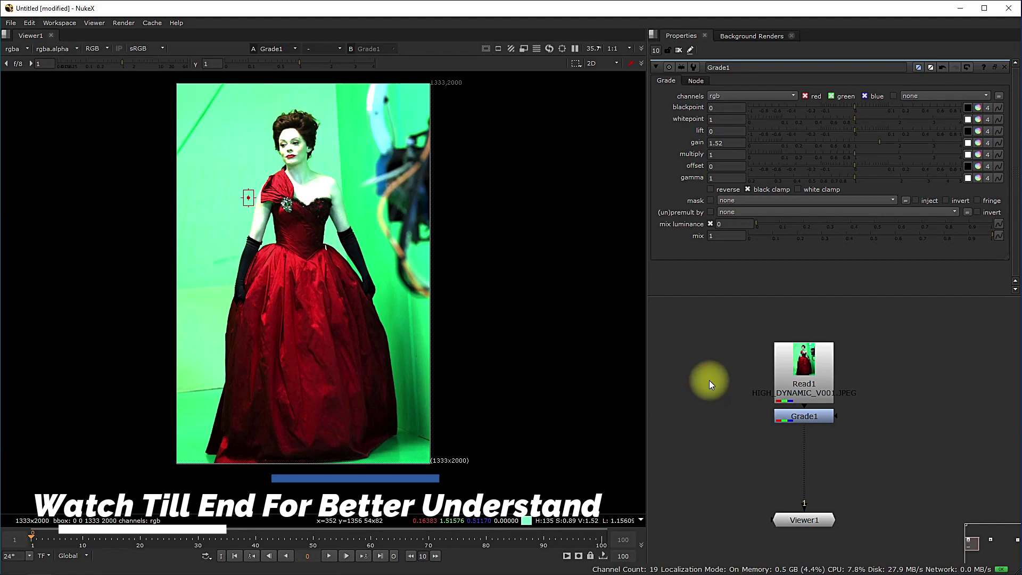
Step: Open the project settings and check the full size format
{"action": "key", "text": "s"}
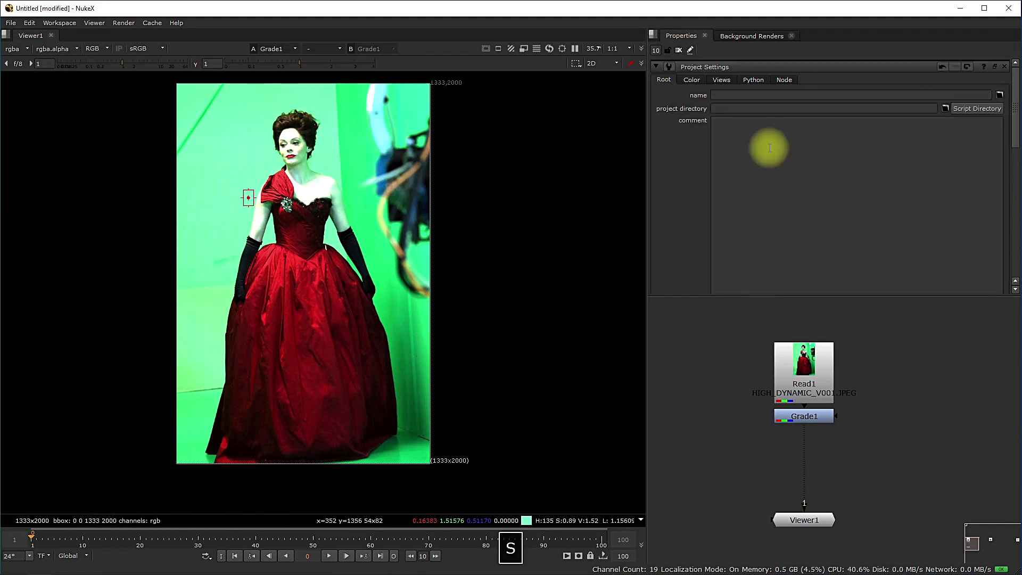
{"action": "scroll", "coordinate": [671, 106], "scroll_direction": "down", "scroll_amount": 3}
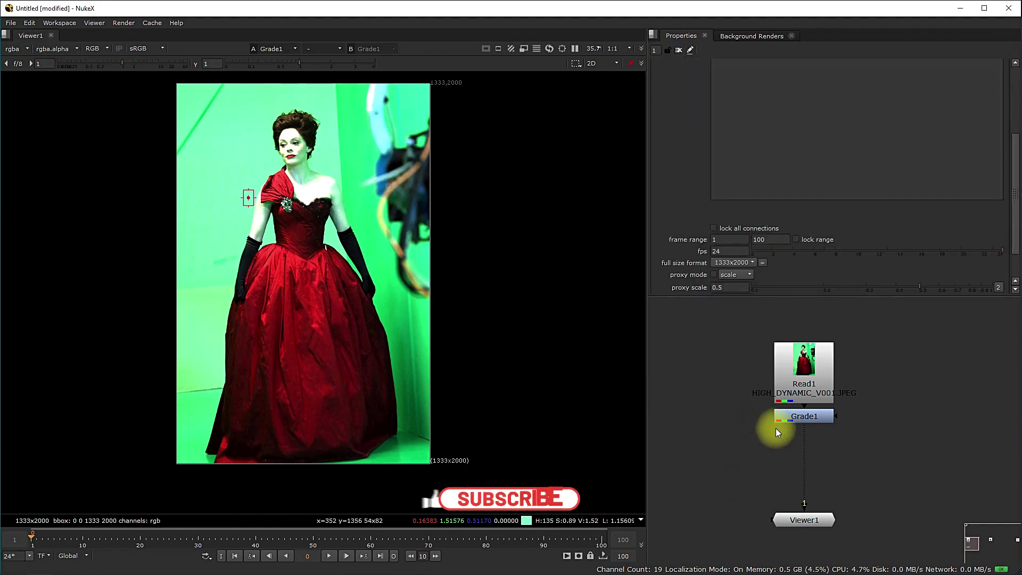
{"action": "scroll", "coordinate": [820, 426], "scroll_direction": "up", "scroll_amount": 2}
{"action": "left_click", "coordinate": [818, 343]}
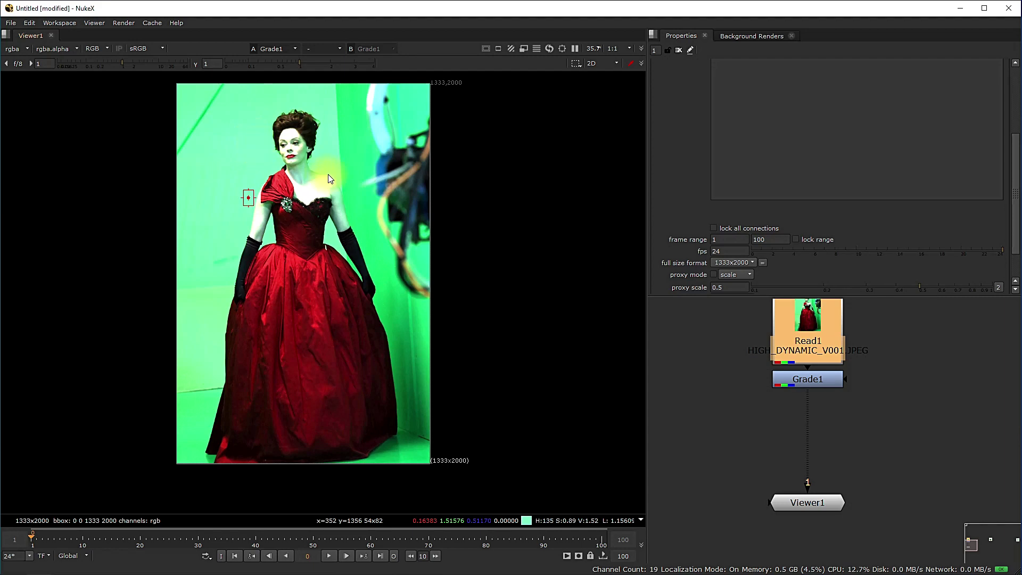
Step: Examine the graded green-screen image and the RGB values of its sampled background area
{"action": "scroll", "coordinate": [261, 159], "scroll_direction": "up", "scroll_amount": 5}
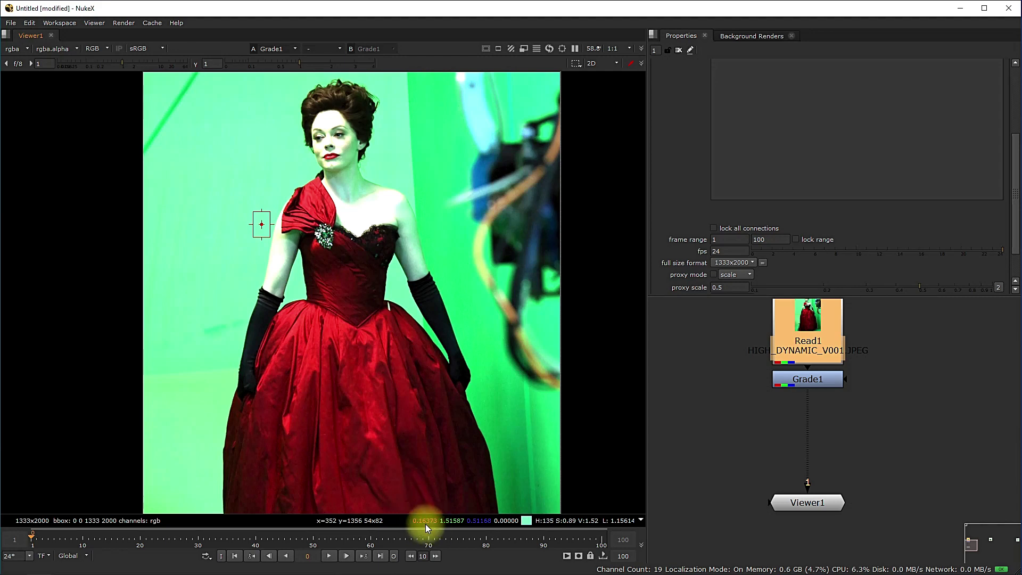
{"action": "mouse_move", "coordinate": [456, 527]}
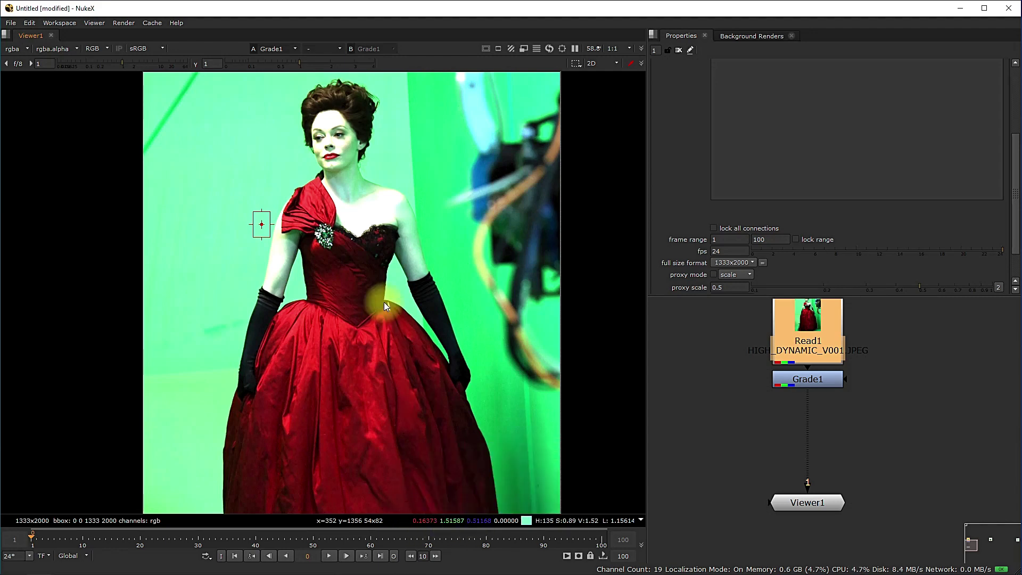
{"action": "scroll", "coordinate": [385, 304], "scroll_direction": "down", "scroll_amount": 1}
{"action": "scroll", "coordinate": [385, 305], "scroll_direction": "down", "scroll_amount": 2}
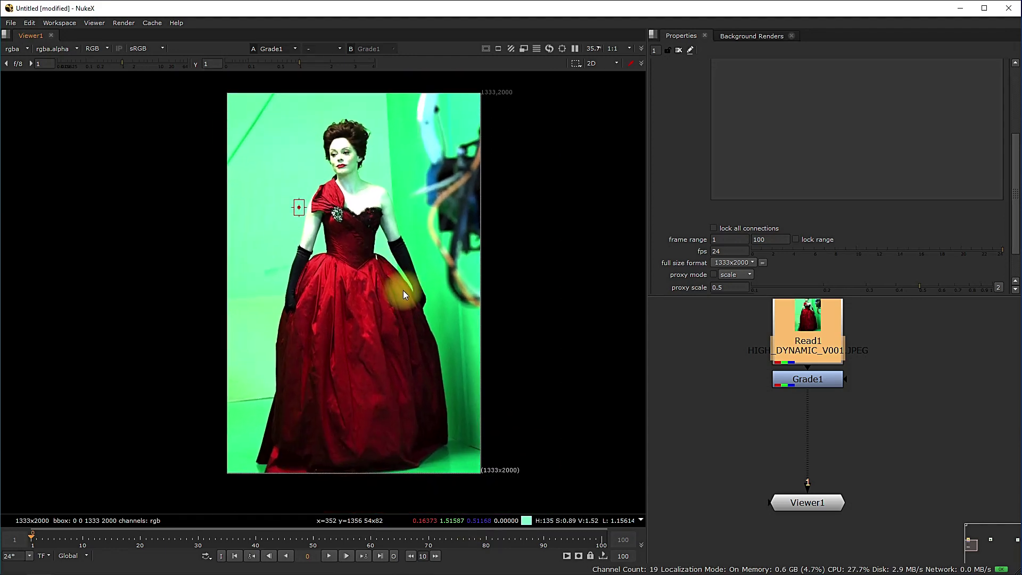
{"action": "scroll", "coordinate": [457, 543], "scroll_direction": "up", "scroll_amount": 2}
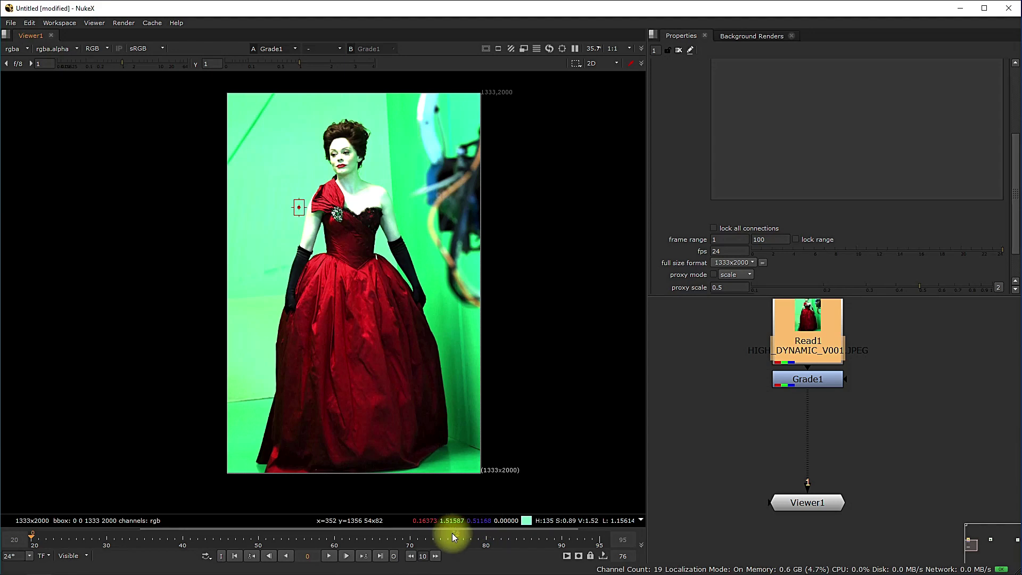
{"action": "scroll", "coordinate": [708, 442], "scroll_direction": "down", "scroll_amount": 2}
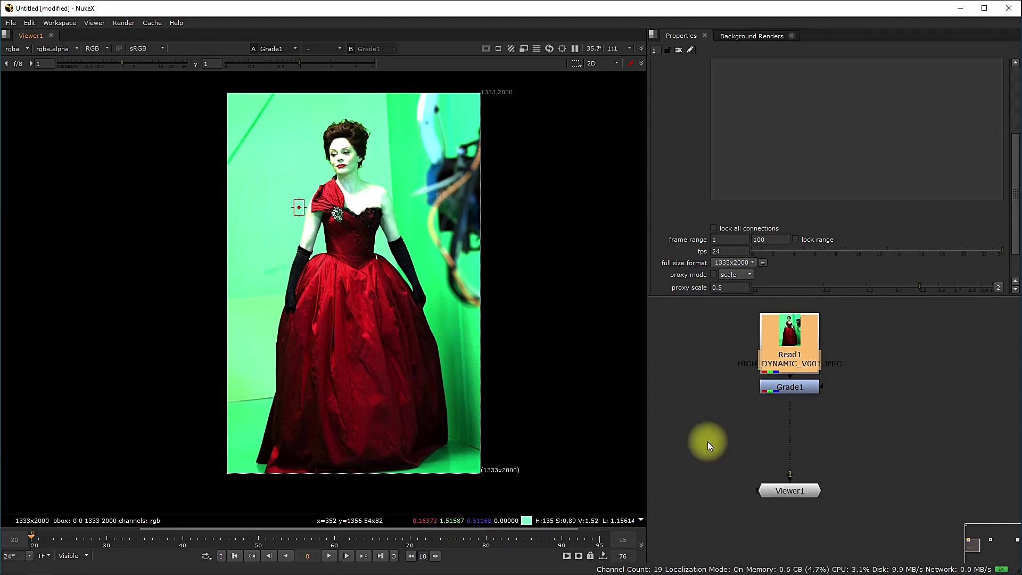
Step: Move the Viewer1 node farther below Grade1 to free space in the node graph
{"action": "scroll", "coordinate": [708, 442], "scroll_direction": "down", "scroll_amount": 1}
{"action": "middle_click_drag", "start_coordinate": [761, 500], "coordinate": [772, 436]}
{"action": "left_click_drag", "start_coordinate": [781, 419], "coordinate": [787, 518]}
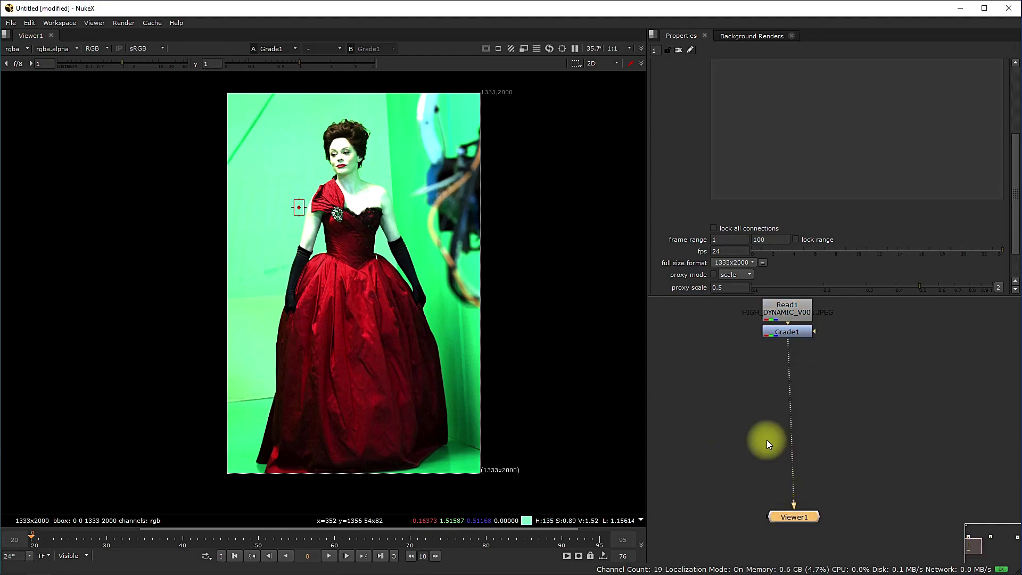
Step: Add a Keylight node beside the Grade1 branch and connect its Source input to Grade1
{"action": "left_click", "coordinate": [733, 387]}
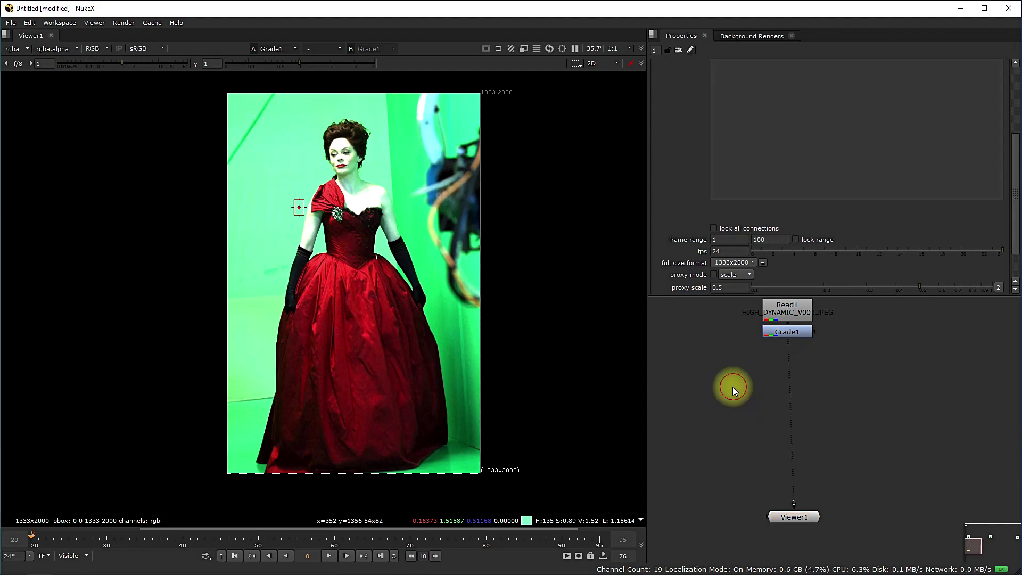
{"action": "key", "text": "Tab"}
{"action": "type", "text": "ke"}
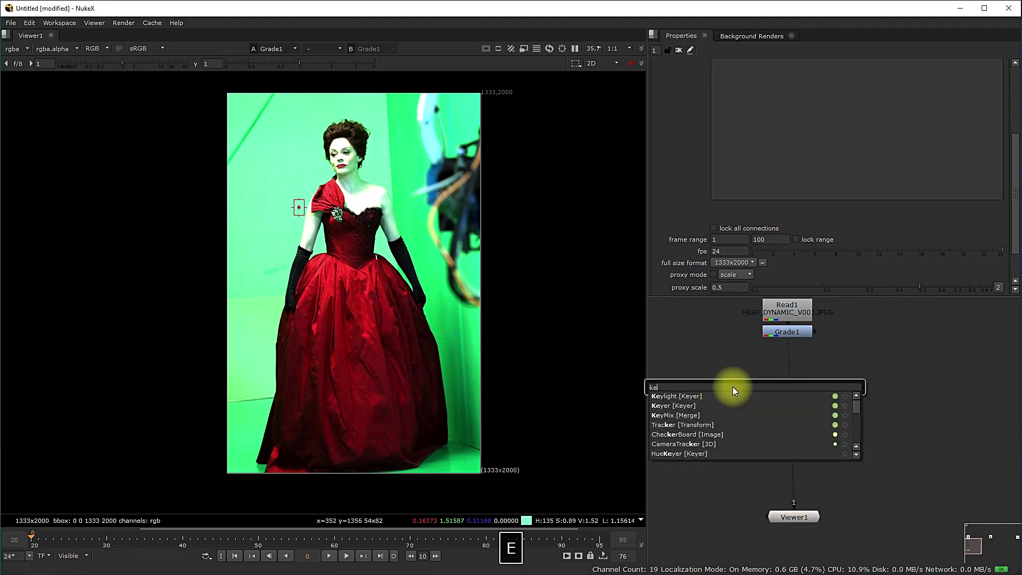
{"action": "key", "text": "Return"}
{"action": "left_click_drag", "start_coordinate": [763, 397], "coordinate": [819, 345]}
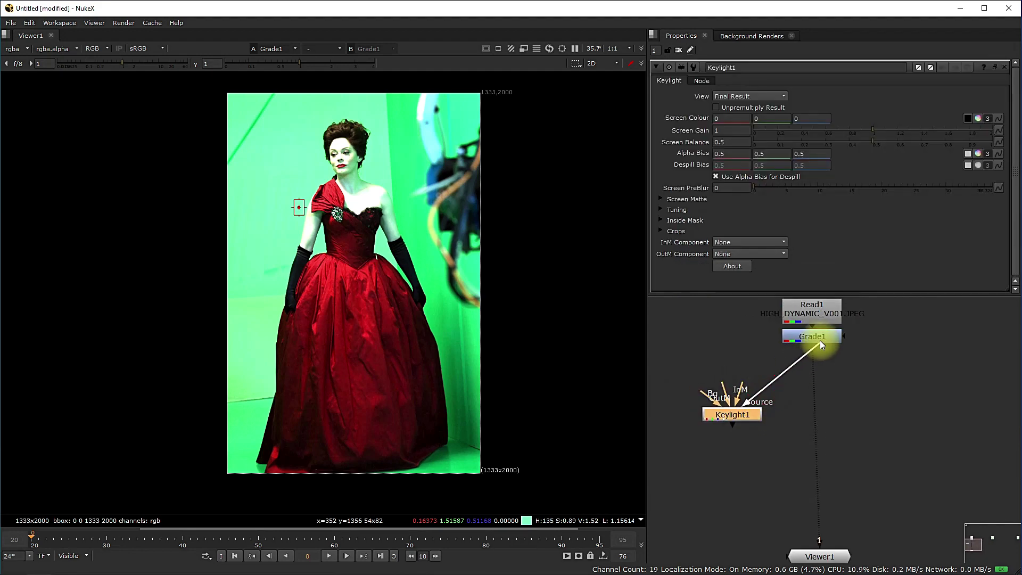
Step: Show Keylight1 in the viewer and sample the green backdrop beside the woman's head as its Screen Colour
{"action": "left_click_drag", "start_coordinate": [730, 429], "coordinate": [726, 433]}
{"action": "key", "text": "1"}
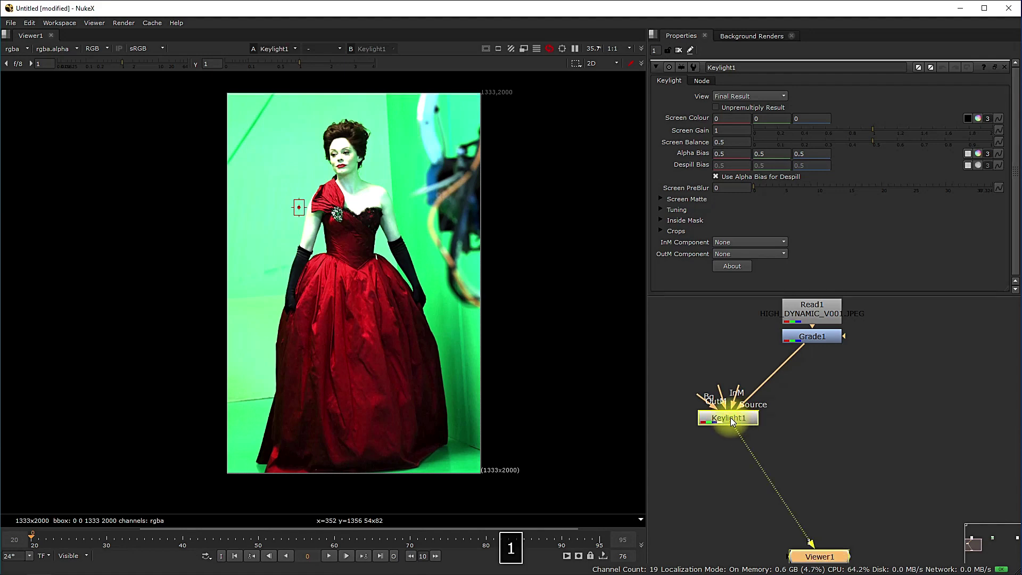
{"action": "left_click", "coordinate": [769, 448]}
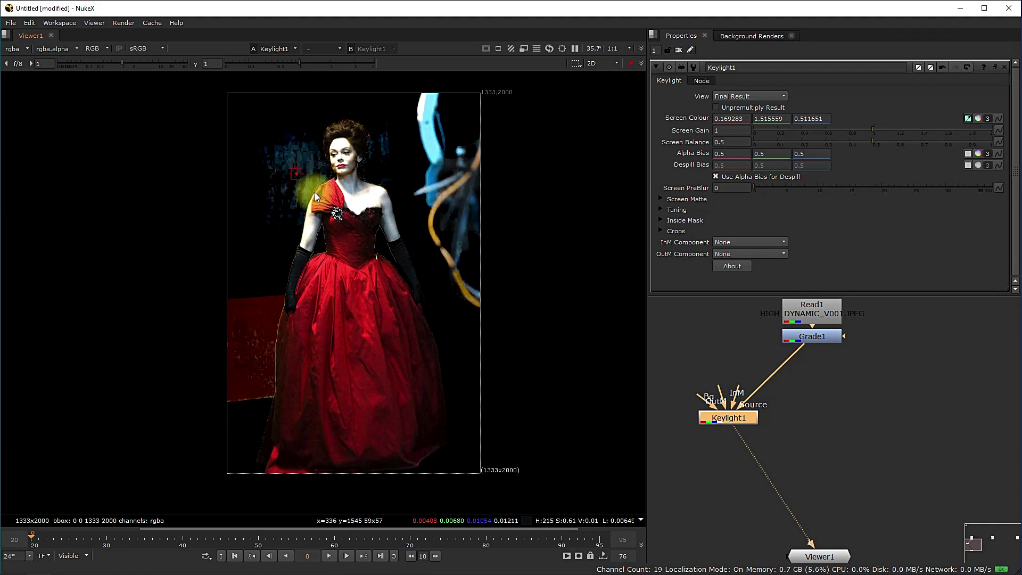
Step: Display the alpha channel at viewer gamma 2.05 and set Keylight1's Screen Gain to 1.085
{"action": "key", "text": "a"}
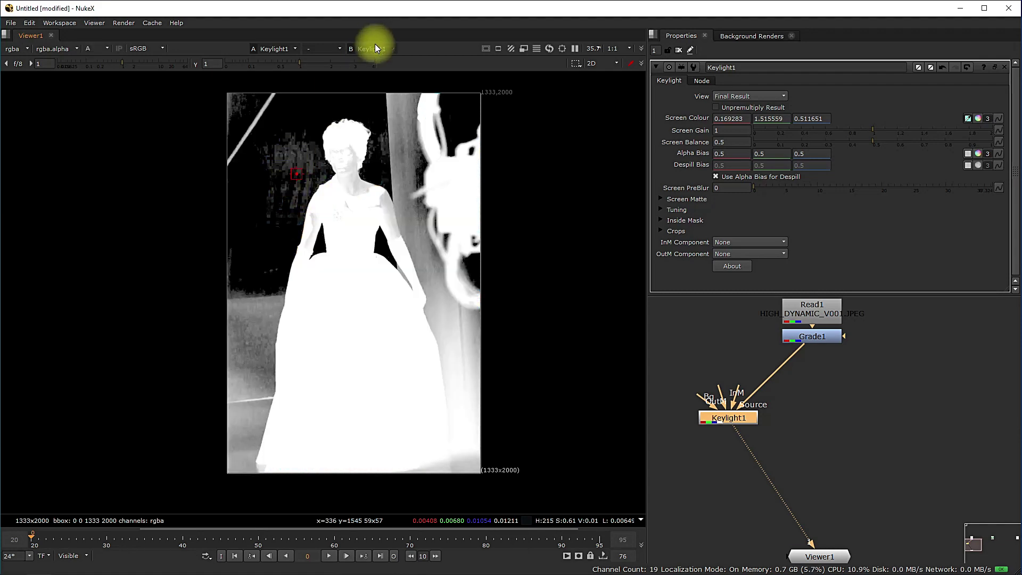
{"action": "left_click_drag", "start_coordinate": [296, 61], "coordinate": [331, 65]}
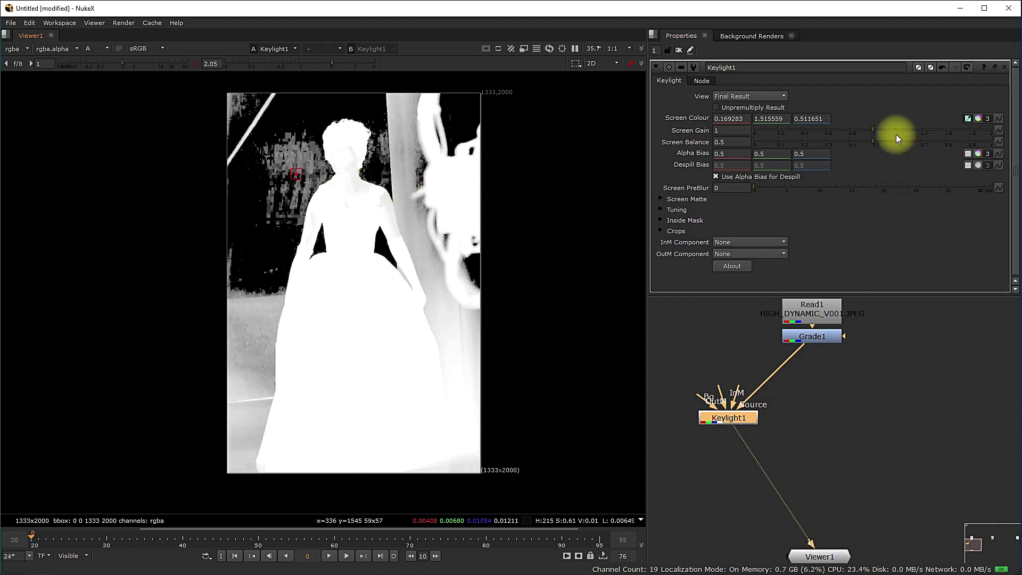
{"action": "left_click_drag", "start_coordinate": [873, 130], "coordinate": [883, 128]}
Step: Lower the viewer gamma to 0.18 and set Keylight1's Screen Matte Clip White to 0.345, checking the woman's matte
{"action": "left_click", "coordinate": [258, 64]}
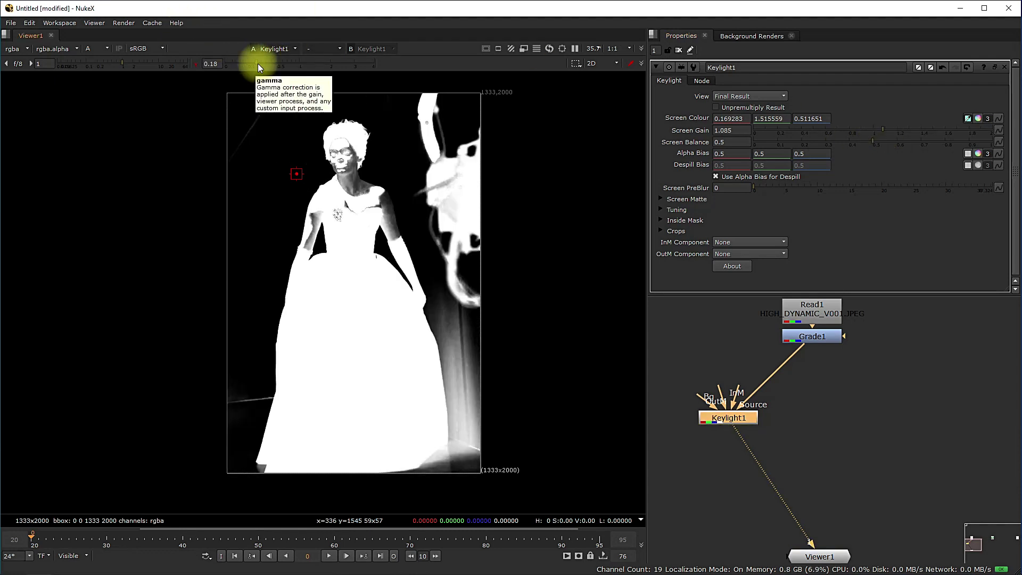
{"action": "left_click", "coordinate": [662, 199]}
{"action": "left_click_drag", "start_coordinate": [989, 221], "coordinate": [847, 228]}
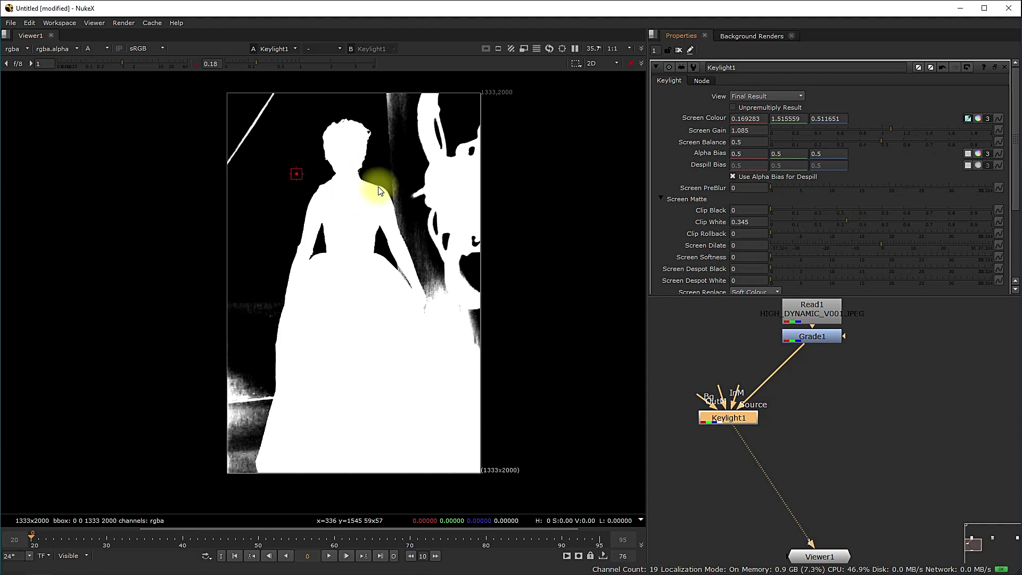
{"action": "scroll", "coordinate": [342, 228], "scroll_direction": "up", "scroll_amount": 2}
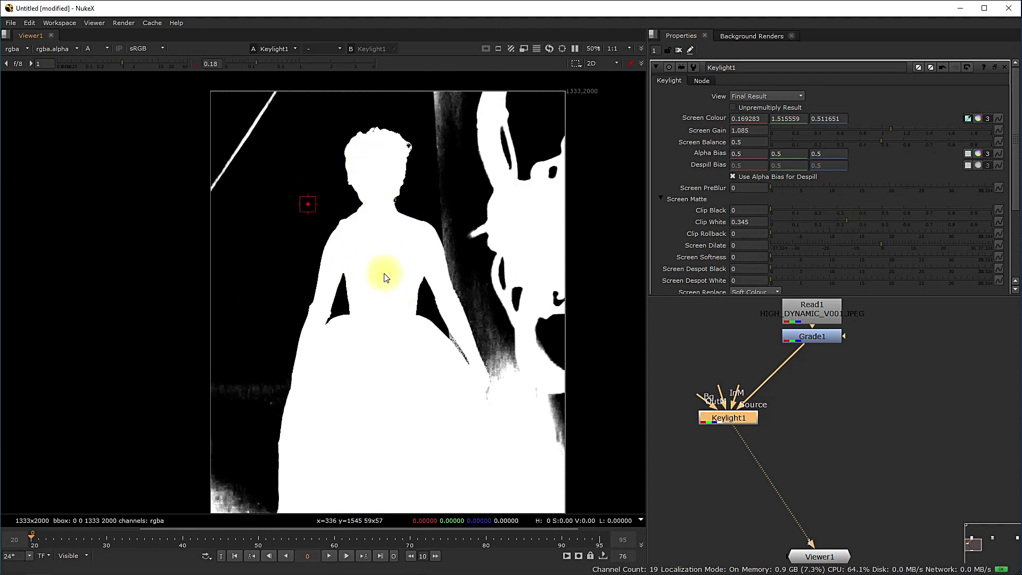
{"action": "scroll", "coordinate": [394, 341], "scroll_direction": "down", "scroll_amount": 1}
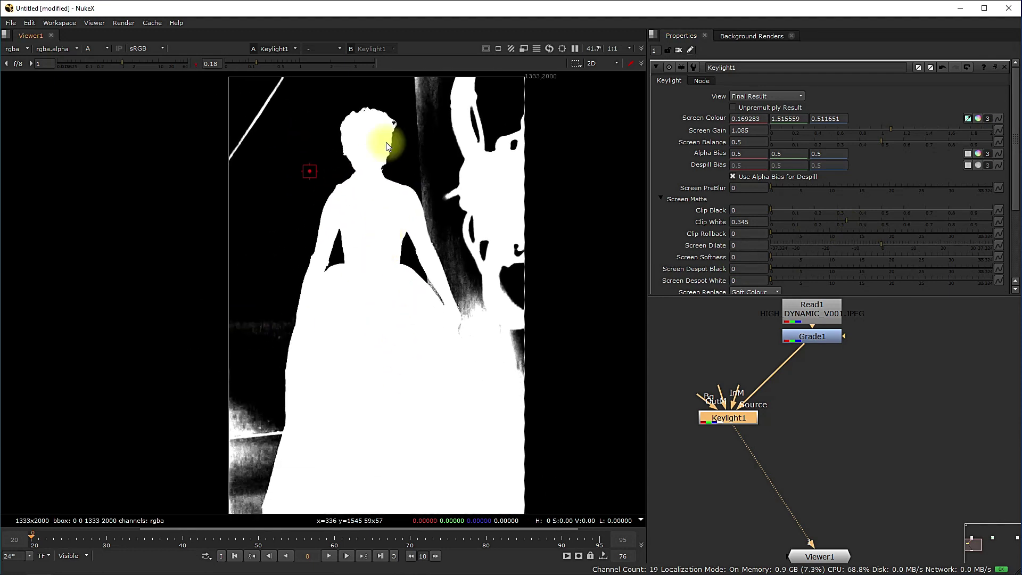
{"action": "middle_click_drag", "start_coordinate": [434, 206], "coordinate": [419, 223]}
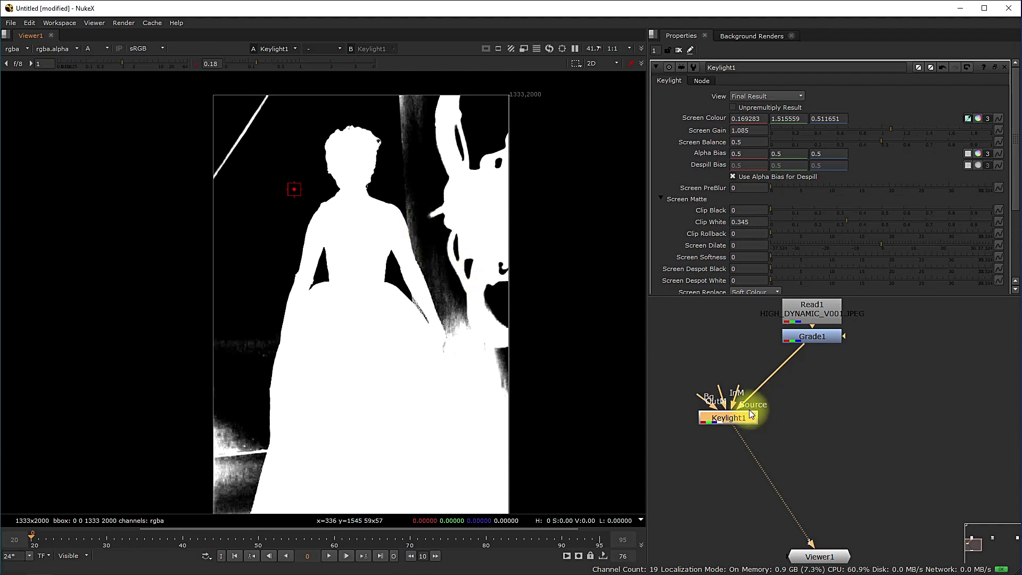
{"action": "scroll", "coordinate": [434, 292], "scroll_direction": "down", "scroll_amount": 1}
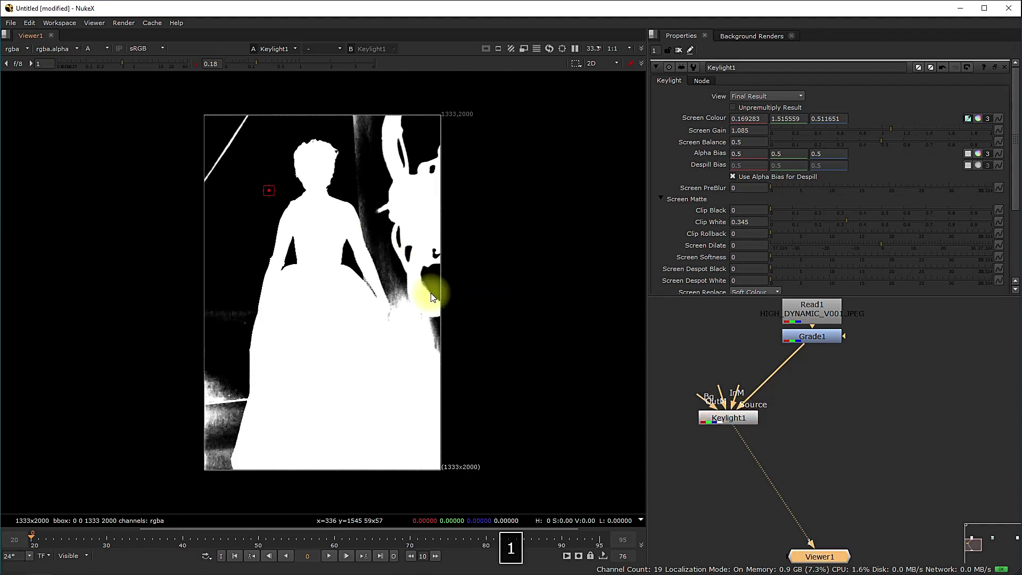
Step: Return the viewer to RGB display, reset its gamma to 1, and inspect the keyed woman's edges
{"action": "key", "text": "a"}
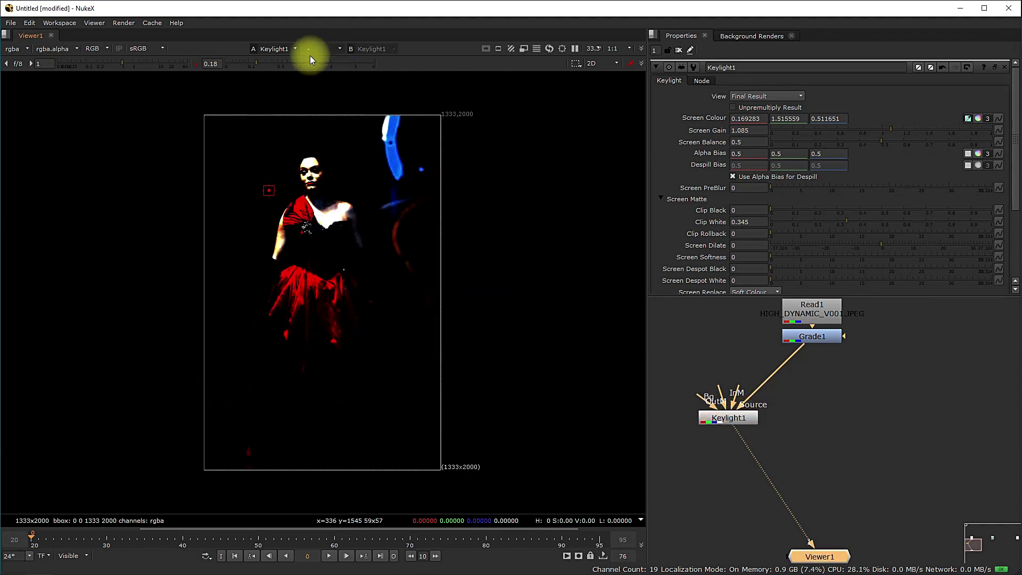
{"action": "left_click", "coordinate": [295, 63], "text": "ctrl"}
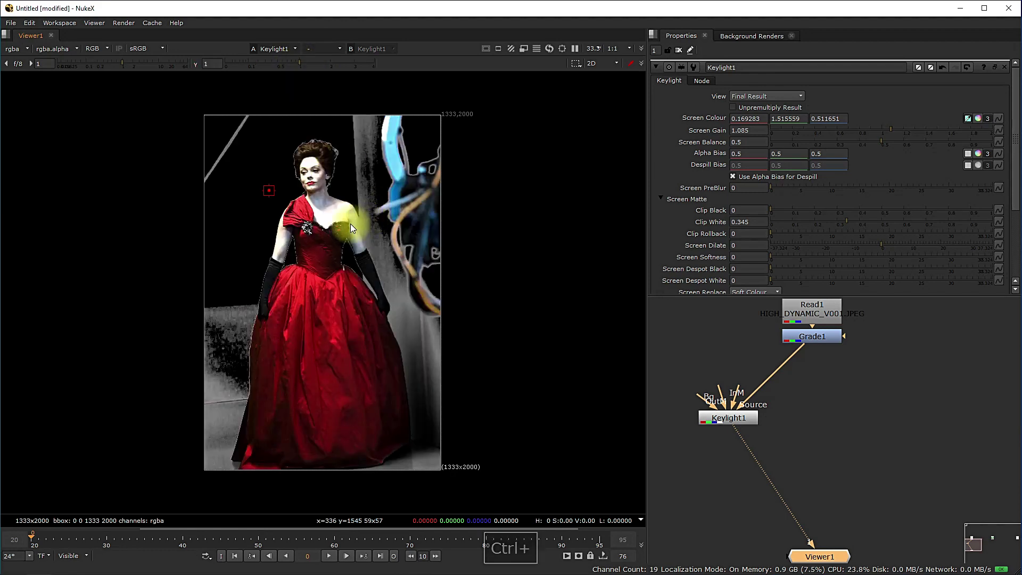
{"action": "scroll", "coordinate": [318, 199], "scroll_direction": "up", "scroll_amount": 2}
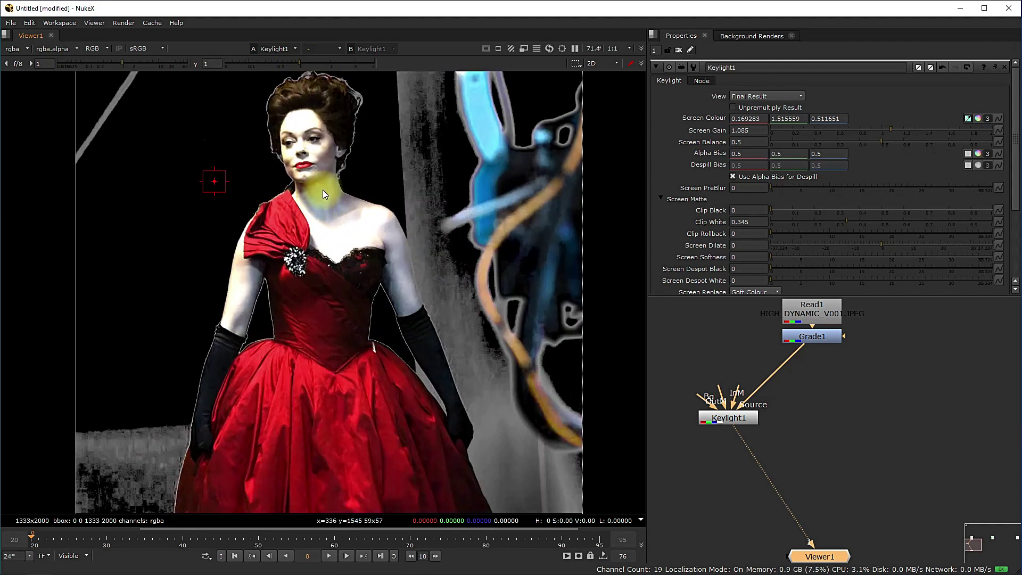
{"action": "middle_click_drag", "start_coordinate": [349, 268], "coordinate": [340, 239]}
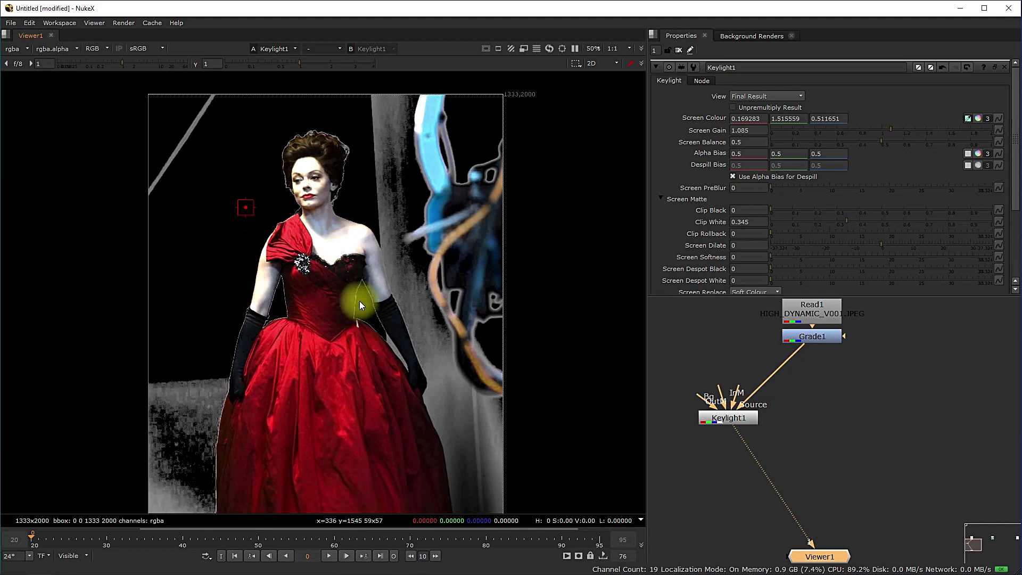
{"action": "scroll", "coordinate": [360, 299], "scroll_direction": "down", "scroll_amount": 2}
{"action": "middle_click_drag", "start_coordinate": [428, 345], "coordinate": [395, 317]}
Step: Switch the viewer from Keylight1 to the output of Grade1 and clear the node selection
{"action": "middle_click_drag", "start_coordinate": [796, 369], "coordinate": [725, 430]}
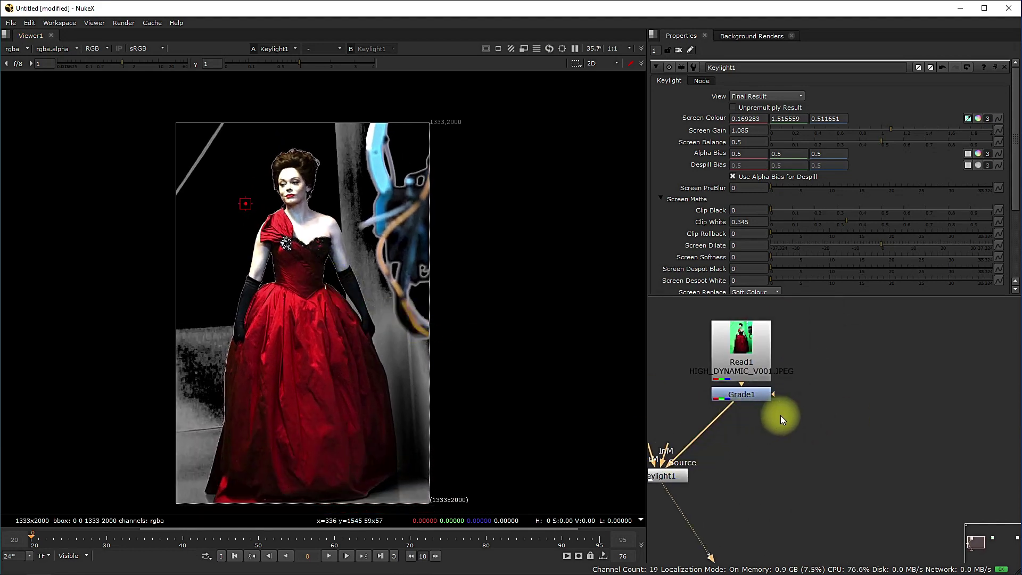
{"action": "left_click_drag", "start_coordinate": [789, 417], "coordinate": [675, 319]}
{"action": "middle_click_drag", "start_coordinate": [762, 451], "coordinate": [807, 446]}
{"action": "left_click", "coordinate": [694, 464]}
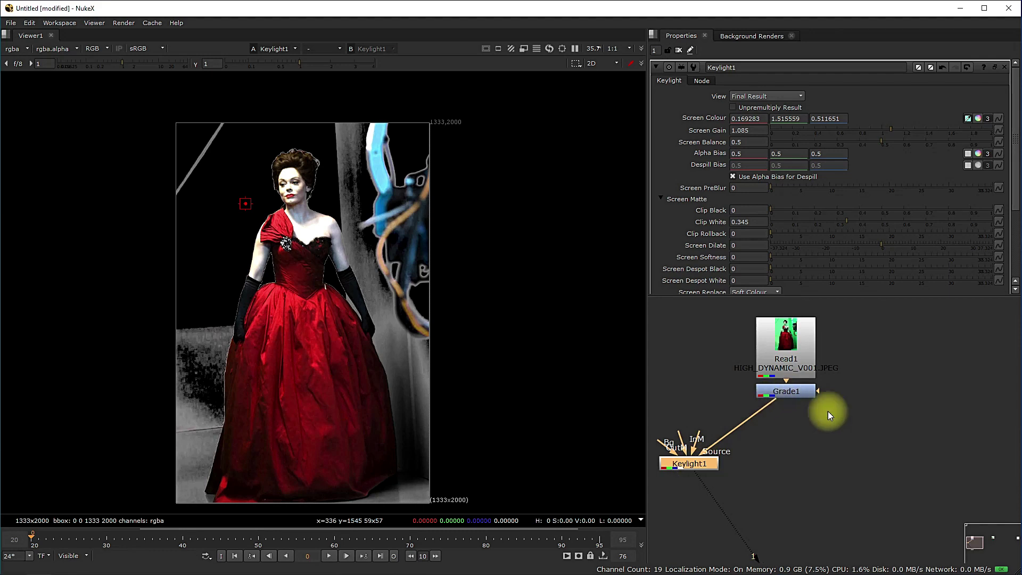
{"action": "left_click", "coordinate": [792, 400]}
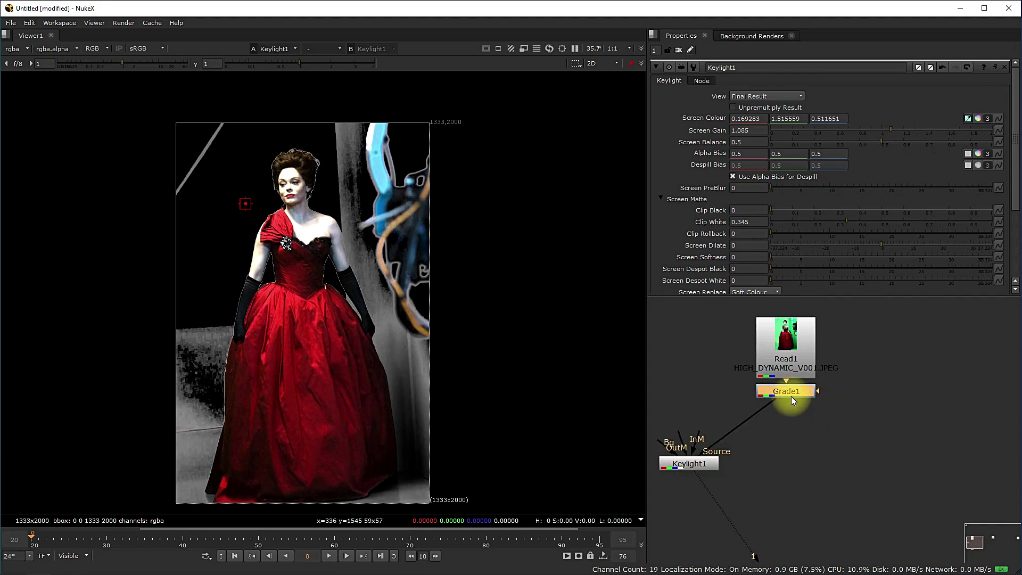
{"action": "key", "text": "1"}
{"action": "left_click", "coordinate": [822, 442]}
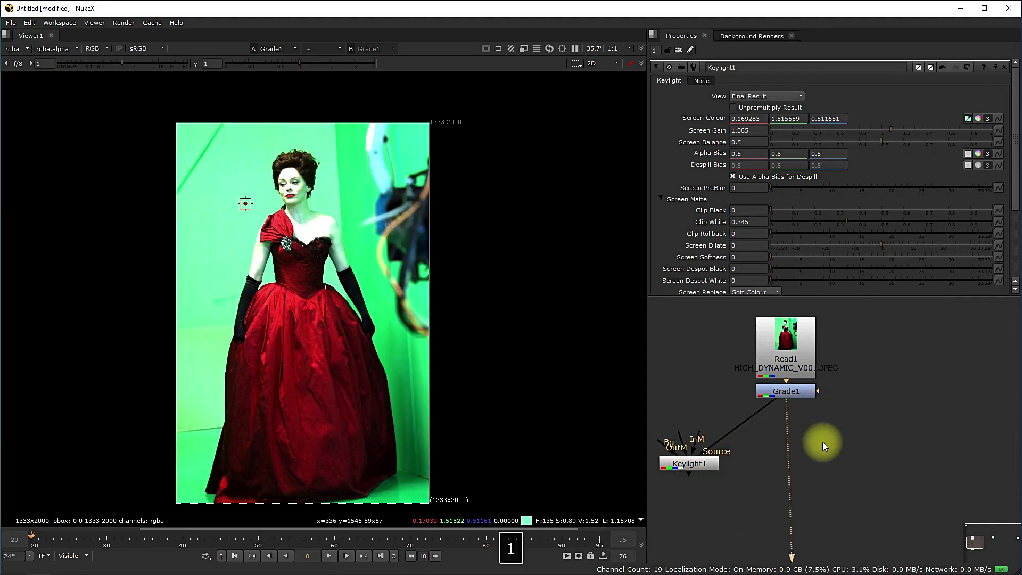
Step: Add a second, unconnected Grade node and place it off to the side of the Grade1 viewer branch
{"action": "middle_click_drag", "start_coordinate": [793, 457], "coordinate": [782, 427]}
{"action": "key", "text": "g"}
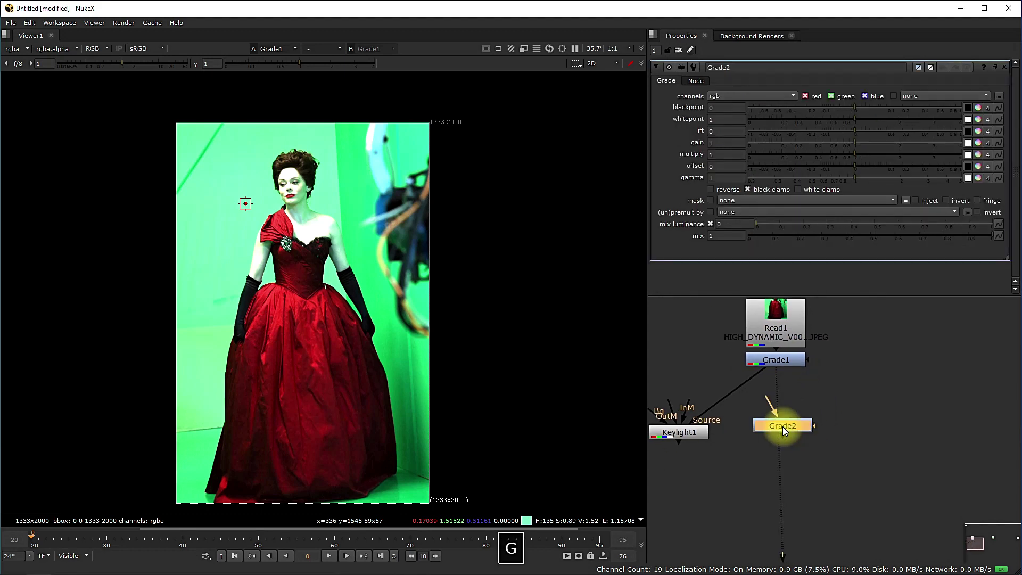
{"action": "left_click_drag", "start_coordinate": [806, 427], "coordinate": [892, 445]}
Step: Open Grade1's properties and review its gain setting
{"action": "scroll", "coordinate": [783, 388], "scroll_direction": "up", "scroll_amount": 3}
{"action": "middle_click_drag", "start_coordinate": [789, 351], "coordinate": [810, 397]}
{"action": "left_click_drag", "start_coordinate": [801, 382], "coordinate": [805, 384]}
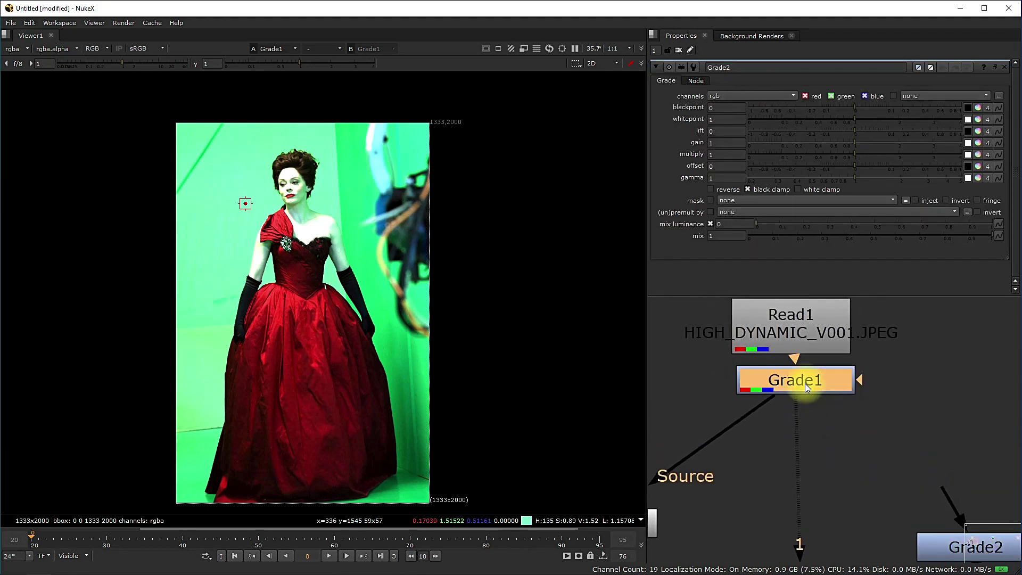
{"action": "scroll", "coordinate": [820, 410], "scroll_direction": "down", "scroll_amount": 3}
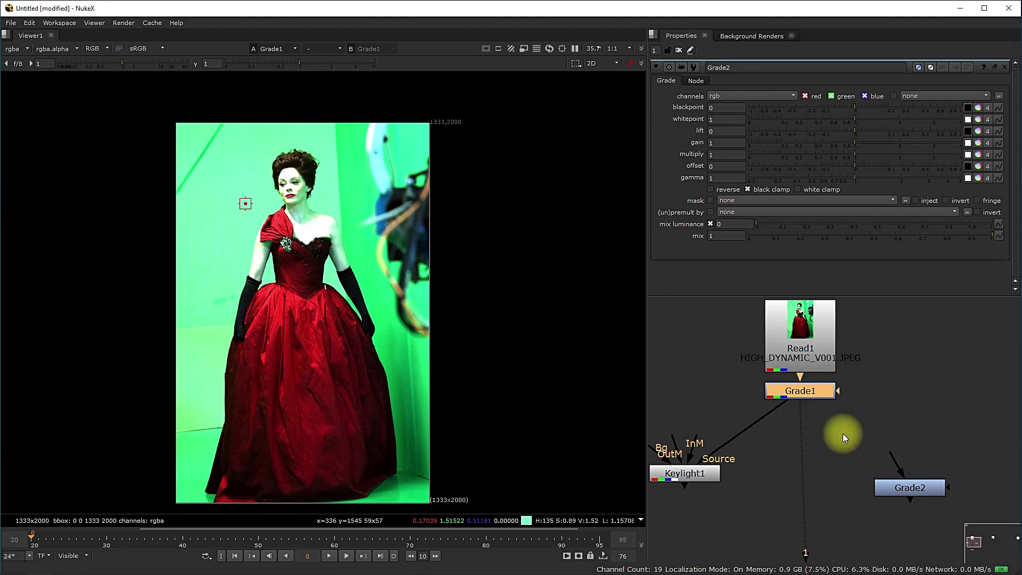
{"action": "double_click", "coordinate": [811, 392]}
{"action": "left_click_drag", "start_coordinate": [697, 143], "coordinate": [836, 142]}
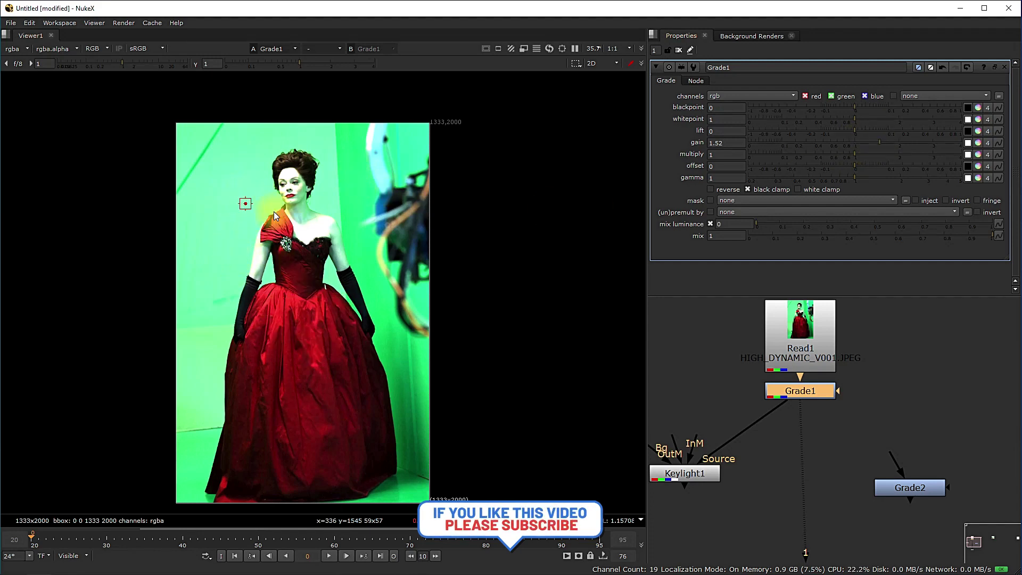
{"action": "scroll", "coordinate": [921, 526], "scroll_direction": "down", "scroll_amount": 2}
{"action": "middle_click_drag", "start_coordinate": [874, 499], "coordinate": [862, 430]}
{"action": "scroll", "coordinate": [846, 399], "scroll_direction": "up", "scroll_amount": 2}
{"action": "middle_click_drag", "start_coordinate": [836, 390], "coordinate": [846, 427]}
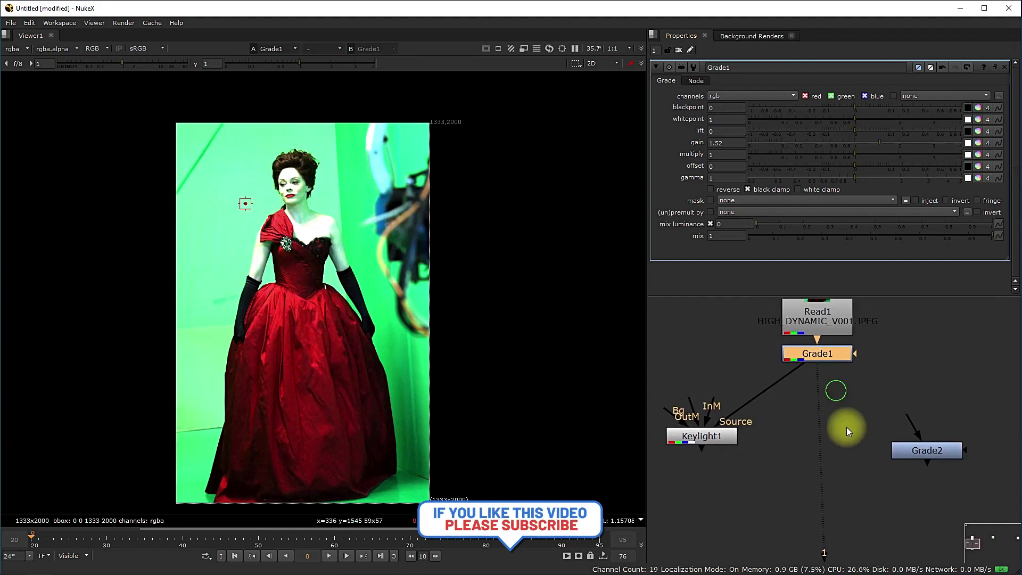
Step: Insert the unconnected Grade2 node between Grade1 and the viewer, leaving Keylight1's connection to Grade1 in place
{"action": "left_click_drag", "start_coordinate": [878, 396], "coordinate": [742, 369]}
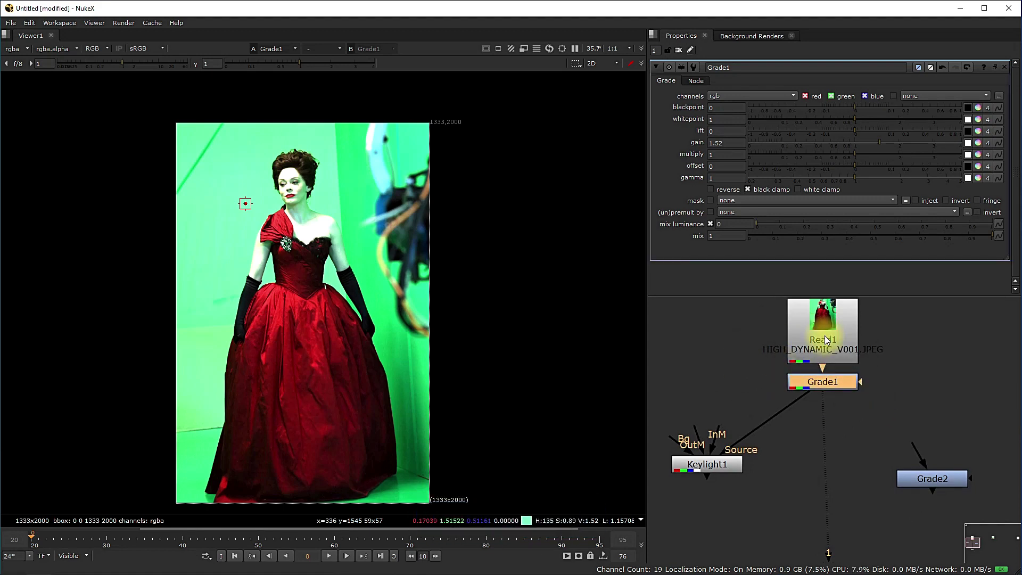
{"action": "middle_click_drag", "start_coordinate": [825, 335], "coordinate": [828, 377]}
{"action": "left_click", "coordinate": [823, 349]}
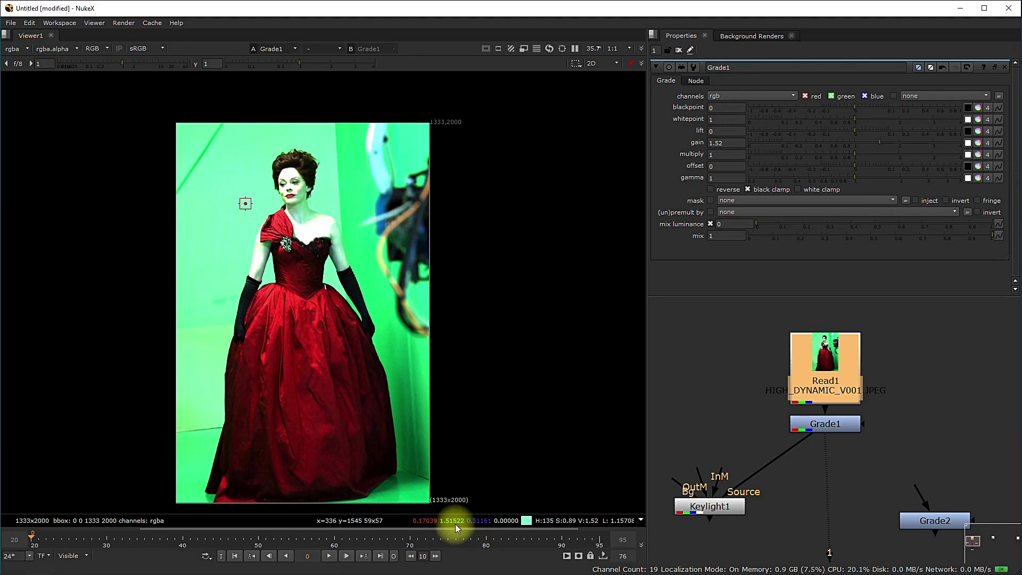
{"action": "middle_click_drag", "start_coordinate": [822, 518], "coordinate": [780, 411]}
{"action": "middle_click_drag", "start_coordinate": [880, 363], "coordinate": [924, 357]}
{"action": "left_click_drag", "start_coordinate": [947, 409], "coordinate": [911, 403]}
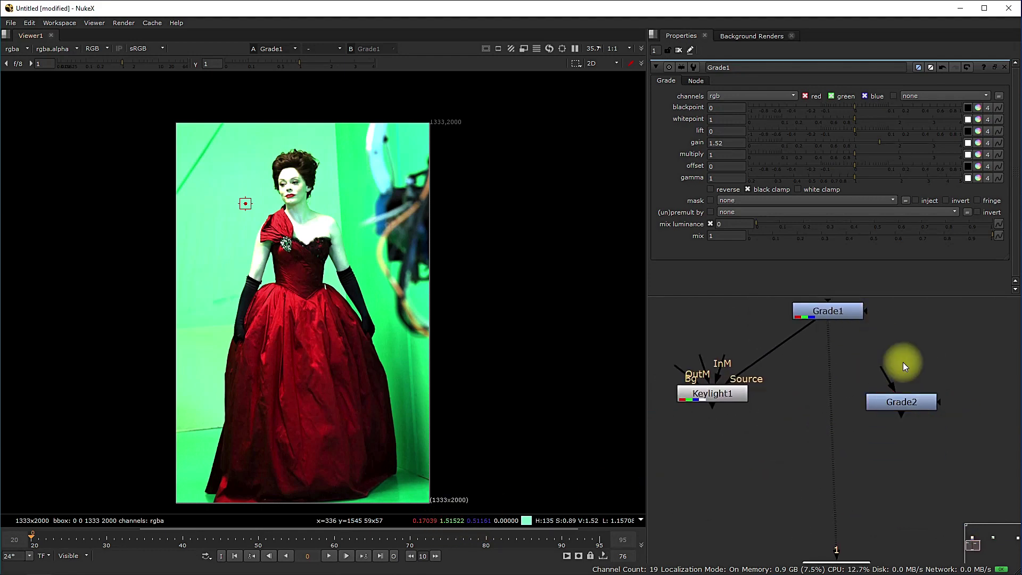
{"action": "left_click_drag", "start_coordinate": [871, 338], "coordinate": [864, 327]}
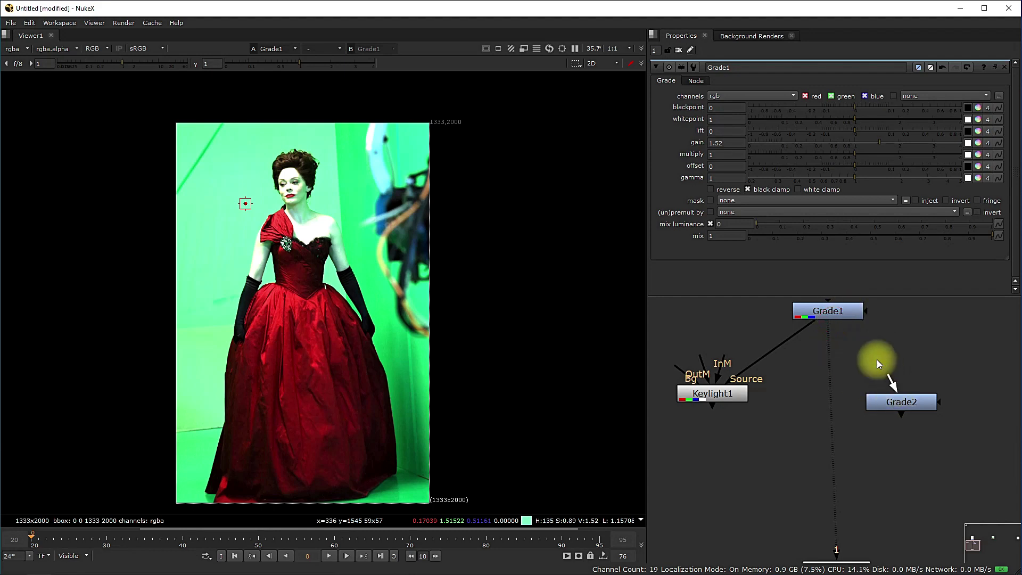
{"action": "left_click", "coordinate": [911, 403]}
{"action": "key", "text": "1"}
{"action": "left_click_drag", "start_coordinate": [912, 402], "coordinate": [848, 397]}
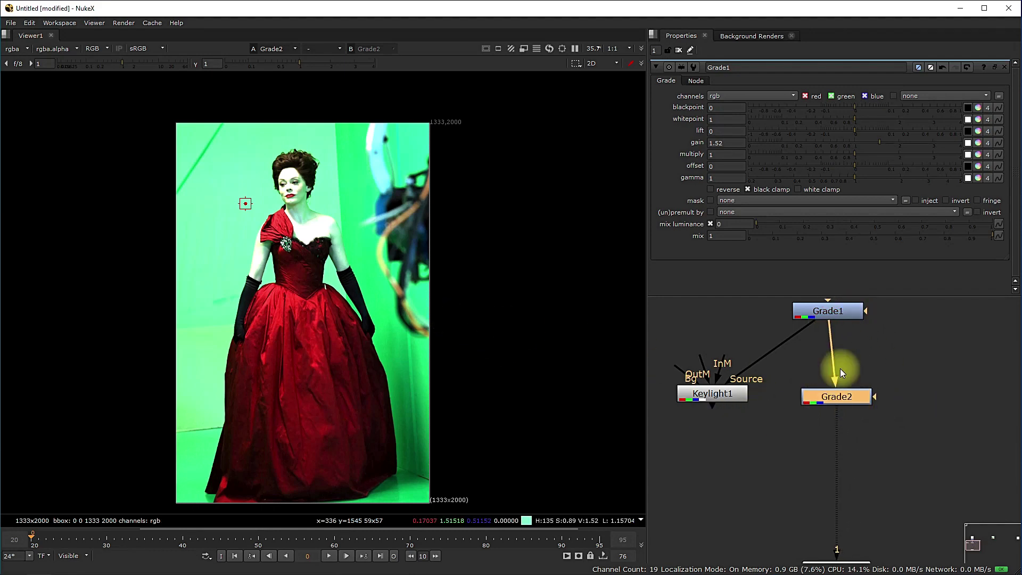
Step: Open Grade2's properties and lower its gain to 0.64
{"action": "double_click", "coordinate": [836, 397]}
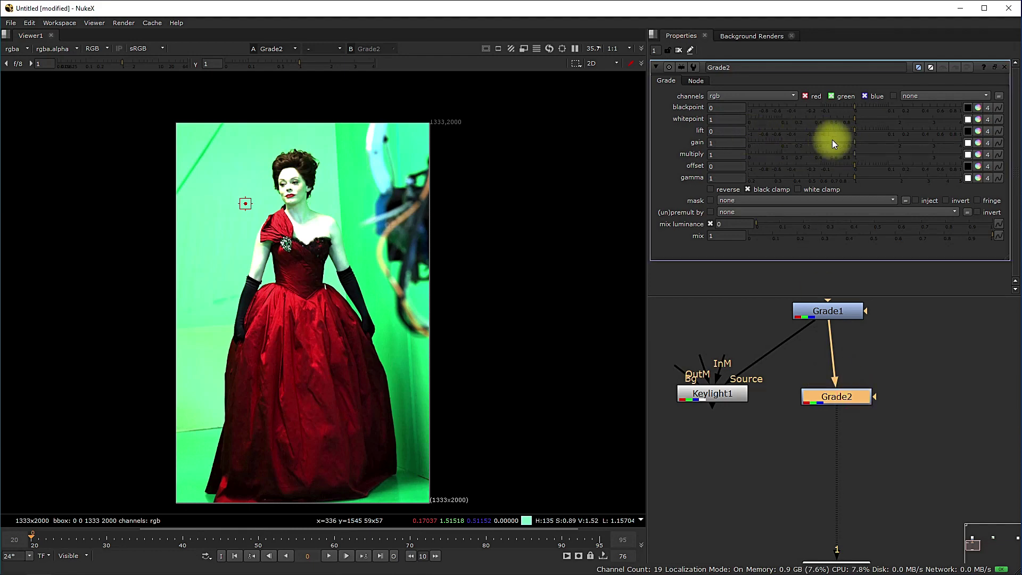
{"action": "left_click_drag", "start_coordinate": [854, 141], "coordinate": [833, 141]}
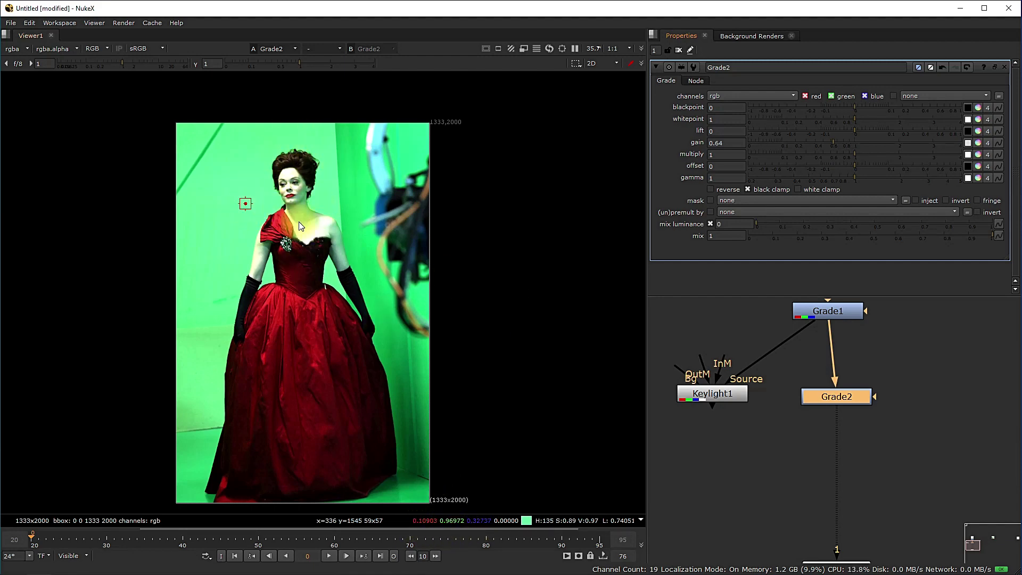
Step: Add a second, unconnected Keylight node below Grade2
{"action": "scroll", "coordinate": [802, 465], "scroll_direction": "down", "scroll_amount": 2}
{"action": "middle_click_drag", "start_coordinate": [802, 466], "coordinate": [795, 408]}
{"action": "scroll", "coordinate": [811, 389], "scroll_direction": "up", "scroll_amount": 2}
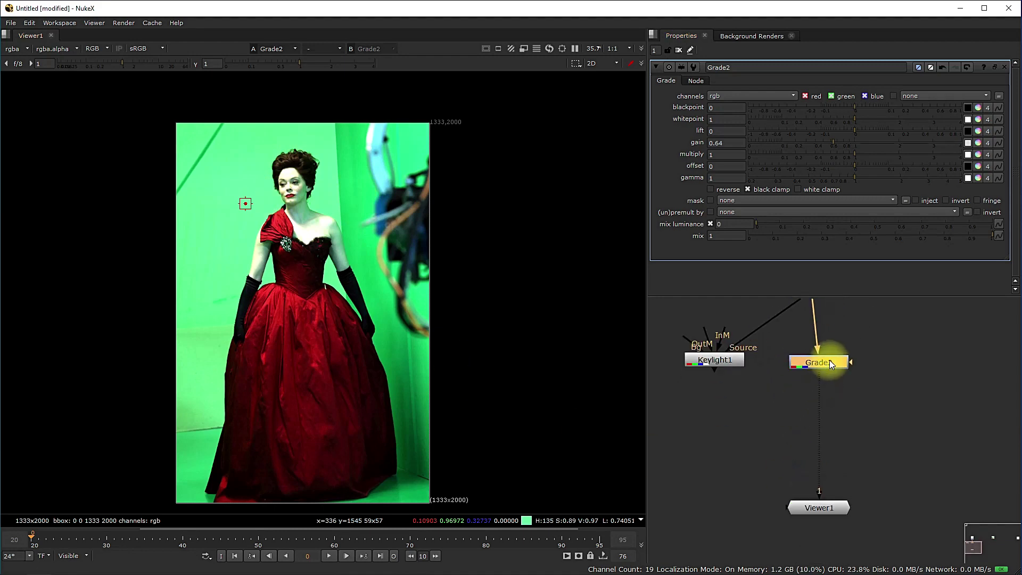
{"action": "left_click", "coordinate": [803, 401]}
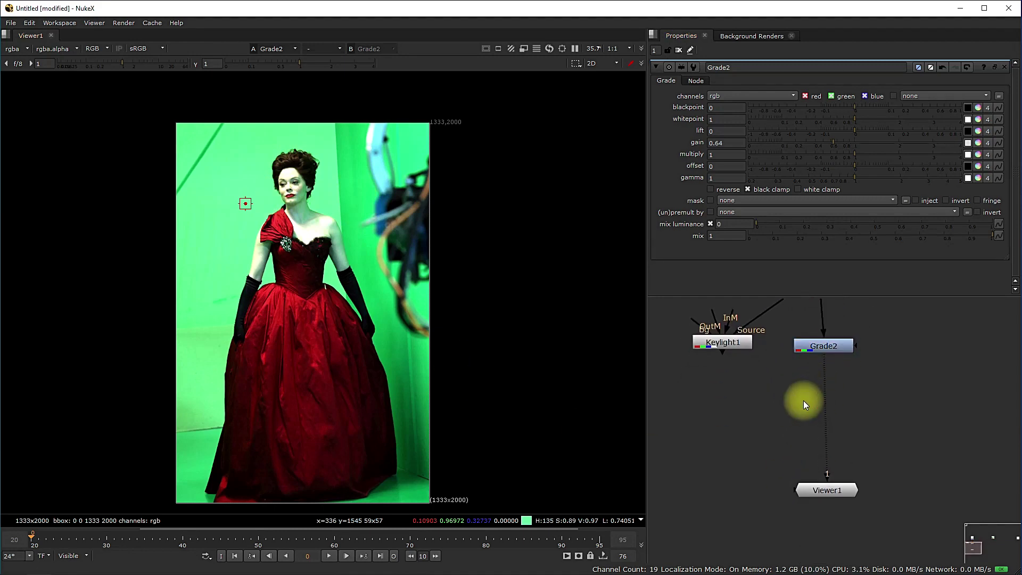
{"action": "key", "text": "Tab"}
{"action": "type", "text": "k"}
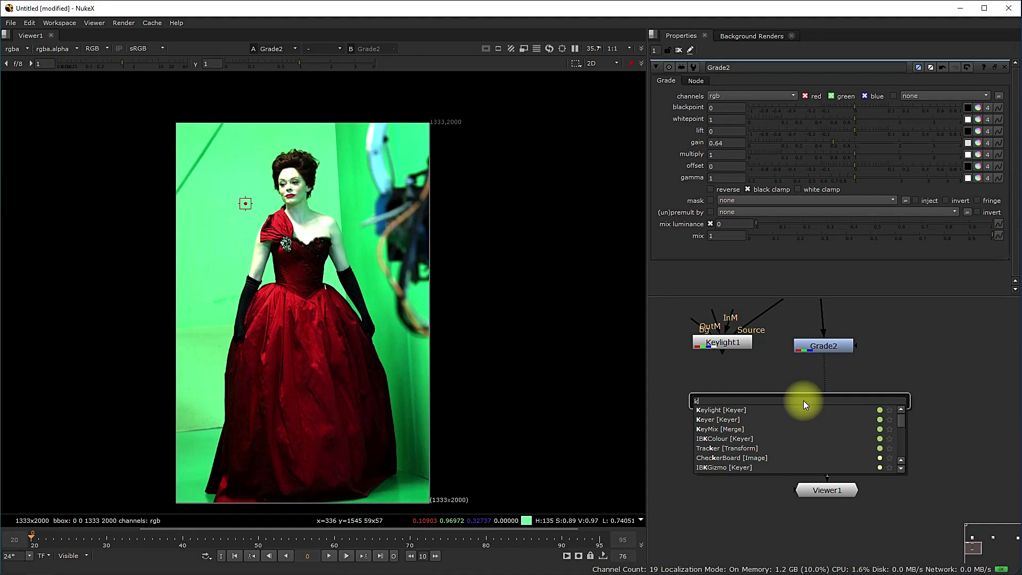
{"action": "type", "text": "ey"}
{"action": "left_click", "coordinate": [717, 408]}
Step: Connect Keylight2's source to Grade2 and place the node between Grade2 and the viewer
{"action": "middle_click_drag", "start_coordinate": [839, 411], "coordinate": [790, 421]}
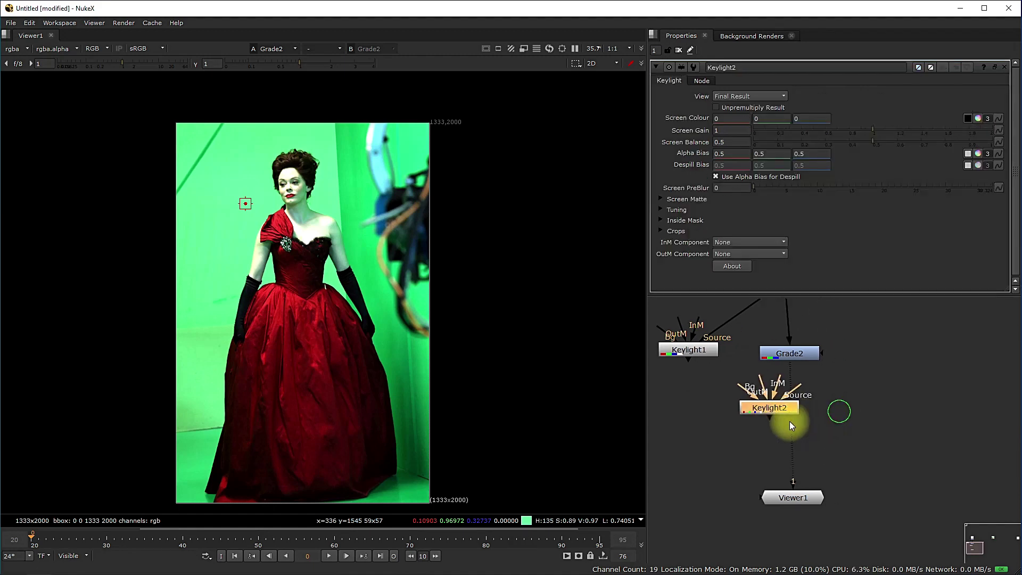
{"action": "left_click_drag", "start_coordinate": [781, 405], "coordinate": [770, 416]}
{"action": "left_click_drag", "start_coordinate": [789, 344], "coordinate": [786, 352]}
{"action": "left_click_drag", "start_coordinate": [739, 420], "coordinate": [761, 423]}
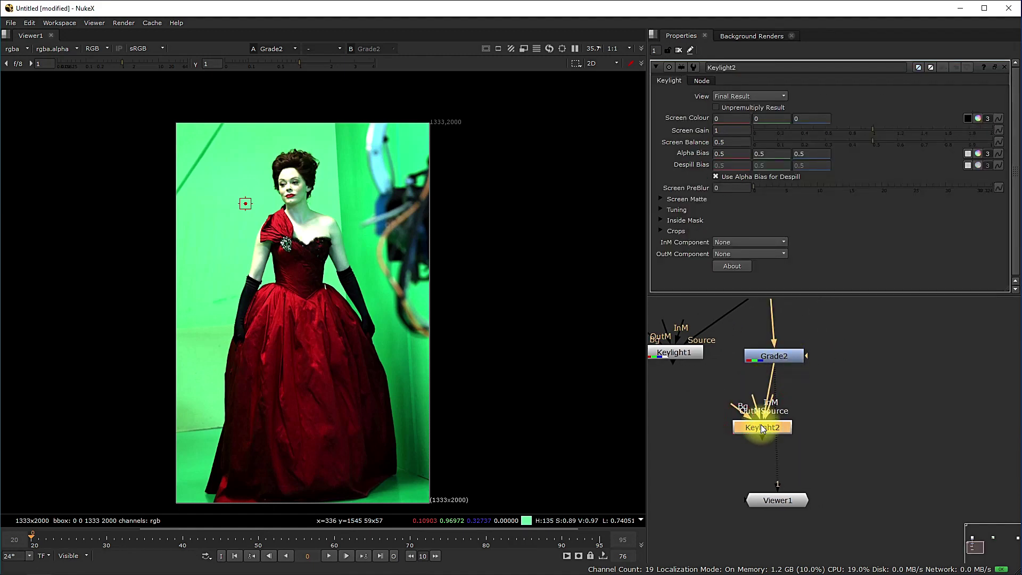
{"action": "left_click_drag", "start_coordinate": [772, 376], "coordinate": [778, 363]}
{"action": "left_click_drag", "start_coordinate": [766, 426], "coordinate": [777, 428]}
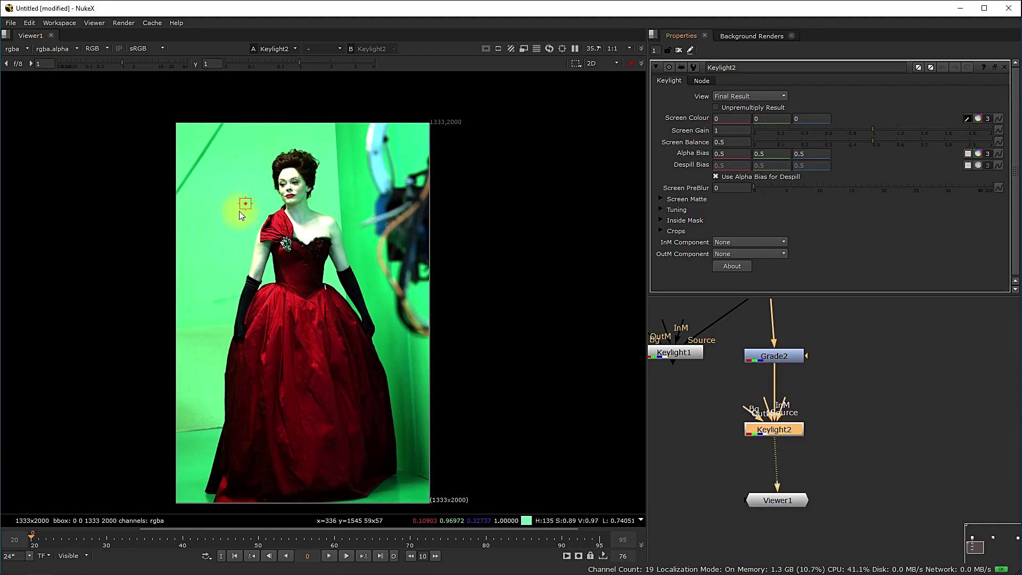
Step: Sample the green backdrop beside the woman's head as Keylight2's screen colour and display the alpha channel
{"action": "left_click", "coordinate": [253, 191], "text": "ctrl+alt+shift"}
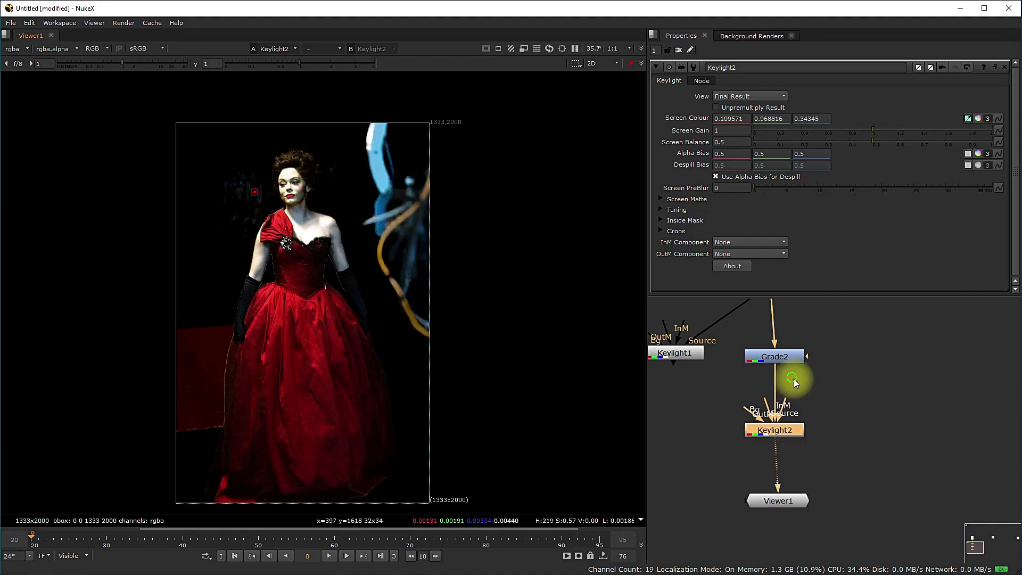
{"action": "middle_click_drag", "start_coordinate": [792, 376], "coordinate": [850, 398]}
{"action": "left_click_drag", "start_coordinate": [759, 376], "coordinate": [759, 381]}
{"action": "key", "text": "a"}
Step: Set Keylight2's screen gain to 1.035 and its screen matte clip white to 0.445
{"action": "left_click", "coordinate": [877, 132]}
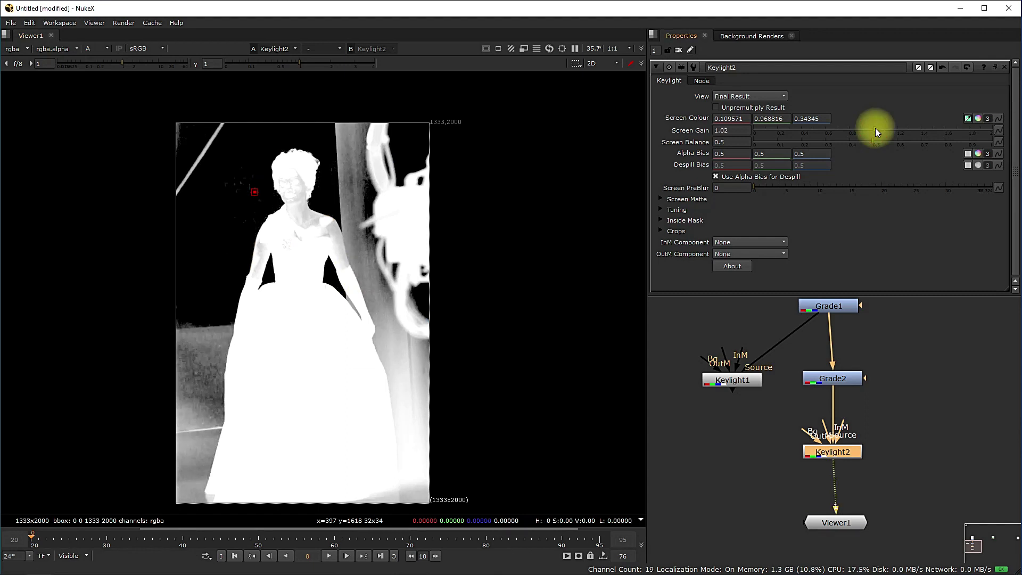
{"action": "left_click_drag", "start_coordinate": [876, 129], "coordinate": [877, 130]}
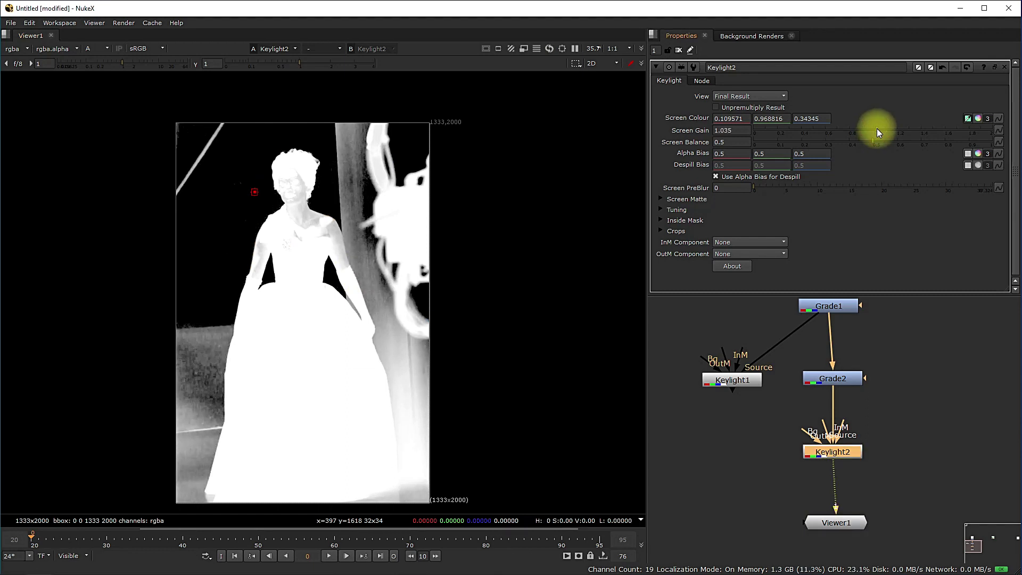
{"action": "left_click", "coordinate": [661, 198]}
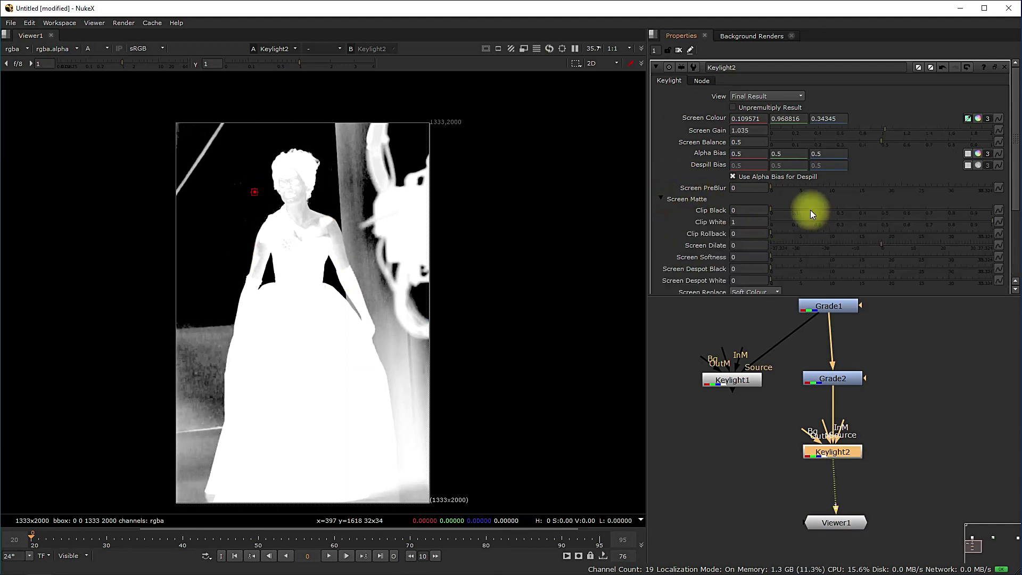
{"action": "left_click_drag", "start_coordinate": [986, 222], "coordinate": [870, 226]}
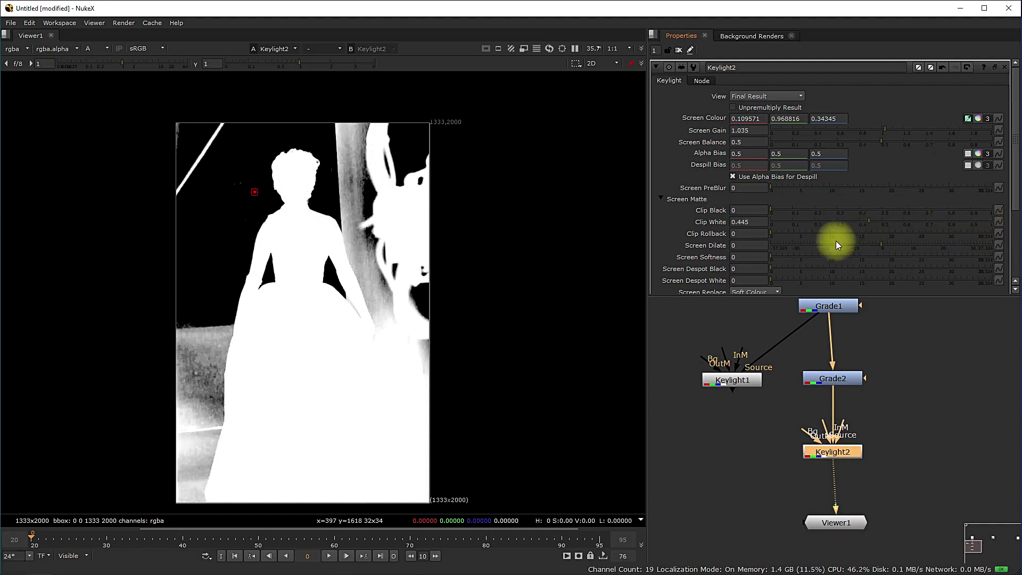
Step: Compare the alpha mattes of Keylight1 and Keylight2 in the viewer, finishing on Keylight2
{"action": "scroll", "coordinate": [322, 235], "scroll_direction": "up", "scroll_amount": 3}
{"action": "scroll", "coordinate": [507, 304], "scroll_direction": "down", "scroll_amount": 1}
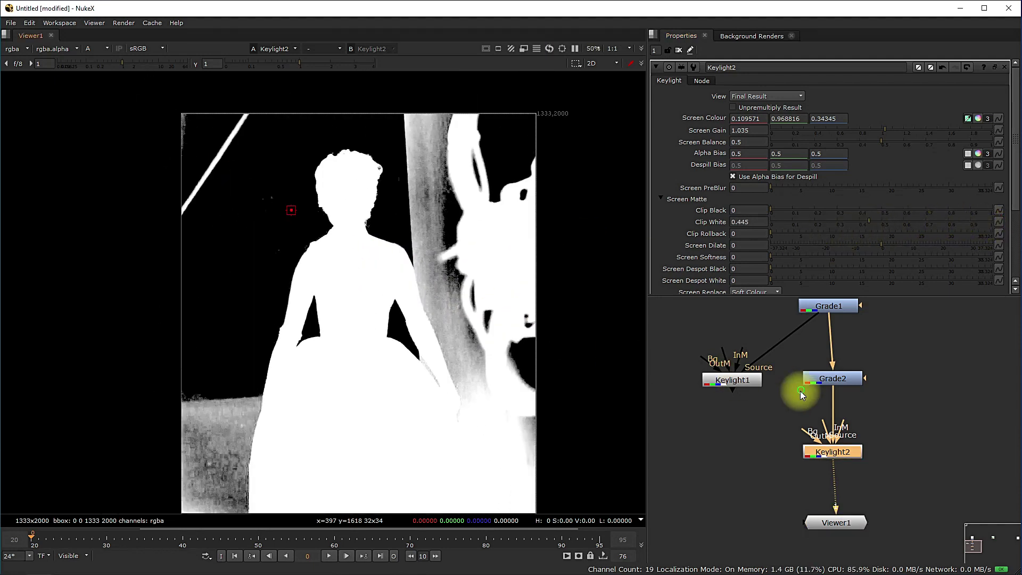
{"action": "scroll", "coordinate": [781, 389], "scroll_direction": "down", "scroll_amount": 2}
{"action": "left_click_drag", "start_coordinate": [788, 400], "coordinate": [763, 404]}
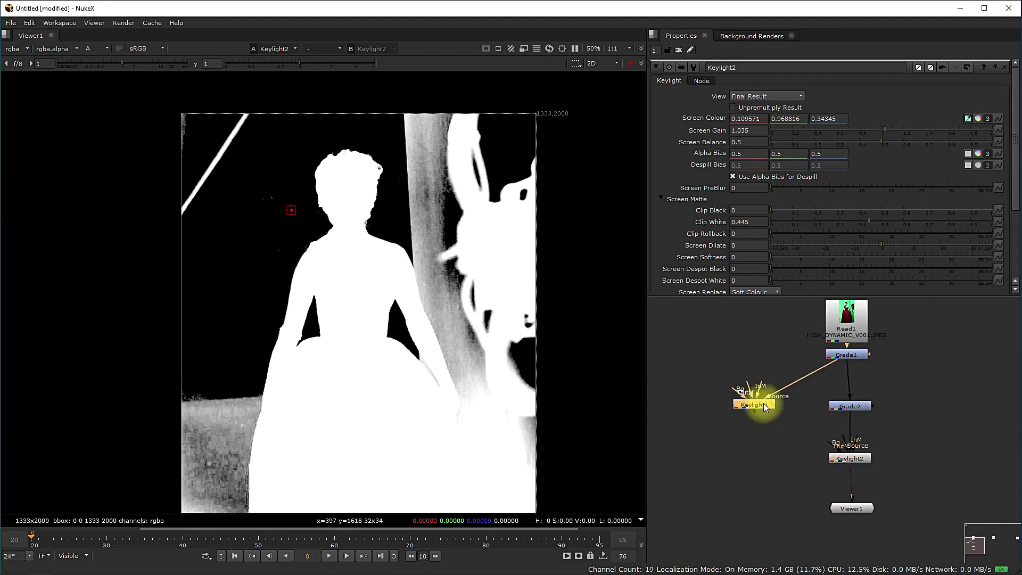
{"action": "key", "text": "1"}
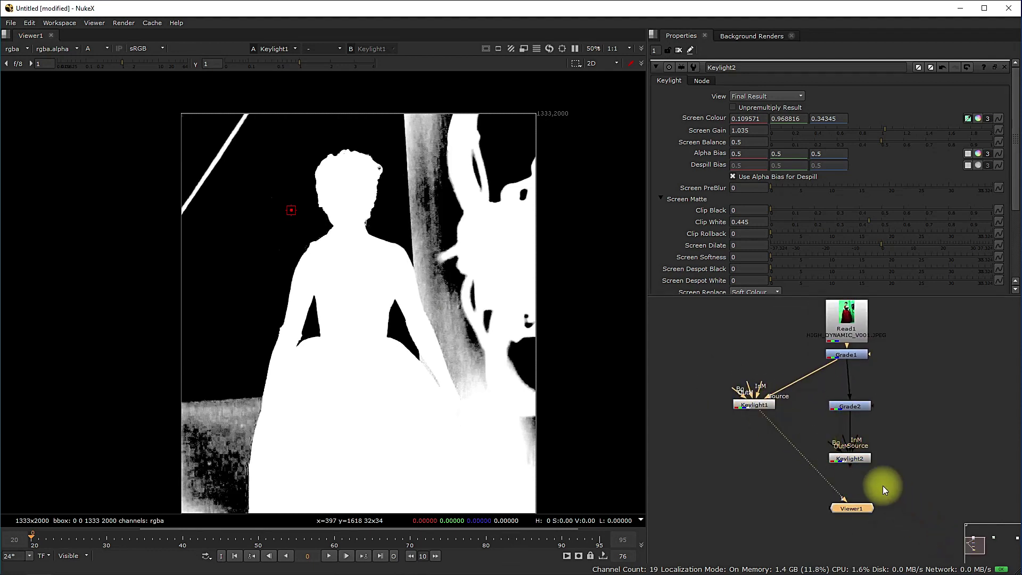
{"action": "left_click", "coordinate": [850, 458]}
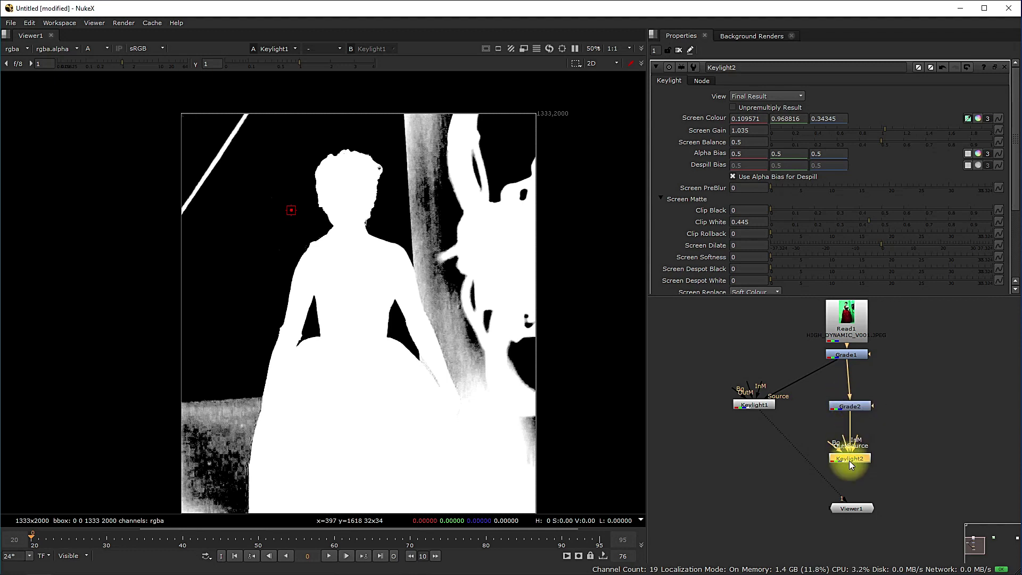
{"action": "key", "text": "1"}
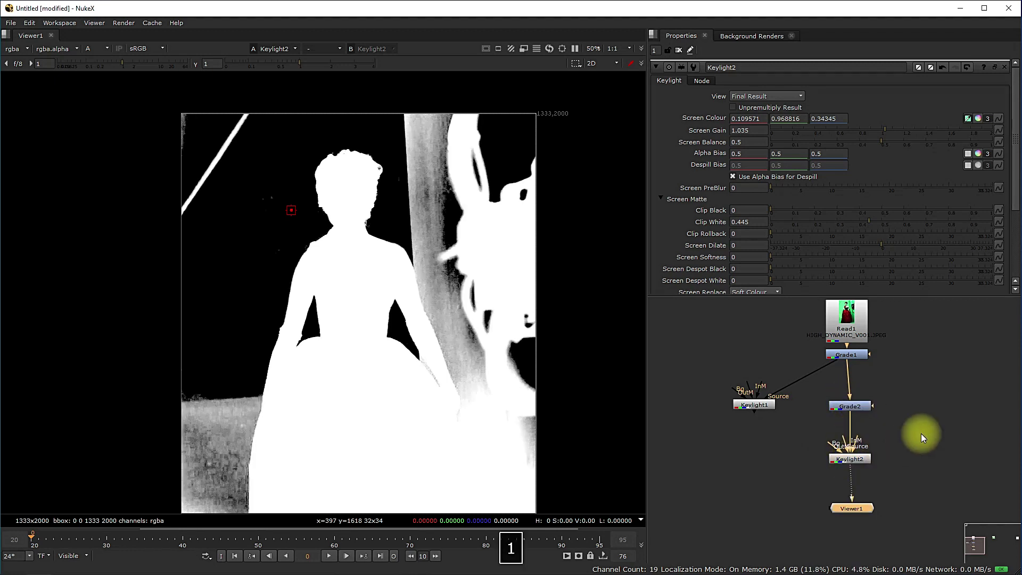
Step: Review Keylight1's settings, reopen Keylight2's properties and raise its screen gain to 1.125
{"action": "left_click", "coordinate": [778, 429]}
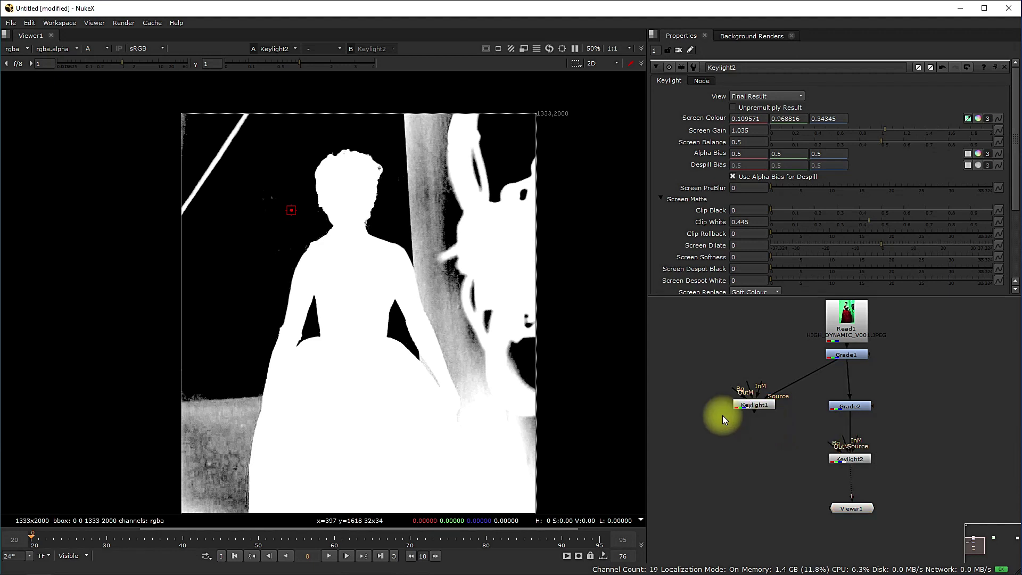
{"action": "left_click", "coordinate": [762, 408]}
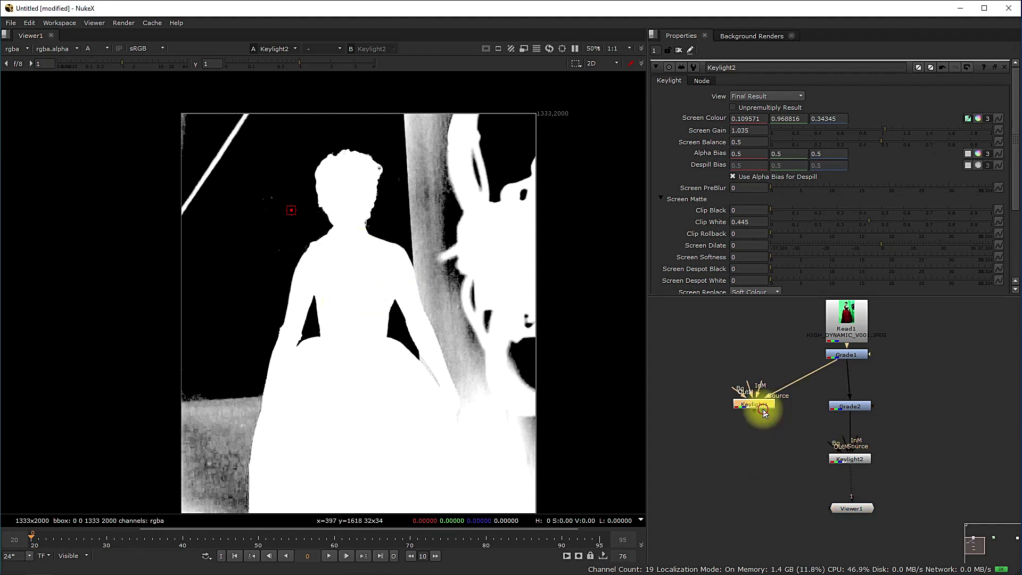
{"action": "double_click", "coordinate": [763, 413]}
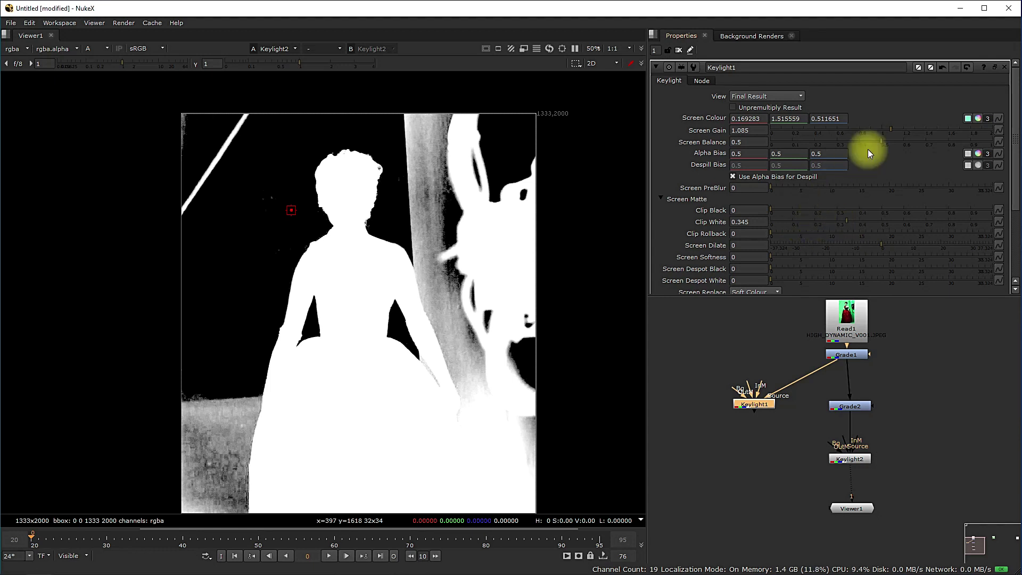
{"action": "double_click", "coordinate": [858, 459]}
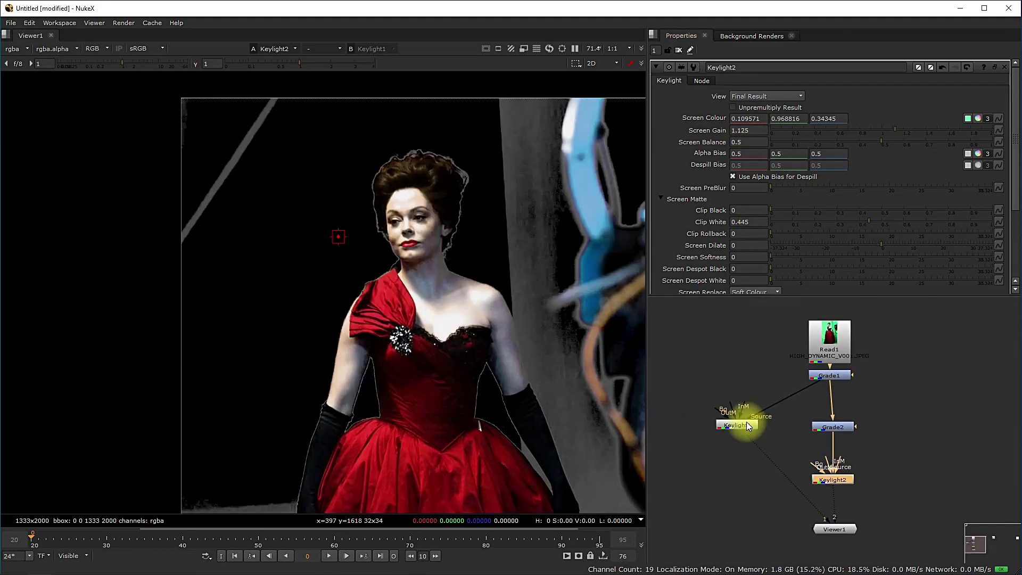
Step: Show Keylight1's RGB result in the viewer and inspect the woman's skin and shoulder edges up close
{"action": "left_click", "coordinate": [748, 424]}
{"action": "key", "text": "1"}
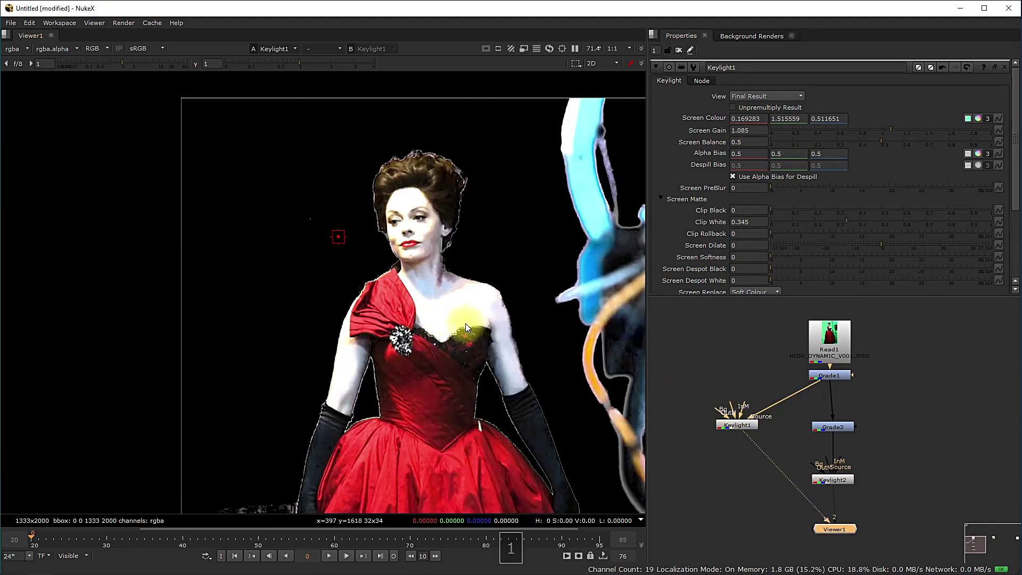
{"action": "scroll", "coordinate": [465, 324], "scroll_direction": "up", "scroll_amount": 2}
{"action": "scroll", "coordinate": [426, 247], "scroll_direction": "up", "scroll_amount": 3}
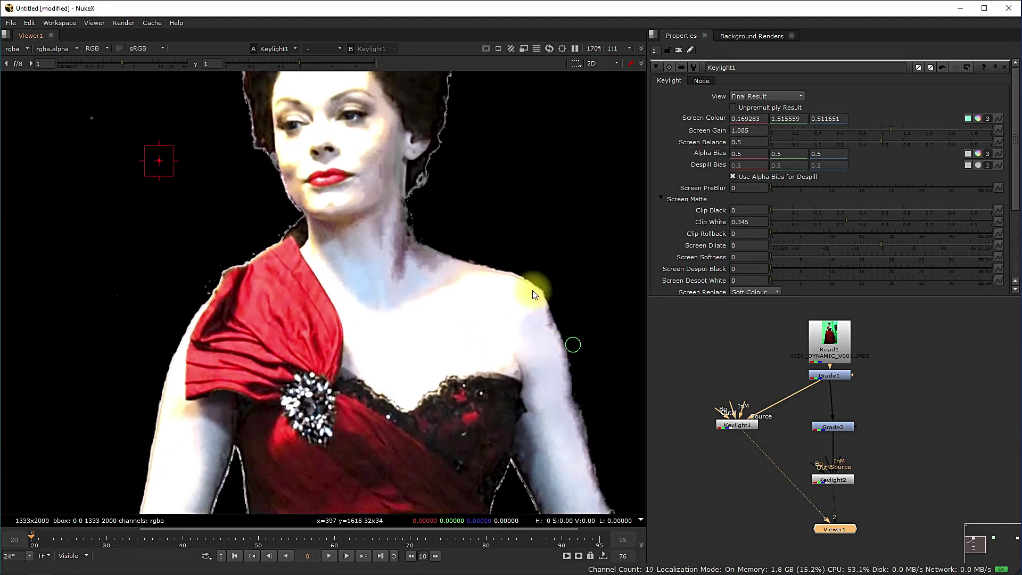
{"action": "middle_click_drag", "start_coordinate": [558, 367], "coordinate": [487, 282]}
{"action": "scroll", "coordinate": [482, 279], "scroll_direction": "down", "scroll_amount": 3}
Step: Open Keylight2's properties and alternate the viewer between Keylight2 and Keylight1 to compare the woman's skin and edges
{"action": "double_click", "coordinate": [843, 479]}
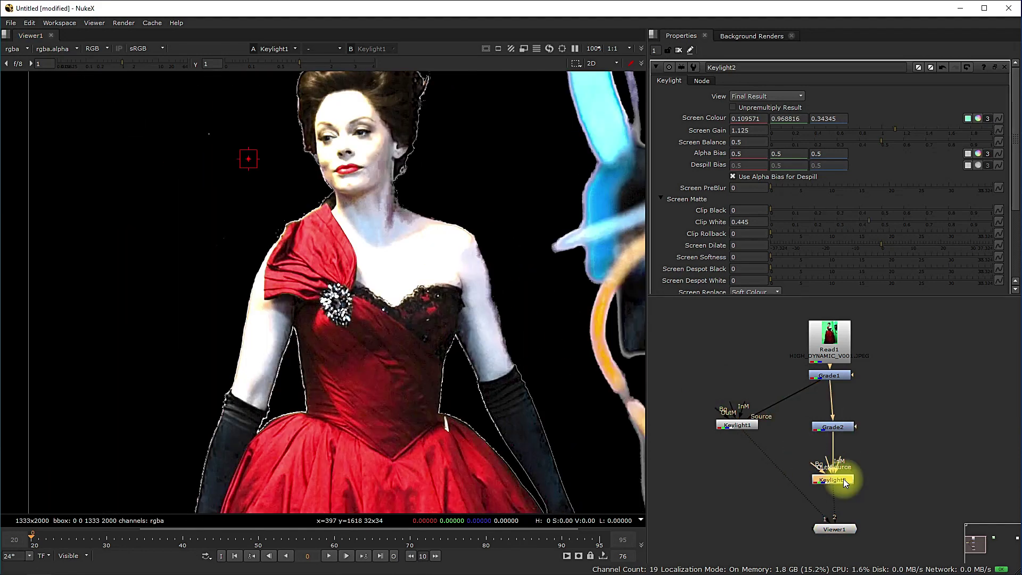
{"action": "key", "text": "2"}
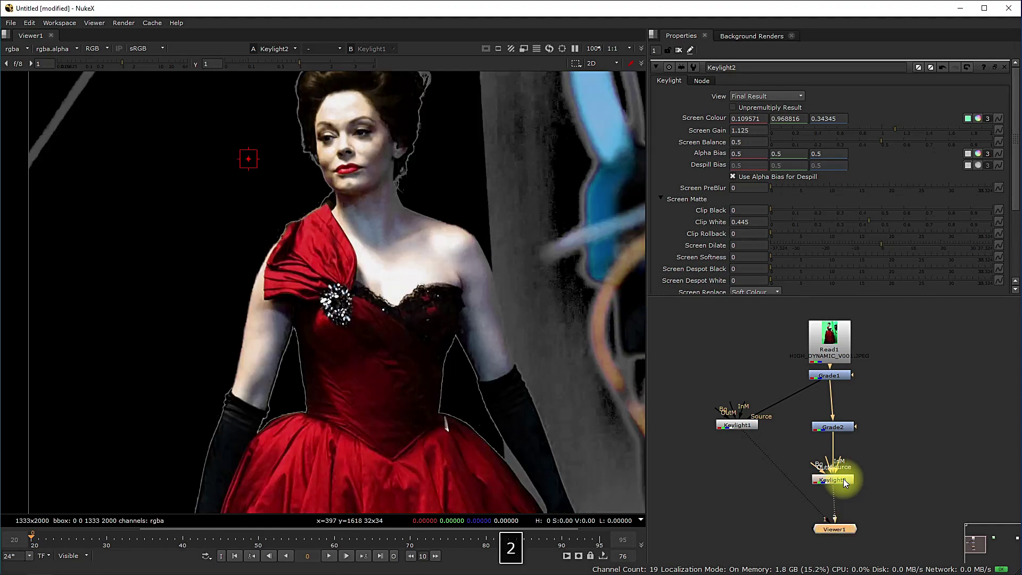
{"action": "key", "text": "1"}
{"action": "key", "text": "2"}
{"action": "key", "text": "1"}
{"action": "key", "text": "2"}
{"action": "key", "text": "1"}
{"action": "key", "text": "2"}
{"action": "key", "text": "1"}
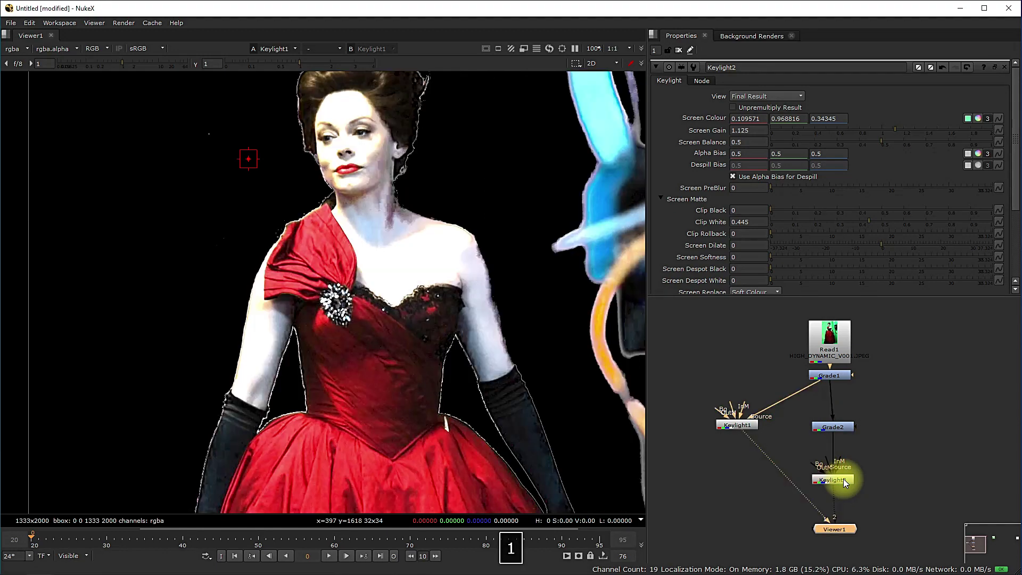
Step: Compare Keylight1 and Keylight2 repeatedly over a wider view of the frame, ending on Keylight1
{"action": "scroll", "coordinate": [459, 303], "scroll_direction": "down", "scroll_amount": 5}
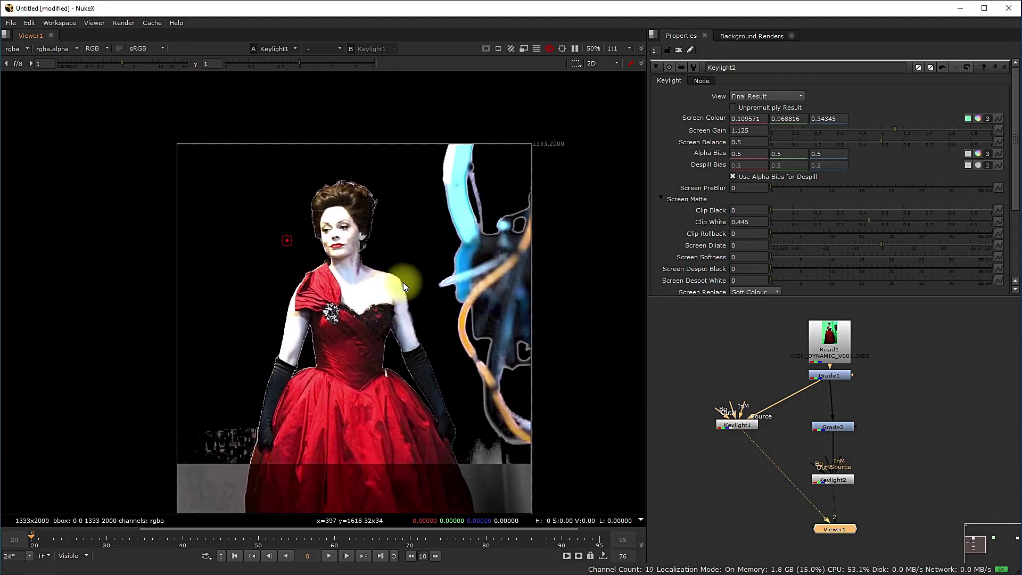
{"action": "key", "text": "1"}
{"action": "key", "text": "2"}
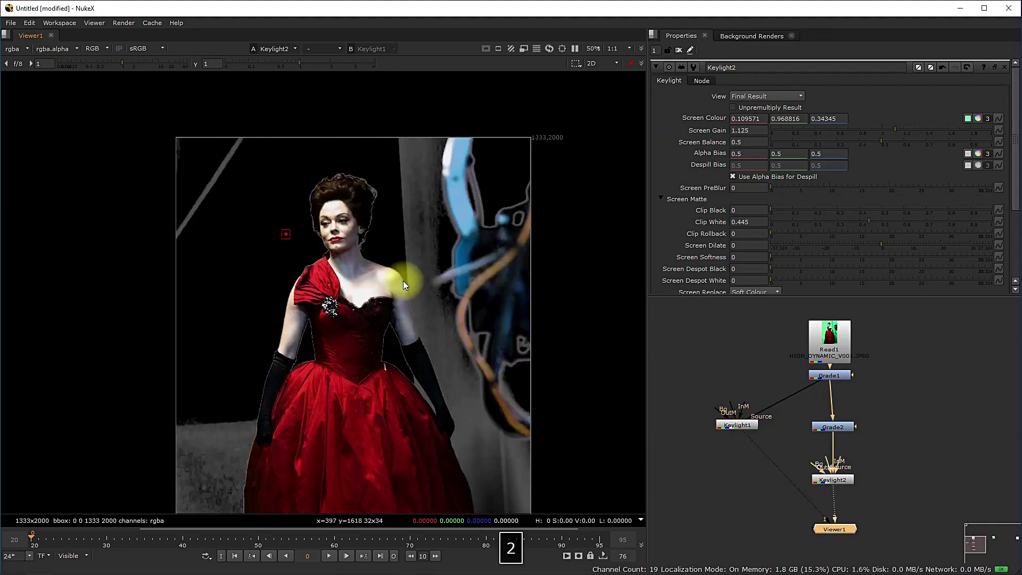
{"action": "key", "text": "1"}
{"action": "key", "text": "2"}
{"action": "key", "text": "1"}
{"action": "key", "text": "2"}
{"action": "key", "text": "1"}
{"action": "key", "text": "2"}
{"action": "key", "text": "1"}
{"action": "key", "text": "2"}
{"action": "key", "text": "1"}
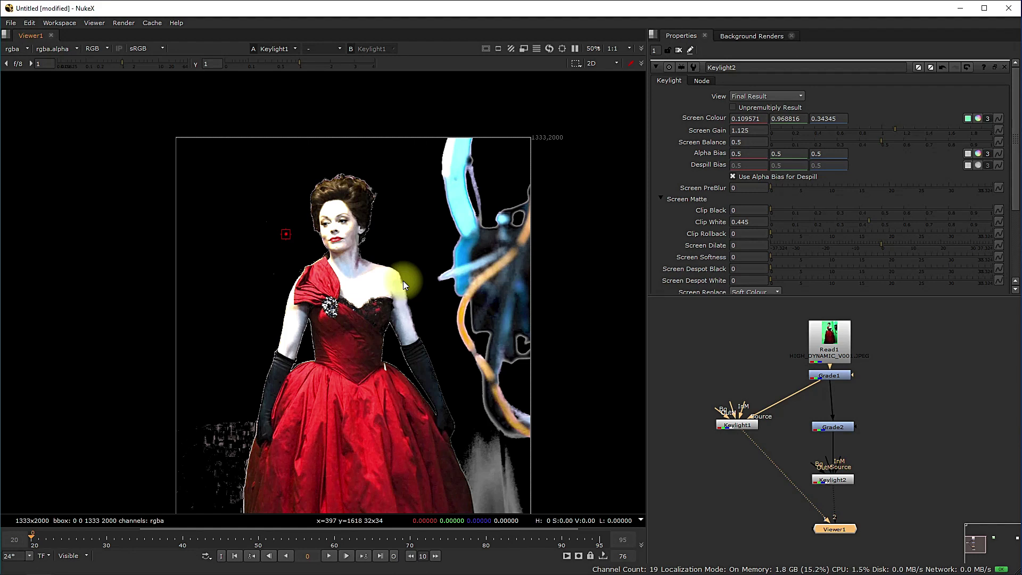
Step: Alternate the viewer between Keylight1 and Keylight2 and examine the Grade2 and Keylight2 branch in the node graph
{"action": "key", "text": "1"}
{"action": "key", "text": "2"}
{"action": "key", "text": "1"}
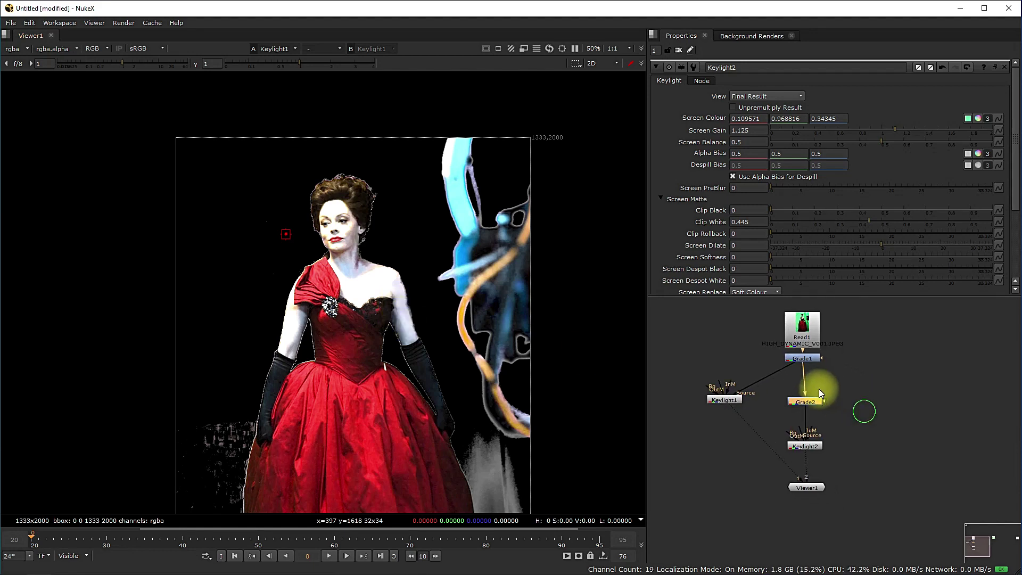
{"action": "scroll", "coordinate": [797, 389], "scroll_direction": "up", "scroll_amount": 5}
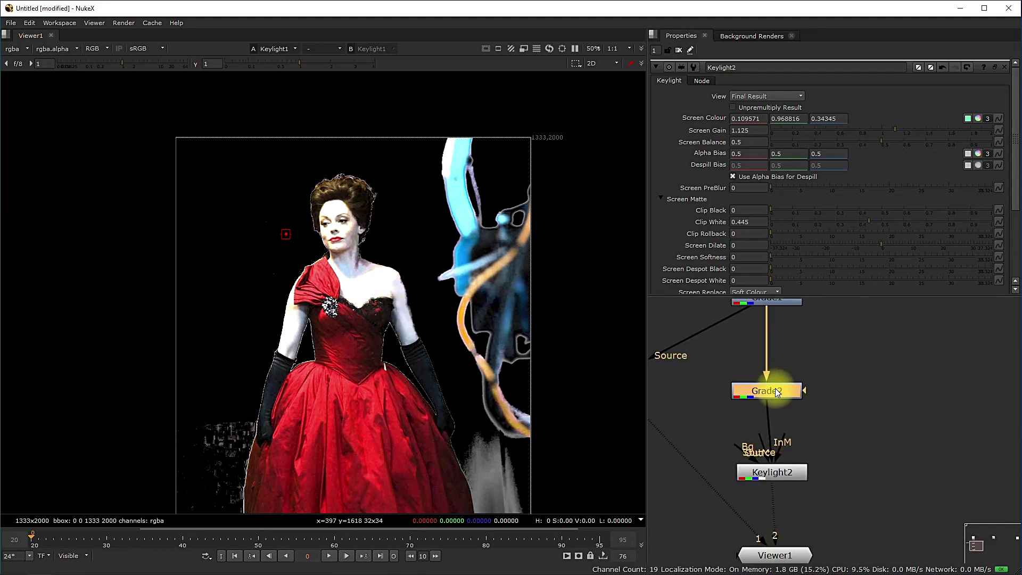
{"action": "left_click_drag", "start_coordinate": [802, 475], "coordinate": [797, 485]}
{"action": "scroll", "coordinate": [797, 486], "scroll_direction": "down", "scroll_amount": 4}
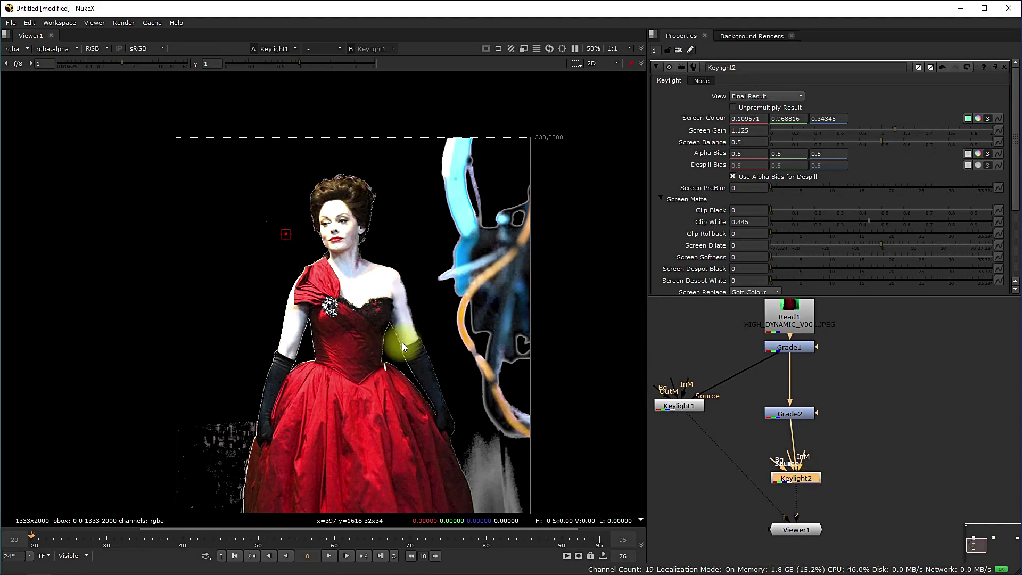
Step: Compare Keylight2 and Keylight1 repeatedly in a close view of the woman's face, shoulders and arm edges
{"action": "key", "text": "2"}
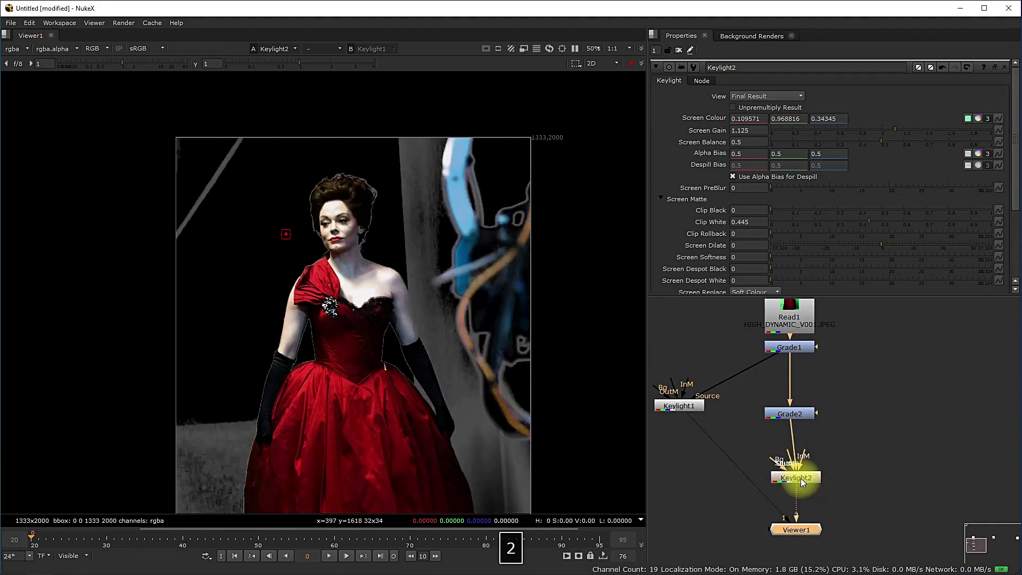
{"action": "scroll", "coordinate": [369, 271], "scroll_direction": "up", "scroll_amount": 5}
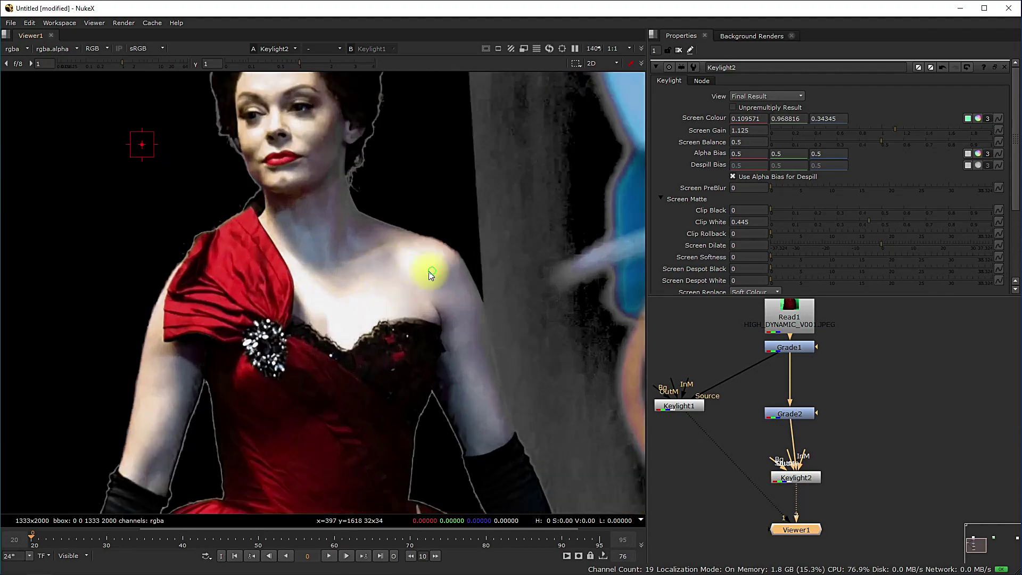
{"action": "key", "text": "1"}
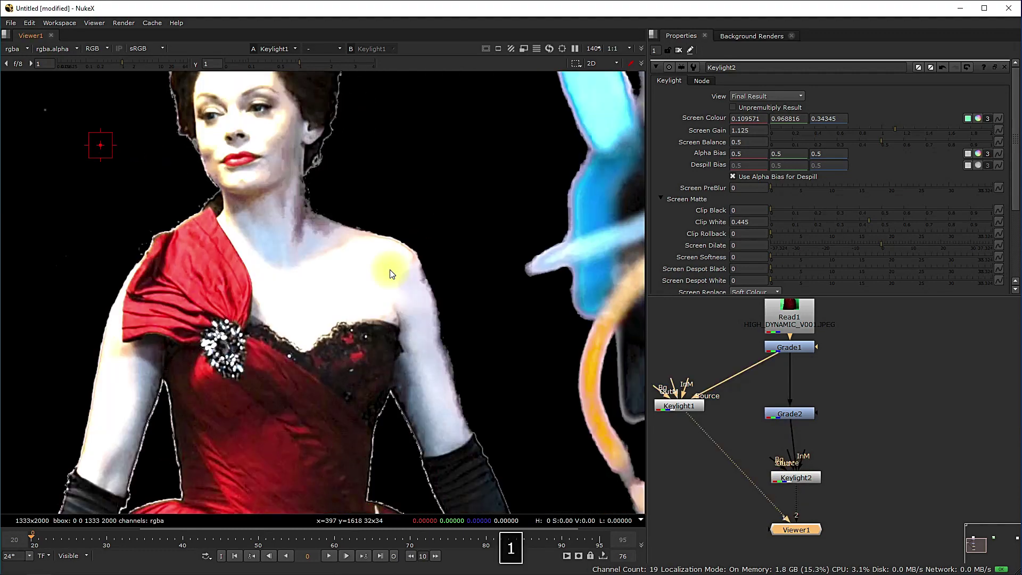
{"action": "key", "text": "2"}
{"action": "key", "text": "1"}
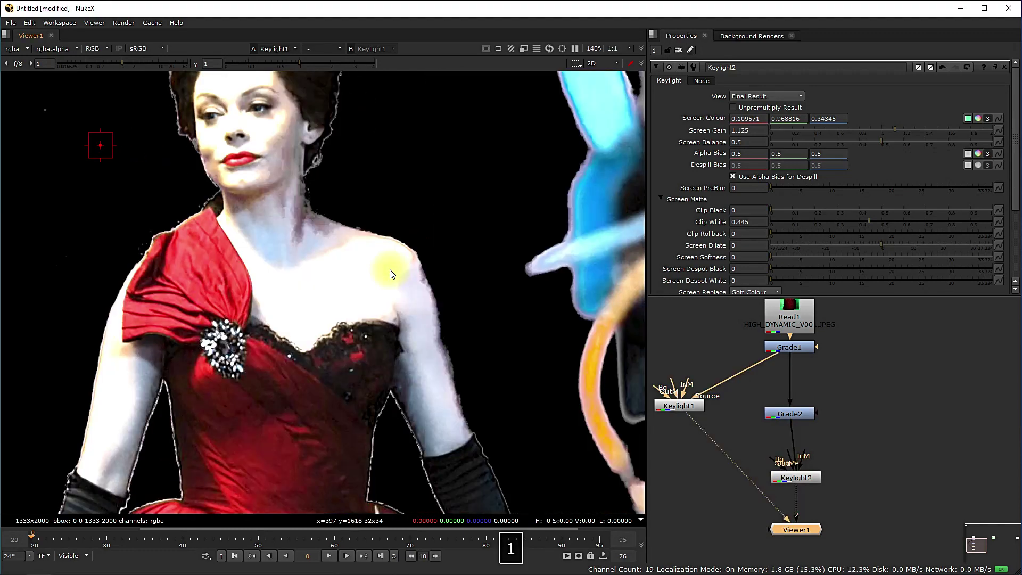
{"action": "key", "text": "1"}
{"action": "key", "text": "1"}
{"action": "key", "text": "1"}
{"action": "key", "text": "2"}
{"action": "key", "text": "1"}
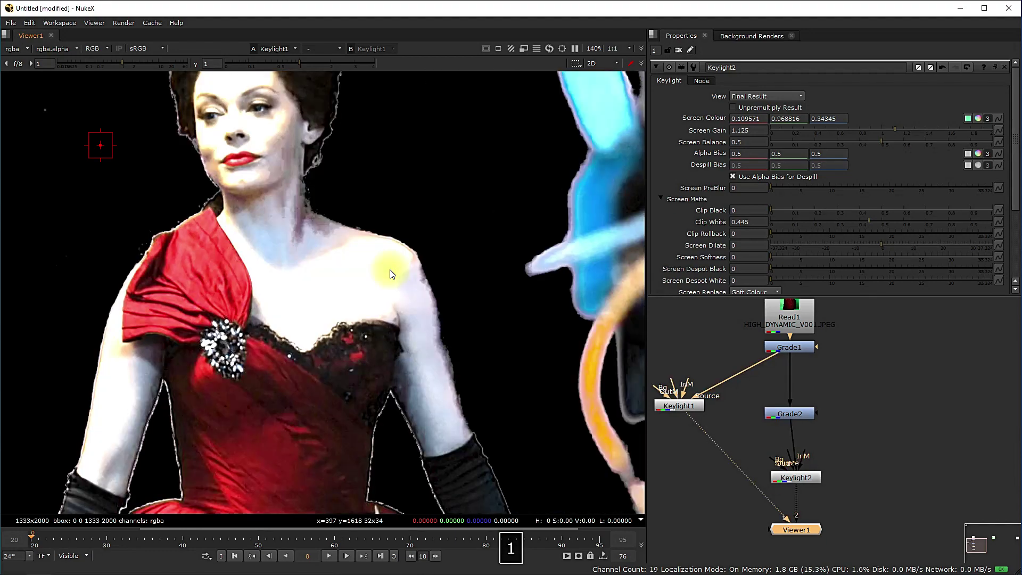
{"action": "key", "text": "2"}
{"action": "key", "text": "1"}
{"action": "key", "text": "2"}
{"action": "key", "text": "1"}
{"action": "key", "text": "2"}
{"action": "key", "text": "1"}
{"action": "middle_click", "coordinate": [367, 269]}
Step: Show the Read2 green-screen image of the two people with the sword in the viewer
{"action": "scroll", "coordinate": [693, 460], "scroll_direction": "down", "scroll_amount": 2}
{"action": "middle_click_drag", "start_coordinate": [1006, 445], "coordinate": [865, 510]}
{"action": "scroll", "coordinate": [873, 461], "scroll_direction": "up", "scroll_amount": 3}
{"action": "left_click", "coordinate": [865, 405]}
{"action": "key", "text": "1"}
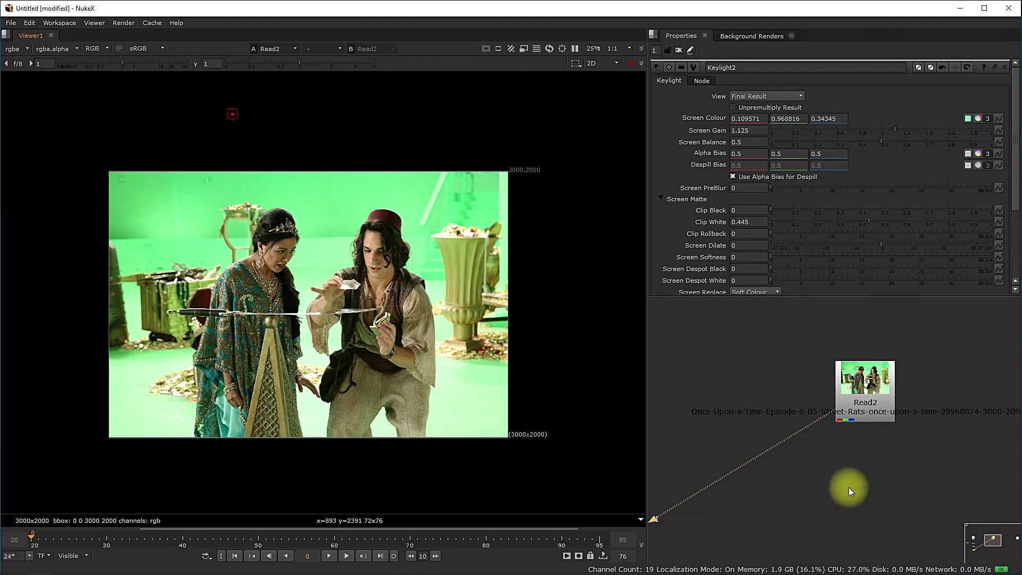
{"action": "middle_click_drag", "start_coordinate": [848, 487], "coordinate": [839, 462]}
Step: Add a Keylight node with Read2 as its source and show its output in the viewer
{"action": "key", "text": "Tab"}
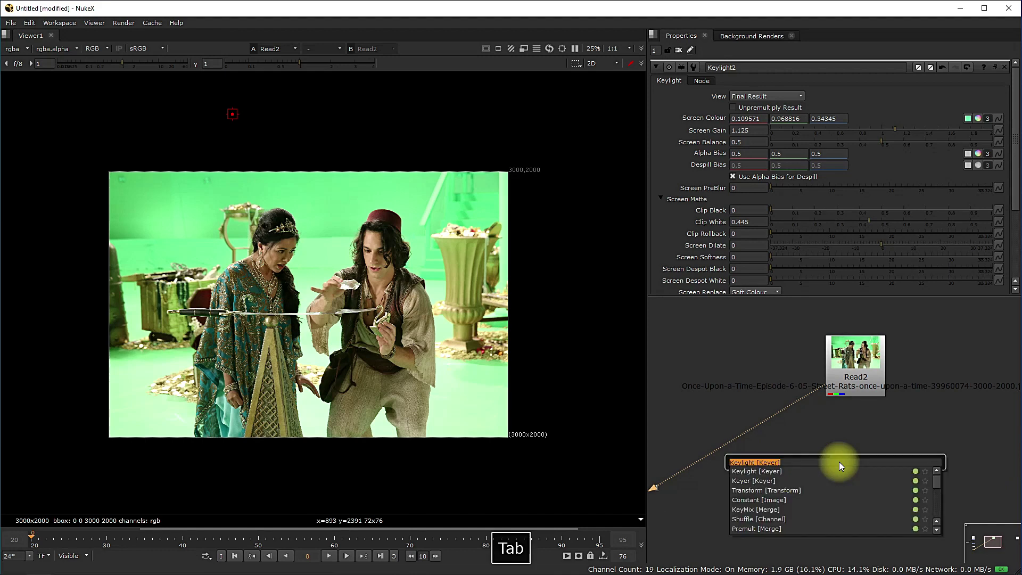
{"action": "type", "text": "key"}
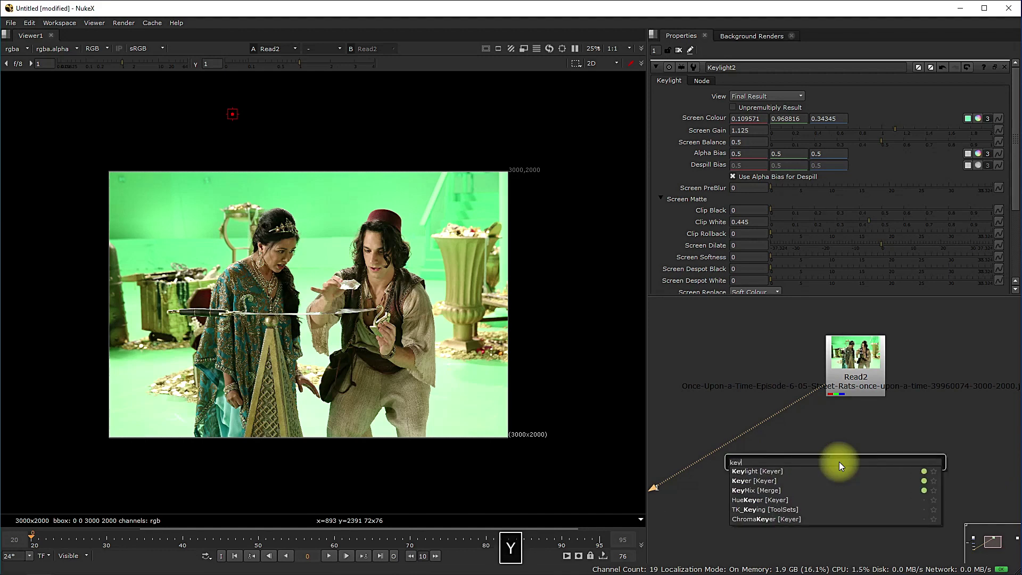
{"action": "key", "text": "Return"}
{"action": "left_click_drag", "start_coordinate": [864, 441], "coordinate": [855, 381]}
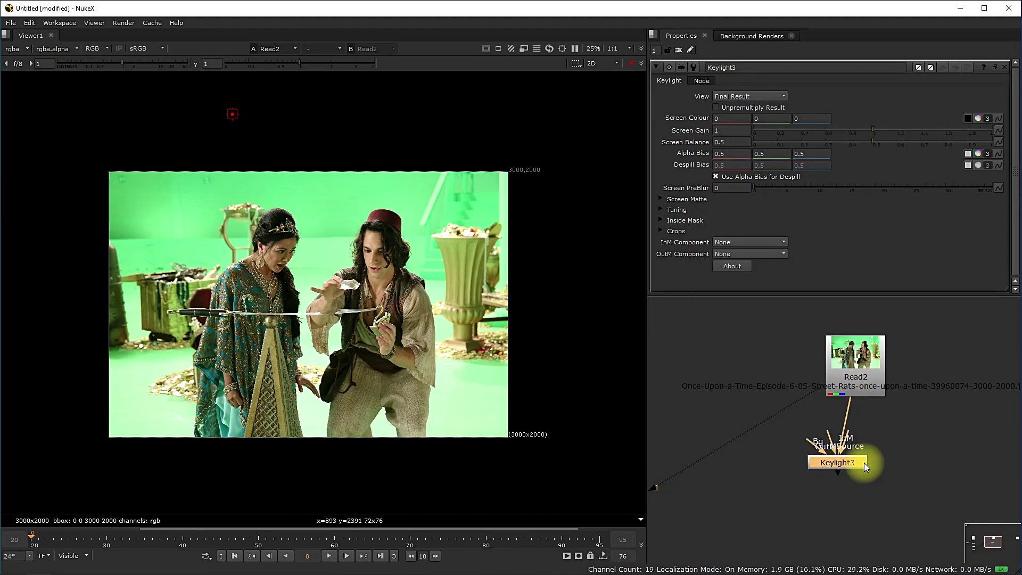
{"action": "left_click_drag", "start_coordinate": [856, 460], "coordinate": [860, 461]}
{"action": "key", "text": "1"}
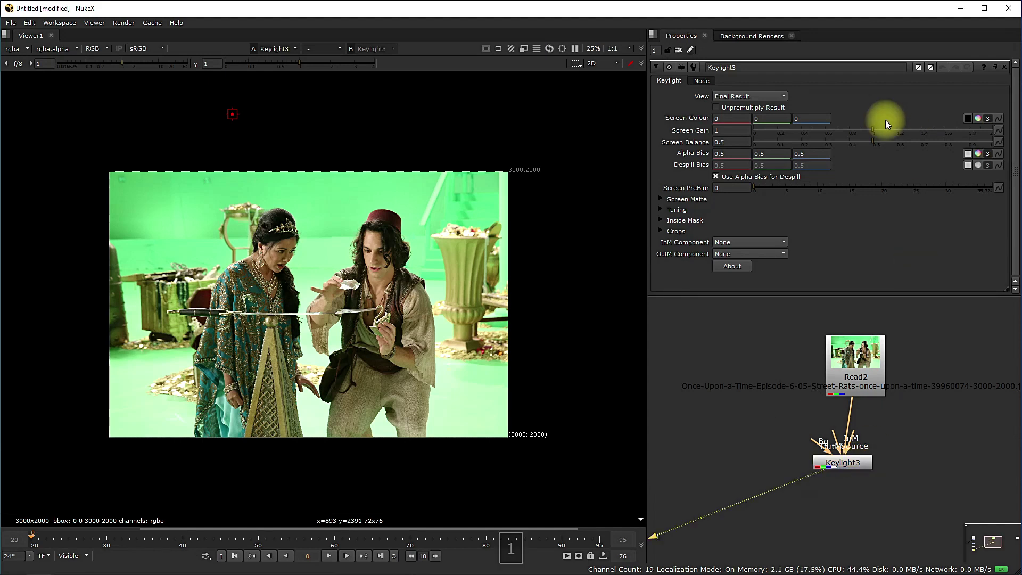
Step: Sample Keylight3's screen colour from the green backdrop between the two heads and check the alpha matte at viewer gamma 0.115
{"action": "left_click", "coordinate": [968, 119]}
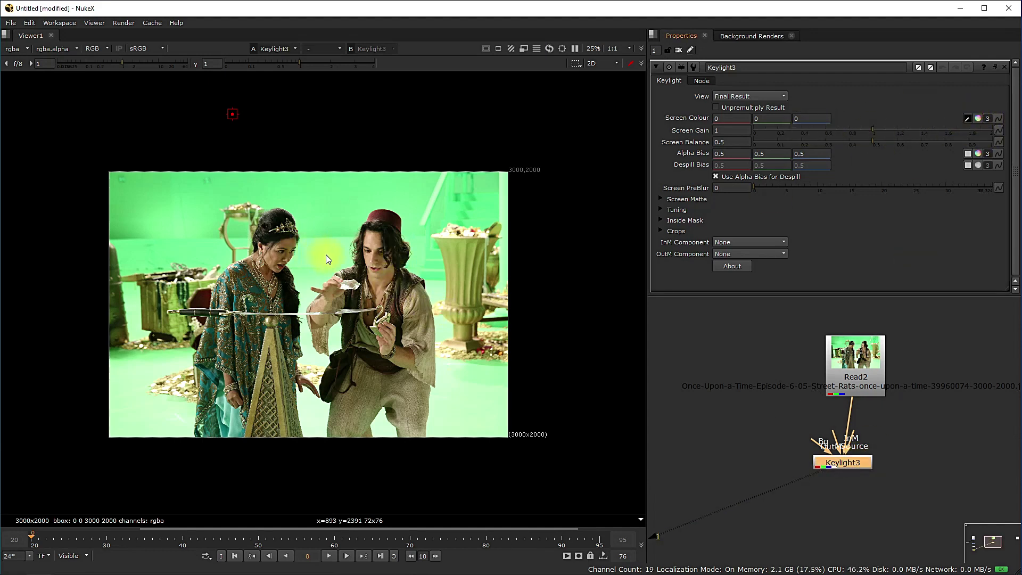
{"action": "left_click_drag", "start_coordinate": [320, 244], "coordinate": [331, 253], "text": "ctrl+alt+shift"}
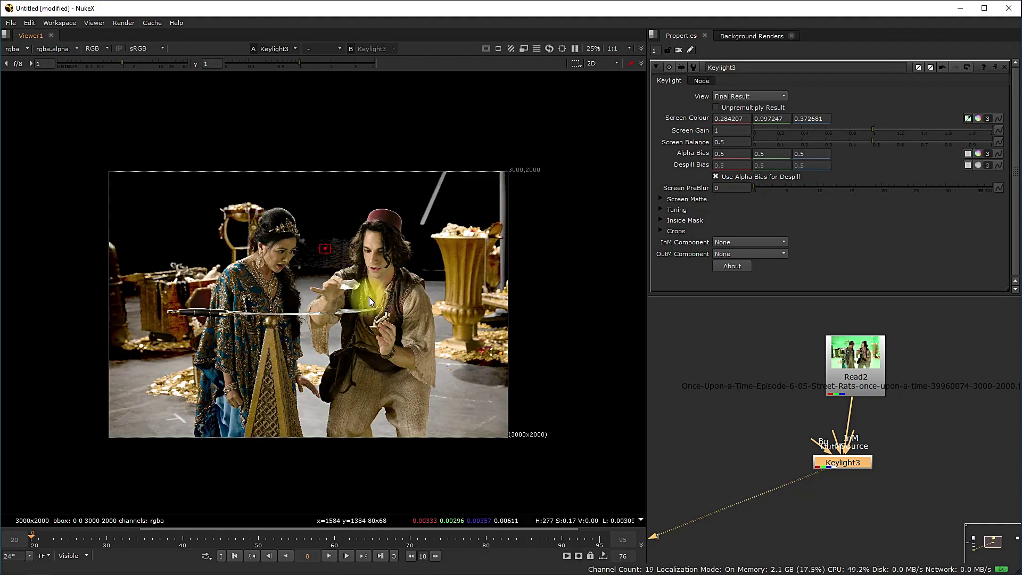
{"action": "key", "text": "a"}
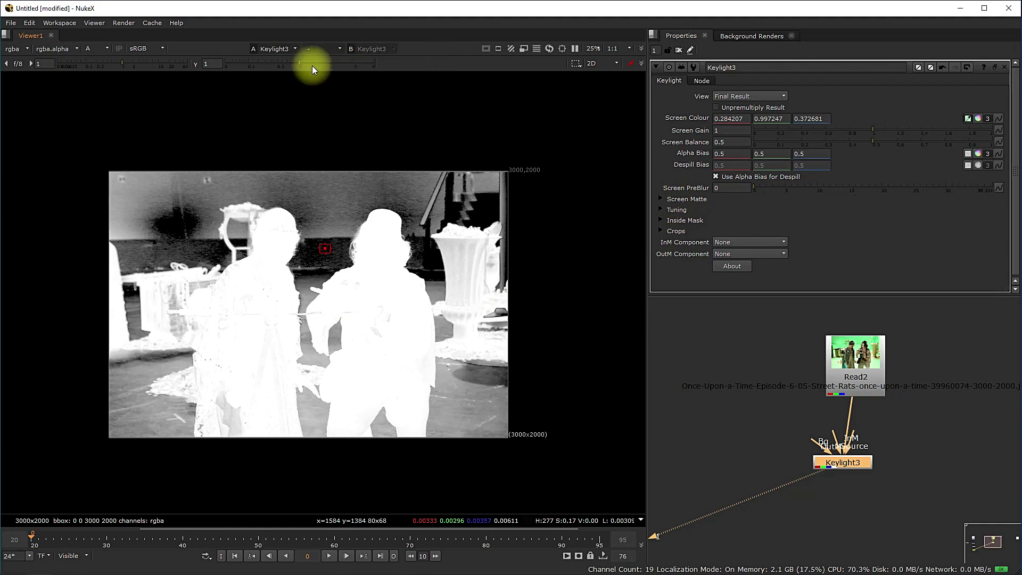
{"action": "left_click_drag", "start_coordinate": [298, 63], "coordinate": [247, 68]}
{"action": "scroll", "coordinate": [404, 348], "scroll_direction": "up", "scroll_amount": 3}
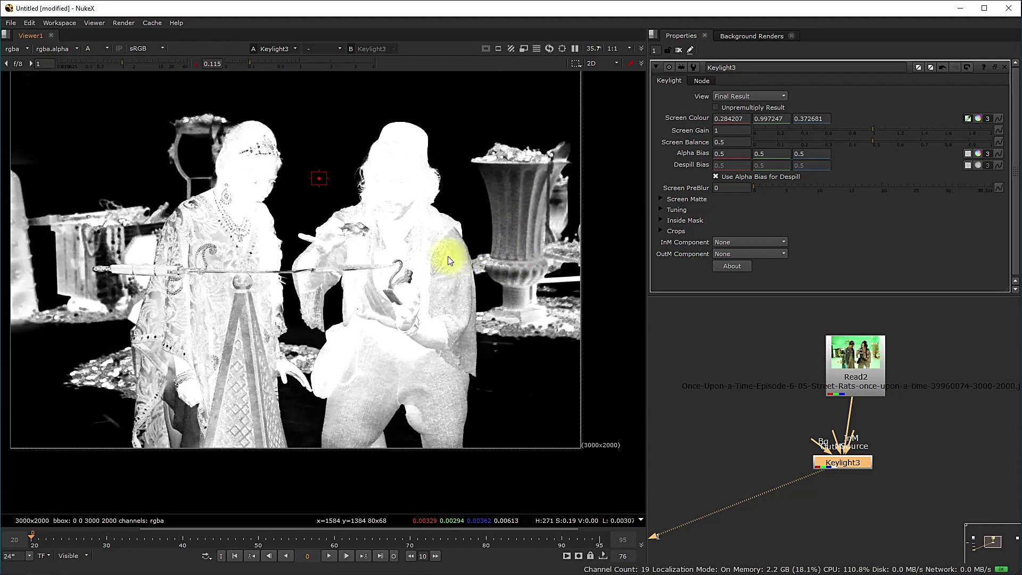
{"action": "scroll", "coordinate": [445, 251], "scroll_direction": "down", "scroll_amount": 2}
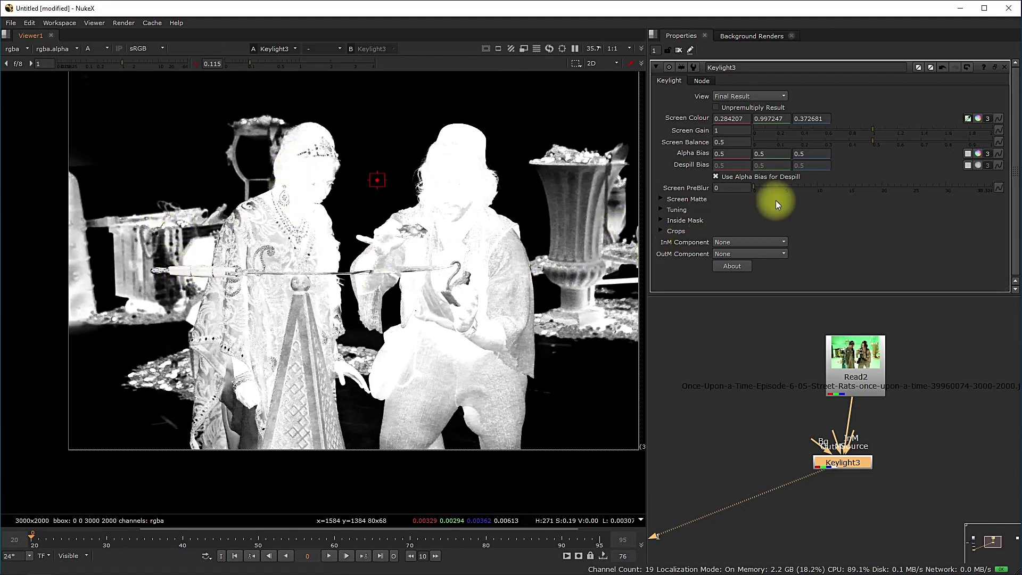
Step: Expand Keylight3's screen matte settings and set clip black to 0.575 and clip white to 0.62
{"action": "left_click", "coordinate": [661, 199]}
{"action": "left_click_drag", "start_coordinate": [991, 223], "coordinate": [889, 225]}
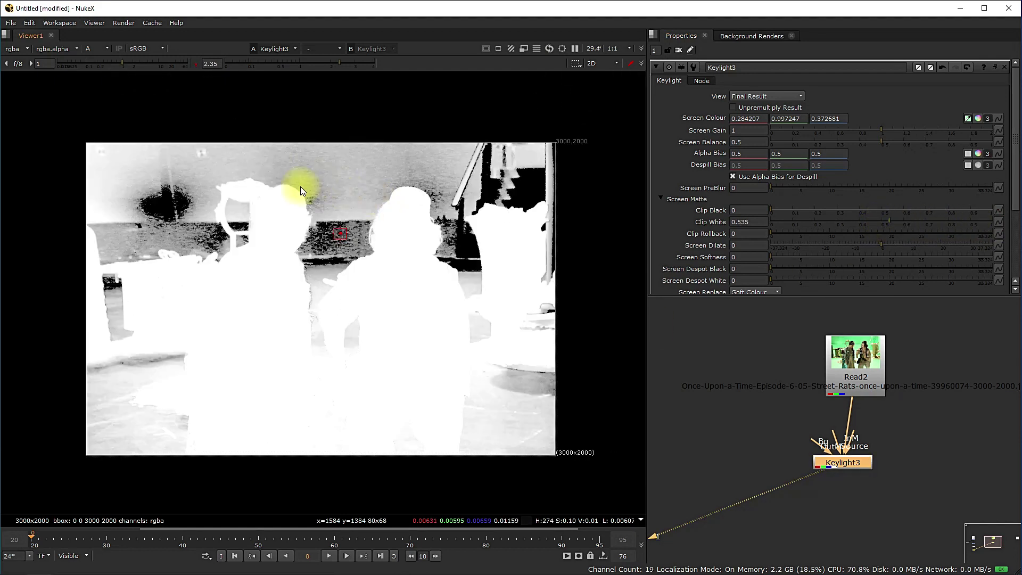
{"action": "left_click_drag", "start_coordinate": [773, 211], "coordinate": [836, 212]}
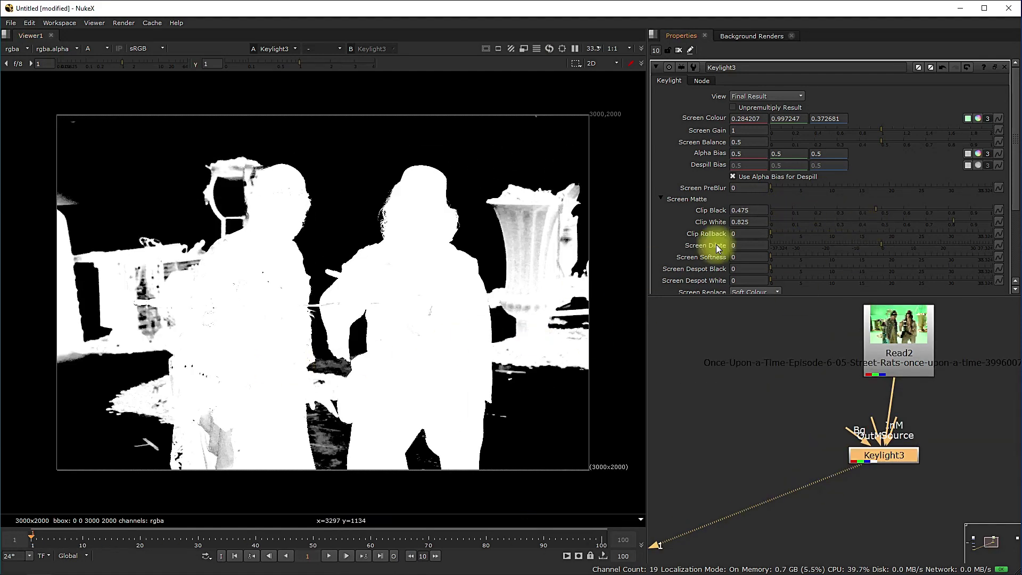
{"action": "left_click_drag", "start_coordinate": [874, 210], "coordinate": [891, 210]}
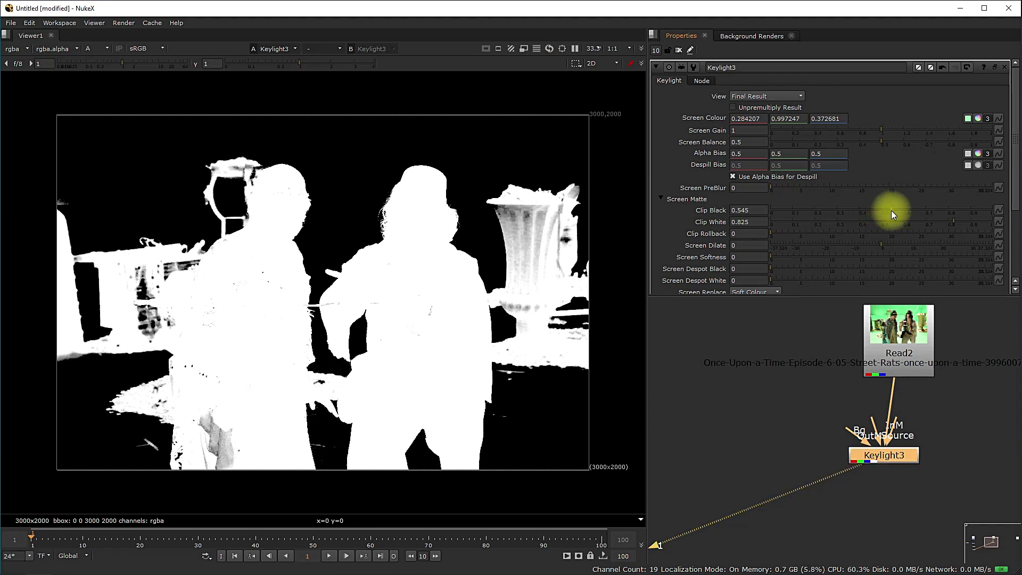
{"action": "left_click_drag", "start_coordinate": [950, 223], "coordinate": [898, 209]}
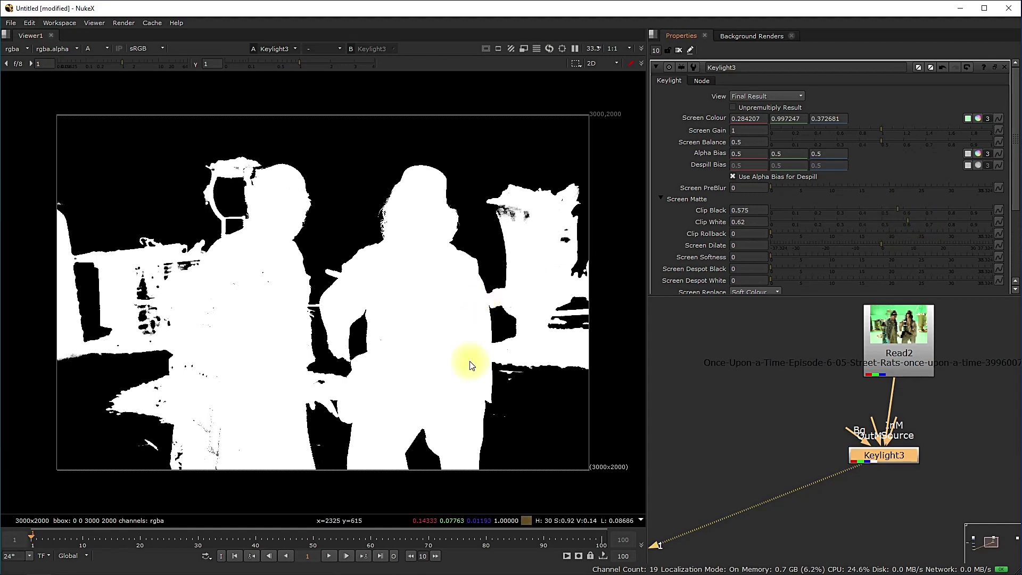
Step: Show Keylight3's RGB result and inspect the costumes, sword, chest and golden urn up close
{"action": "key", "text": "a"}
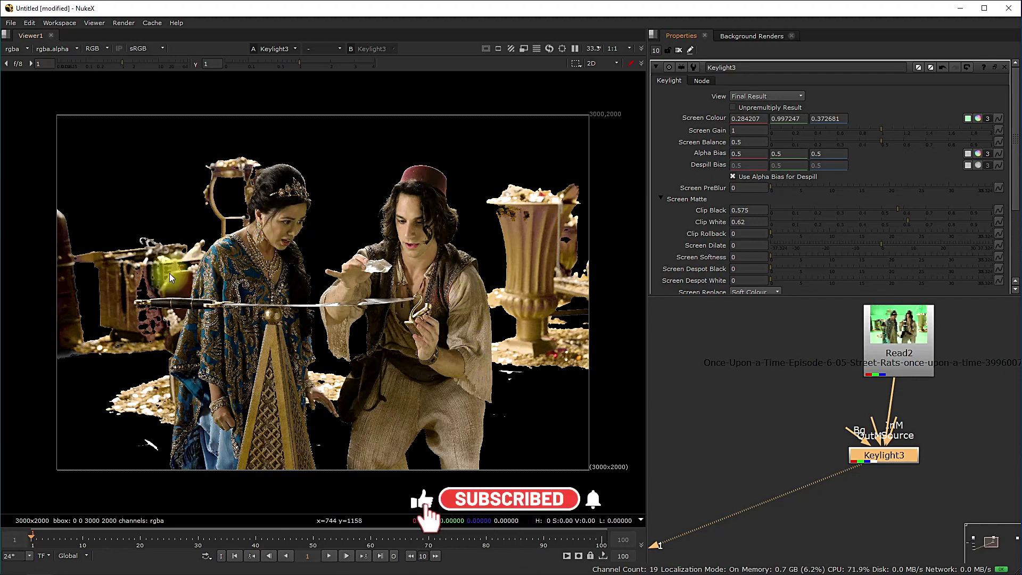
{"action": "scroll", "coordinate": [125, 292], "scroll_direction": "up", "scroll_amount": 1}
{"action": "scroll", "coordinate": [187, 471], "scroll_direction": "up", "scroll_amount": 5}
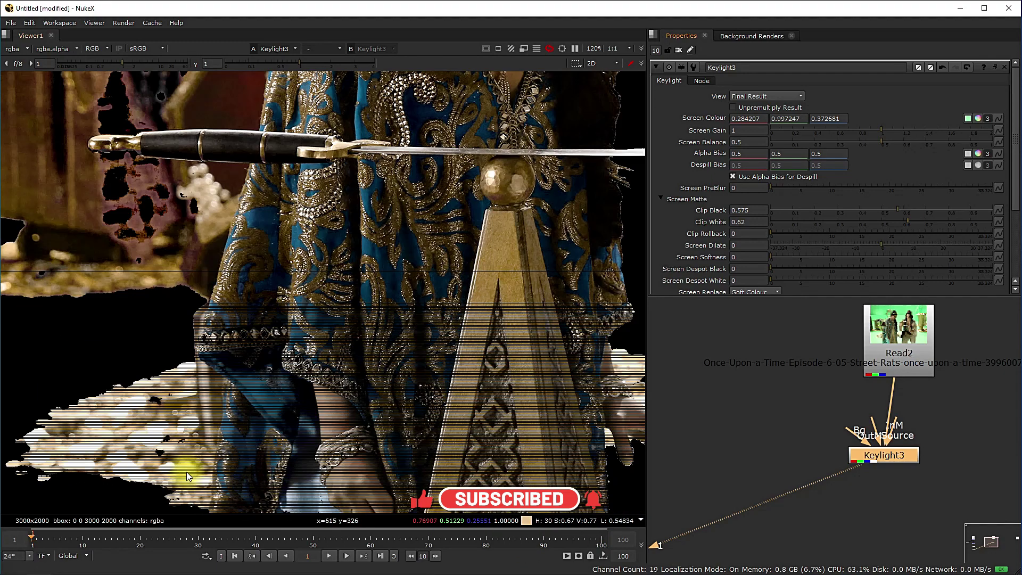
{"action": "scroll", "coordinate": [157, 411], "scroll_direction": "down", "scroll_amount": 3}
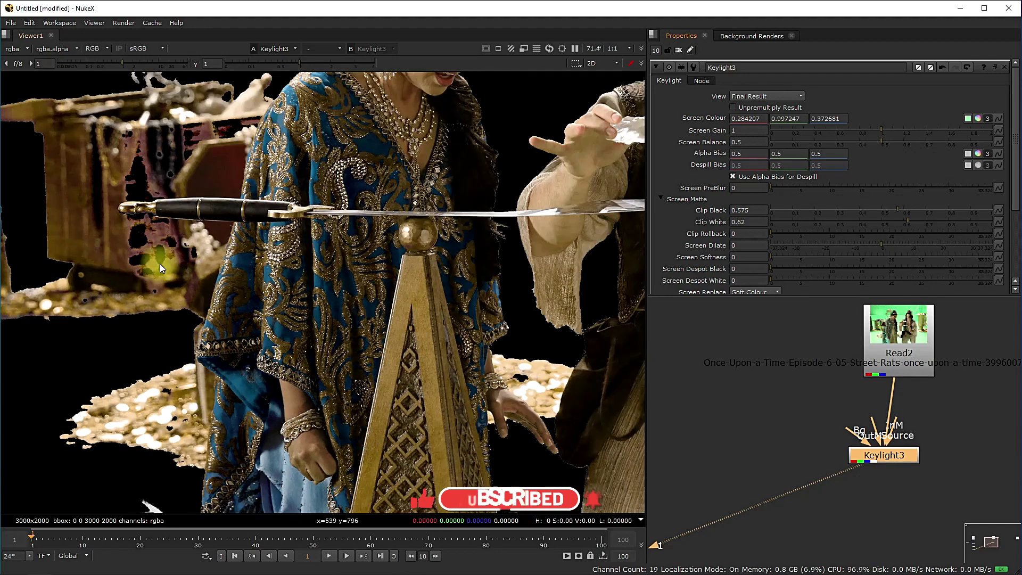
{"action": "scroll", "coordinate": [532, 330], "scroll_direction": "down", "scroll_amount": 3}
{"action": "middle_click_drag", "start_coordinate": [577, 322], "coordinate": [344, 320]}
{"action": "scroll", "coordinate": [508, 260], "scroll_direction": "up", "scroll_amount": 3}
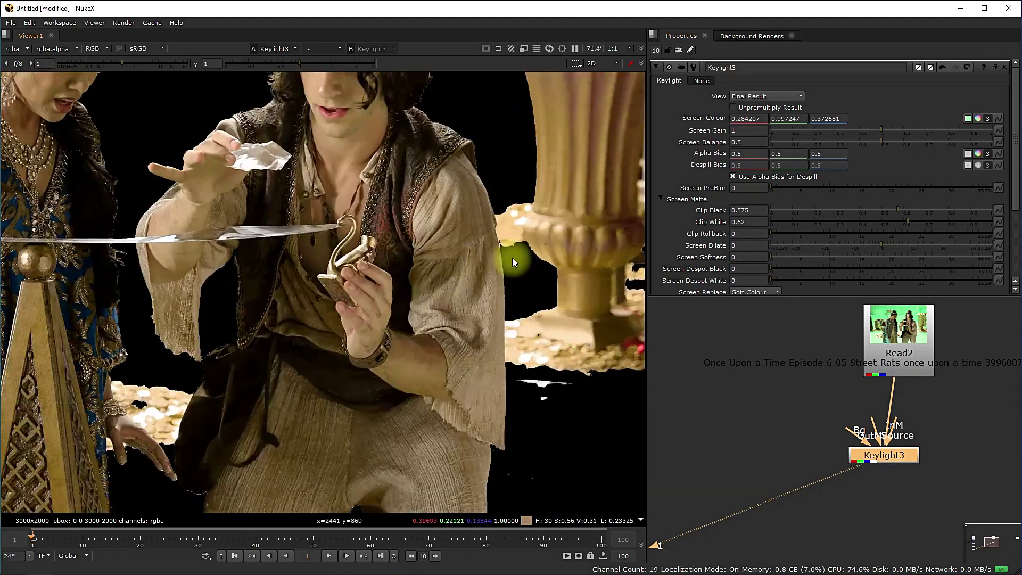
{"action": "middle_click_drag", "start_coordinate": [514, 259], "coordinate": [452, 264]}
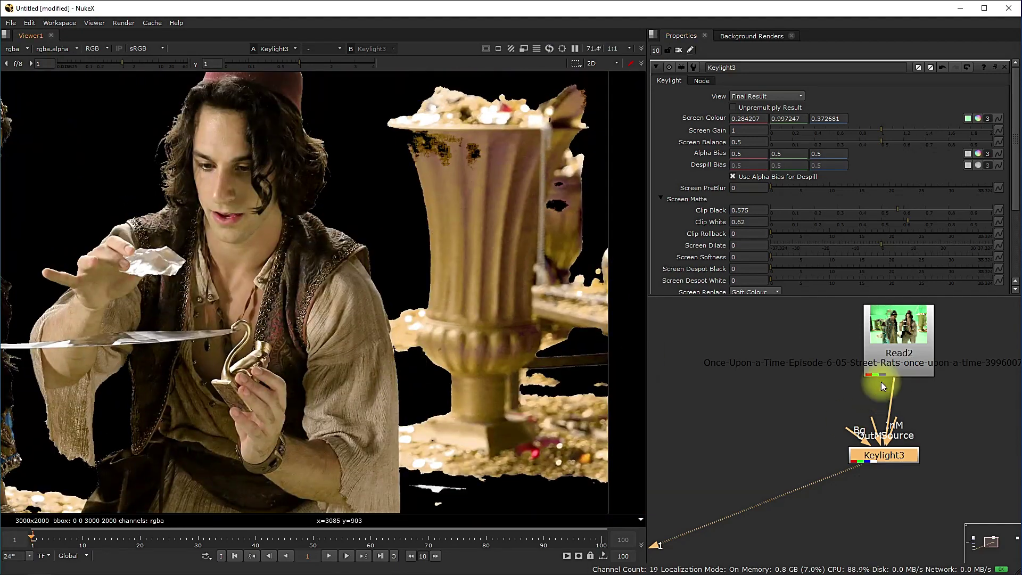
Step: Show the original Read2 image in the viewer and examine the green reflections on the man's clothes and the urn
{"action": "left_click", "coordinate": [908, 354]}
{"action": "scroll", "coordinate": [914, 384], "scroll_direction": "down", "scroll_amount": 2}
{"action": "key", "text": "1"}
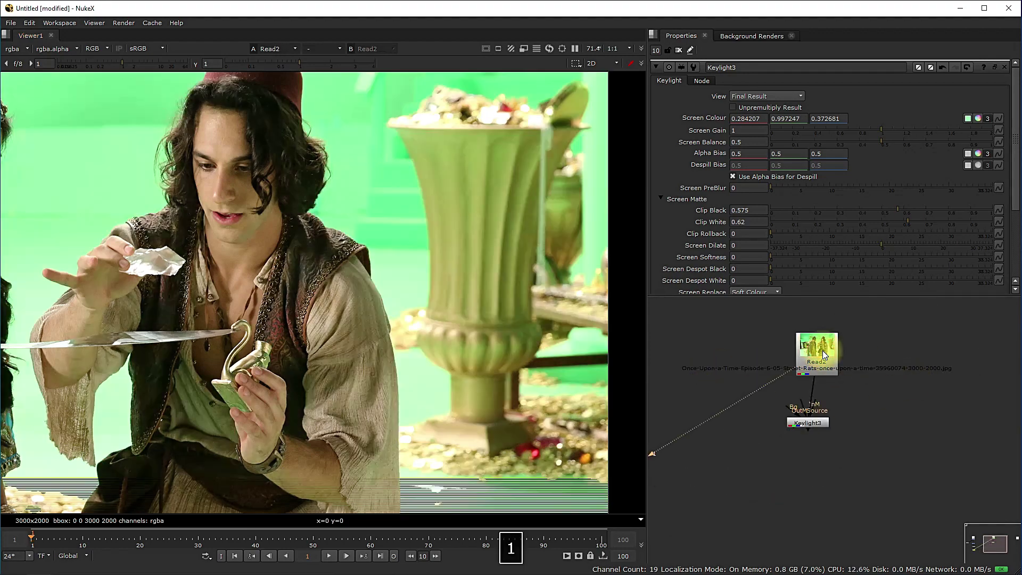
{"action": "scroll", "coordinate": [404, 237], "scroll_direction": "down", "scroll_amount": 3}
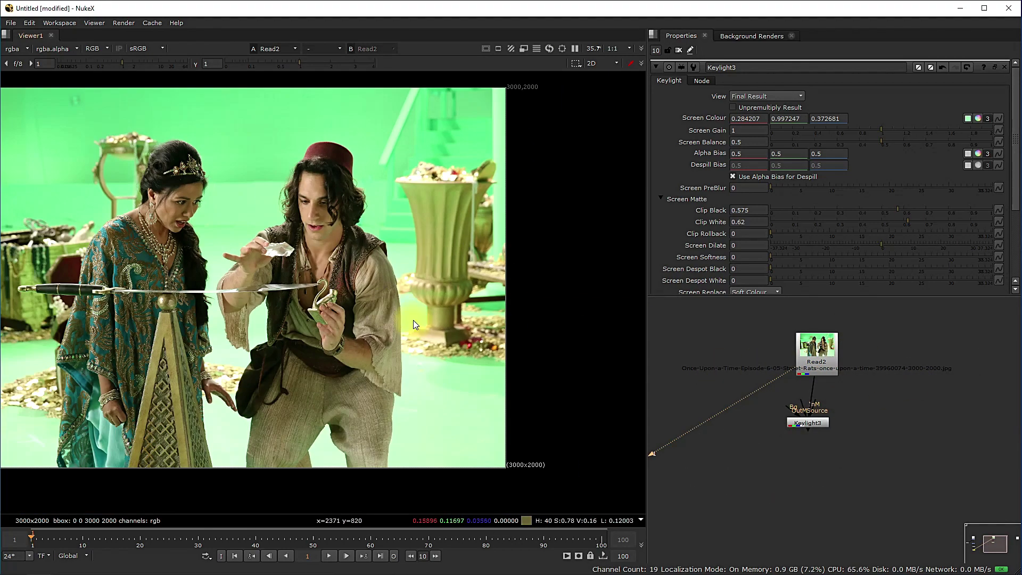
{"action": "scroll", "coordinate": [413, 321], "scroll_direction": "down", "scroll_amount": 2}
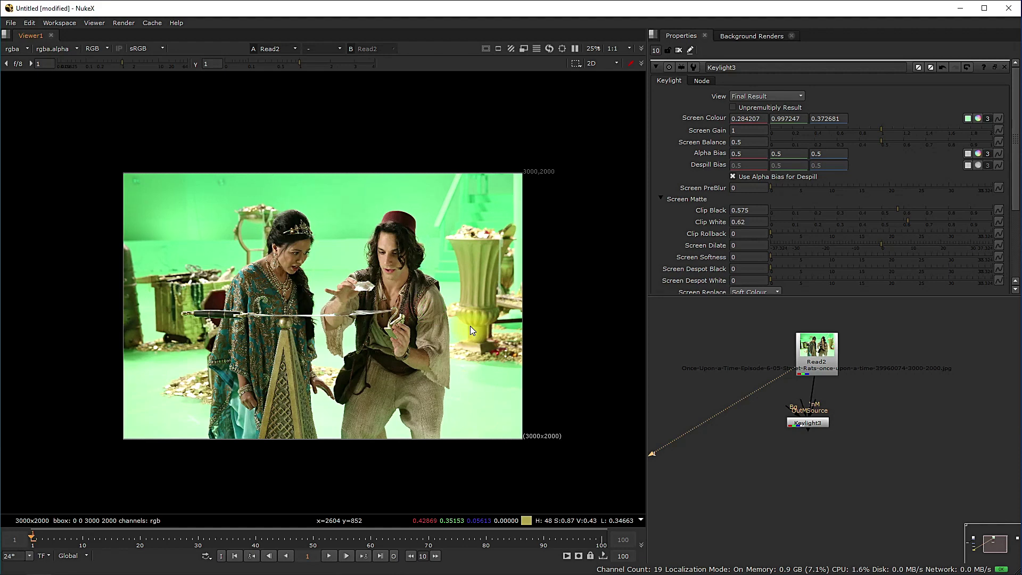
{"action": "left_click", "coordinate": [442, 382]}
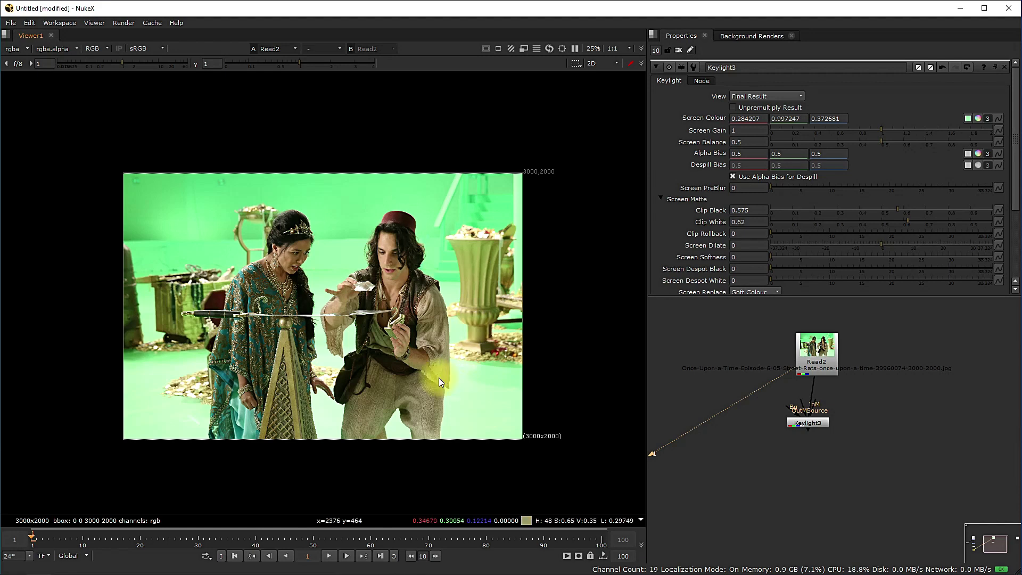
{"action": "left_click", "coordinate": [488, 235]}
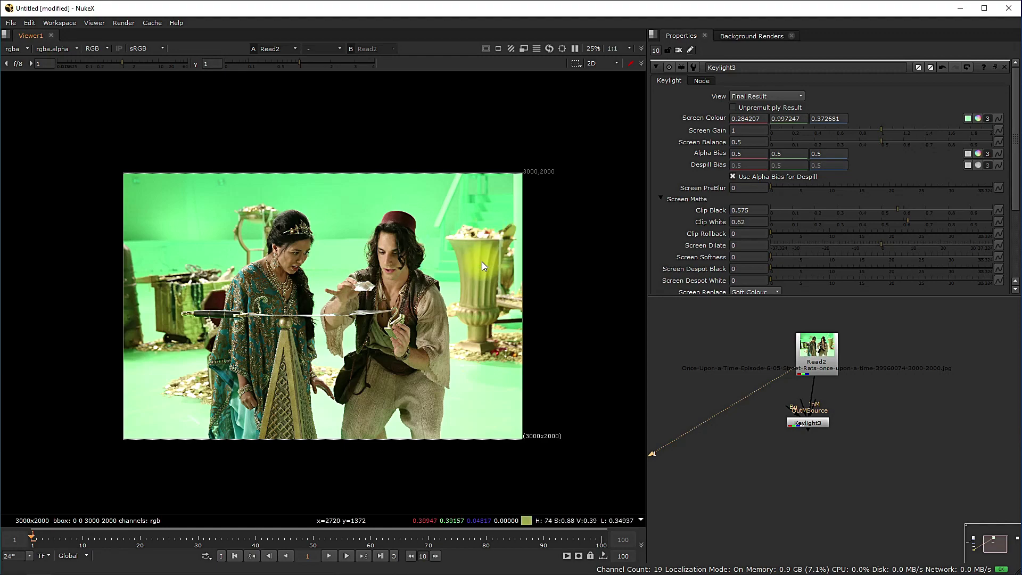
Step: Examine the man and golden urn up close in Read2, and compare the same area with Keylight3's result
{"action": "scroll", "coordinate": [400, 349], "scroll_direction": "up", "scroll_amount": 5}
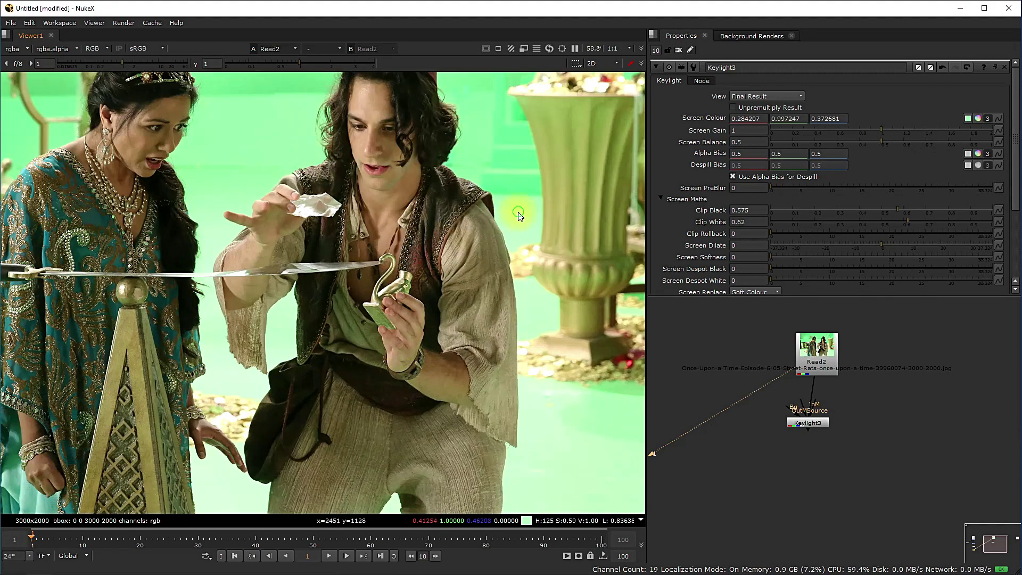
{"action": "scroll", "coordinate": [446, 226], "scroll_direction": "up", "scroll_amount": 2}
{"action": "middle_click_drag", "start_coordinate": [567, 120], "coordinate": [443, 240]}
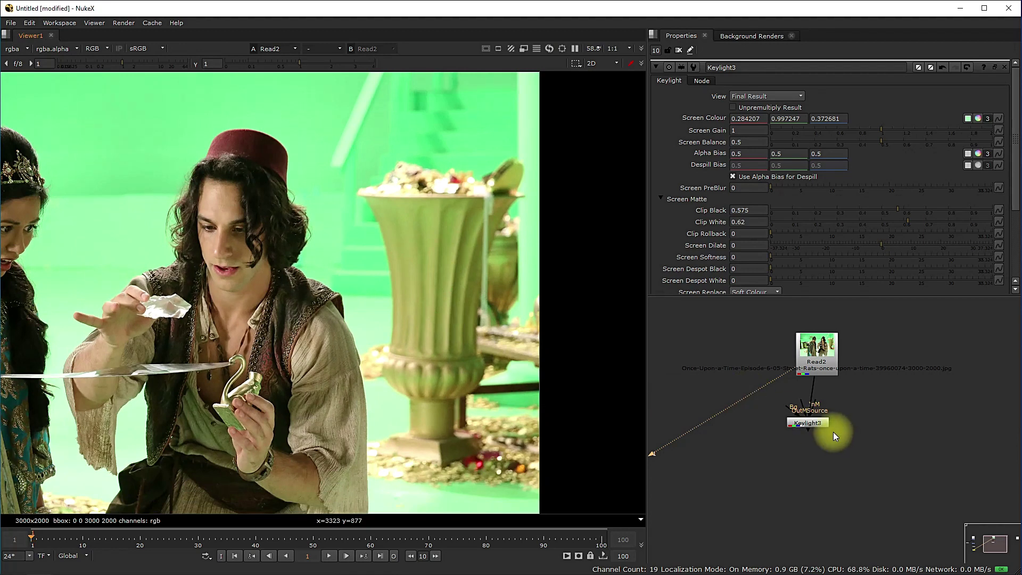
{"action": "left_click_drag", "start_coordinate": [808, 423], "coordinate": [817, 423]}
{"action": "key", "text": "1"}
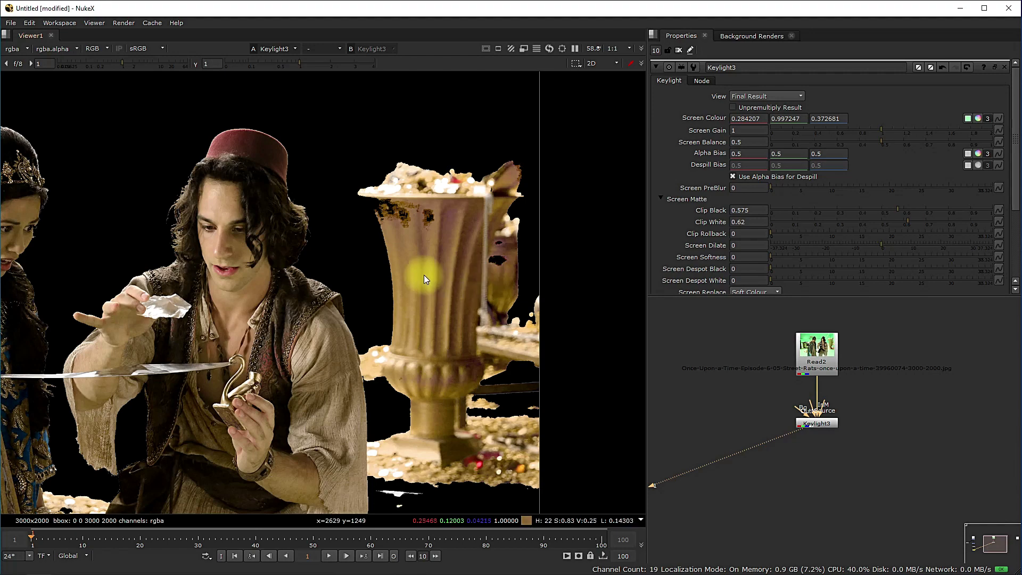
Step: Check Keylight3's alpha matte and RGB result over the whole frame, and show the original Read2 image in the viewer
{"action": "scroll", "coordinate": [424, 274], "scroll_direction": "down", "scroll_amount": 3}
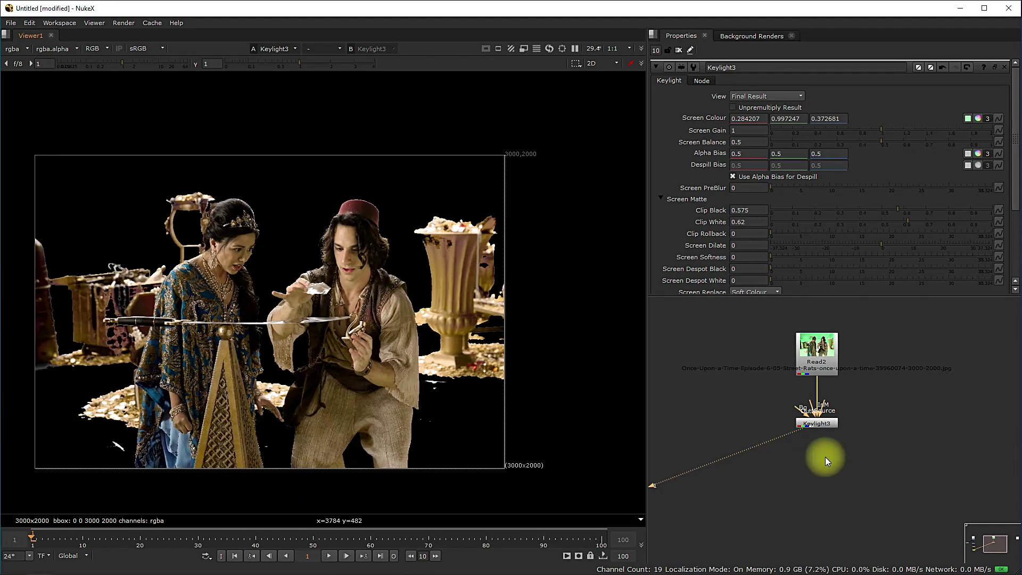
{"action": "scroll", "coordinate": [828, 446], "scroll_direction": "up", "scroll_amount": 2}
{"action": "left_click_drag", "start_coordinate": [815, 408], "coordinate": [819, 420]}
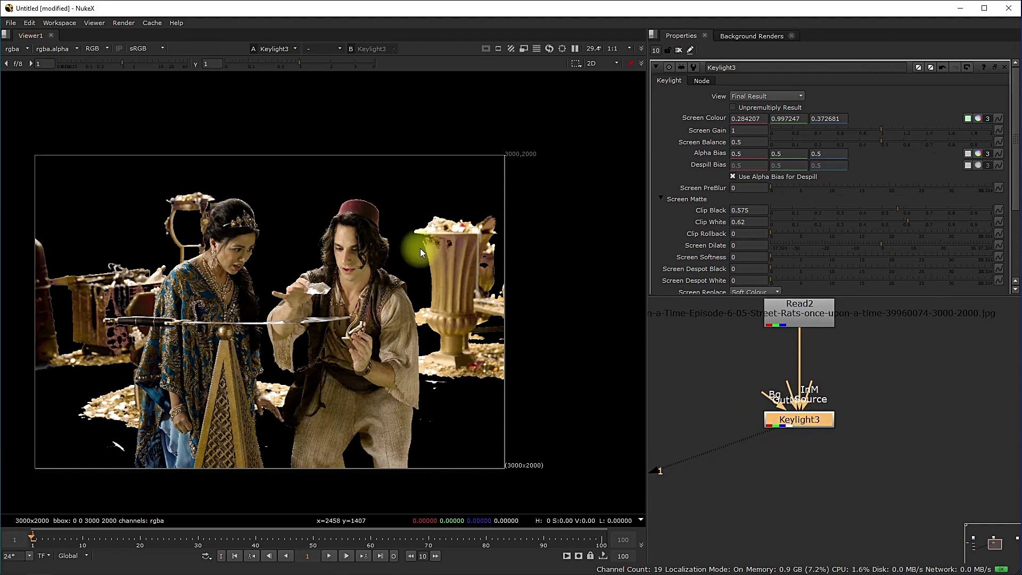
{"action": "key", "text": "a"}
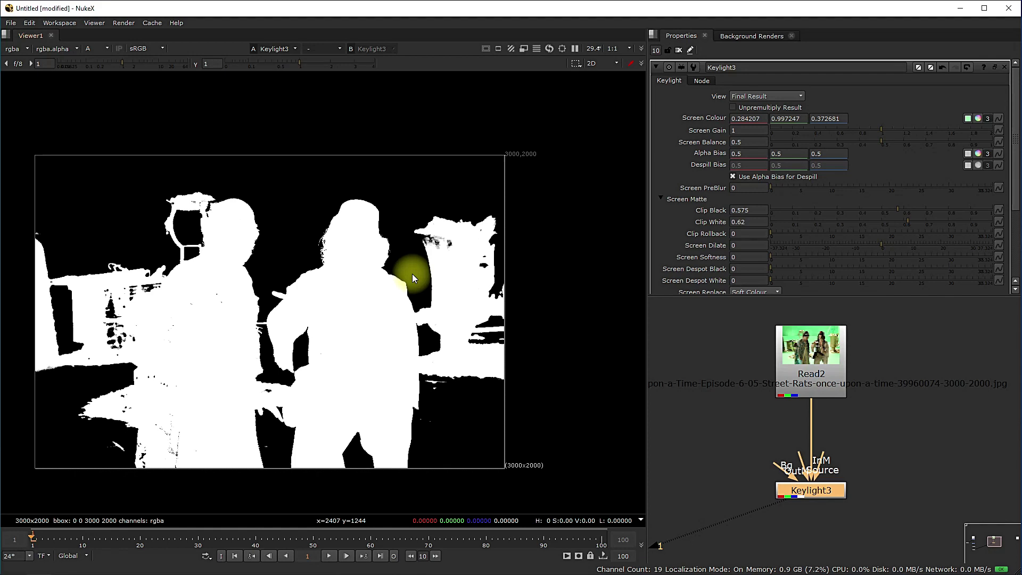
{"action": "key", "text": "a"}
{"action": "double_click", "coordinate": [809, 368]}
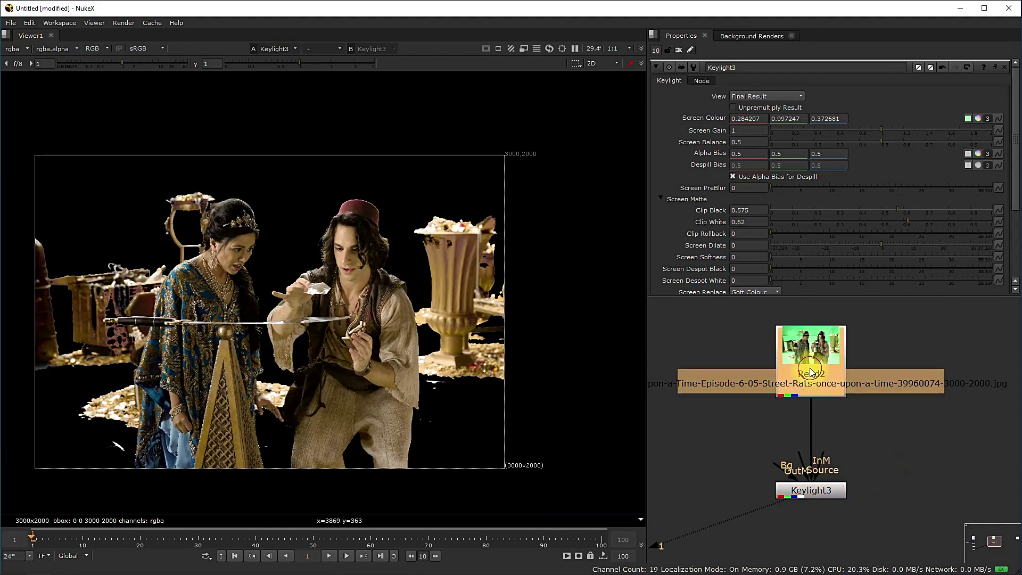
{"action": "key", "text": "1"}
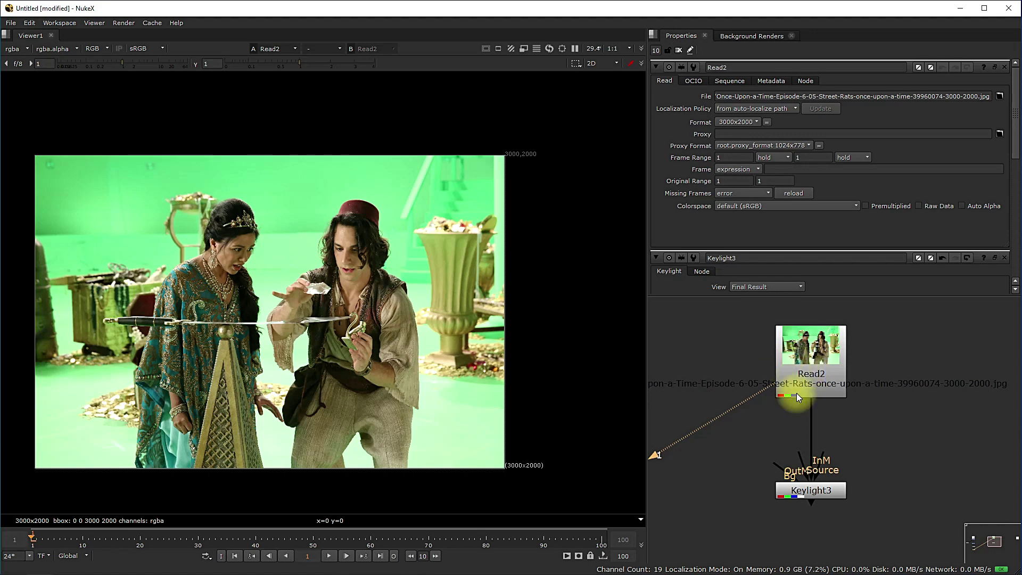
Step: Review the node graph from Read1's grade and Keylight branches across to Read2 and Keylight3
{"action": "scroll", "coordinate": [787, 399], "scroll_direction": "down", "scroll_amount": 3}
{"action": "middle_click_drag", "start_coordinate": [738, 440], "coordinate": [759, 449]}
{"action": "scroll", "coordinate": [766, 424], "scroll_direction": "up", "scroll_amount": 2}
{"action": "scroll", "coordinate": [756, 424], "scroll_direction": "down", "scroll_amount": 2}
{"action": "left_click", "coordinate": [760, 440]}
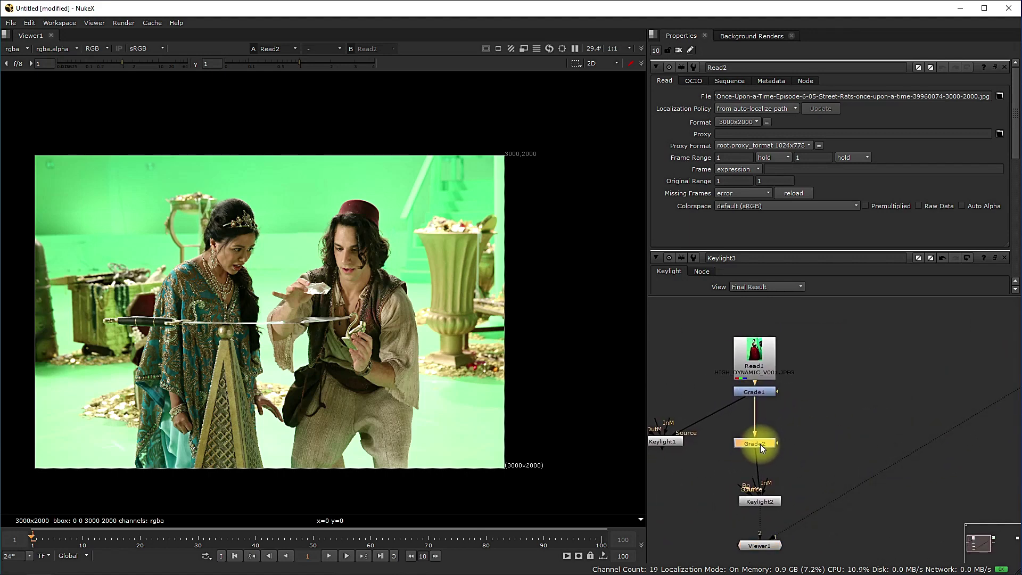
{"action": "scroll", "coordinate": [767, 456], "scroll_direction": "down", "scroll_amount": 3}
{"action": "left_click", "coordinate": [771, 490]}
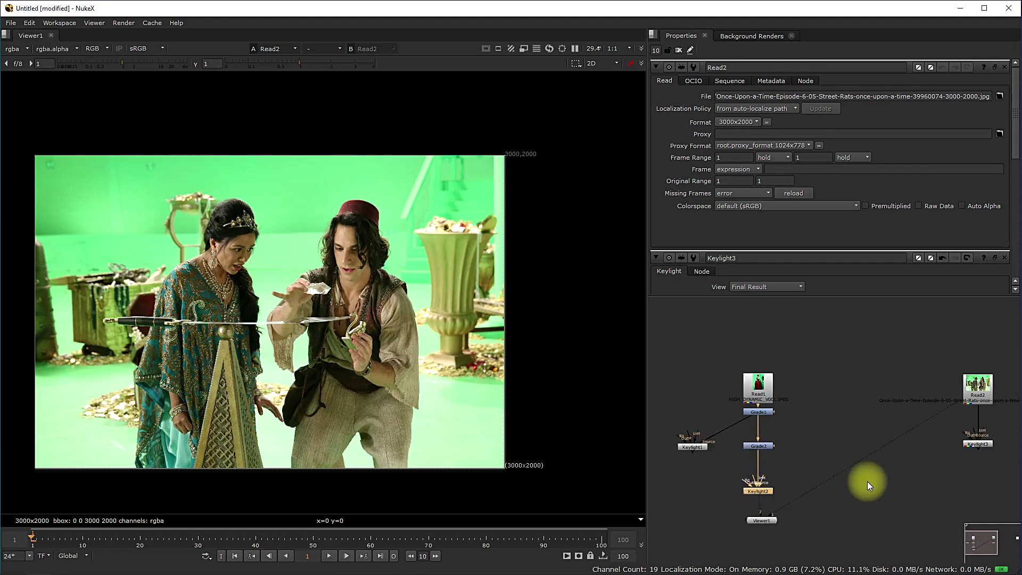
{"action": "middle_click_drag", "start_coordinate": [956, 459], "coordinate": [789, 461]}
{"action": "left_click", "coordinate": [817, 444]}
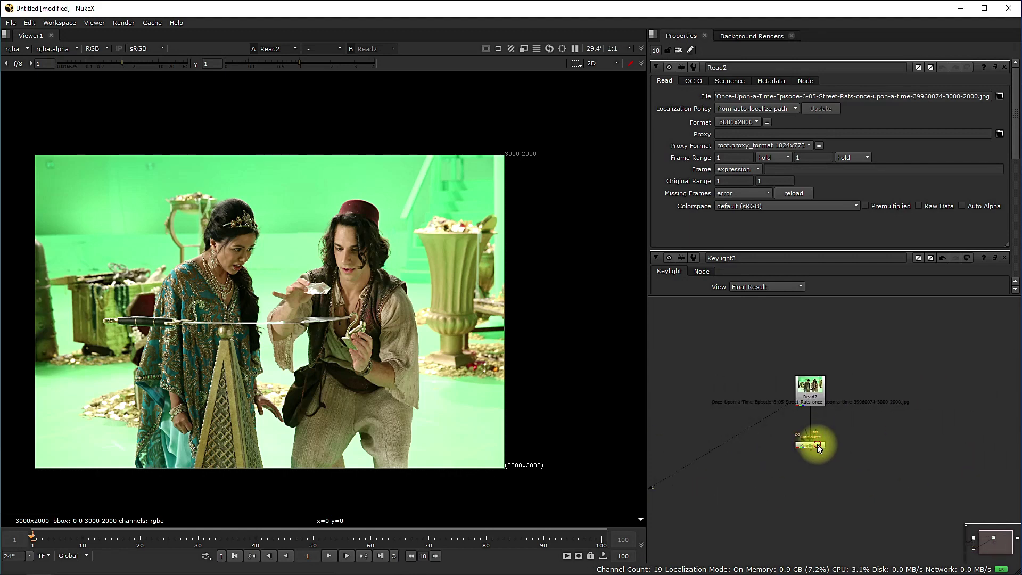
{"action": "left_click_drag", "start_coordinate": [818, 446], "coordinate": [820, 437]}
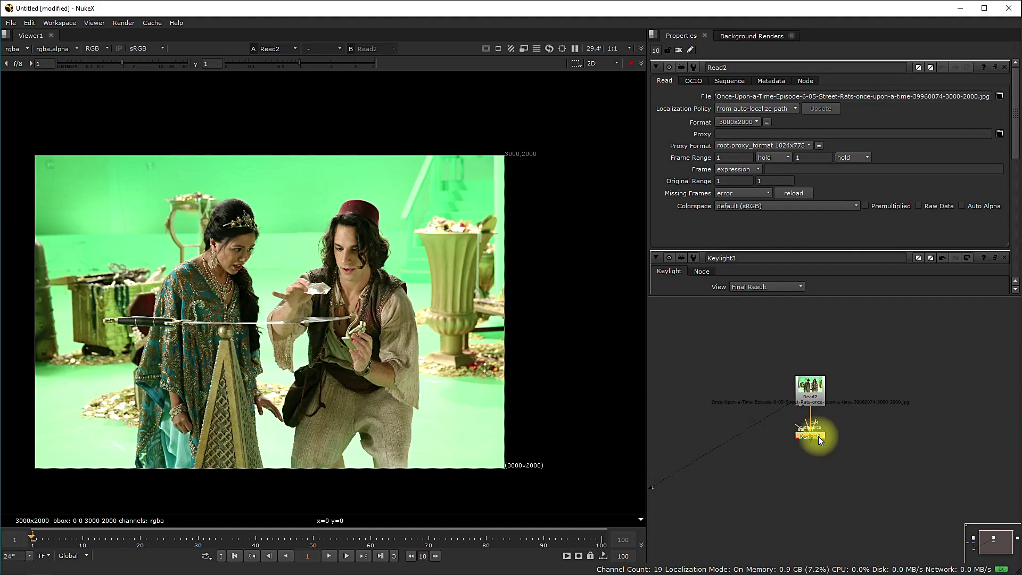
{"action": "scroll", "coordinate": [818, 436], "scroll_direction": "down", "scroll_amount": 1}
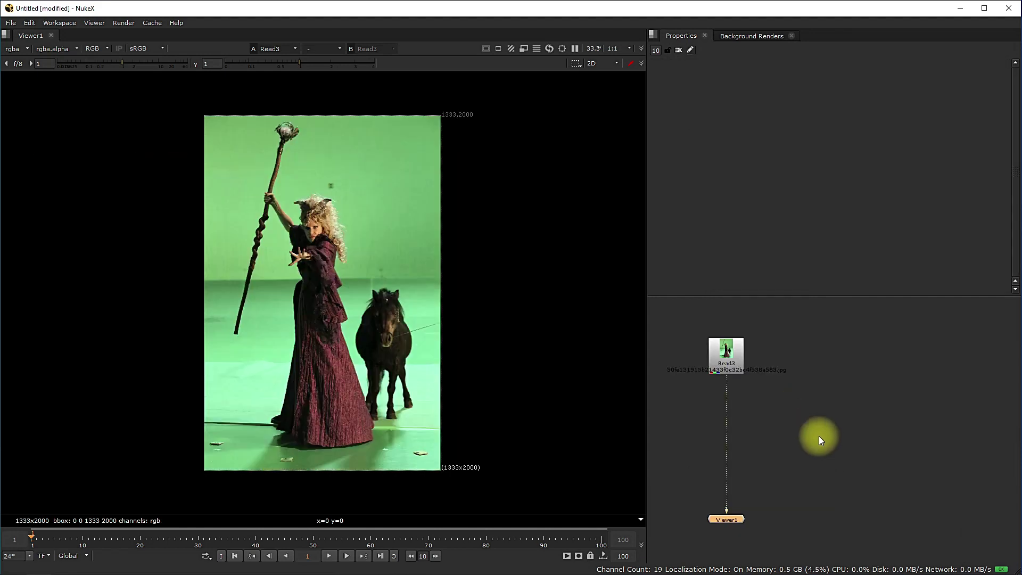
Step: Lower the viewer gamma to 0.34 to examine the green-screen lighting behind the woman and pony in Read3
{"action": "middle_click_drag", "start_coordinate": [760, 397], "coordinate": [780, 397]}
{"action": "scroll", "coordinate": [769, 400], "scroll_direction": "up", "scroll_amount": 3}
{"action": "left_click_drag", "start_coordinate": [759, 343], "coordinate": [758, 394]}
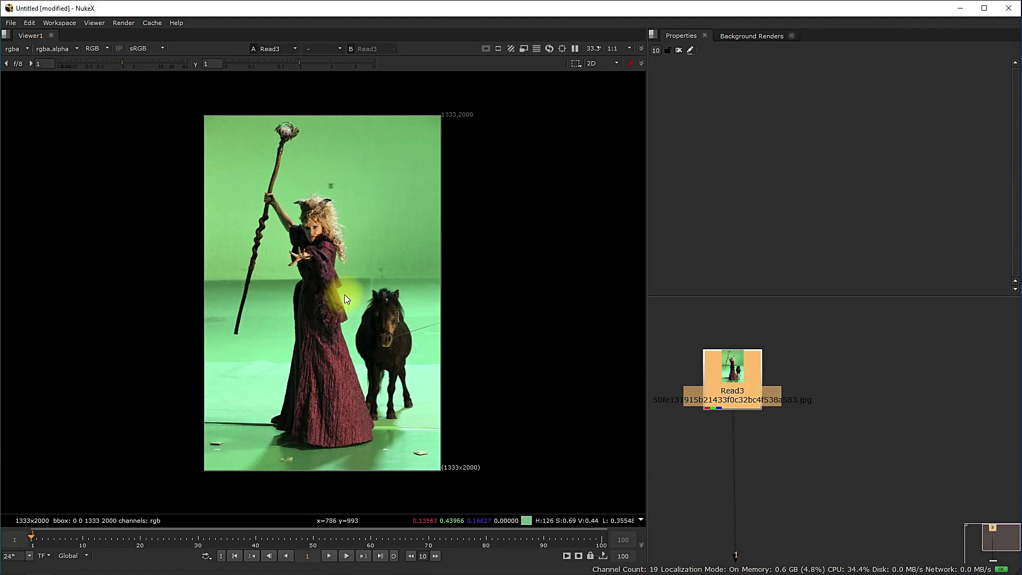
{"action": "left_click_drag", "start_coordinate": [277, 64], "coordinate": [268, 62]}
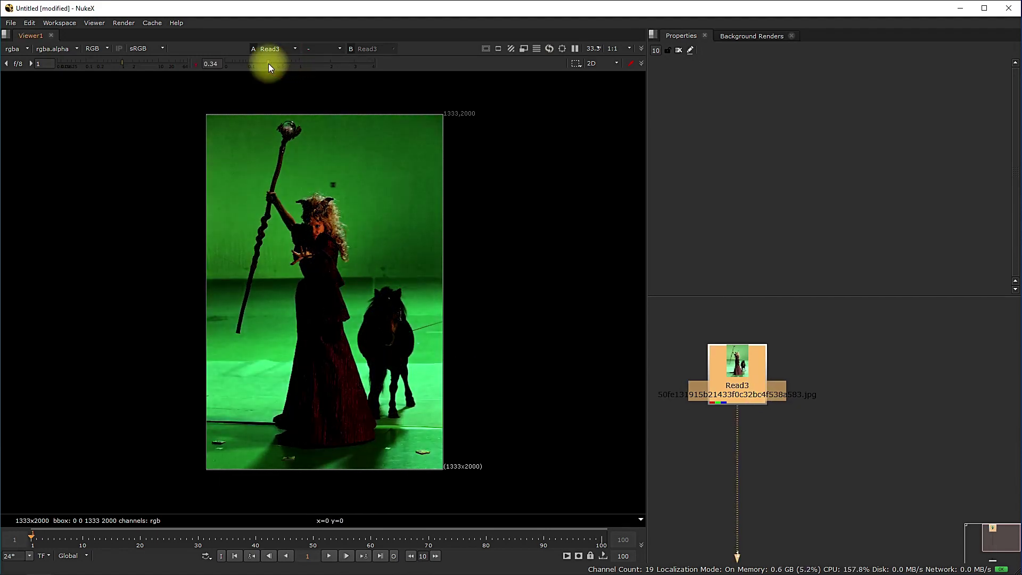
Step: Sample the green values across the backdrop and floor, and around the staff, the woman and the pony in Read3
{"action": "left_click_drag", "start_coordinate": [230, 144], "coordinate": [242, 152]}
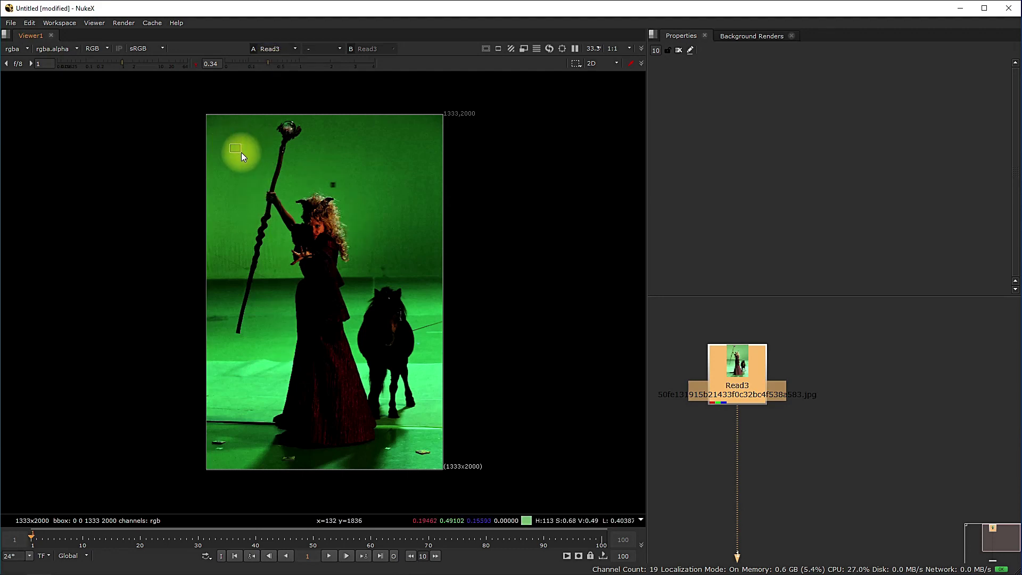
{"action": "left_click_drag", "start_coordinate": [260, 295], "coordinate": [274, 331], "text": "ctrl+shift"}
{"action": "left_click_drag", "start_coordinate": [238, 361], "coordinate": [261, 391]}
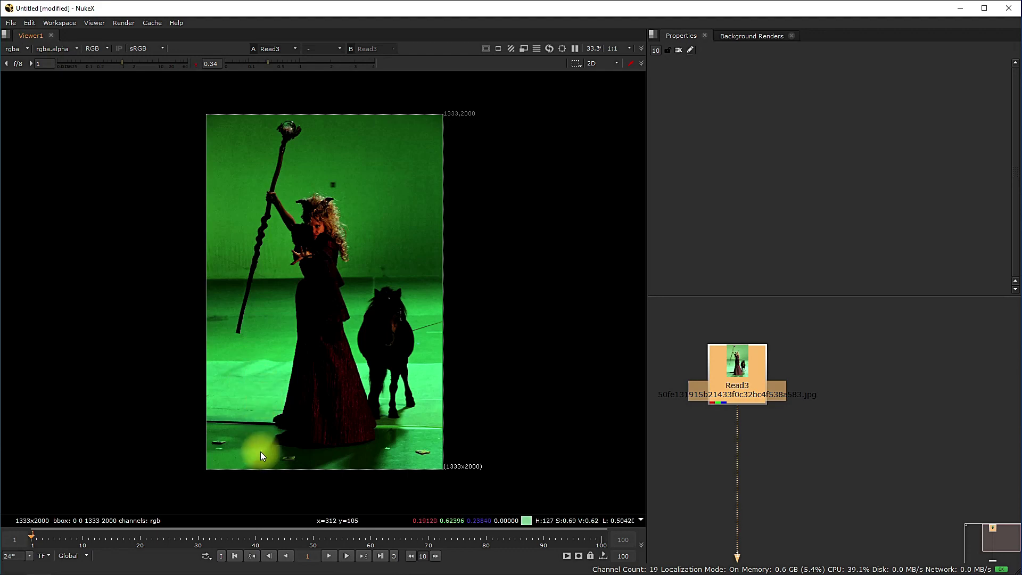
{"action": "left_click_drag", "start_coordinate": [260, 451], "coordinate": [343, 145], "text": "ctrl"}
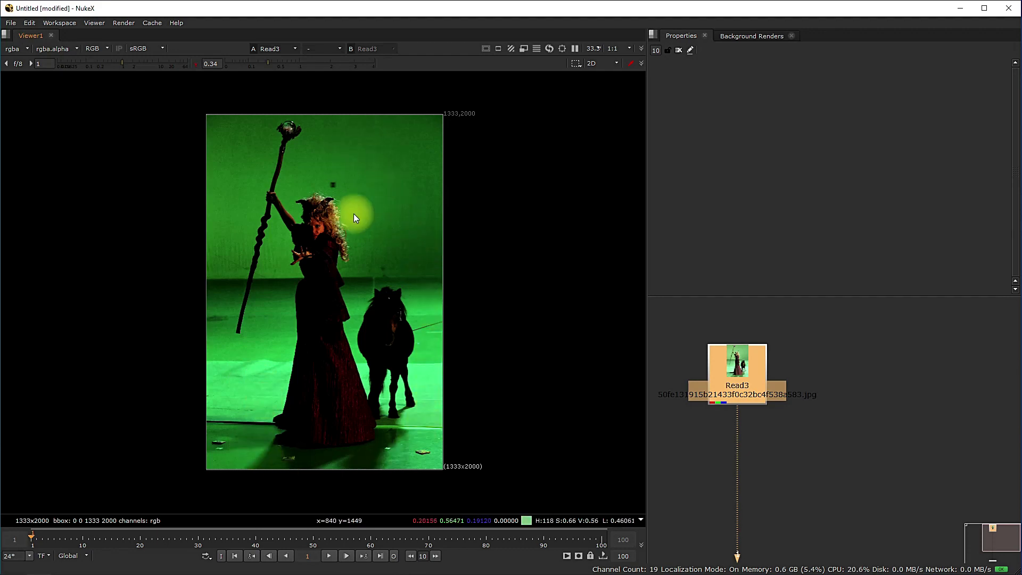
{"action": "left_click_drag", "start_coordinate": [356, 218], "coordinate": [257, 308], "text": "ctrl"}
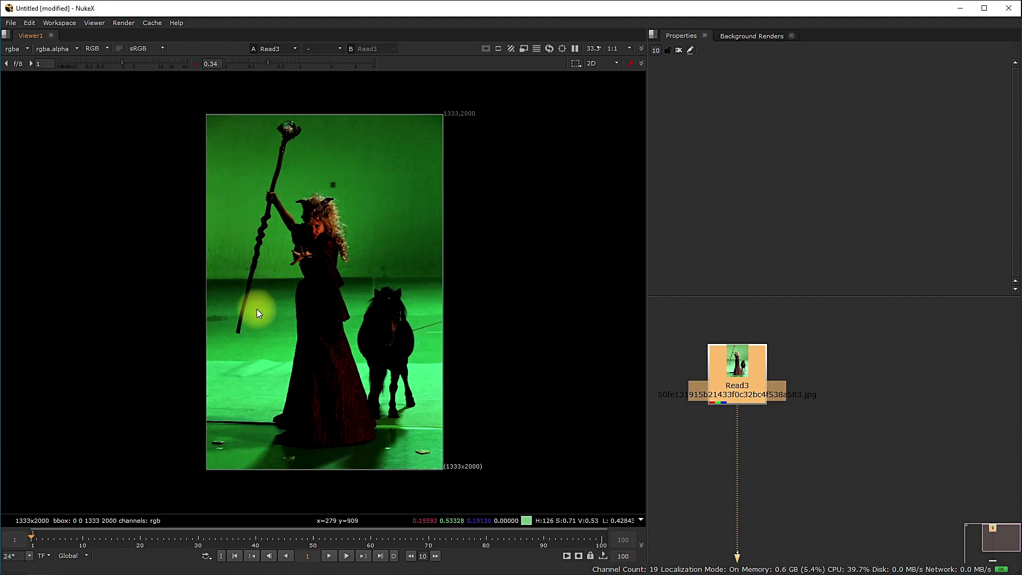
{"action": "left_click_drag", "start_coordinate": [283, 258], "coordinate": [379, 281], "text": "ctrl"}
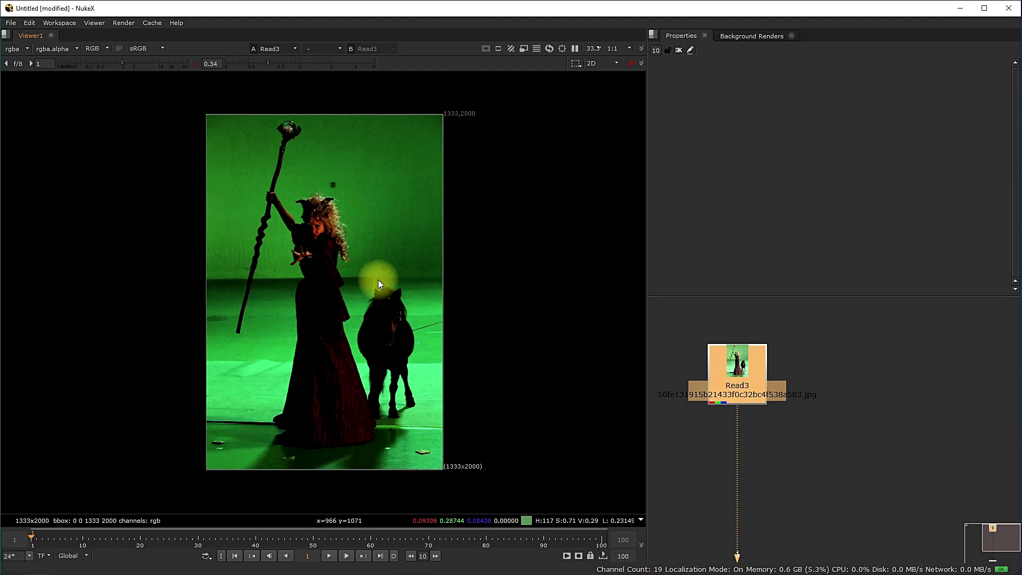
{"action": "left_click_drag", "start_coordinate": [379, 281], "coordinate": [409, 341], "text": "ctrl"}
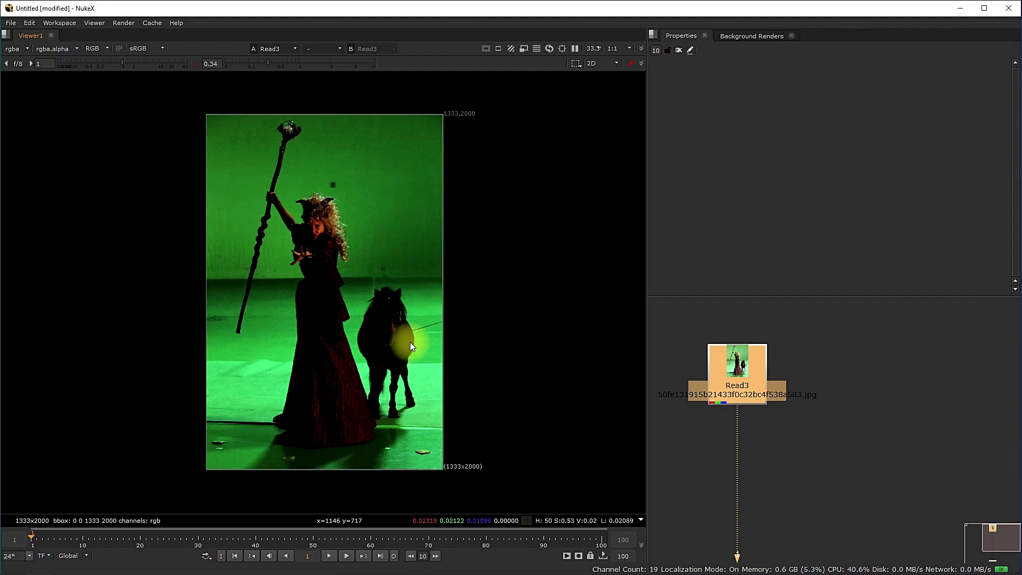
Step: Add a Keylight node below Read3
{"action": "middle_click_drag", "start_coordinate": [760, 427], "coordinate": [782, 394]}
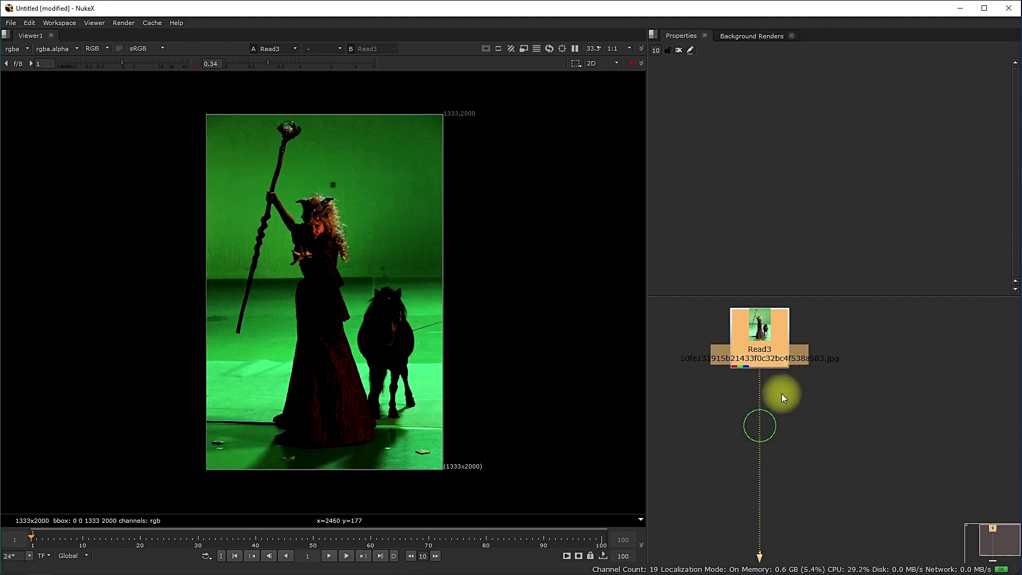
{"action": "left_click_drag", "start_coordinate": [782, 394], "coordinate": [778, 413], "text": "alt"}
{"action": "left_click", "coordinate": [775, 413]}
{"action": "key", "text": "Tab"}
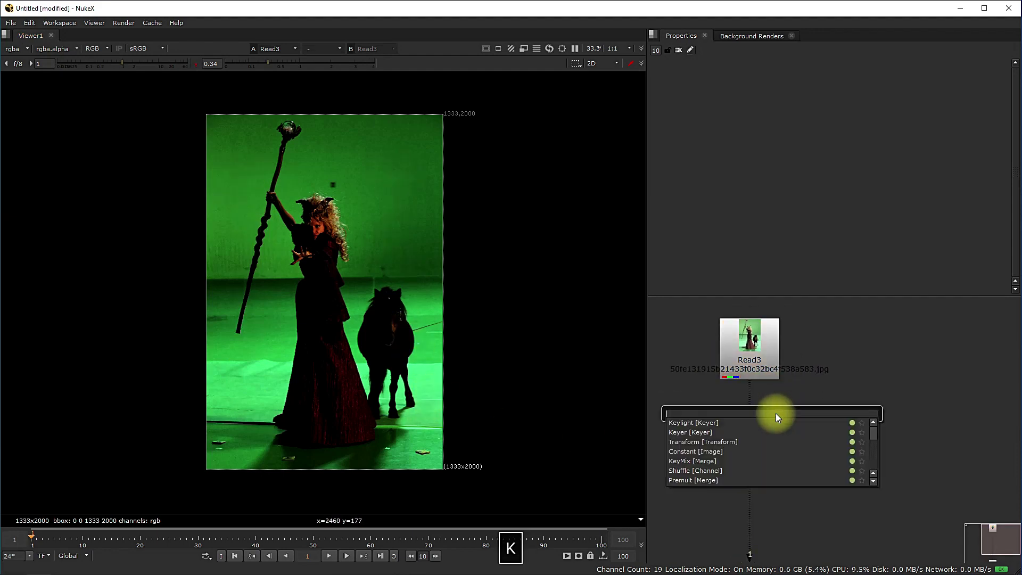
{"action": "type", "text": "key"}
{"action": "key", "text": "Return"}
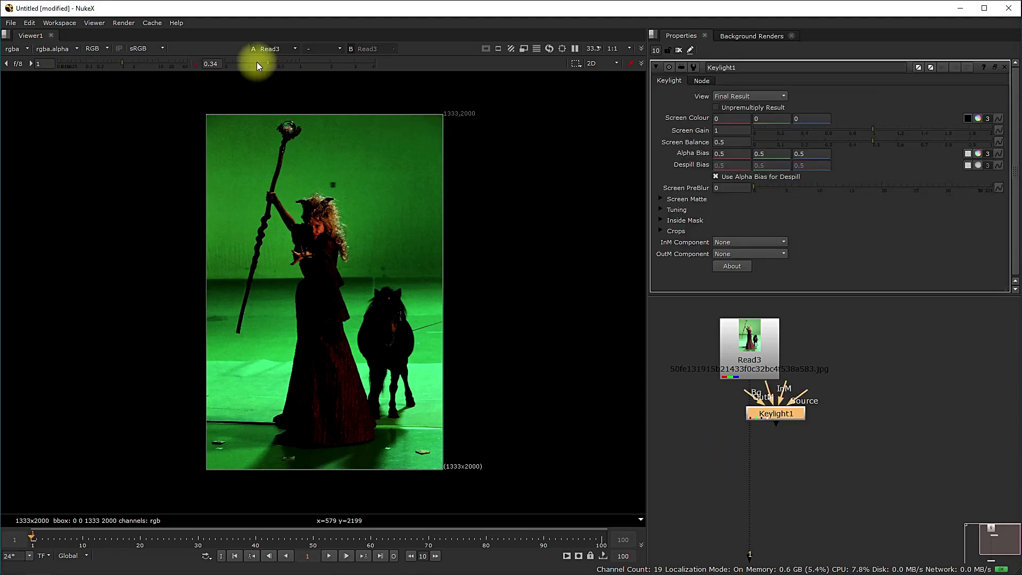
Step: Reset the viewer gamma to 1 and key Read3 with Keylight1, sampling the green beside the woman's hair as screen colour
{"action": "left_click", "coordinate": [293, 65]}
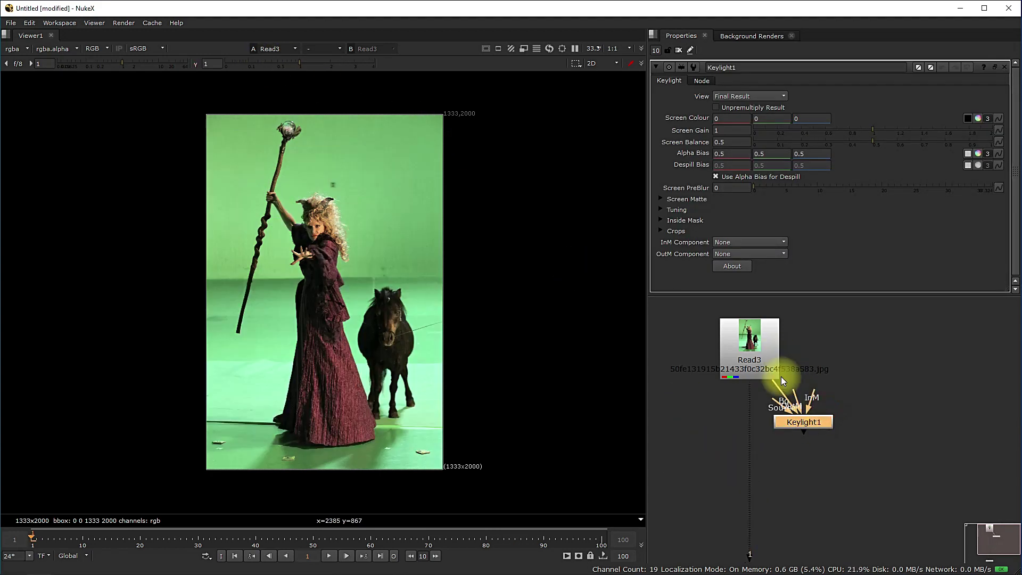
{"action": "left_click_drag", "start_coordinate": [792, 419], "coordinate": [823, 450]}
{"action": "key", "text": "1"}
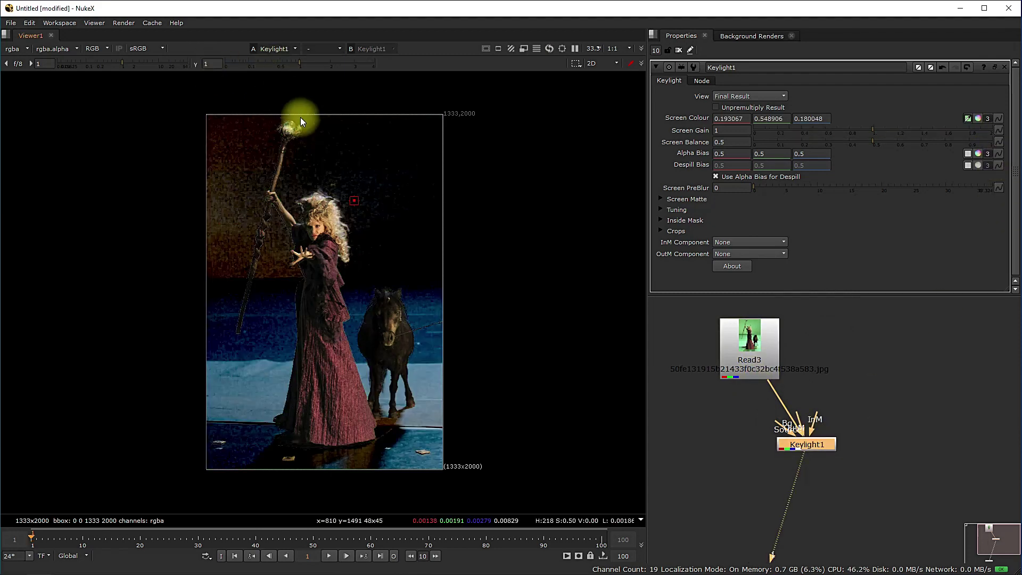
Step: While viewing the alpha, set Keylight1's screen gain to 1.585, clip black to 0.335 and clip white to 0.62
{"action": "key", "text": "a"}
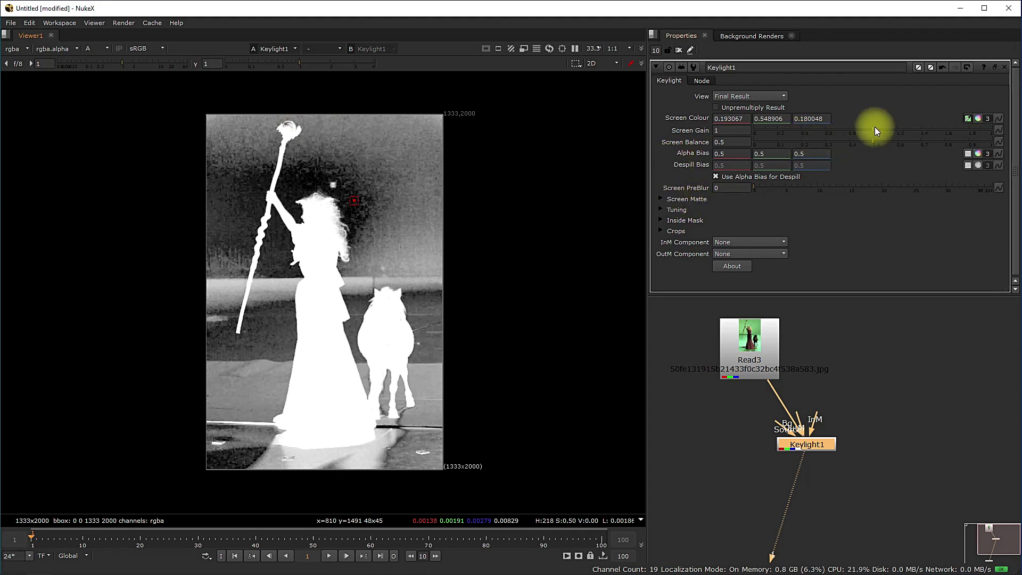
{"action": "left_click_drag", "start_coordinate": [871, 128], "coordinate": [943, 138]}
{"action": "left_click", "coordinate": [664, 199]}
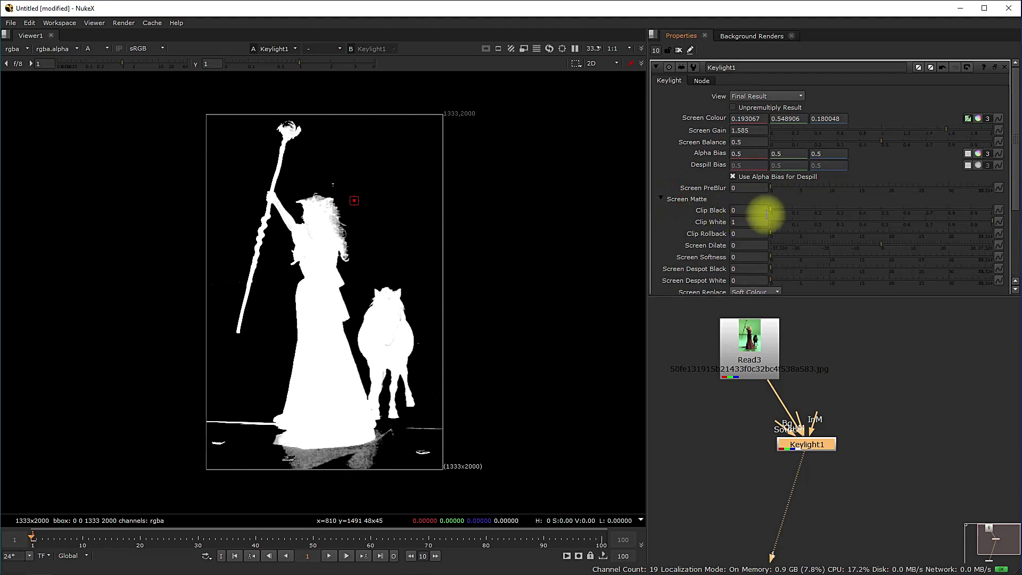
{"action": "left_click_drag", "start_coordinate": [774, 211], "coordinate": [845, 217]}
{"action": "left_click_drag", "start_coordinate": [981, 219], "coordinate": [927, 221]}
{"action": "left_click", "coordinate": [909, 222]}
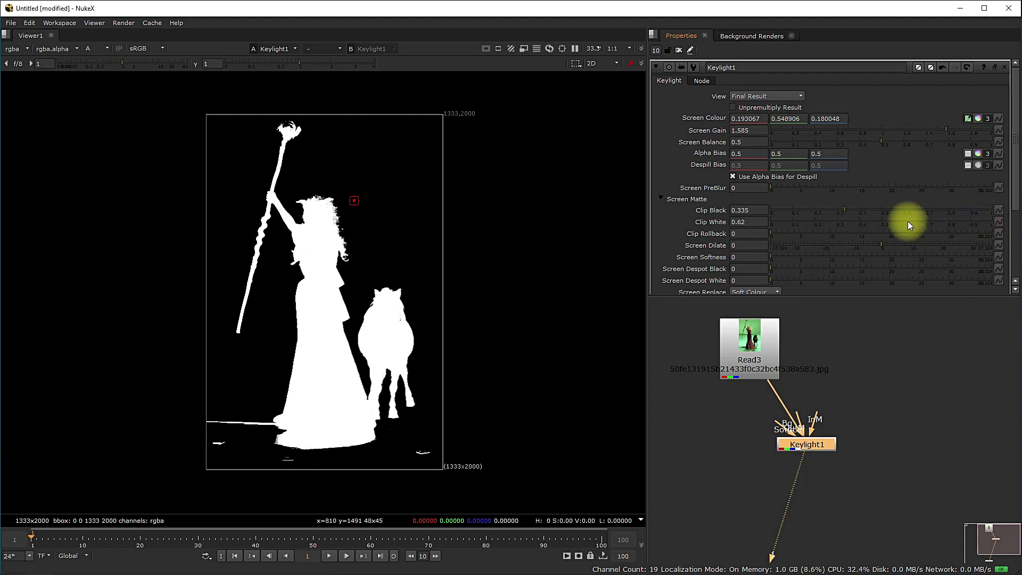
Step: Compare Keylight1's RGB result with its alpha matte, examining the dress and pony up close
{"action": "key", "text": "a"}
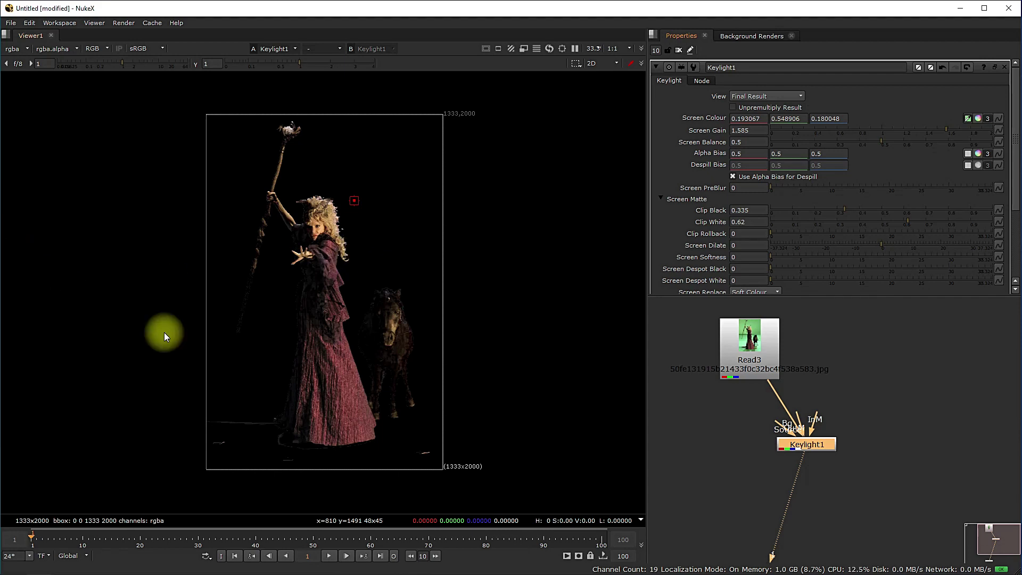
{"action": "scroll", "coordinate": [313, 359], "scroll_direction": "up", "scroll_amount": 5}
{"action": "key", "text": "a"}
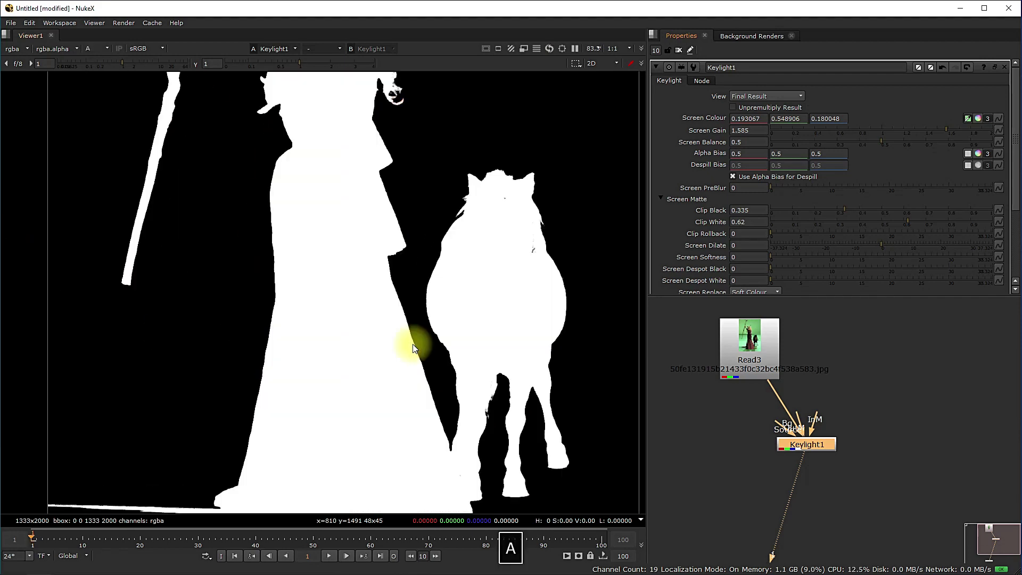
{"action": "scroll", "coordinate": [452, 265], "scroll_direction": "down", "scroll_amount": 5}
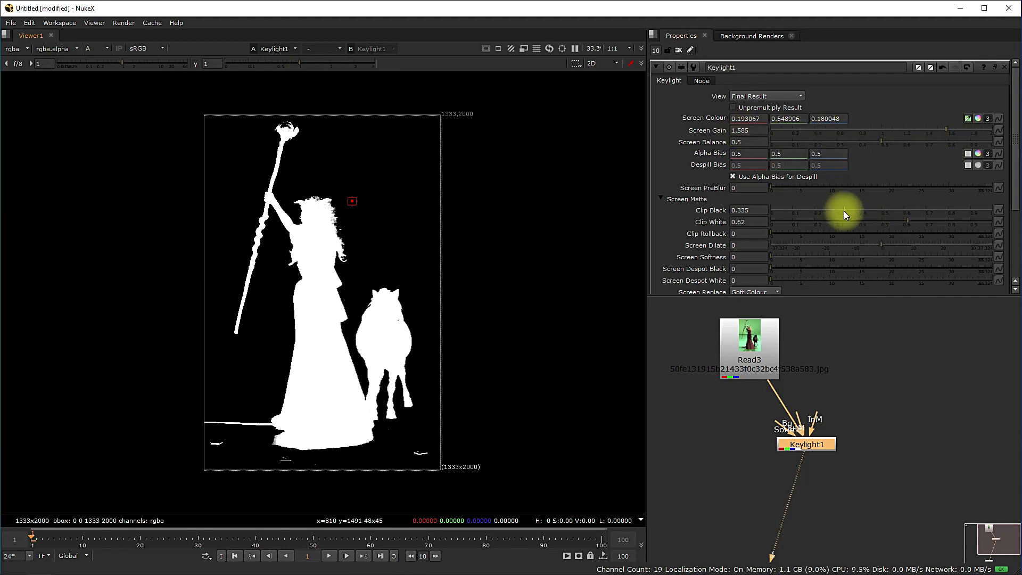
{"action": "left_click_drag", "start_coordinate": [817, 444], "coordinate": [827, 468]}
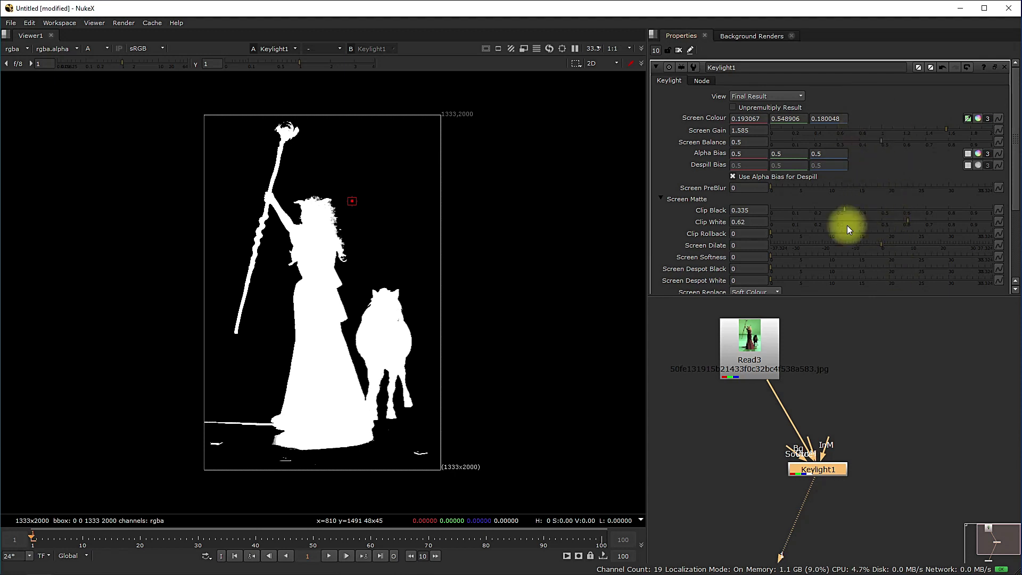
Step: Examine the woman's hair edges in Keylight1's matte and RGB result, and show the same area in Read3
{"action": "scroll", "coordinate": [435, 206], "scroll_direction": "up", "scroll_amount": 8}
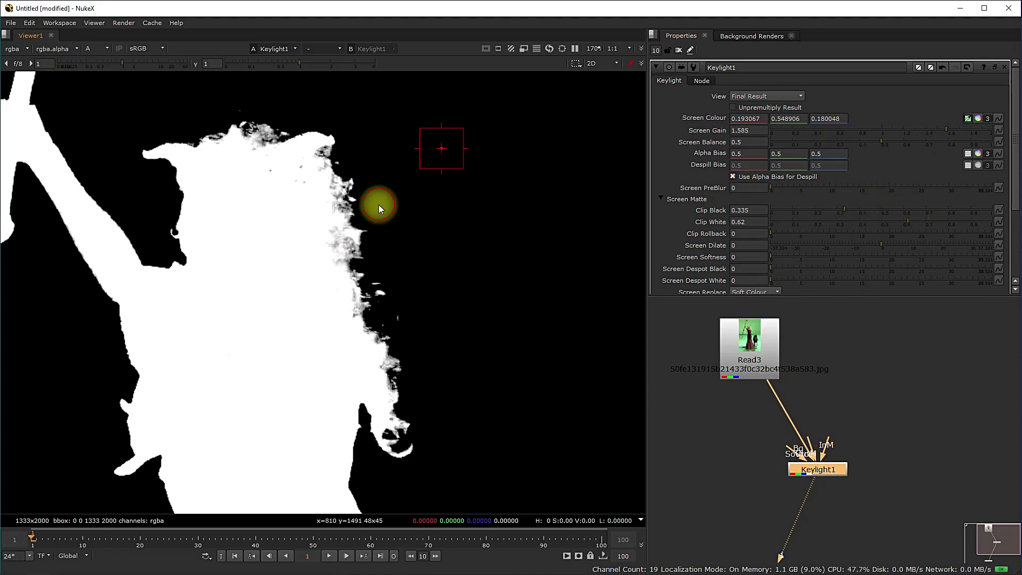
{"action": "key", "text": "a"}
{"action": "left_click", "coordinate": [776, 374]}
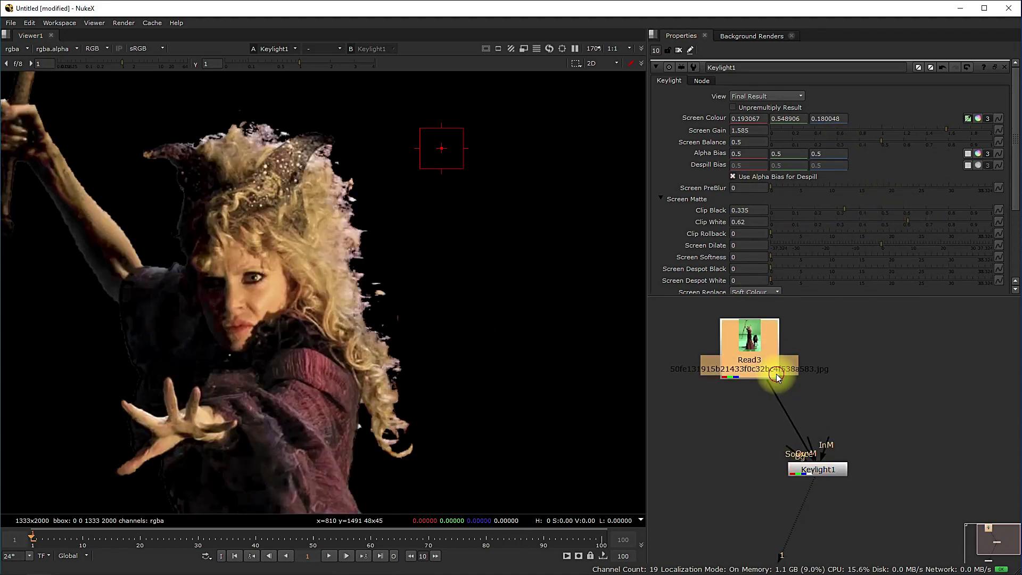
{"action": "key", "text": "1"}
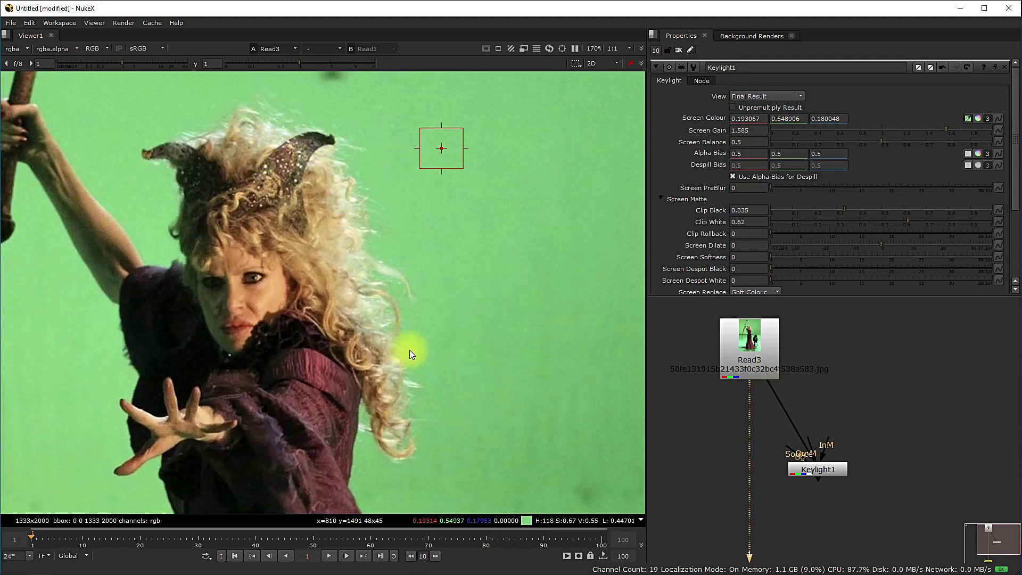
Step: Assign Keylight1 to viewer input 2 and compare its hair detail back and forth with the original Read3 image
{"action": "left_click", "coordinate": [830, 471]}
{"action": "key", "text": "2"}
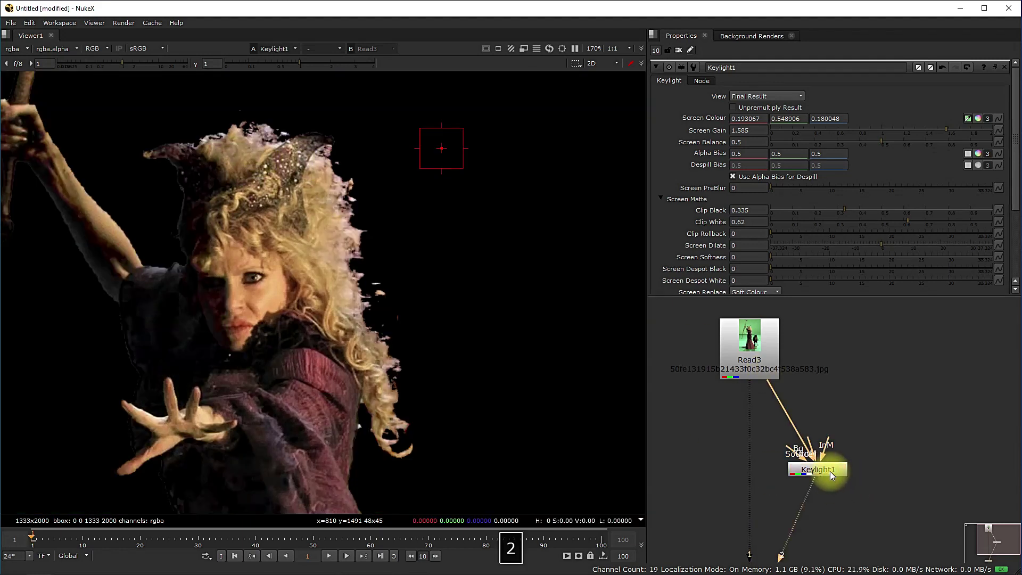
{"action": "key", "text": "1"}
{"action": "key", "text": "2"}
{"action": "key", "text": "1"}
{"action": "key", "text": "2"}
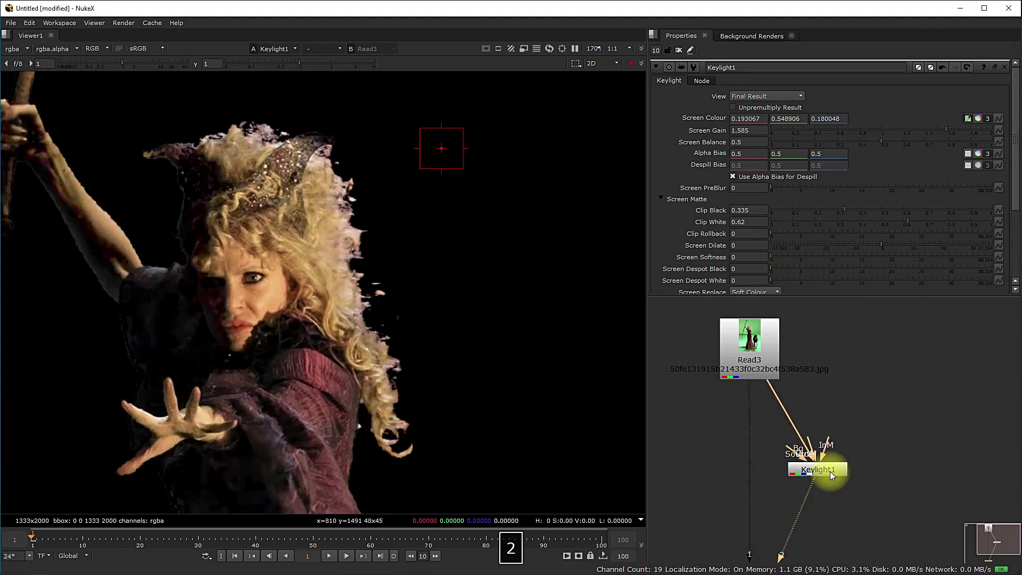
Step: Alternate between Keylight1's result and Read3 to examine the fine hair strands, ending on the full Read3 plate
{"action": "key", "text": "1"}
{"action": "key", "text": "2"}
{"action": "key", "text": "1"}
{"action": "key", "text": "2"}
{"action": "key", "text": "1"}
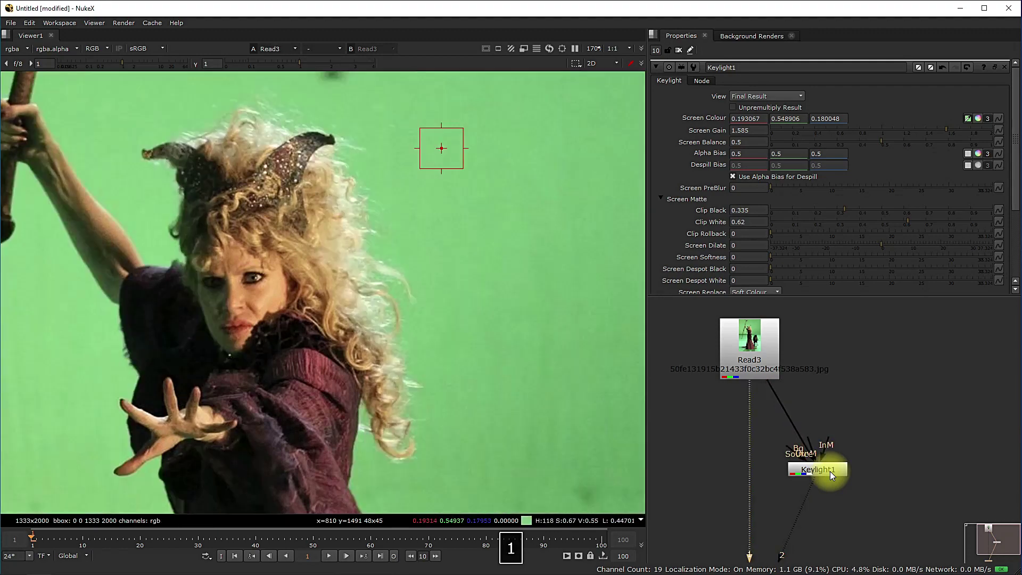
{"action": "key", "text": "2"}
{"action": "key", "text": "1"}
{"action": "key", "text": "2"}
{"action": "key", "text": "1"}
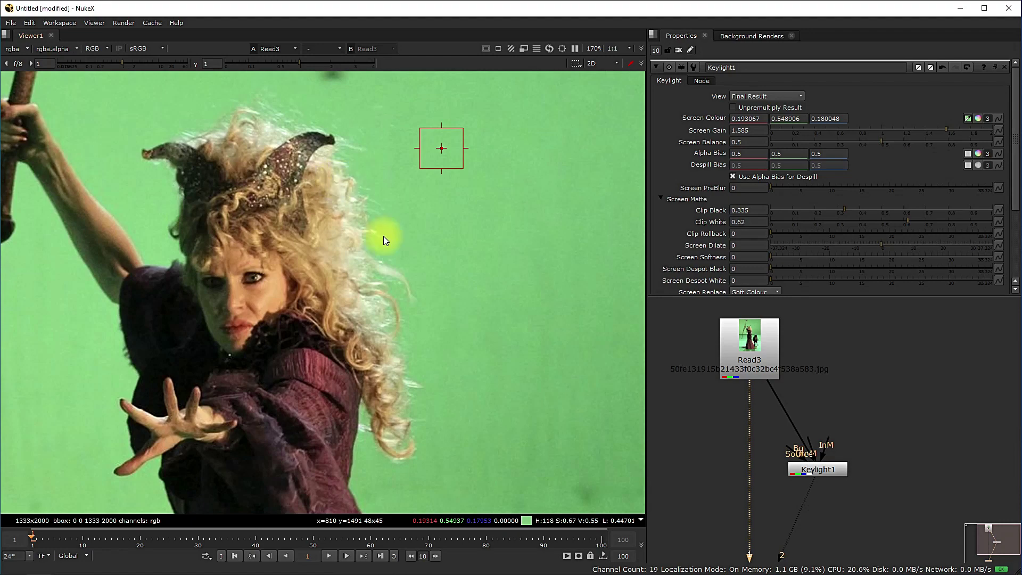
{"action": "scroll", "coordinate": [384, 236], "scroll_direction": "down", "scroll_amount": 5}
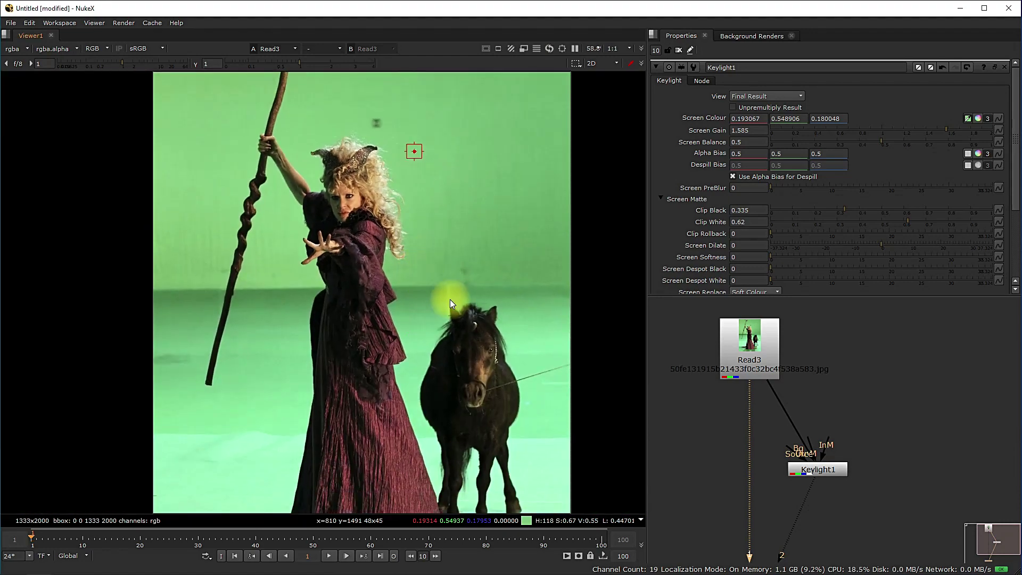
{"action": "scroll", "coordinate": [450, 299], "scroll_direction": "down", "scroll_amount": 2}
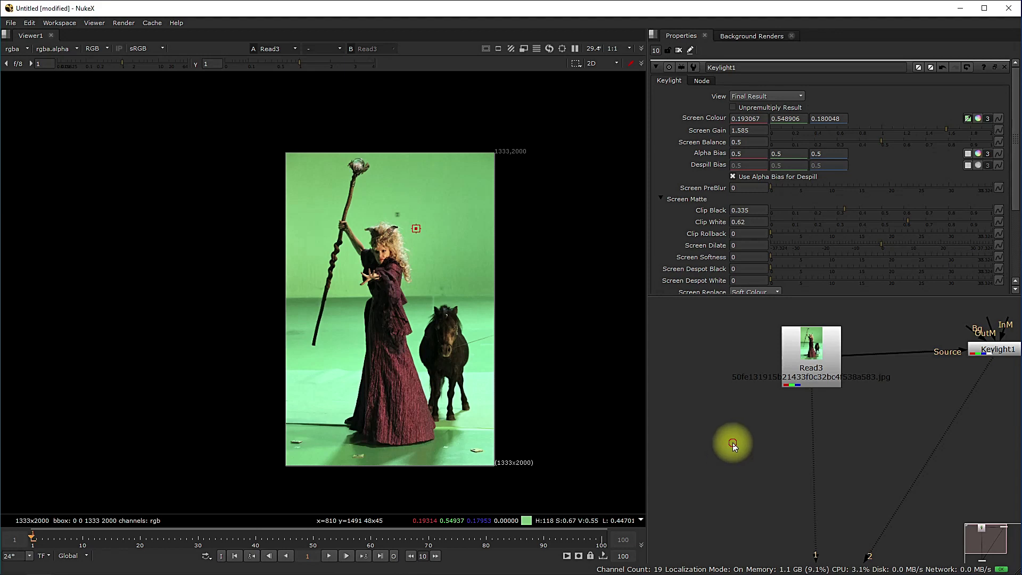
Step: Add an unconnected ScreenCorrect node to the node graph and place it just below Read3
{"action": "key", "text": "Tab"}
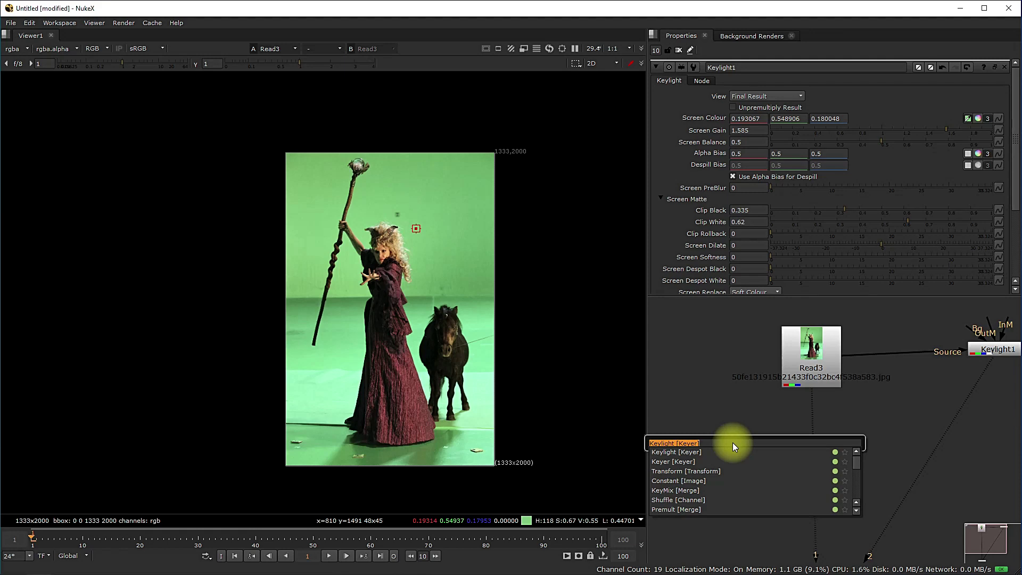
{"action": "type", "text": "scree"}
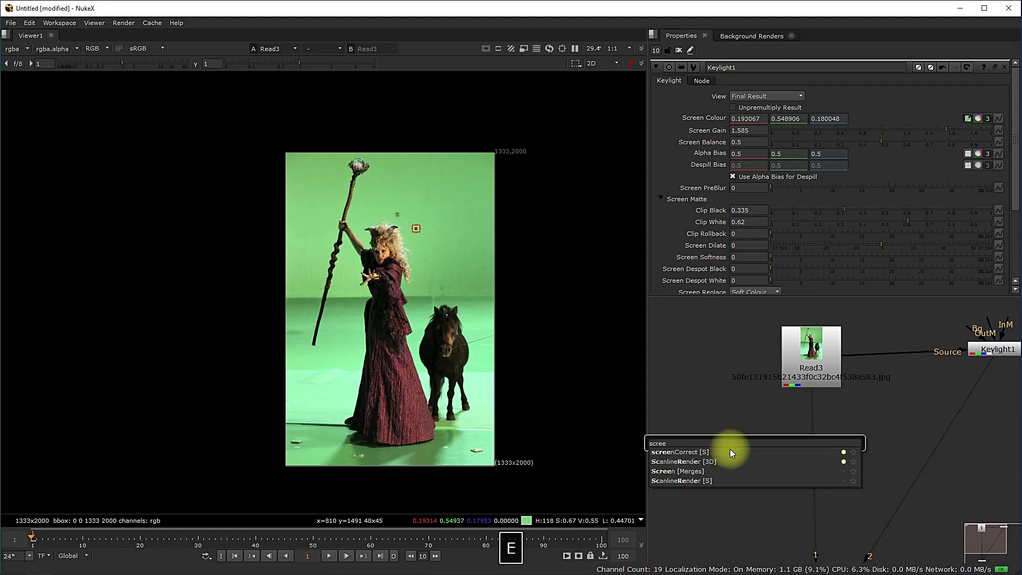
{"action": "left_click", "coordinate": [677, 450]}
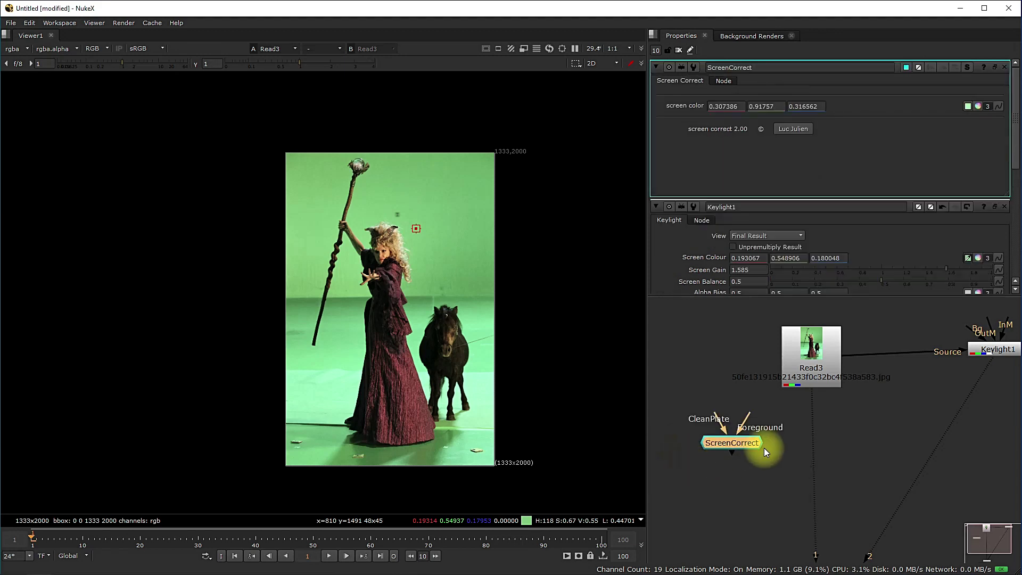
{"action": "scroll", "coordinate": [766, 449], "scroll_direction": "up", "scroll_amount": 2}
{"action": "scroll", "coordinate": [780, 465], "scroll_direction": "down", "scroll_amount": 1}
{"action": "middle_click_drag", "start_coordinate": [737, 453], "coordinate": [771, 477]}
{"action": "left_click_drag", "start_coordinate": [771, 477], "coordinate": [787, 486]}
{"action": "scroll", "coordinate": [787, 486], "scroll_direction": "down", "scroll_amount": 3}
{"action": "middle_click_drag", "start_coordinate": [794, 482], "coordinate": [775, 446]}
{"action": "scroll", "coordinate": [771, 445], "scroll_direction": "up", "scroll_amount": 3}
{"action": "mouse_move", "coordinate": [754, 451]}
{"action": "left_mouse_down"}
{"action": "mouse_move", "coordinate": [768, 462]}
{"action": "mouse_move", "coordinate": [758, 465]}
{"action": "left_mouse_up"}
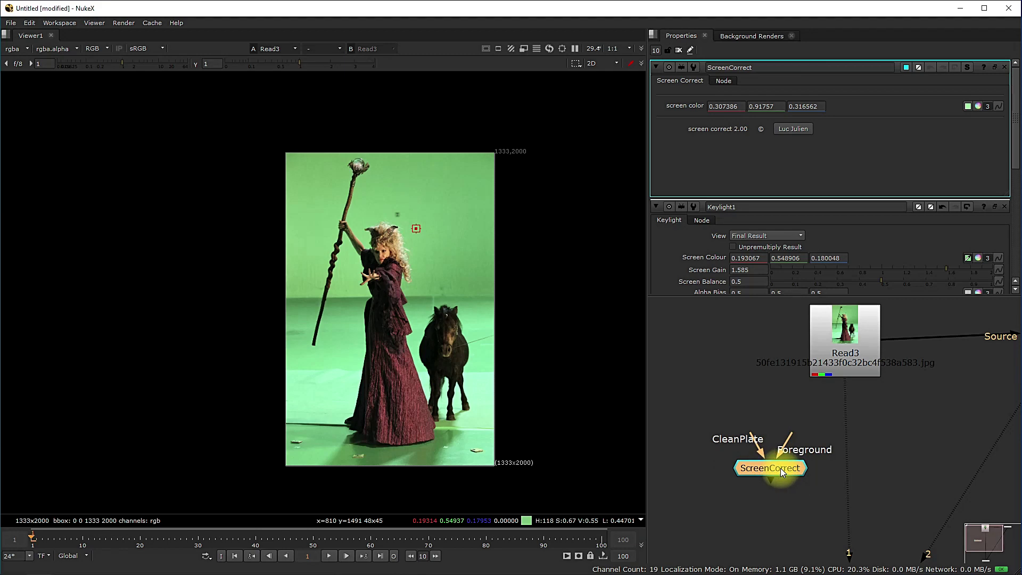
Step: Limit the number of node property panels that can be open at once to 1
{"action": "double_click", "coordinate": [655, 50]}
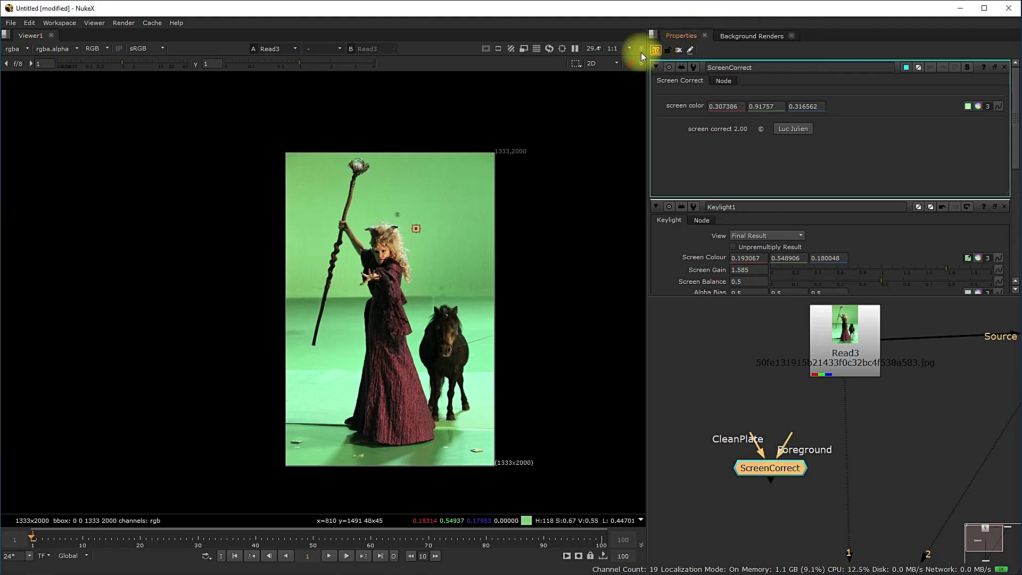
{"action": "type", "text": "1"}
{"action": "key", "text": "Return"}
{"action": "scroll", "coordinate": [823, 411], "scroll_direction": "down", "scroll_amount": 3}
{"action": "middle_click_drag", "start_coordinate": [820, 430], "coordinate": [841, 419]}
{"action": "scroll", "coordinate": [837, 421], "scroll_direction": "up", "scroll_amount": 3}
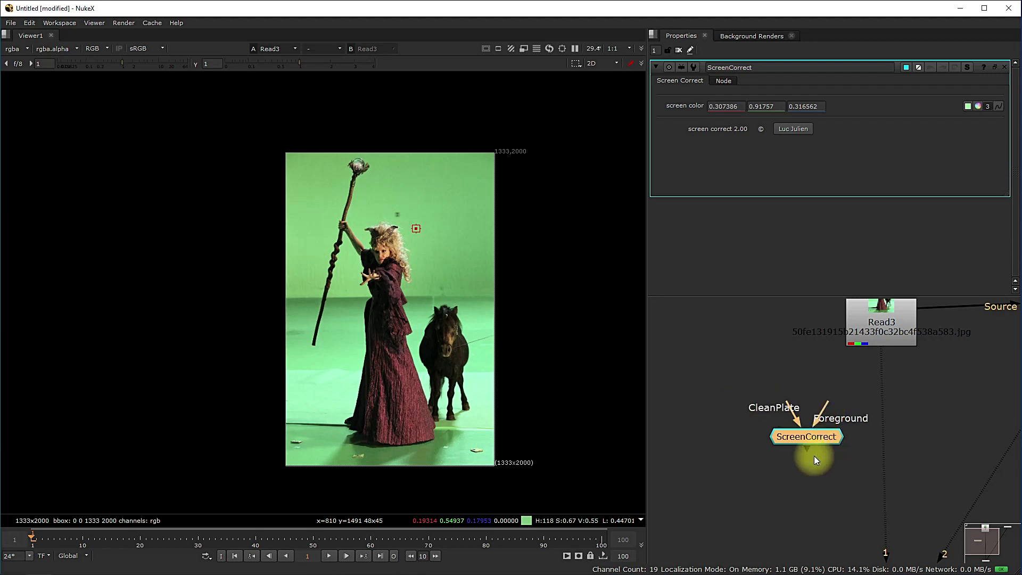
{"action": "left_click_drag", "start_coordinate": [818, 481], "coordinate": [850, 479]}
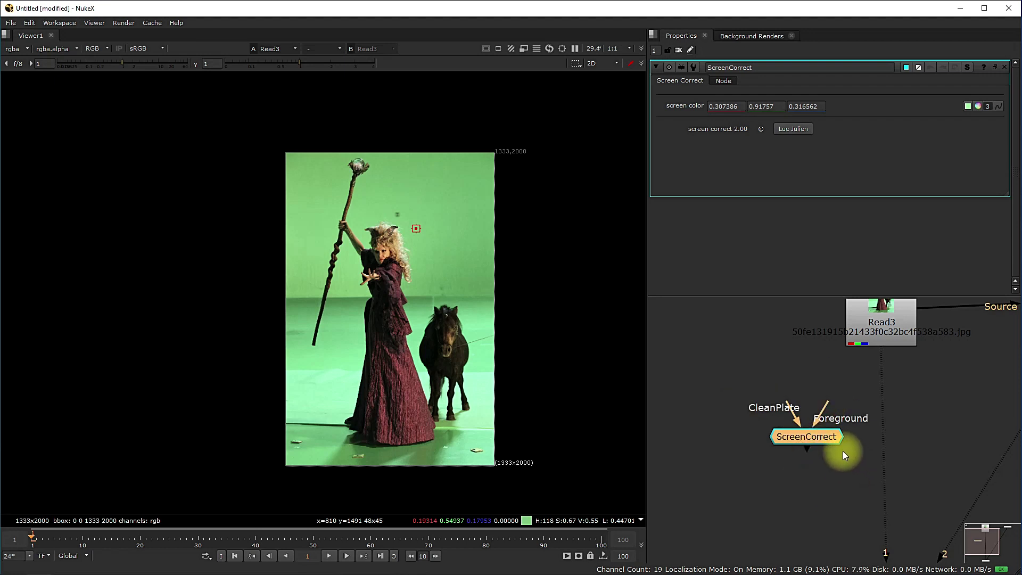
Step: Add a Constant node beside ScreenCorrect and set its colour to the sampled green, 0.193144, 0.549371, 0.179534
{"action": "middle_click_drag", "start_coordinate": [804, 432], "coordinate": [808, 439]}
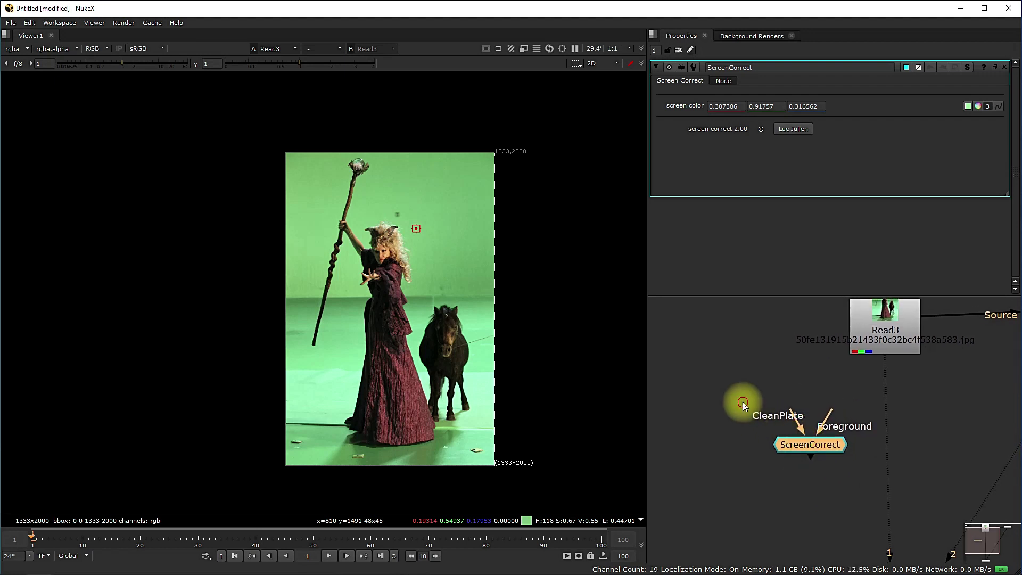
{"action": "left_click", "coordinate": [742, 401]}
{"action": "key", "text": "Tab"}
{"action": "left_click", "coordinate": [745, 413]}
{"action": "left_click_drag", "start_coordinate": [710, 410], "coordinate": [662, 400]}
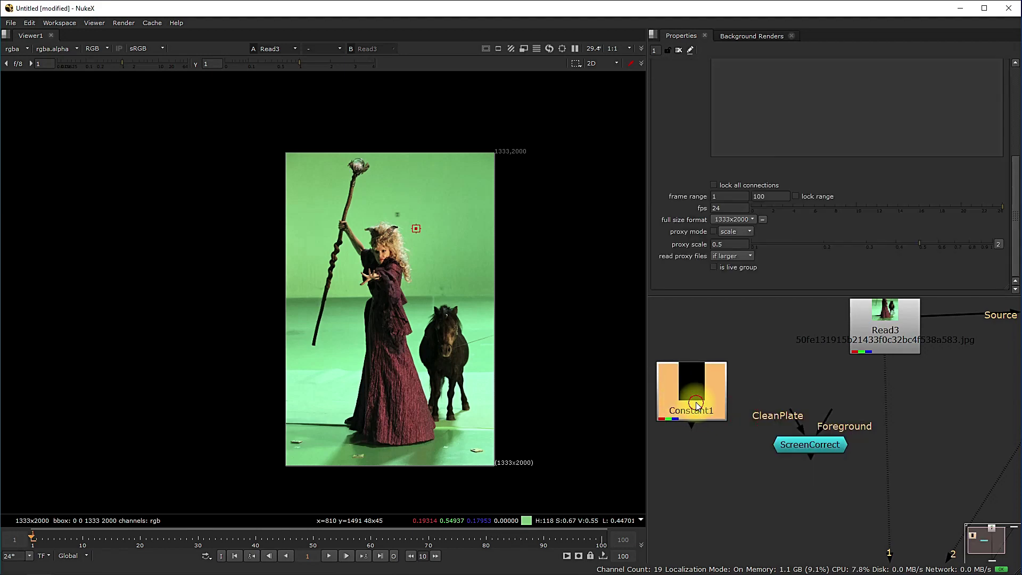
{"action": "left_click", "coordinate": [968, 109]}
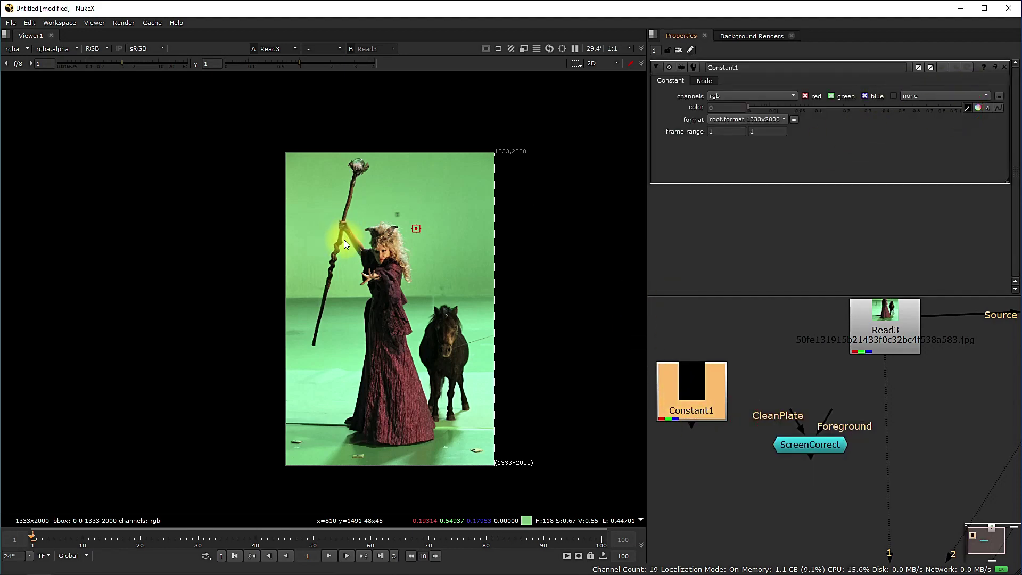
{"action": "left_click_drag", "start_coordinate": [530, 524], "coordinate": [964, 115]}
{"action": "left_click", "coordinate": [968, 108]}
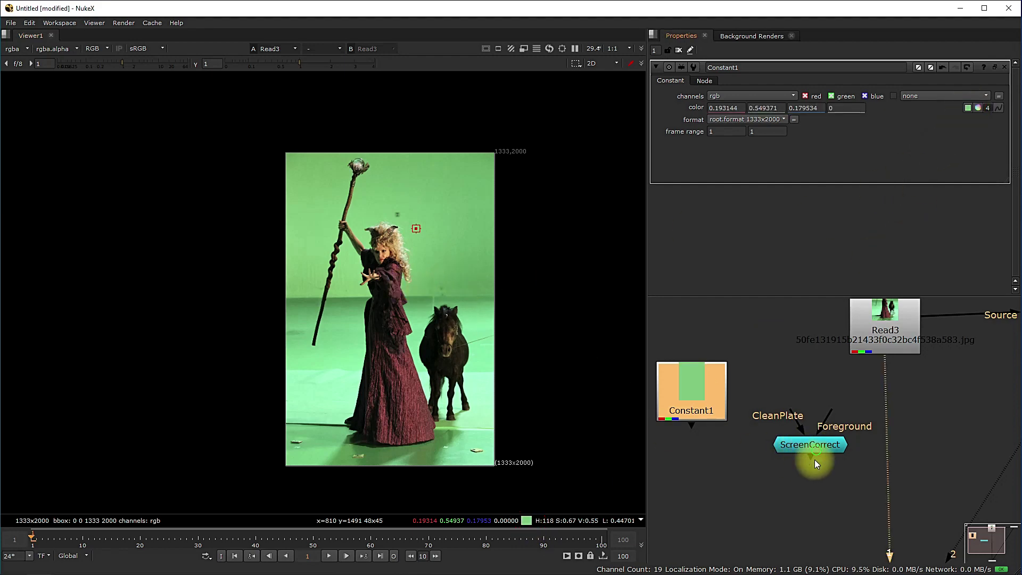
Step: Connect ScreenCorrect's Foreground input to Read3 and its CleanPlate input to Constant1, moving Constant1 up beside Read3
{"action": "middle_click_drag", "start_coordinate": [815, 459], "coordinate": [809, 474]}
{"action": "left_click_drag", "start_coordinate": [810, 473], "coordinate": [884, 342]}
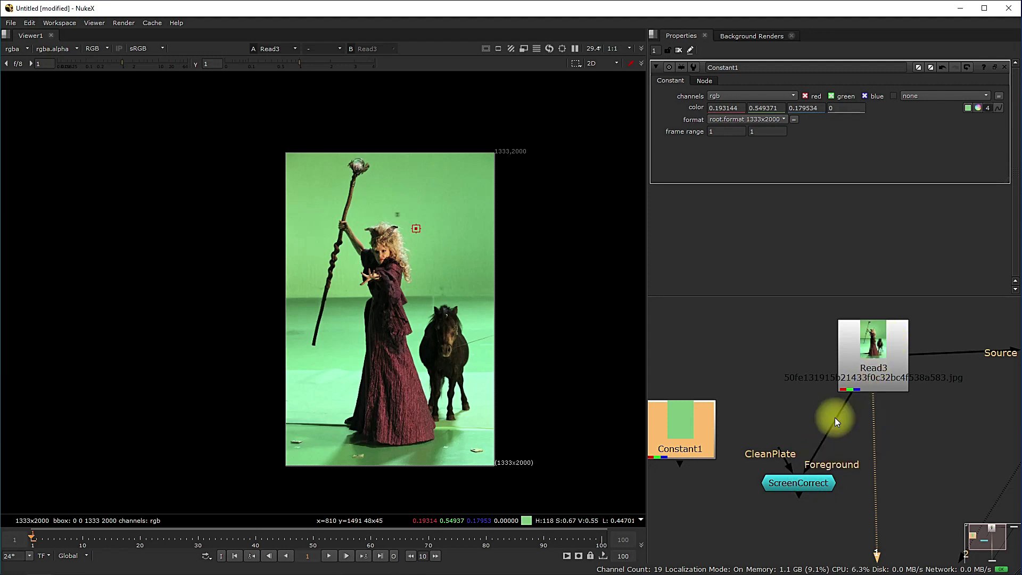
{"action": "left_click_drag", "start_coordinate": [783, 453], "coordinate": [683, 419]}
{"action": "left_click_drag", "start_coordinate": [697, 451], "coordinate": [717, 417]}
Step: View ScreenCorrect's output, then assign Read3 to viewer input 1 and ScreenCorrect to viewer input 2
{"action": "left_click", "coordinate": [820, 492]}
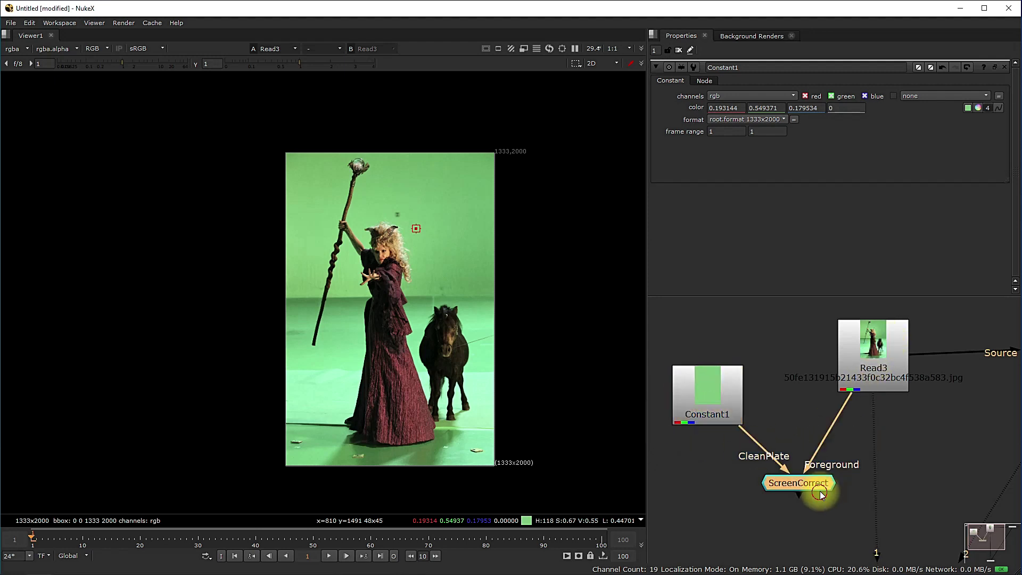
{"action": "key", "text": "1"}
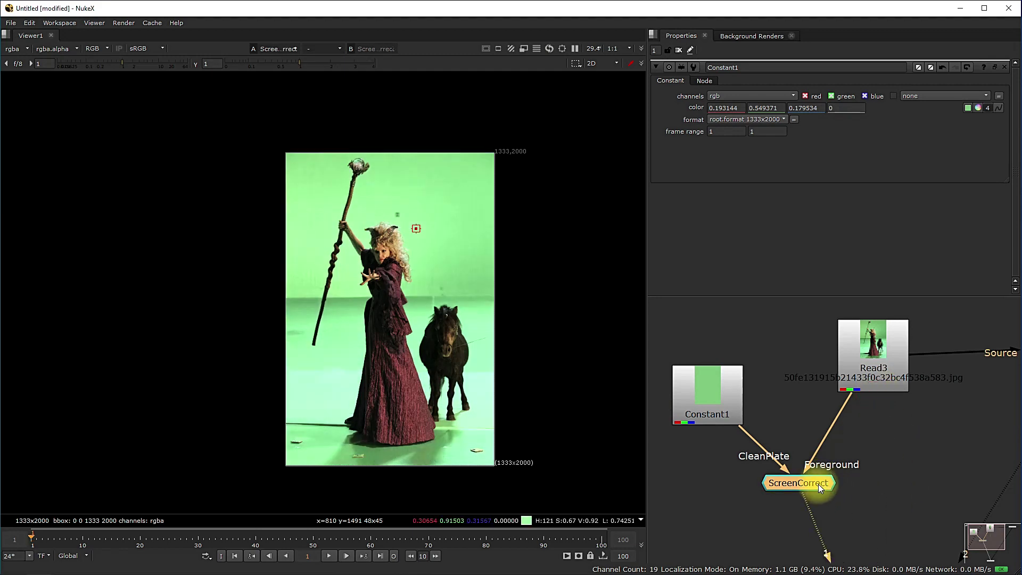
{"action": "left_click", "coordinate": [895, 372]}
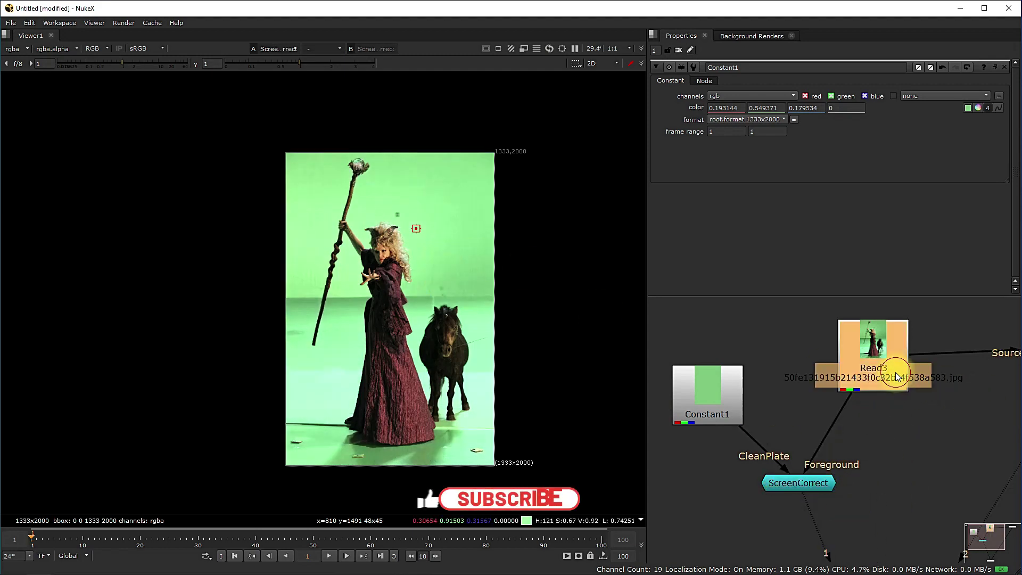
{"action": "key", "text": "1"}
{"action": "left_click", "coordinate": [816, 485]}
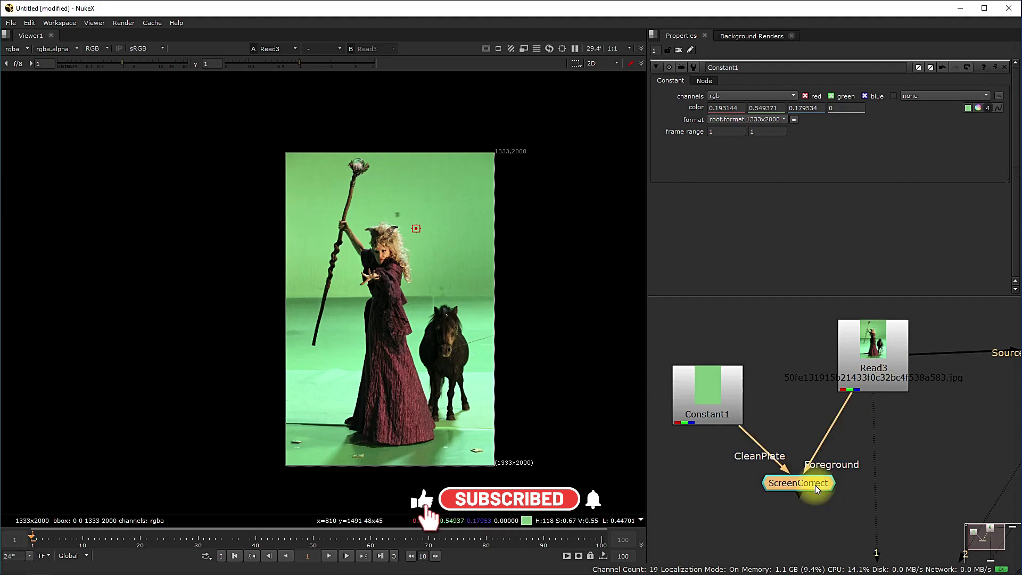
{"action": "key", "text": "2"}
{"action": "key", "text": "1"}
{"action": "key", "text": "2"}
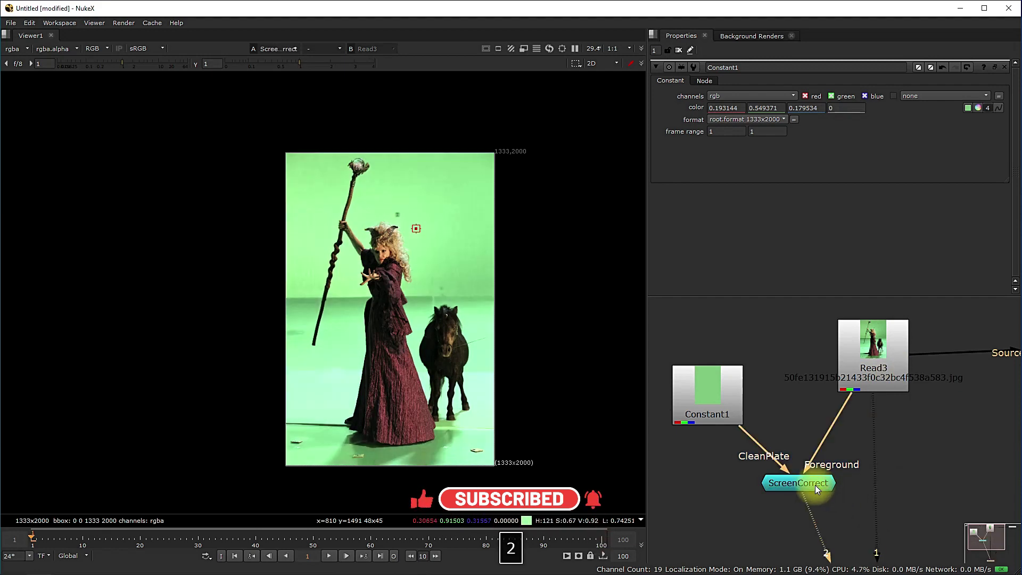
Step: Compare the evenness of the green screen in the original Read3 plate with that in ScreenCorrect's output
{"action": "key", "text": "1"}
{"action": "key", "text": "2"}
{"action": "key", "text": "1"}
{"action": "key", "text": "2"}
{"action": "key", "text": "1"}
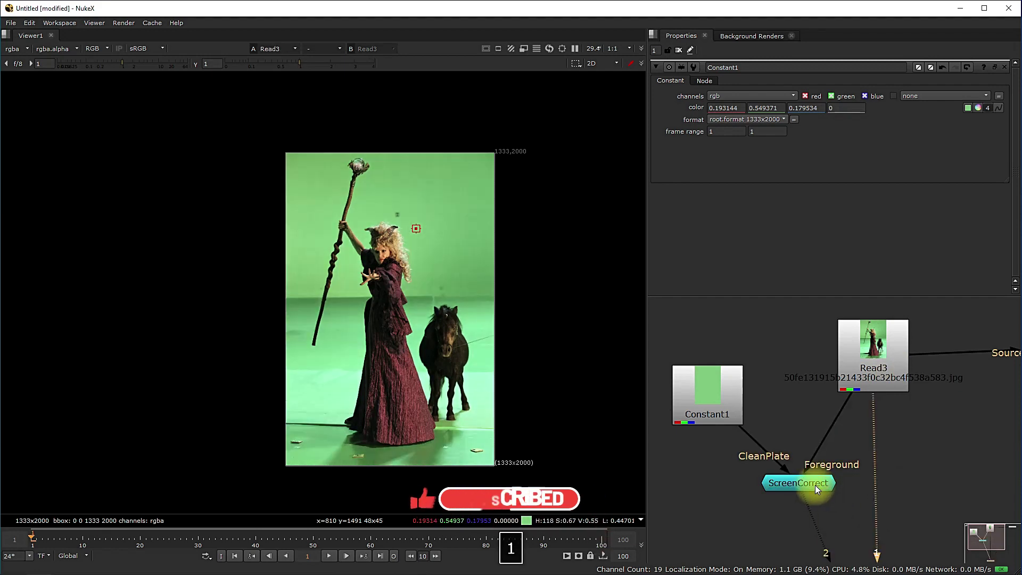
{"action": "key", "text": "2"}
{"action": "key", "text": "1"}
{"action": "key", "text": "2"}
{"action": "key", "text": "1"}
{"action": "key", "text": "2"}
{"action": "key", "text": "1"}
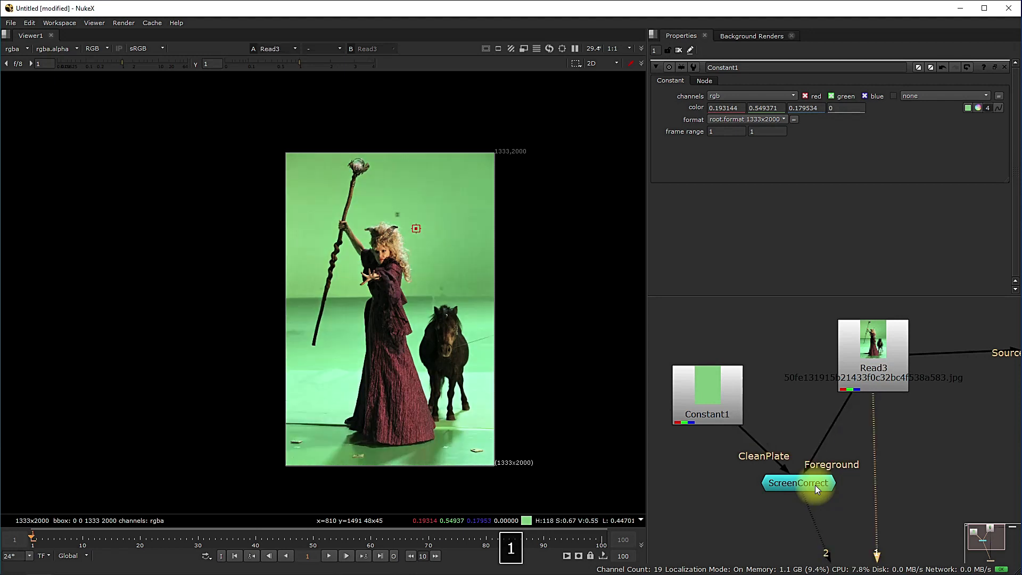
{"action": "key", "text": "2"}
{"action": "key", "text": "1"}
{"action": "key", "text": "2"}
{"action": "key", "text": "1"}
{"action": "key", "text": "2"}
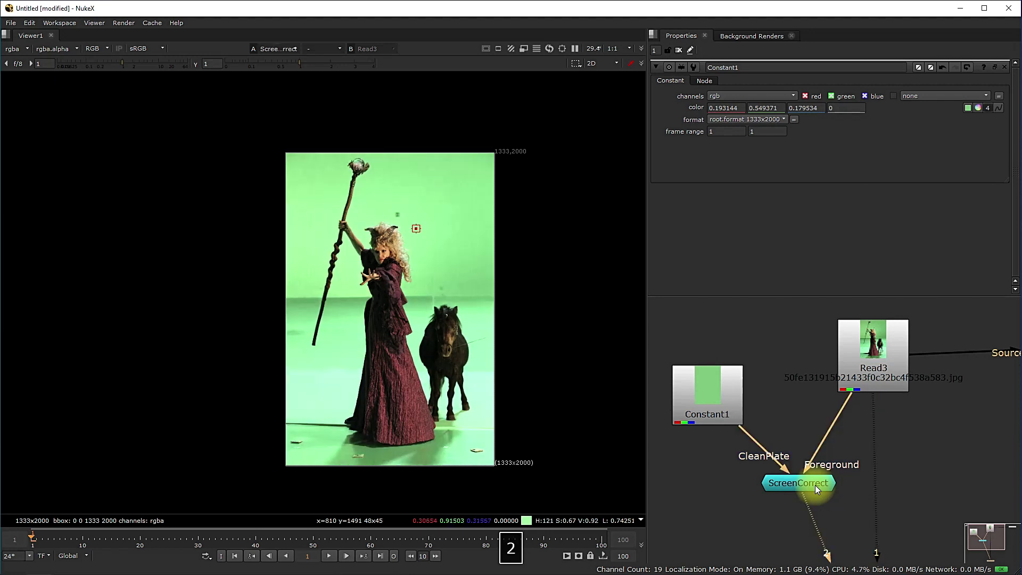
{"action": "key", "text": "1"}
{"action": "key", "text": "2"}
{"action": "key", "text": "1"}
{"action": "key", "text": "2"}
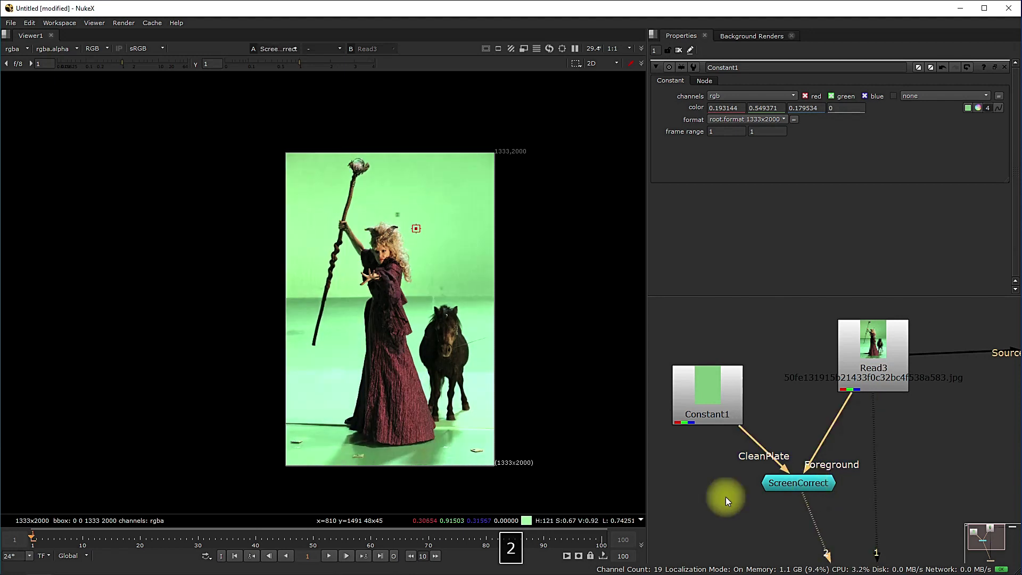
Step: Delete the ScreenCorrect and Constant1 nodes from the node graph
{"action": "scroll", "coordinate": [829, 448], "scroll_direction": "up", "scroll_amount": 4}
{"action": "left_click", "coordinate": [834, 470]}
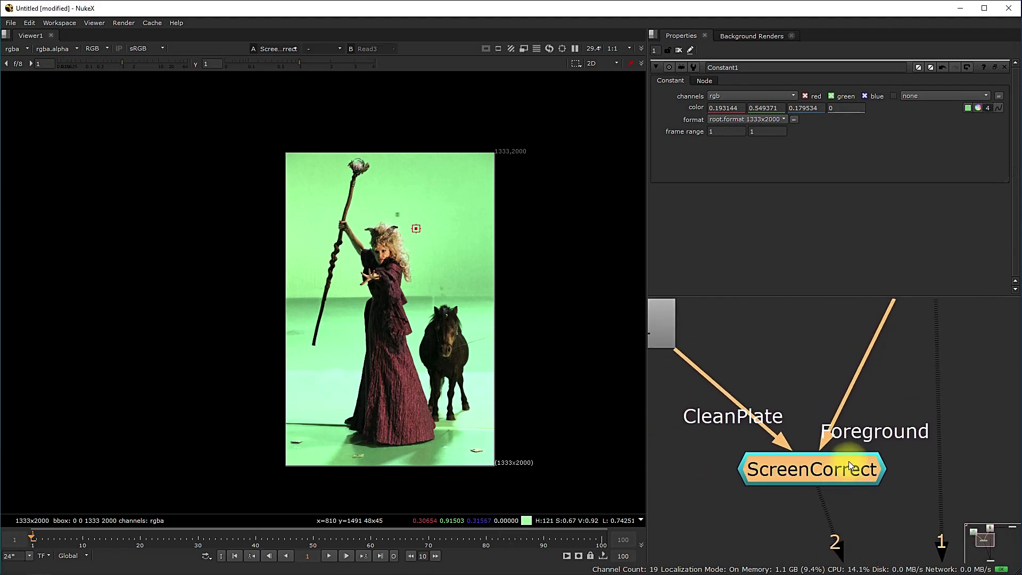
{"action": "scroll", "coordinate": [852, 462], "scroll_direction": "down", "scroll_amount": 5}
{"action": "left_click_drag", "start_coordinate": [734, 372], "coordinate": [884, 510]}
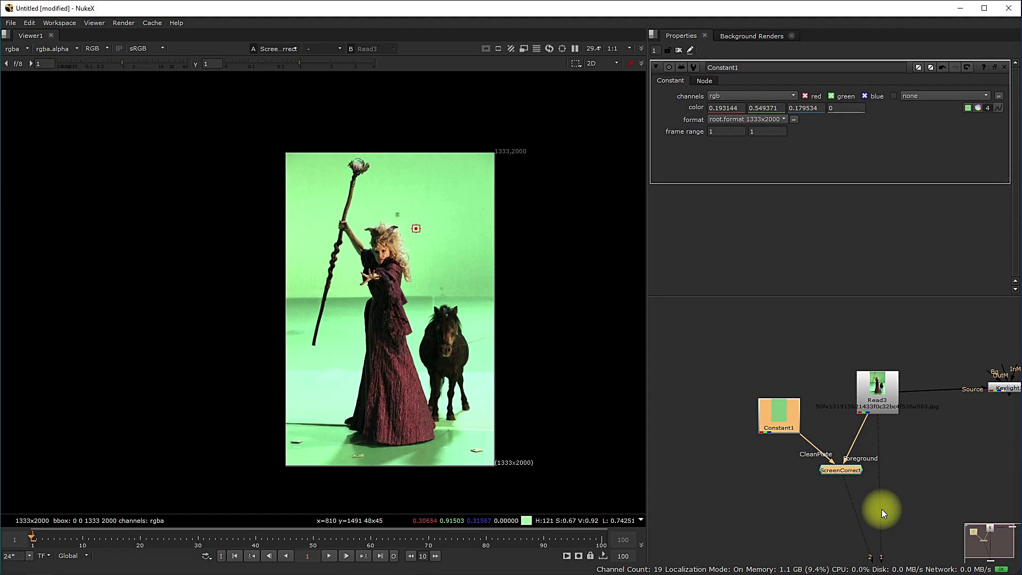
{"action": "key", "text": "Delete"}
{"action": "scroll", "coordinate": [868, 466], "scroll_direction": "up", "scroll_amount": 2}
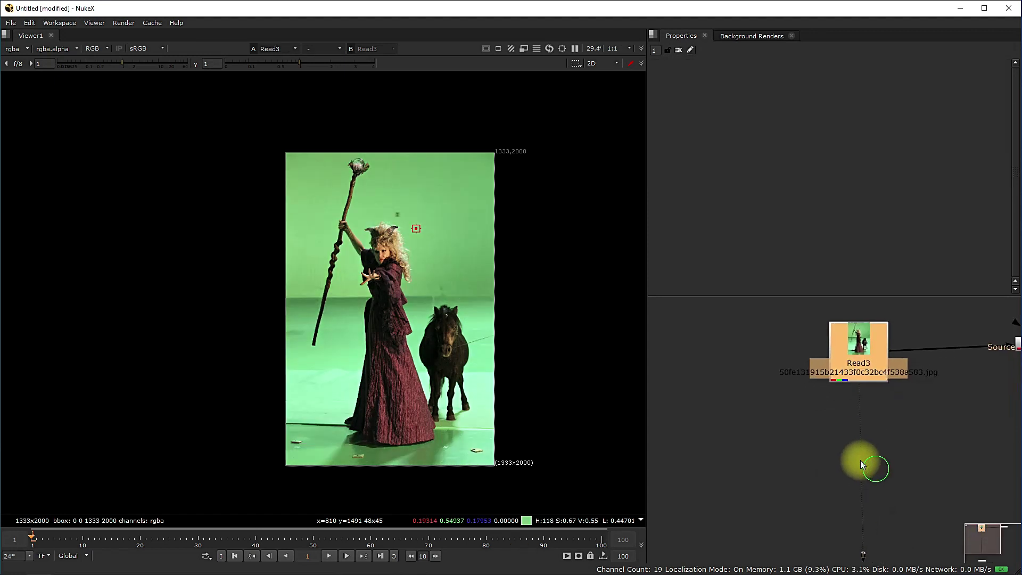
Step: Add an unconnected IBKColour keyer node to the node graph and place it below and beside Read3
{"action": "left_click", "coordinate": [769, 417]}
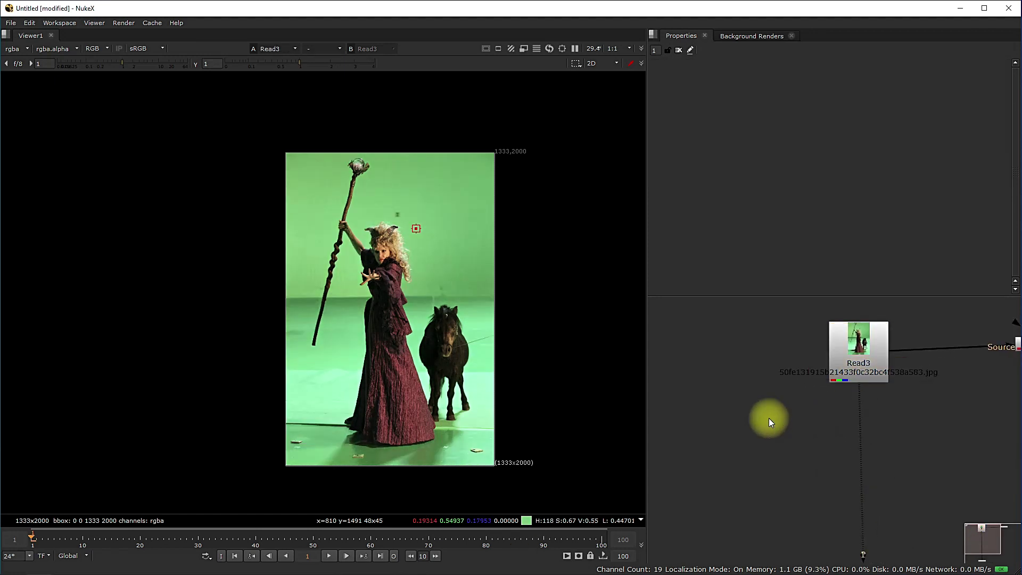
{"action": "key", "text": "Tab"}
{"action": "type", "text": "i"}
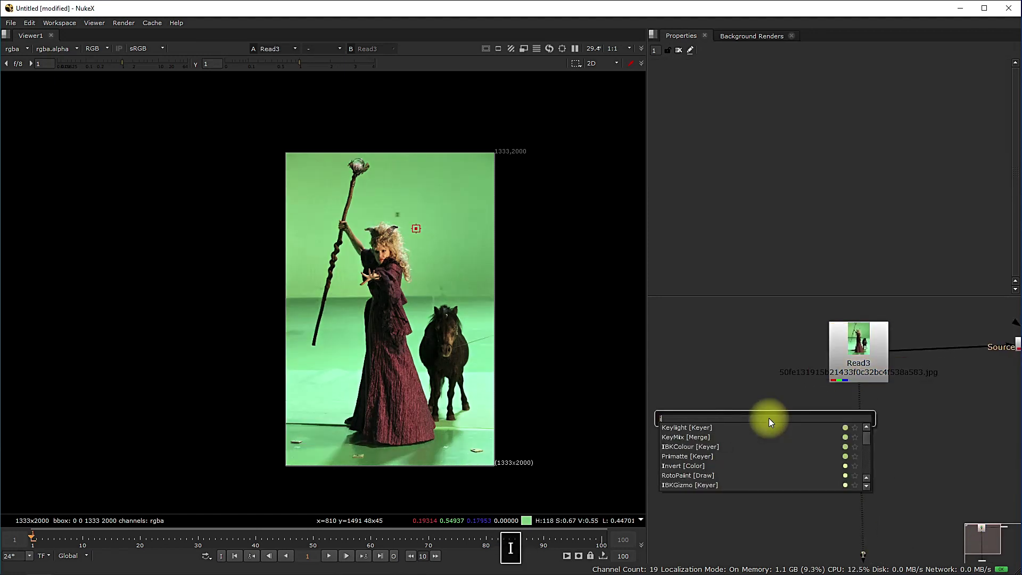
{"action": "type", "text": "bk"}
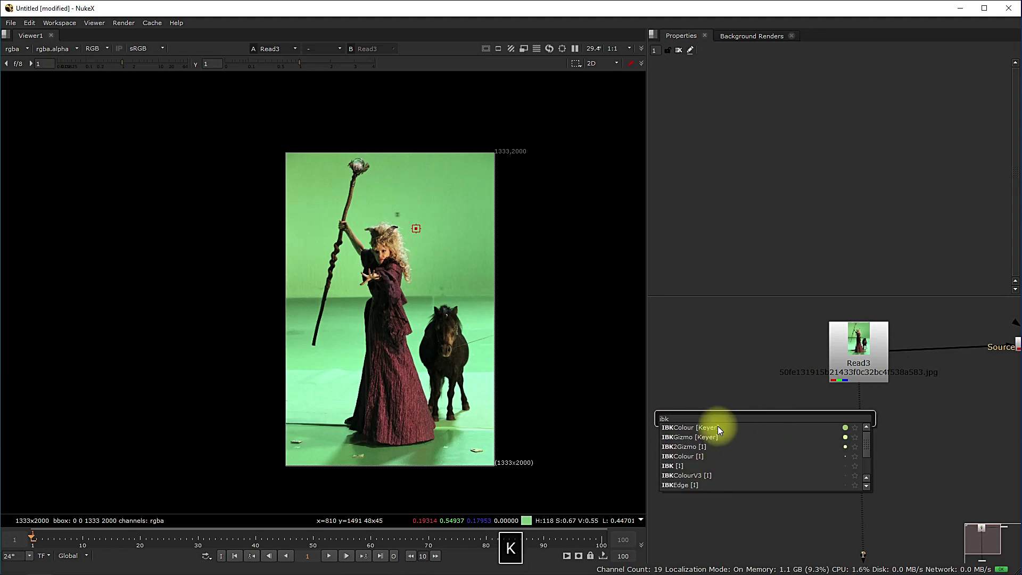
{"action": "left_click", "coordinate": [698, 427]}
{"action": "scroll", "coordinate": [777, 419], "scroll_direction": "up", "scroll_amount": 3}
{"action": "middle_click_drag", "start_coordinate": [782, 415], "coordinate": [789, 448]}
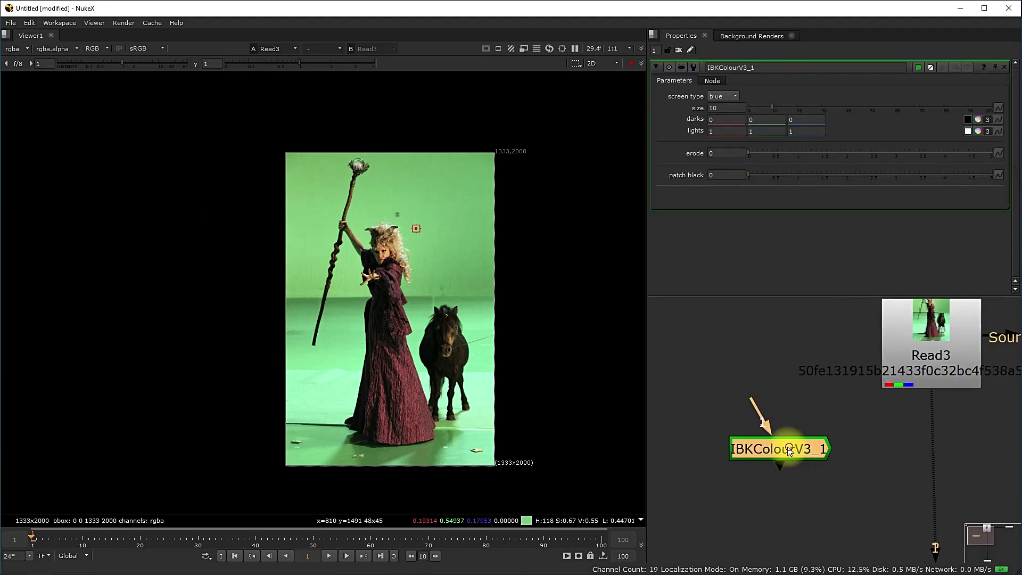
{"action": "left_click_drag", "start_coordinate": [790, 451], "coordinate": [783, 474]}
{"action": "scroll", "coordinate": [796, 465], "scroll_direction": "down", "scroll_amount": 2}
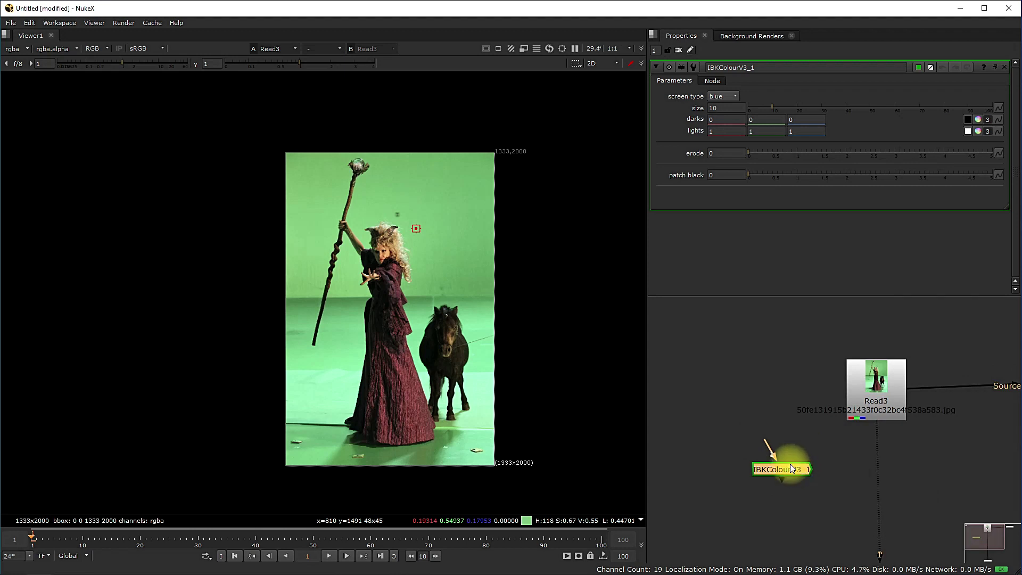
Step: Connect the IBKColour node's input to Read3 and assign the node to viewer input 1
{"action": "left_click_drag", "start_coordinate": [771, 445], "coordinate": [881, 399]}
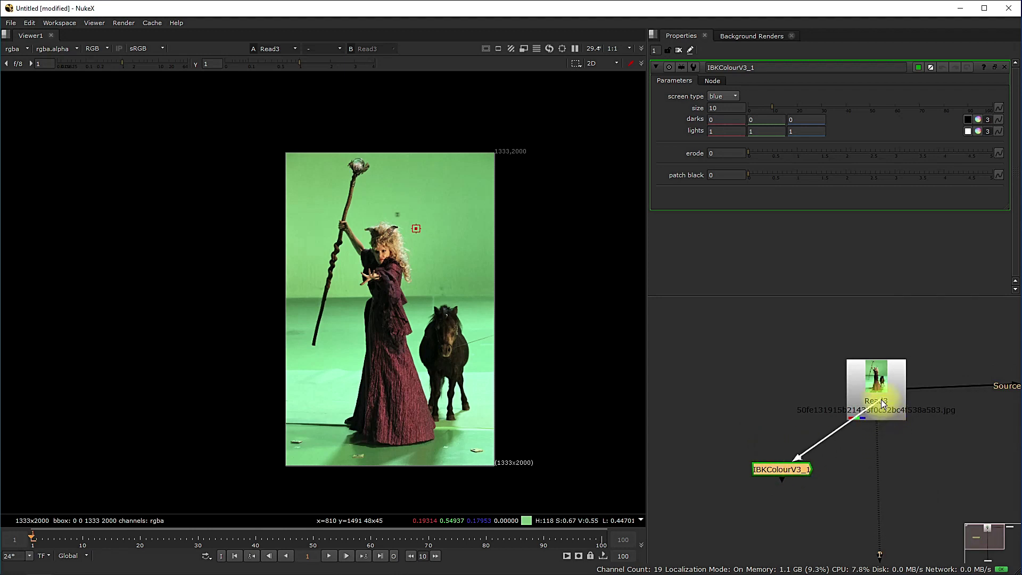
{"action": "left_click_drag", "start_coordinate": [794, 470], "coordinate": [791, 471]}
{"action": "left_click_drag", "start_coordinate": [875, 429], "coordinate": [794, 468]}
{"action": "left_click", "coordinate": [794, 468]}
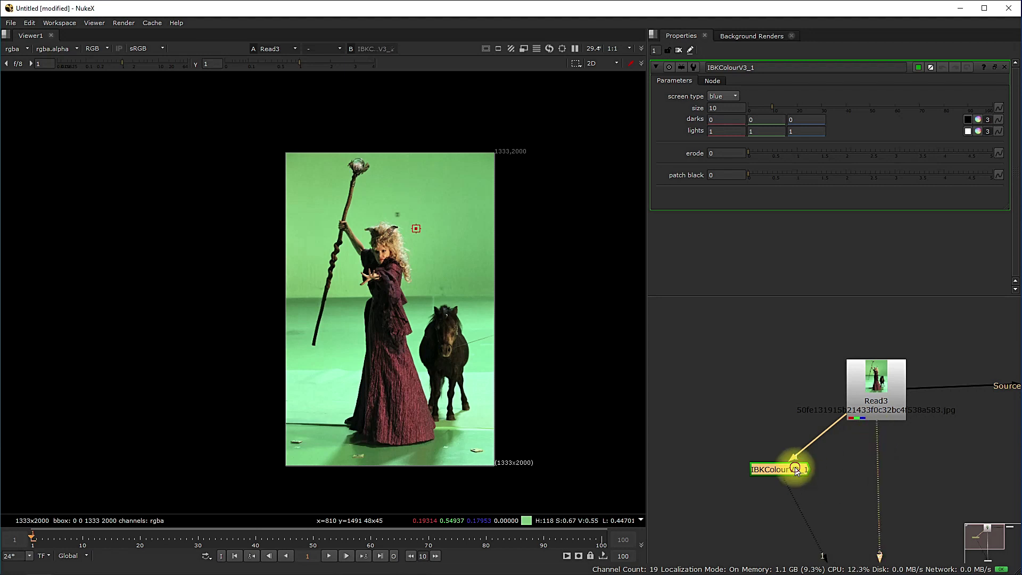
Step: Show the IBKColour node's output in the viewer and set its screen type to green
{"action": "middle_click_drag", "start_coordinate": [847, 476], "coordinate": [838, 449]}
{"action": "left_click", "coordinate": [791, 443]}
{"action": "key", "text": "1"}
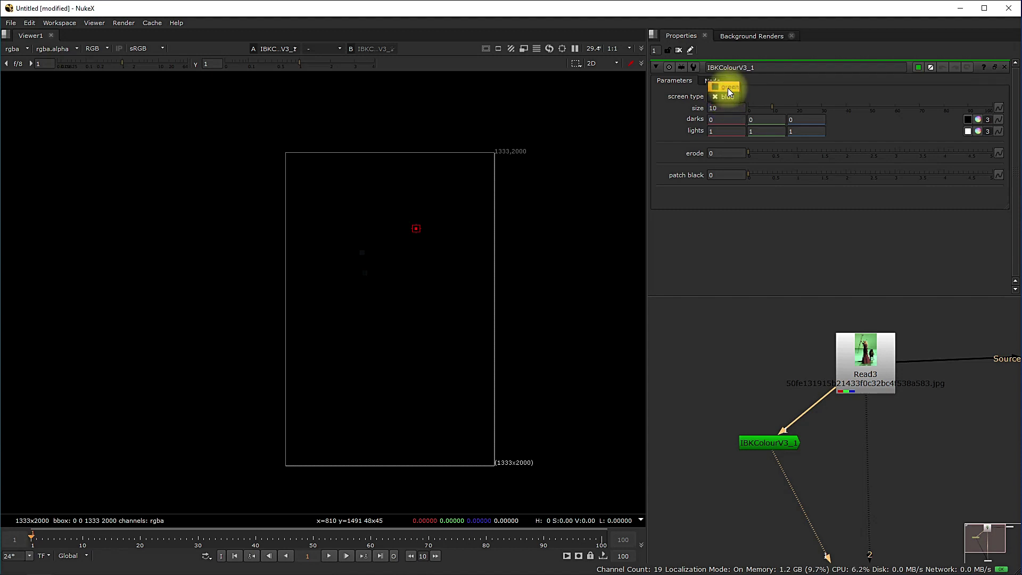
{"action": "left_click", "coordinate": [728, 87]}
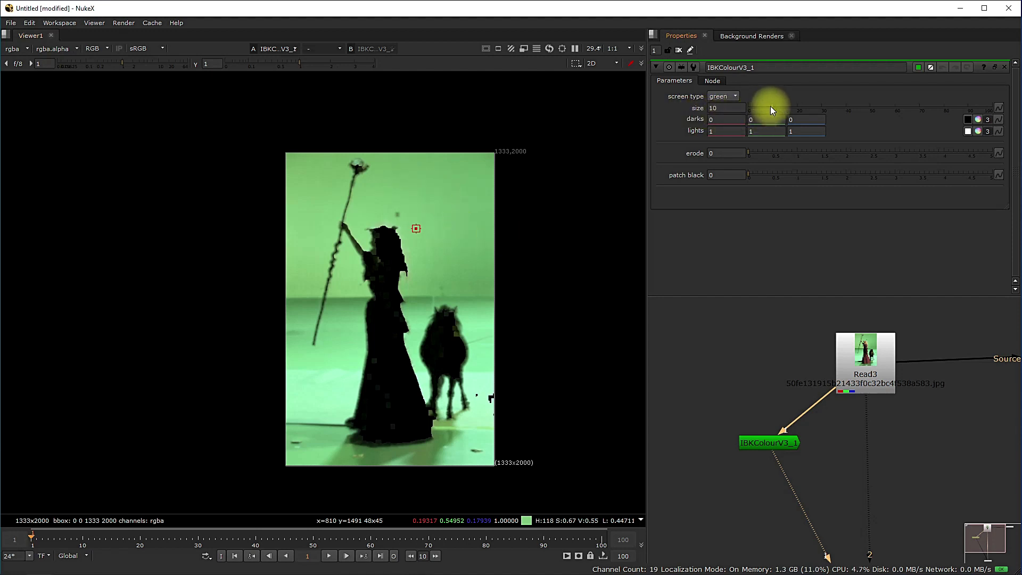
Step: Reduce the IBKColour node's size to 3
{"action": "left_click_drag", "start_coordinate": [770, 107], "coordinate": [753, 105]}
{"action": "double_click", "coordinate": [721, 108]}
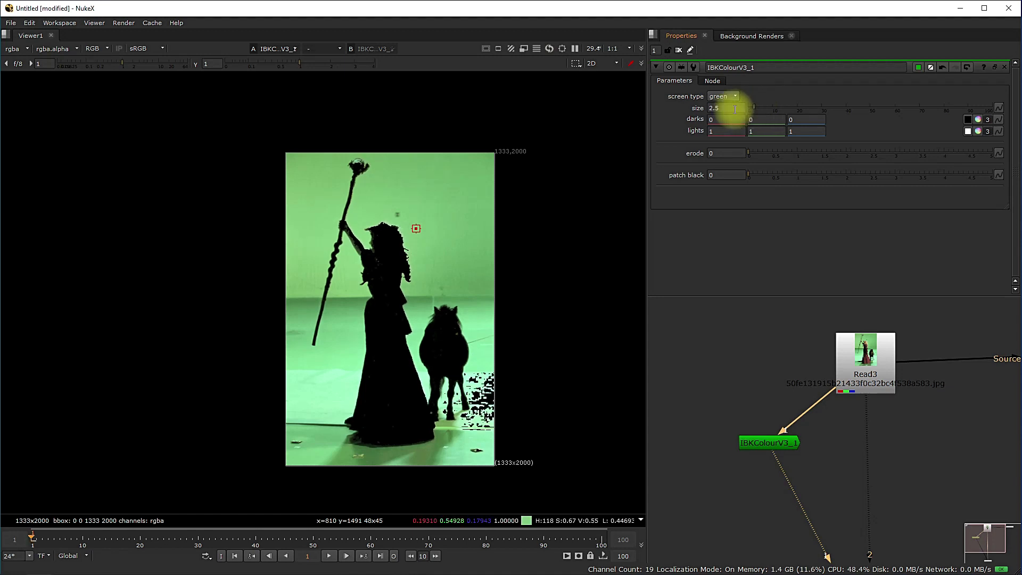
{"action": "type", "text": "3"}
{"action": "key", "text": "Return"}
Step: Set the IBKColour node's size to 0 and its lights to 0.76 red, 0.99 green and 1 blue
{"action": "left_click", "coordinate": [977, 120]}
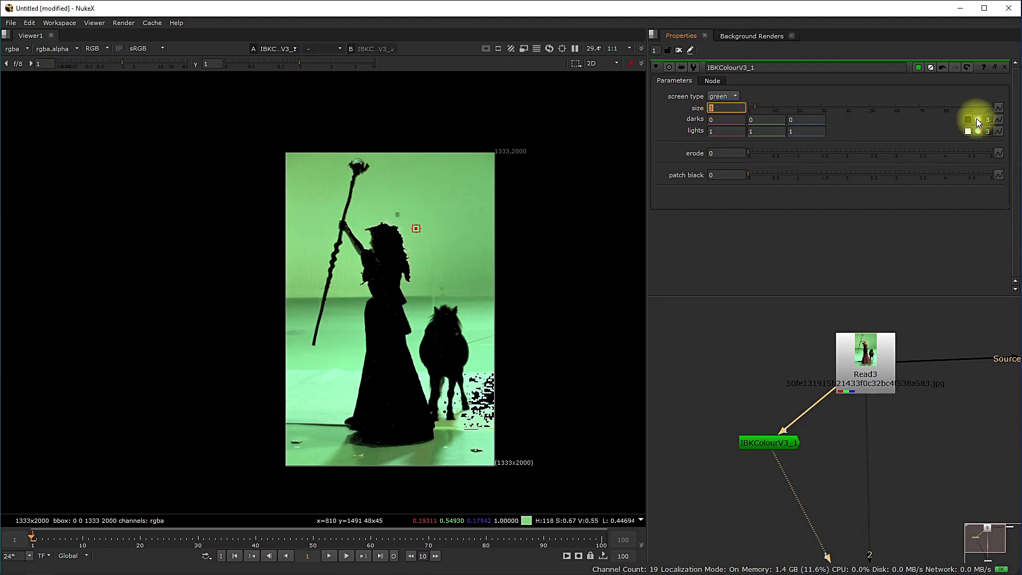
{"action": "left_click", "coordinate": [977, 120]}
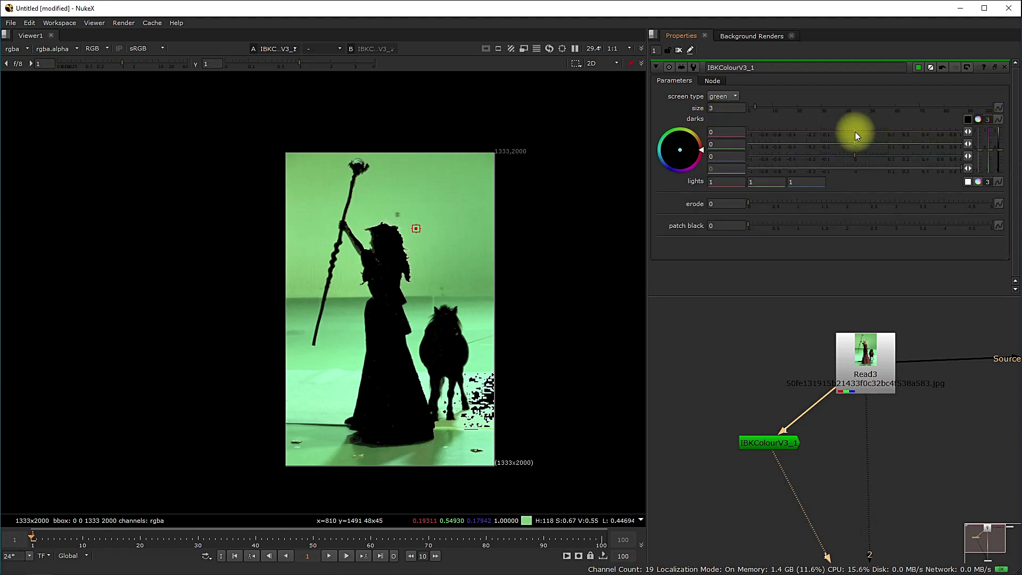
{"action": "mouse_move", "coordinate": [855, 131]}
{"action": "left_mouse_down"}
{"action": "mouse_move", "coordinate": [844, 131]}
{"action": "mouse_move", "coordinate": [855, 132]}
{"action": "mouse_move", "coordinate": [848, 142]}
{"action": "mouse_move", "coordinate": [864, 142]}
{"action": "left_mouse_up"}
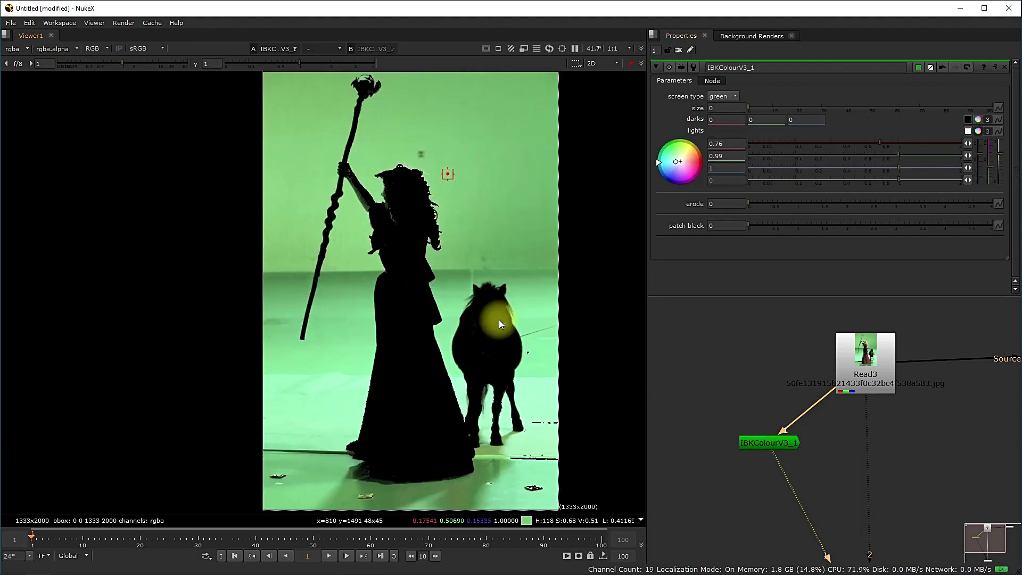
{"action": "left_click", "coordinate": [977, 131]}
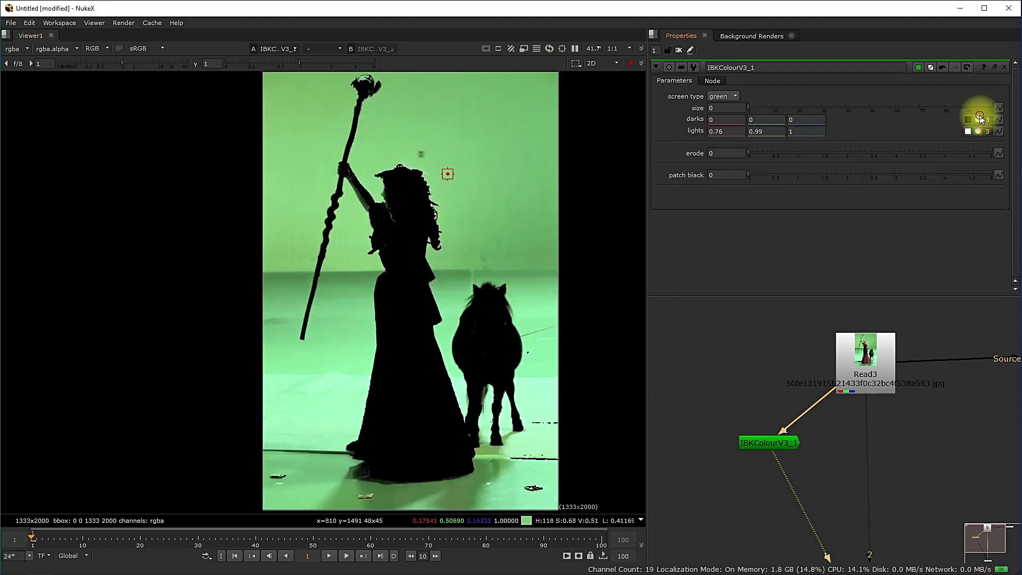
Step: Set the IBKColour node's darks to 0.018 red, 0.012 green and 0.0005 blue
{"action": "left_click", "coordinate": [978, 120]}
{"action": "left_click", "coordinate": [854, 132]}
{"action": "left_click_drag", "start_coordinate": [854, 131], "coordinate": [851, 131]}
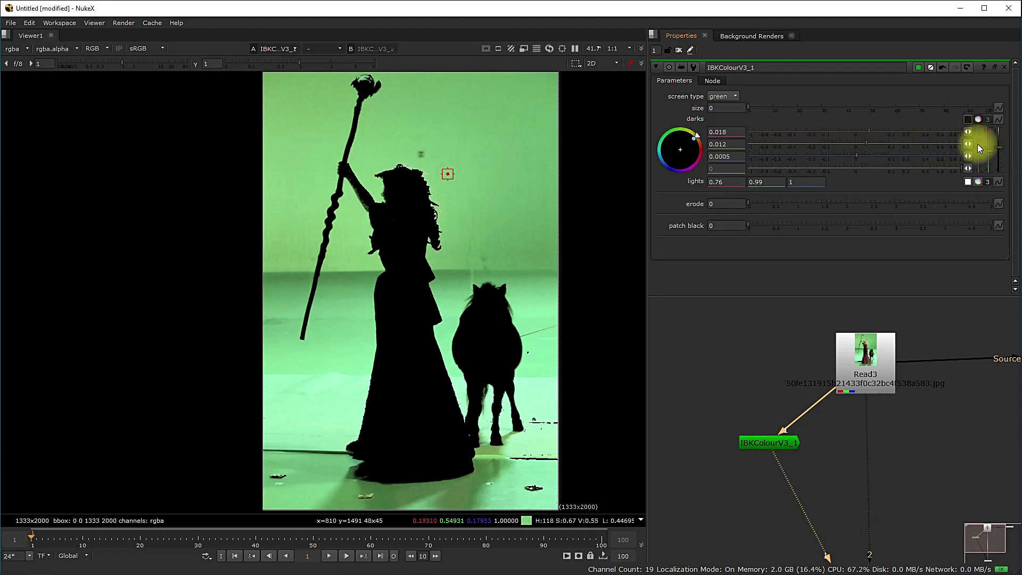
{"action": "left_click", "coordinate": [978, 119]}
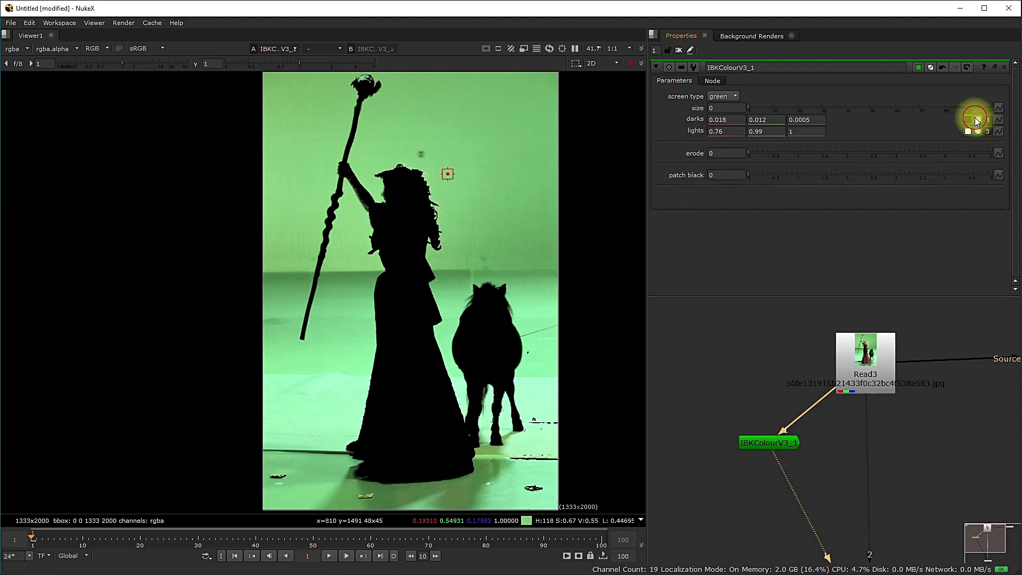
Step: Try an erode value of 5 on the IBKColour node and check the edges around the arm and staff
{"action": "left_click_drag", "start_coordinate": [752, 154], "coordinate": [817, 155]}
{"action": "scroll", "coordinate": [470, 301], "scroll_direction": "down", "scroll_amount": 2}
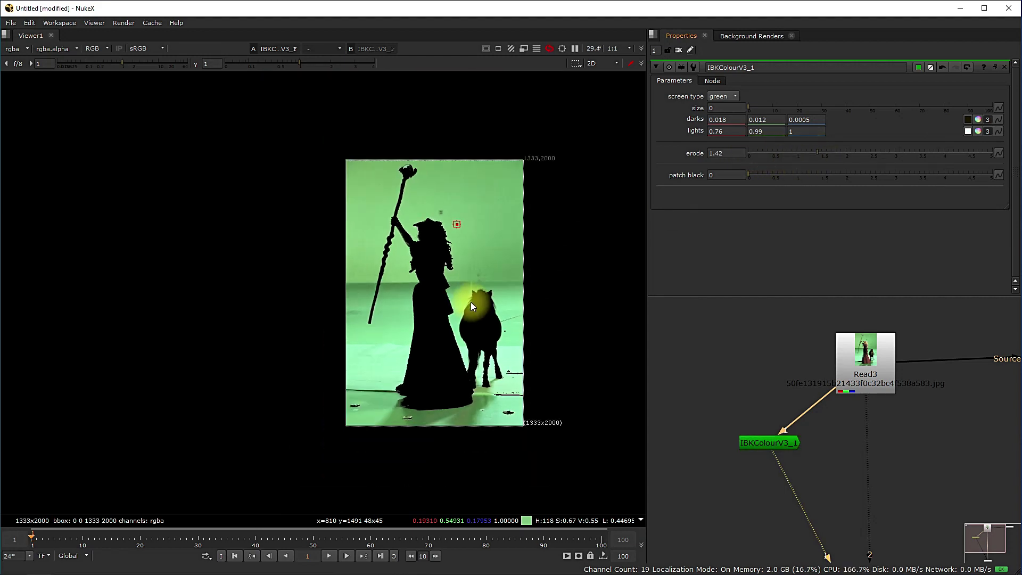
{"action": "double_click", "coordinate": [733, 156]}
{"action": "type", "text": "5"}
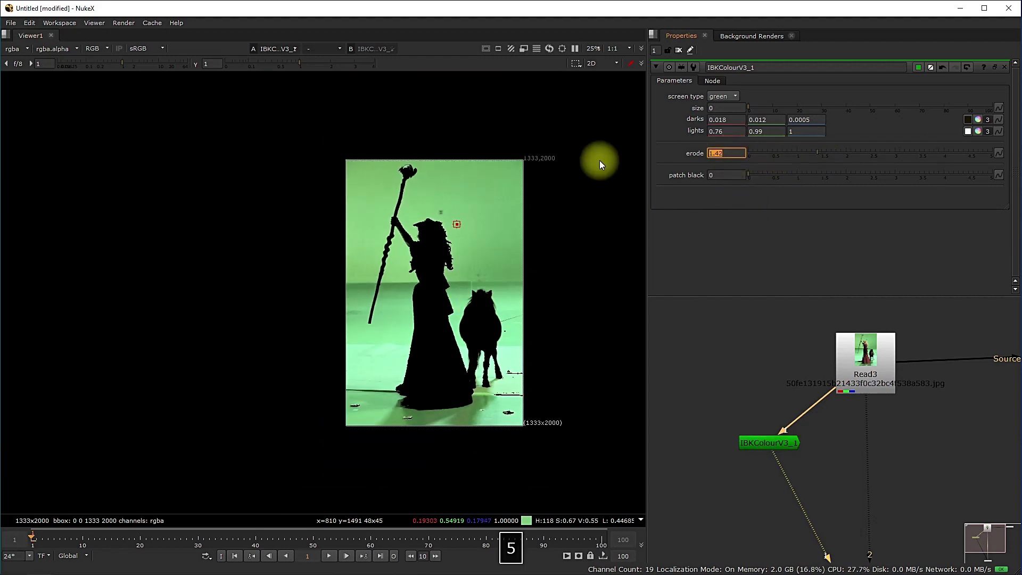
{"action": "key", "text": "Return"}
{"action": "scroll", "coordinate": [404, 215], "scroll_direction": "up", "scroll_amount": 3}
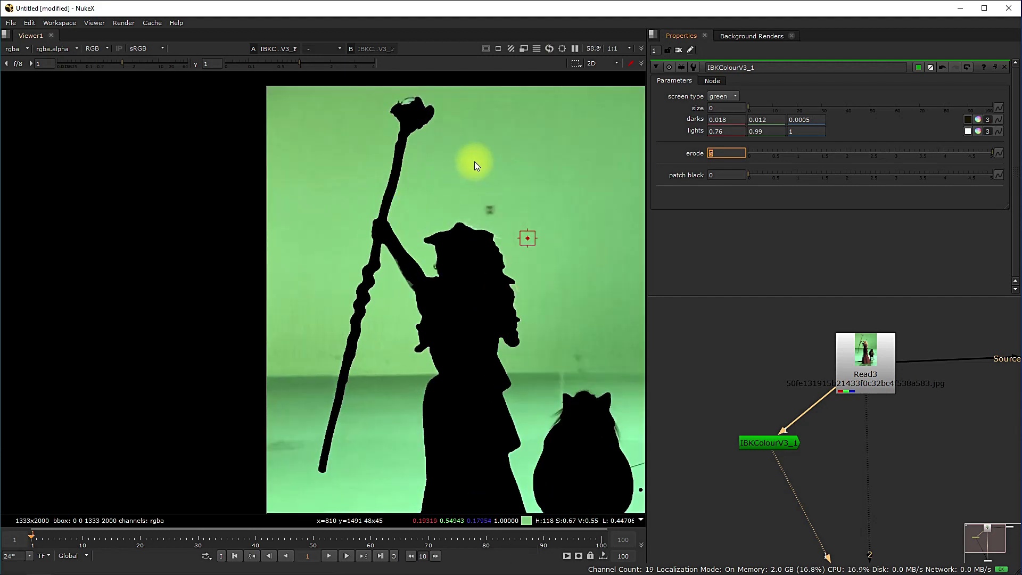
{"action": "scroll", "coordinate": [510, 312], "scroll_direction": "up", "scroll_amount": 5}
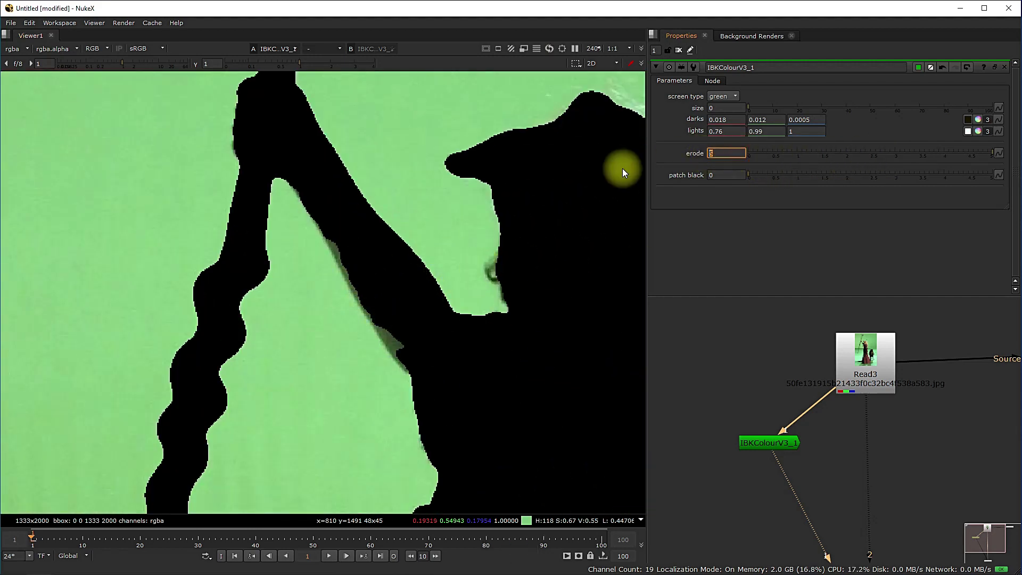
Step: Try an erode value of 10 on the IBKColour node and check the silhouettes across the whole plate
{"action": "type", "text": "10"}
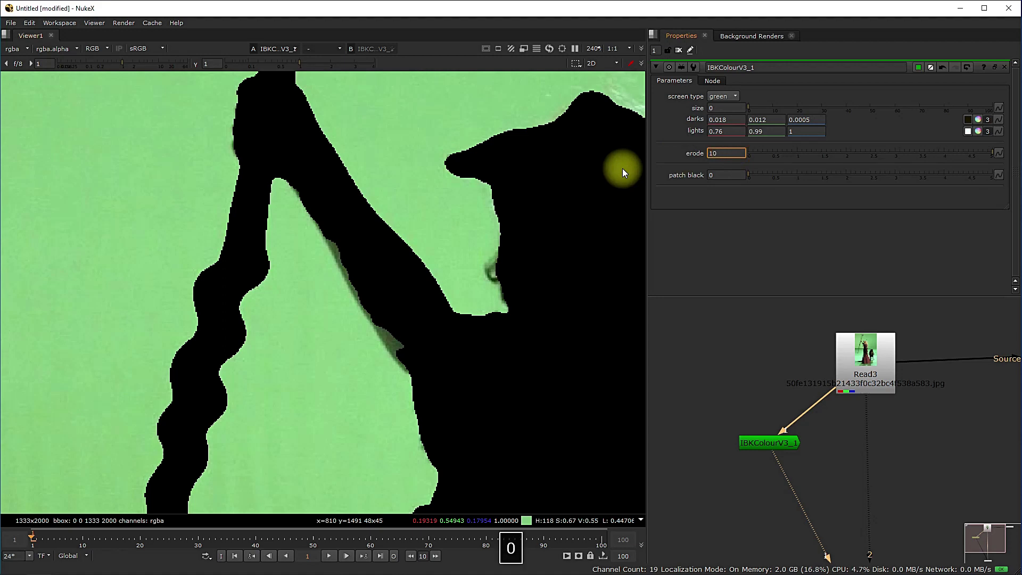
{"action": "key", "text": "Return"}
{"action": "scroll", "coordinate": [231, 299], "scroll_direction": "down", "scroll_amount": 2}
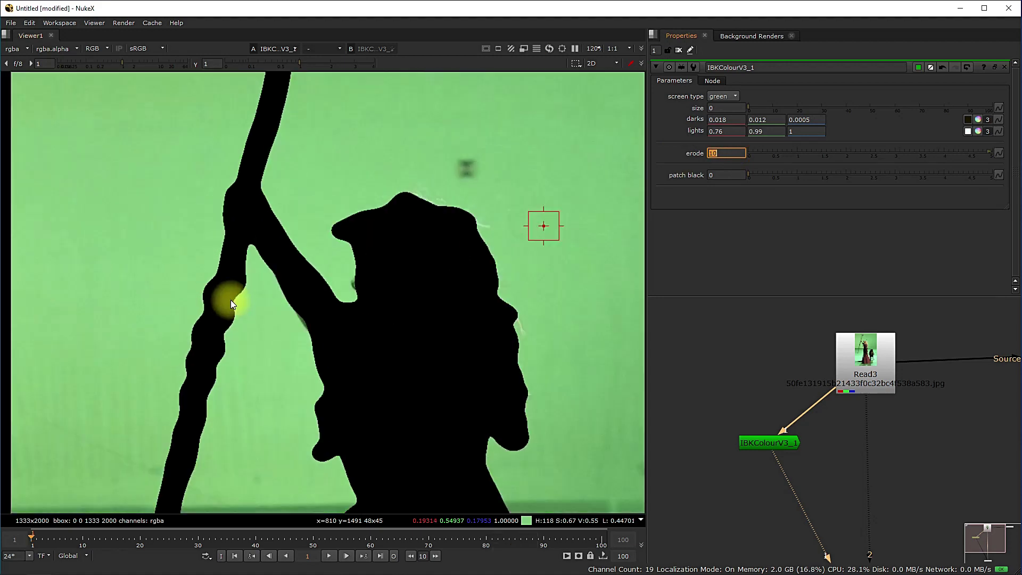
{"action": "scroll", "coordinate": [231, 299], "scroll_direction": "down", "scroll_amount": 4}
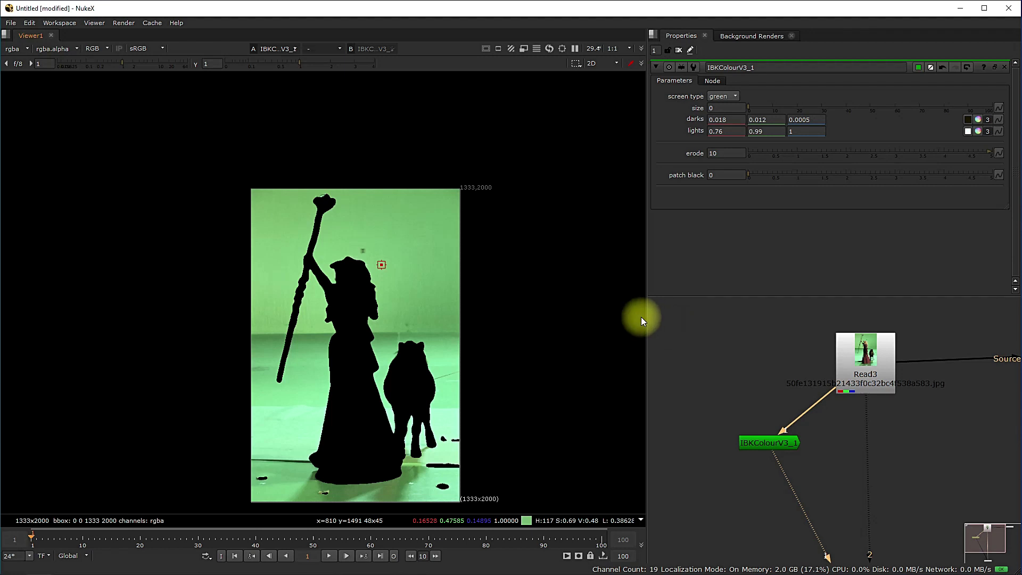
Step: Set the IBKColour node's size to 1, erode to 2.78 and patch black to 45, and inspect the clean plate
{"action": "middle_click_drag", "start_coordinate": [688, 414], "coordinate": [651, 319]}
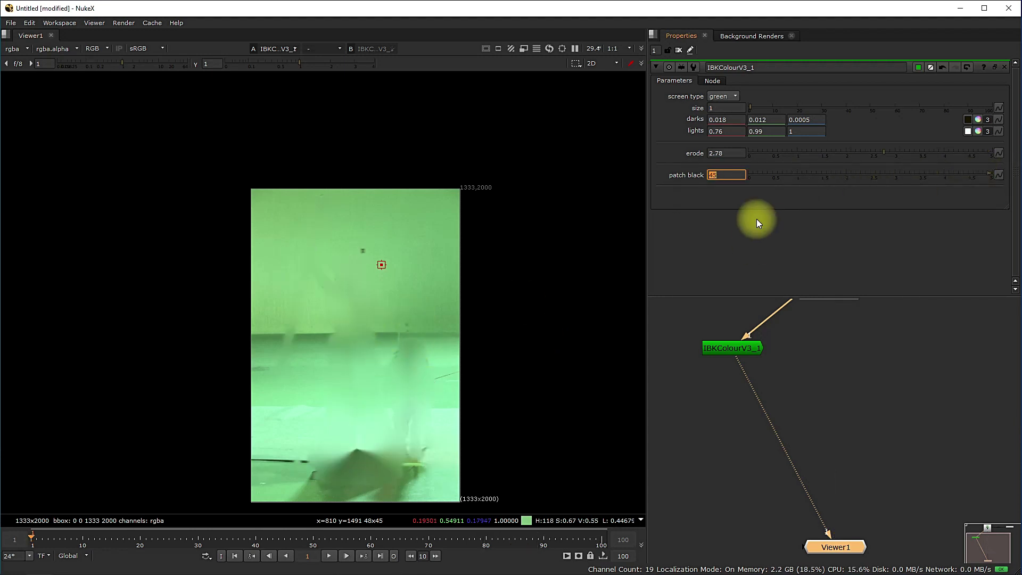
{"action": "middle_click_drag", "start_coordinate": [794, 374], "coordinate": [783, 414]}
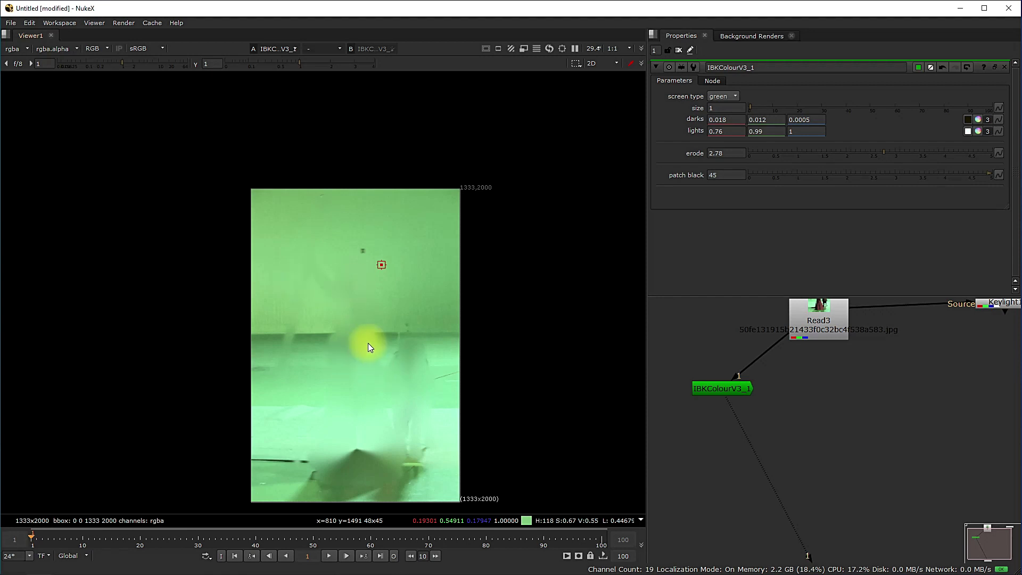
{"action": "scroll", "coordinate": [383, 350], "scroll_direction": "down", "scroll_amount": 2}
{"action": "scroll", "coordinate": [398, 353], "scroll_direction": "up", "scroll_amount": 4}
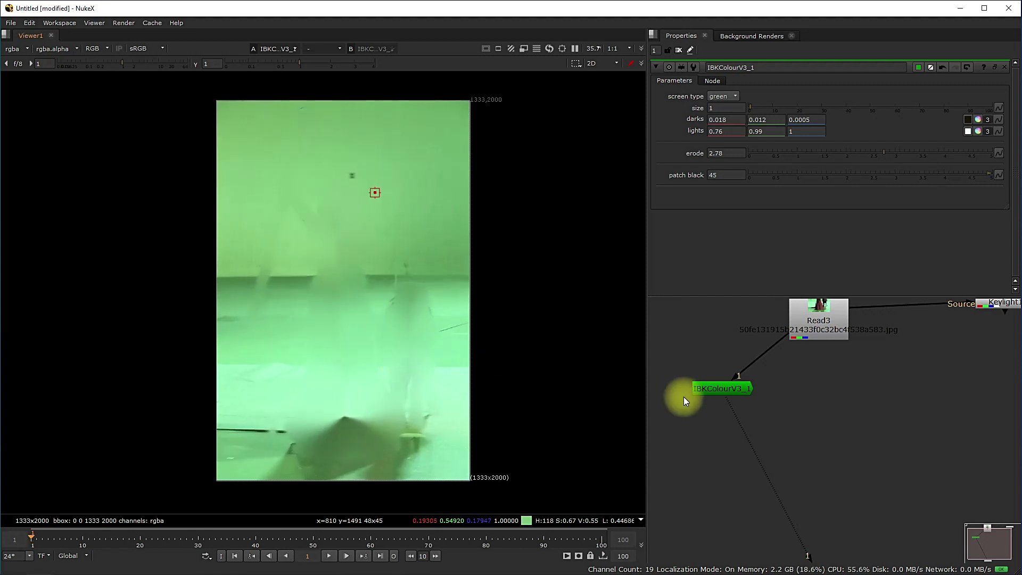
Step: Move the IBKColour node farther below and away from Read3 in the node graph
{"action": "left_click_drag", "start_coordinate": [749, 391], "coordinate": [721, 412]}
{"action": "scroll", "coordinate": [736, 409], "scroll_direction": "down", "scroll_amount": 1}
{"action": "middle_click_drag", "start_coordinate": [735, 409], "coordinate": [756, 412]}
Step: Add a second Keylight node below Read3 with its Source input connected to Read3, and show it in the viewer
{"action": "left_click", "coordinate": [794, 411]}
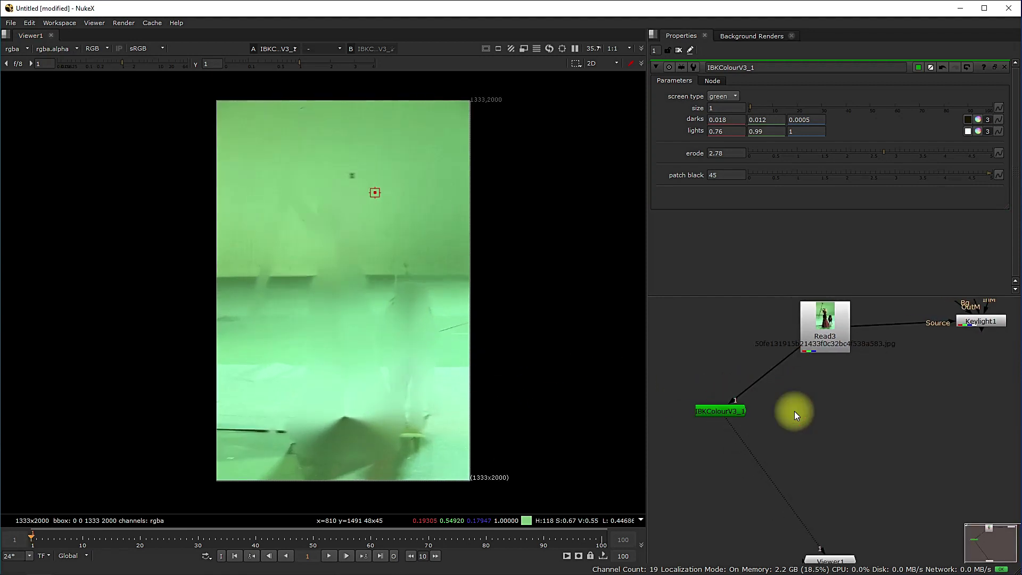
{"action": "key", "text": "Tab"}
{"action": "type", "text": "ke"}
{"action": "key", "text": "Return"}
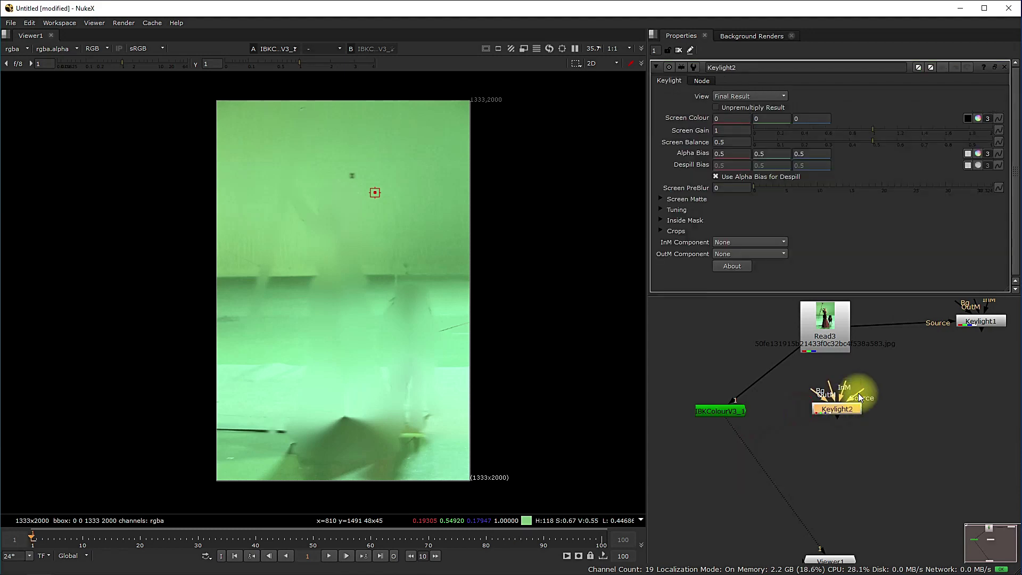
{"action": "left_click_drag", "start_coordinate": [862, 391], "coordinate": [831, 341]}
{"action": "left_click_drag", "start_coordinate": [844, 412], "coordinate": [837, 403]}
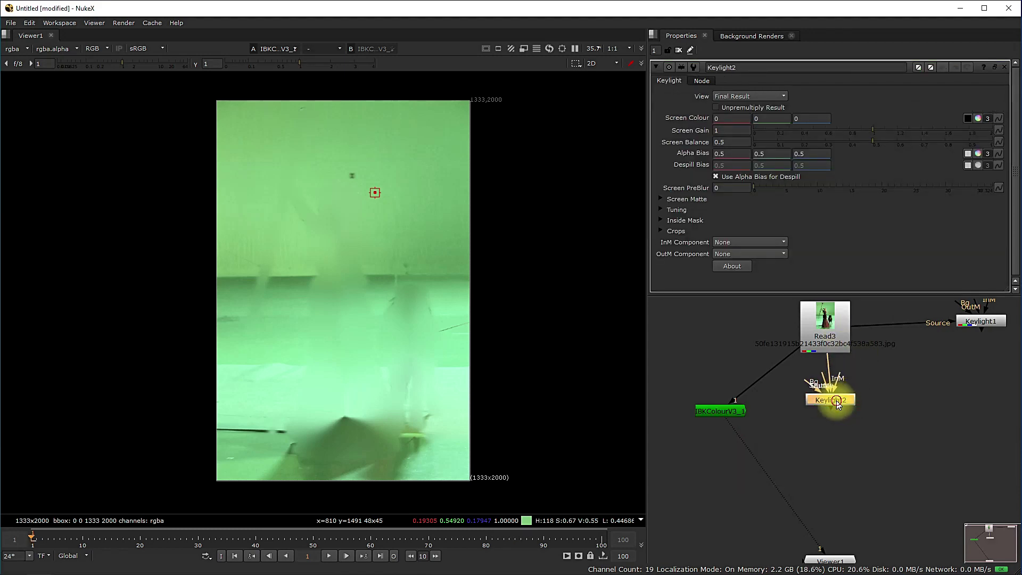
{"action": "key", "text": "1"}
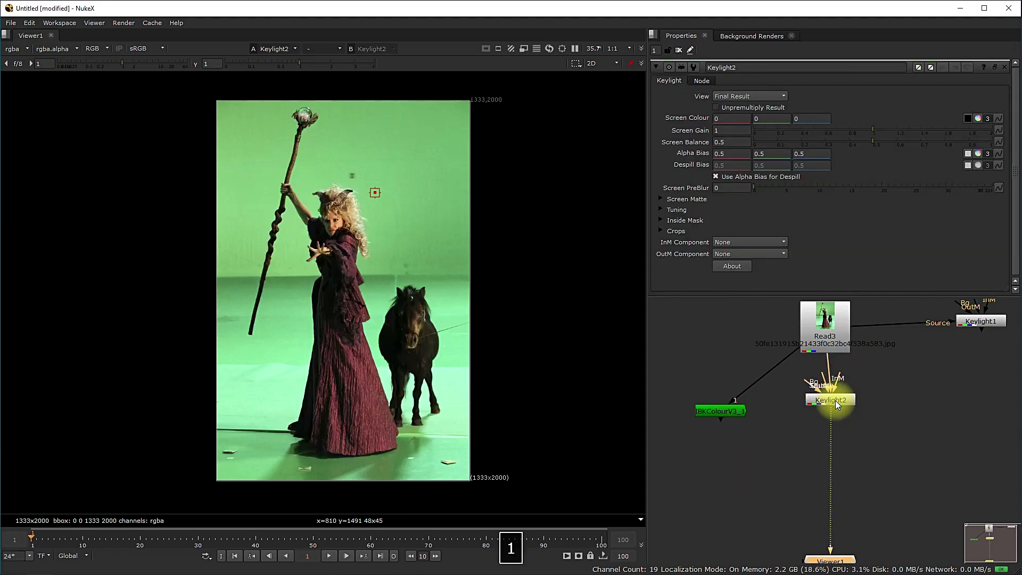
Step: Sample the new Keylight's Screen Colour from the green beside the woman (about 0.135, 0.401, 0.123) and display the alpha channel
{"action": "left_click", "coordinate": [967, 119]}
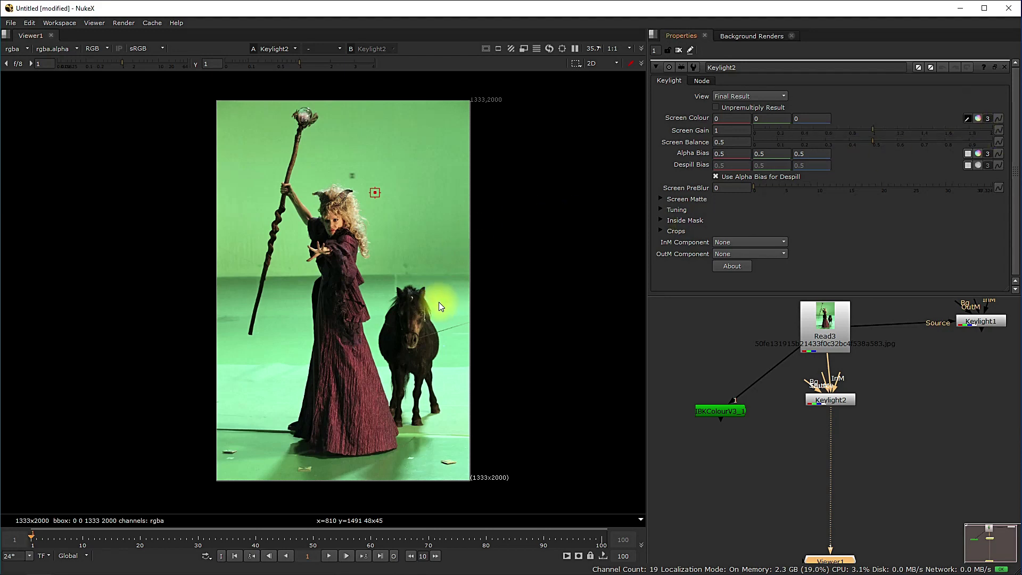
{"action": "left_click_drag", "start_coordinate": [401, 246], "coordinate": [414, 260], "text": "ctrl+alt+shift"}
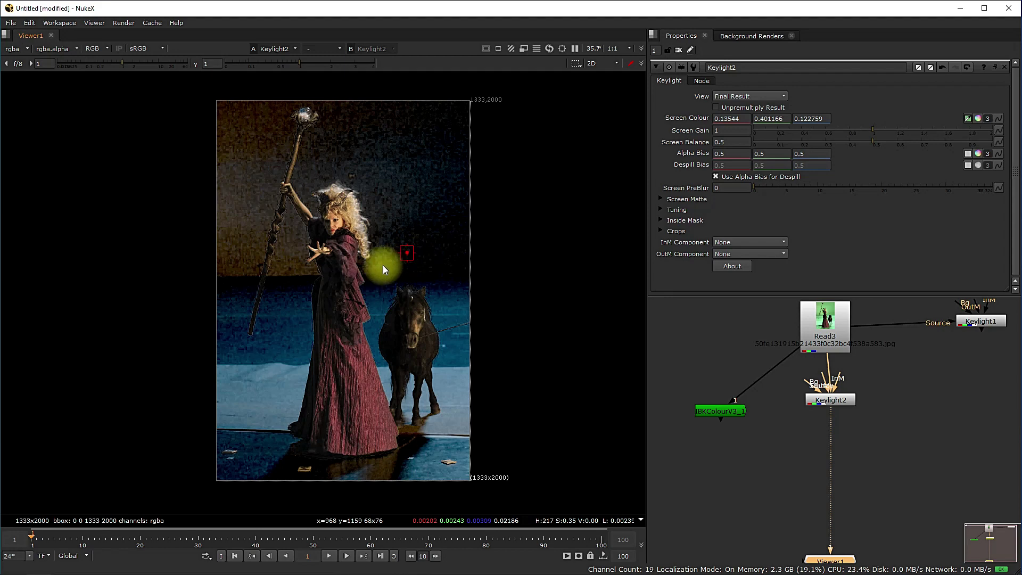
{"action": "key", "text": "a"}
{"action": "scroll", "coordinate": [834, 400], "scroll_direction": "up", "scroll_amount": 2}
{"action": "left_click", "coordinate": [835, 394]}
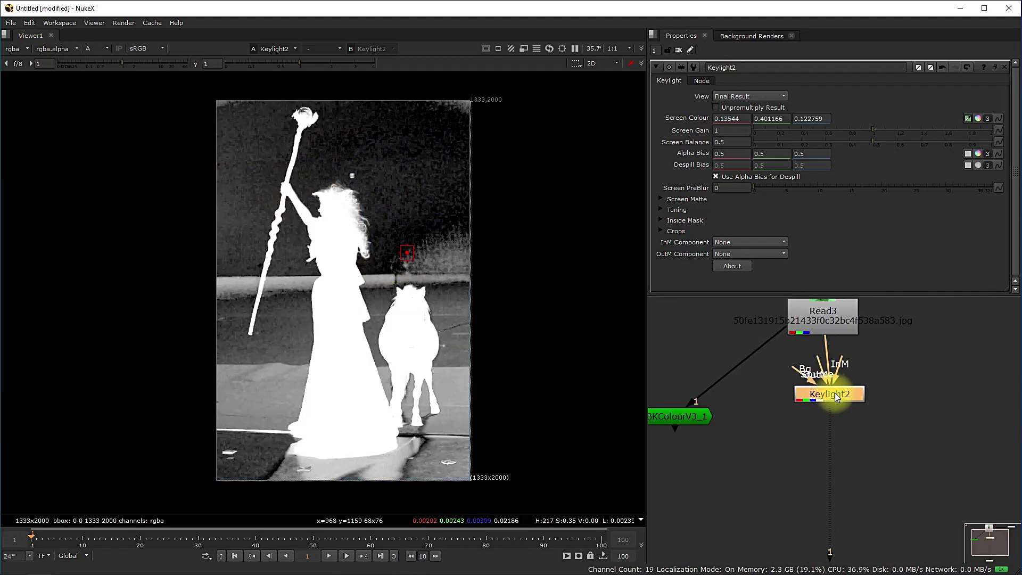
{"action": "scroll", "coordinate": [839, 399], "scroll_direction": "down", "scroll_amount": 2}
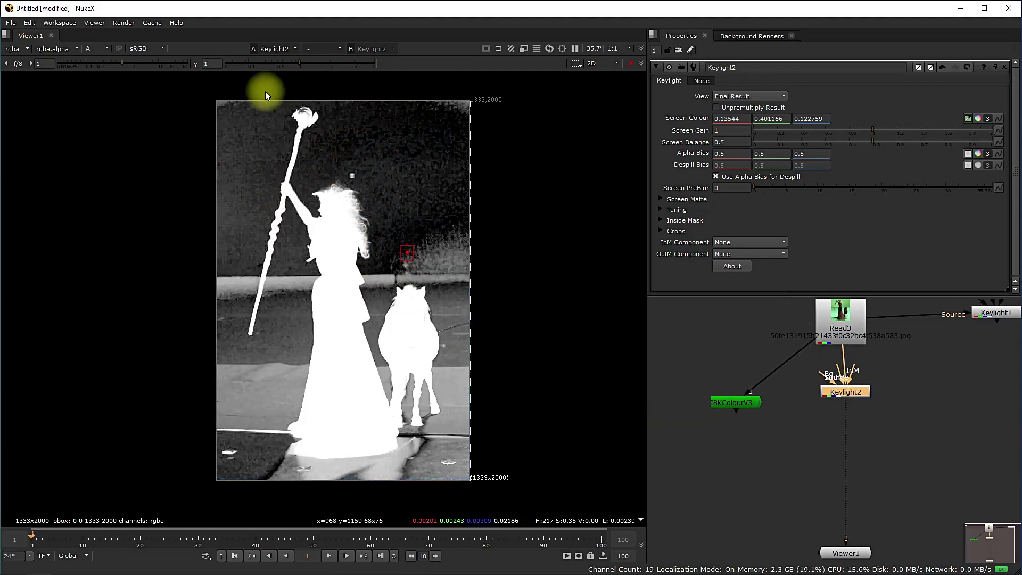
Step: Lower the viewer gamma to 0.03 and set the new Keylight's Clip White to 0.695 to solidify the subject
{"action": "left_click_drag", "start_coordinate": [295, 62], "coordinate": [238, 65]}
{"action": "scroll", "coordinate": [350, 221], "scroll_direction": "up", "scroll_amount": 3}
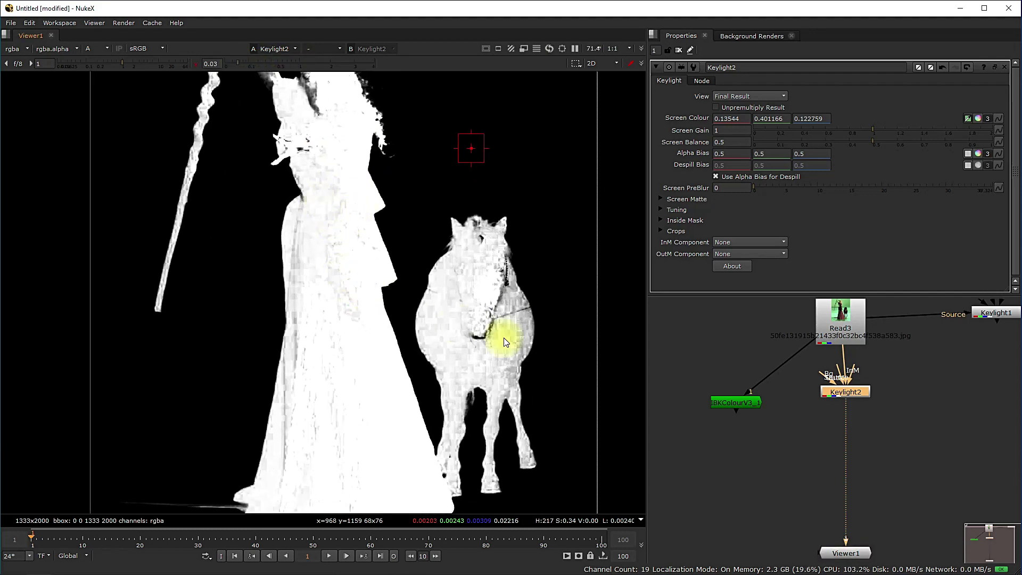
{"action": "left_click", "coordinate": [661, 198]}
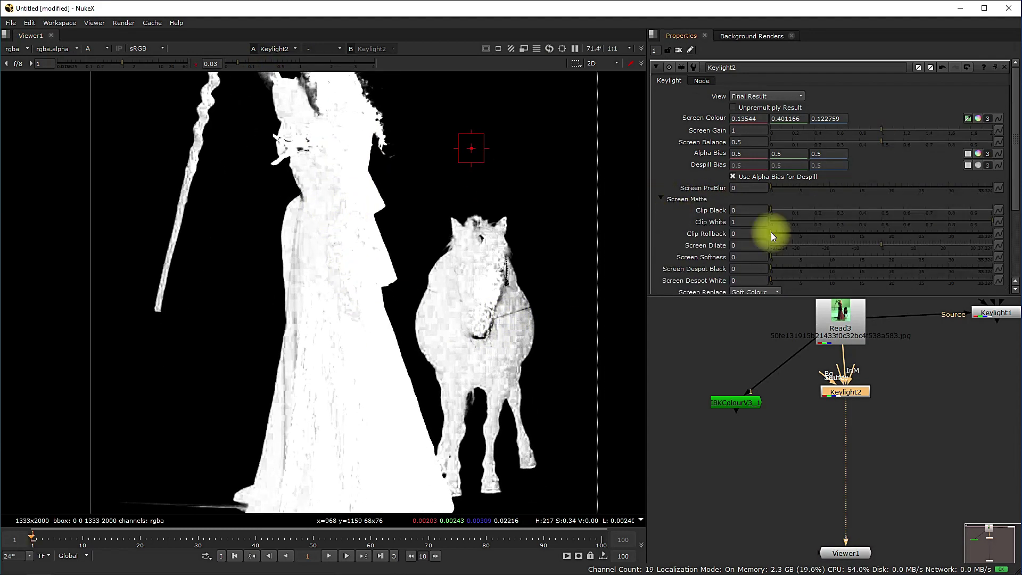
{"action": "left_click_drag", "start_coordinate": [989, 221], "coordinate": [924, 225]}
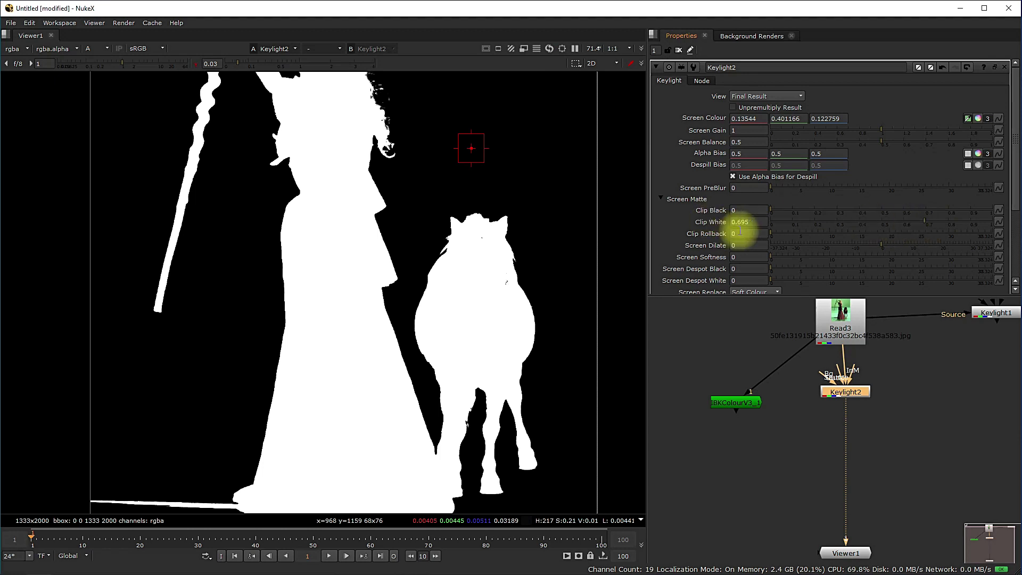
Step: Check the full Keylight matte for leftover grey areas at different viewer gamma values, including 0.64
{"action": "scroll", "coordinate": [374, 225], "scroll_direction": "down", "scroll_amount": 3}
{"action": "middle_click_drag", "start_coordinate": [425, 214], "coordinate": [426, 228]}
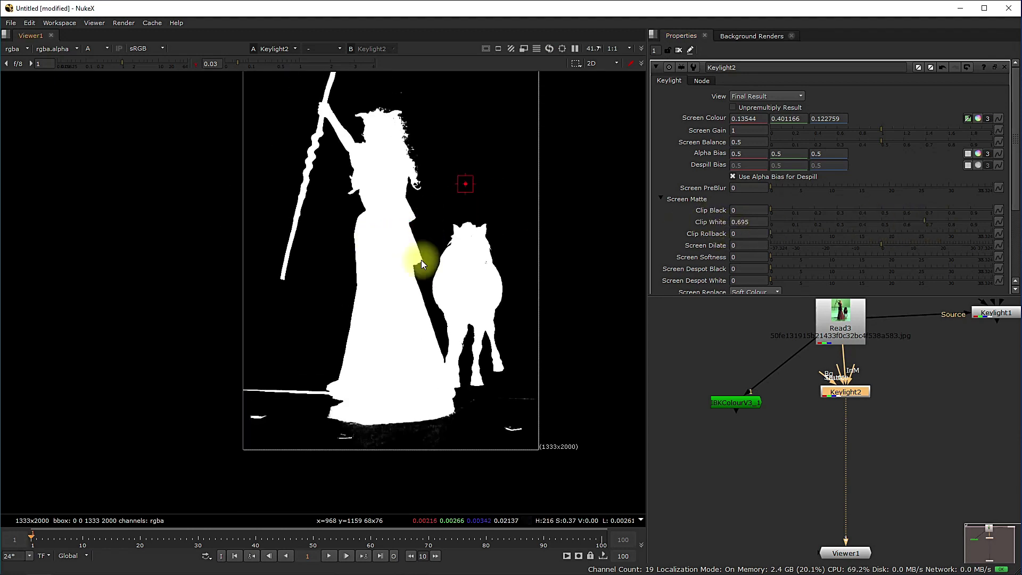
{"action": "scroll", "coordinate": [411, 197], "scroll_direction": "down", "scroll_amount": 1}
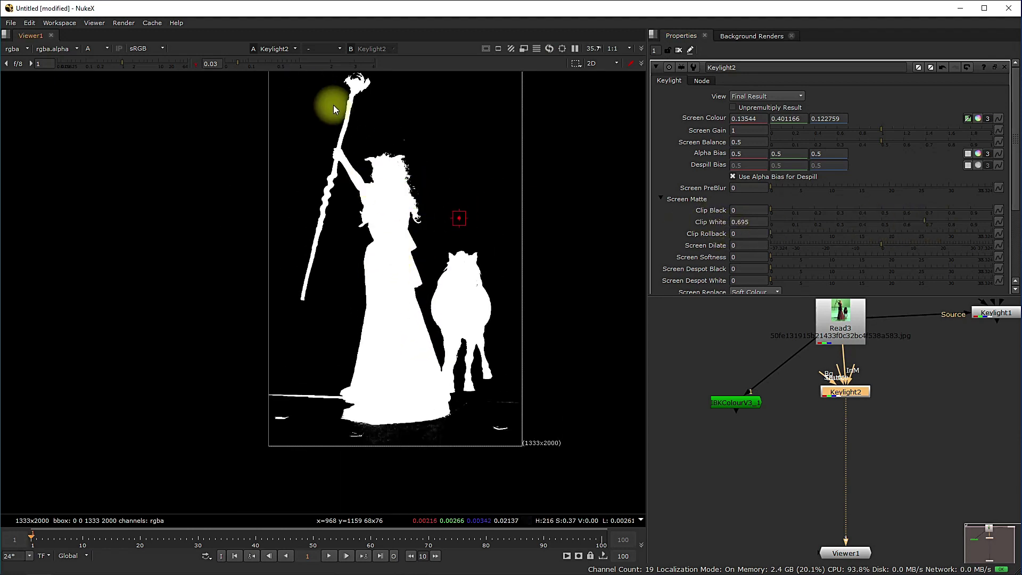
{"action": "left_click", "coordinate": [284, 63]}
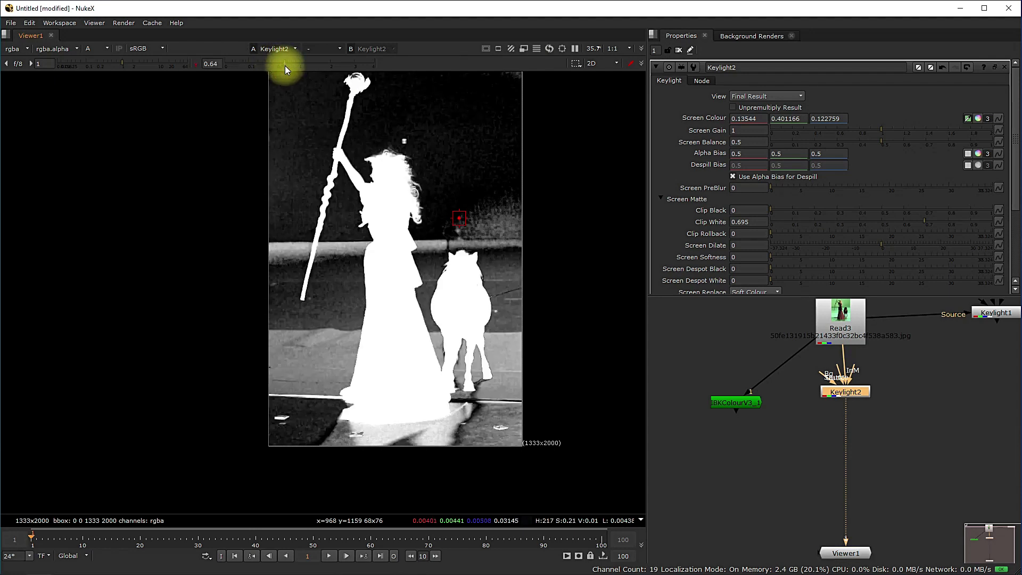
{"action": "left_click", "coordinate": [205, 64]}
{"action": "type", "text": "1"}
{"action": "key", "text": "Return"}
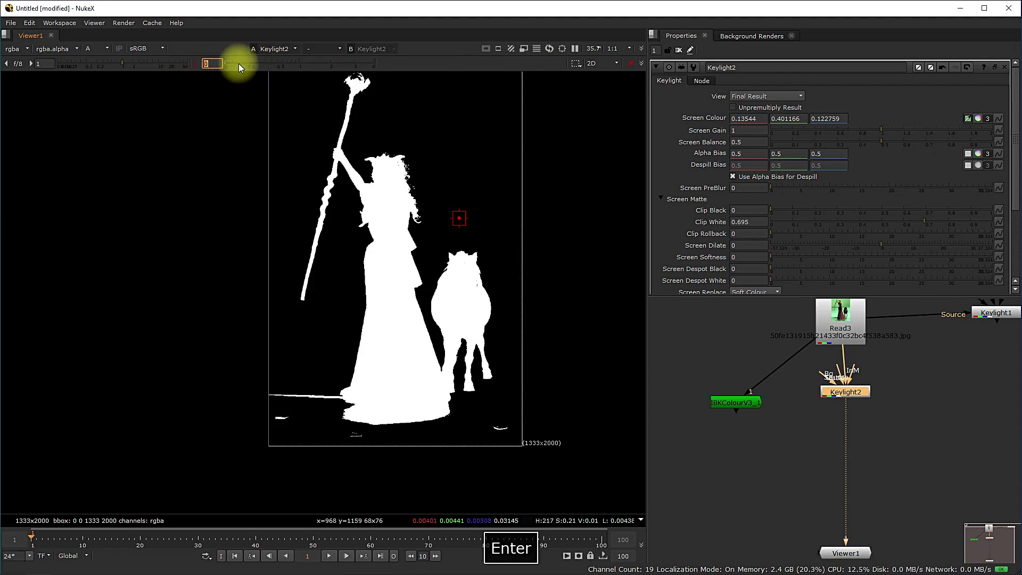
Step: Create a clone of the Keylight2 node that is fed by Read3
{"action": "left_click_drag", "start_coordinate": [799, 356], "coordinate": [794, 359]}
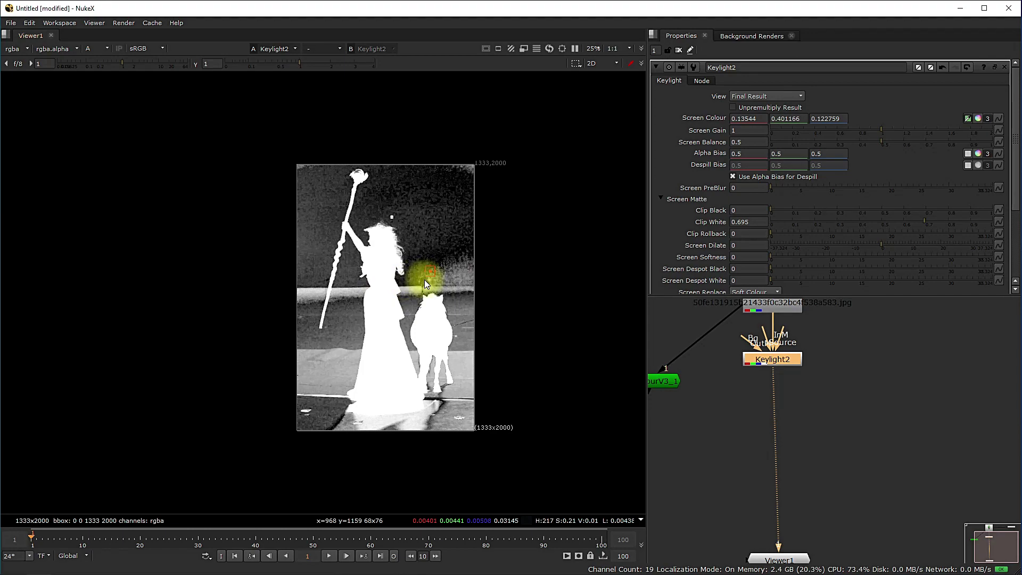
{"action": "scroll", "coordinate": [381, 230], "scroll_direction": "up", "scroll_amount": 5}
{"action": "scroll", "coordinate": [375, 238], "scroll_direction": "down", "scroll_amount": 5}
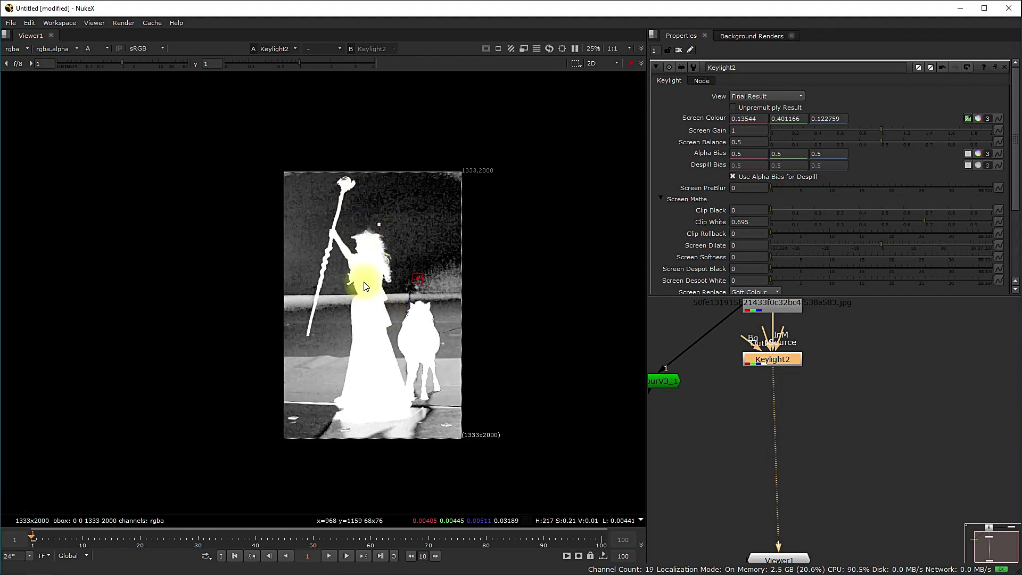
{"action": "scroll", "coordinate": [764, 410], "scroll_direction": "down", "scroll_amount": 2}
{"action": "middle_click_drag", "start_coordinate": [763, 410], "coordinate": [761, 401]}
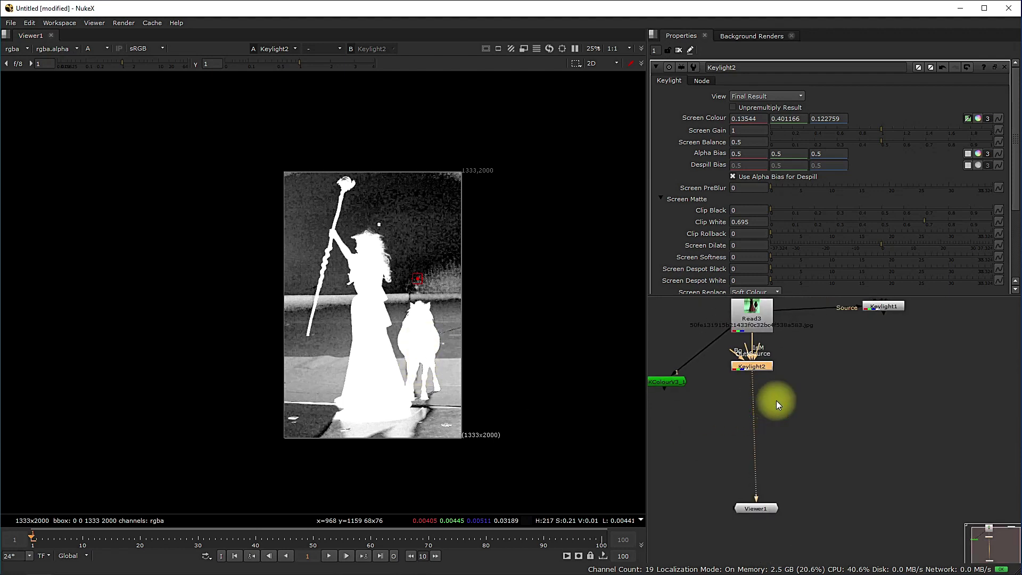
{"action": "left_click", "coordinate": [776, 401]}
{"action": "left_click", "coordinate": [766, 368]}
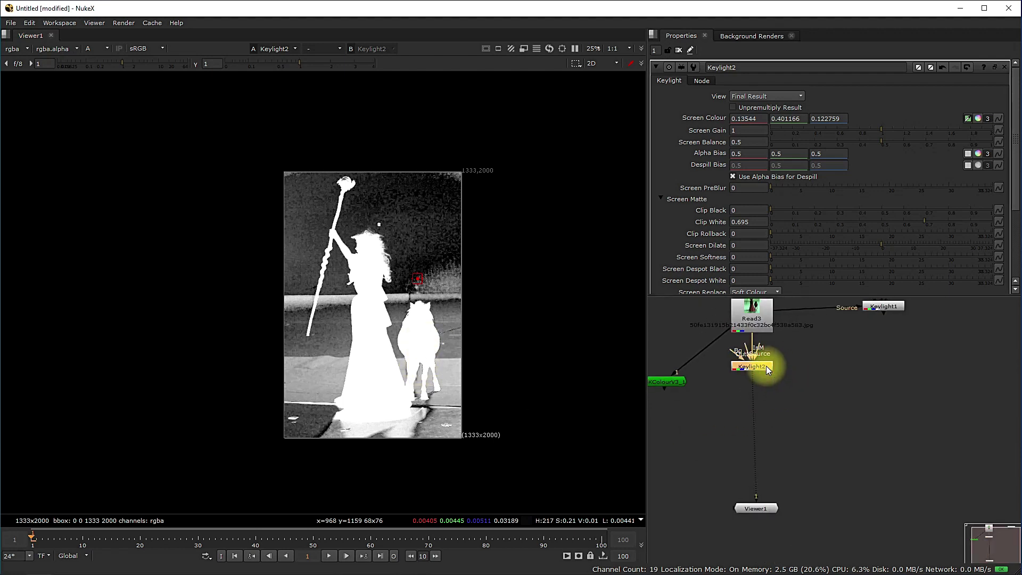
{"action": "key", "text": "alt+k"}
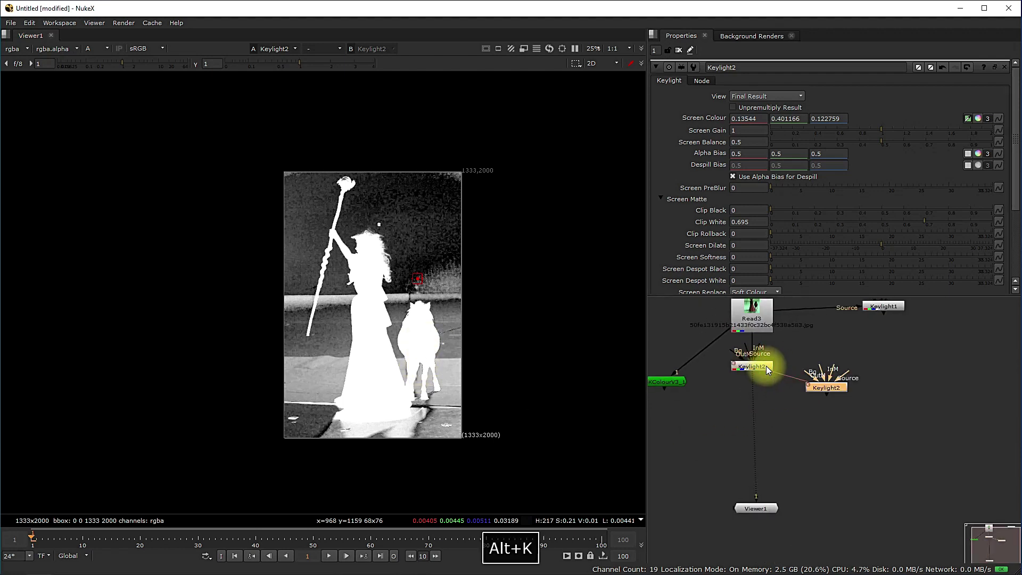
Step: Place the cloned Keylight2 below the original and show the clone's output in Viewer1
{"action": "scroll", "coordinate": [791, 406], "scroll_direction": "up", "scroll_amount": 2}
{"action": "left_click_drag", "start_coordinate": [838, 381], "coordinate": [796, 433]}
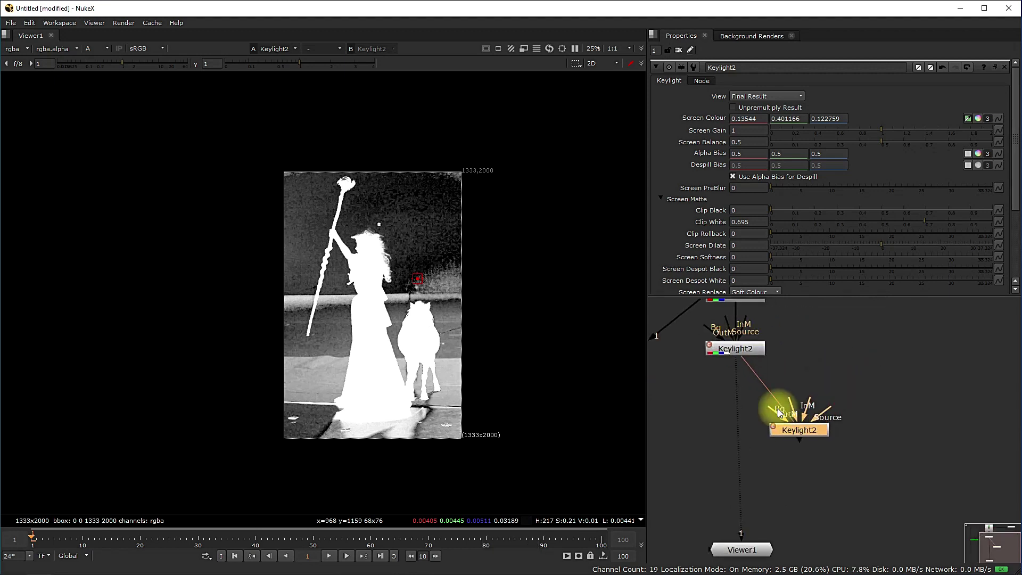
{"action": "mouse_move", "coordinate": [751, 348]}
{"action": "left_mouse_down"}
{"action": "mouse_move", "coordinate": [803, 349]}
{"action": "mouse_move", "coordinate": [778, 345]}
{"action": "left_mouse_up"}
{"action": "left_click_drag", "start_coordinate": [812, 428], "coordinate": [855, 445]}
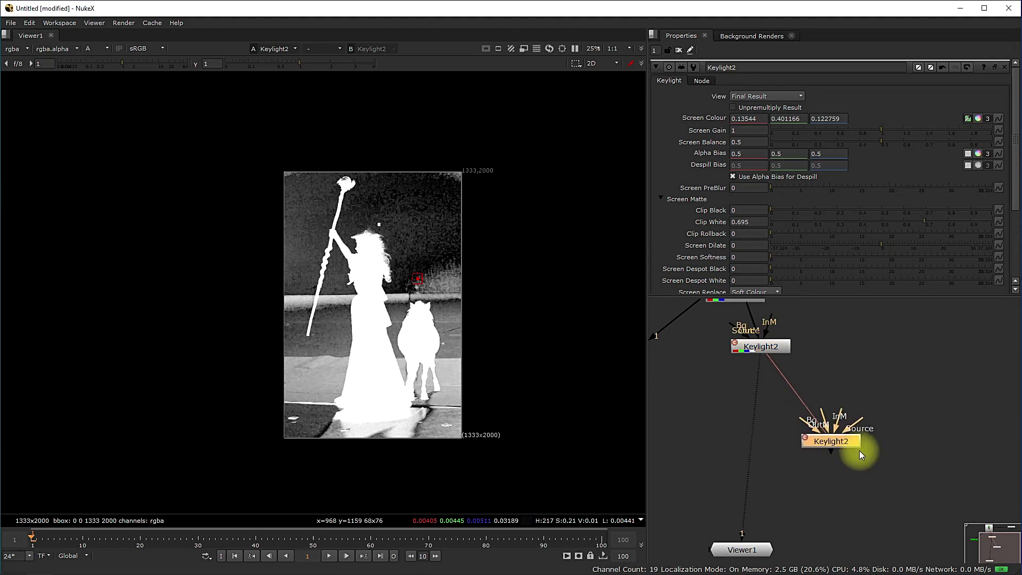
{"action": "left_click_drag", "start_coordinate": [761, 358], "coordinate": [784, 440]}
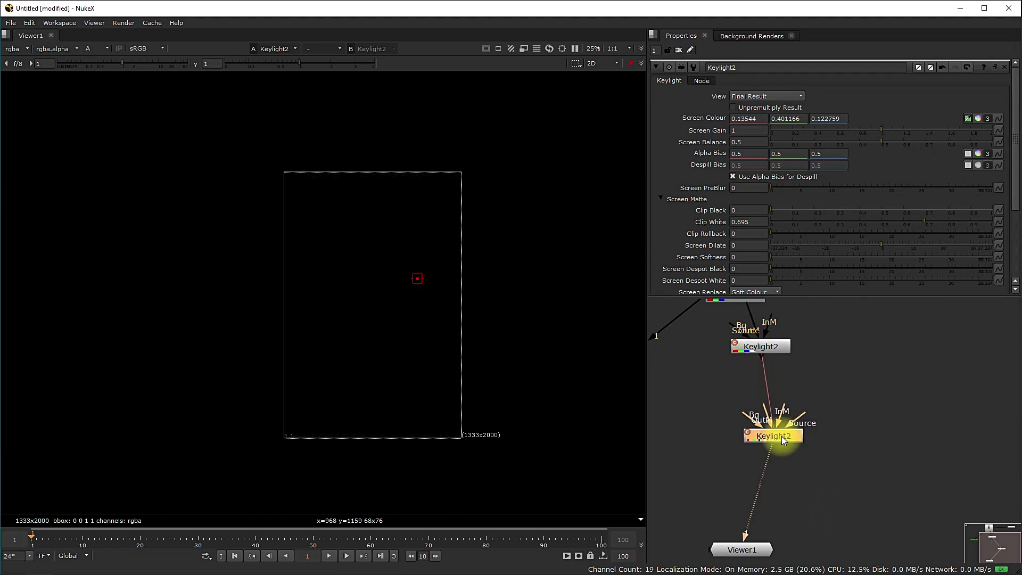
Step: Align the cloned Keylight2 directly beneath the original Keylight2 node
{"action": "left_click", "coordinate": [773, 349]}
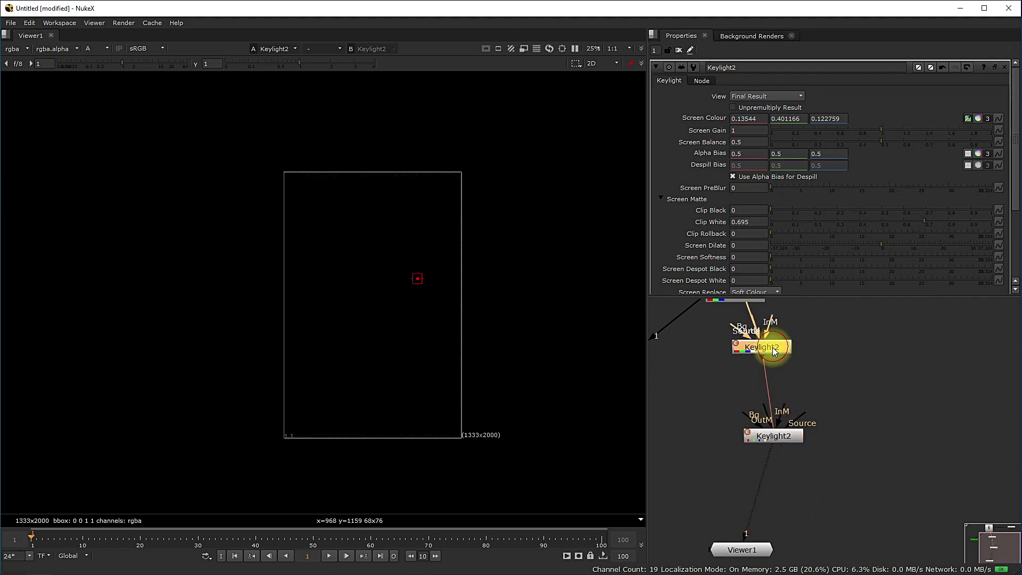
{"action": "left_click", "coordinate": [756, 433]}
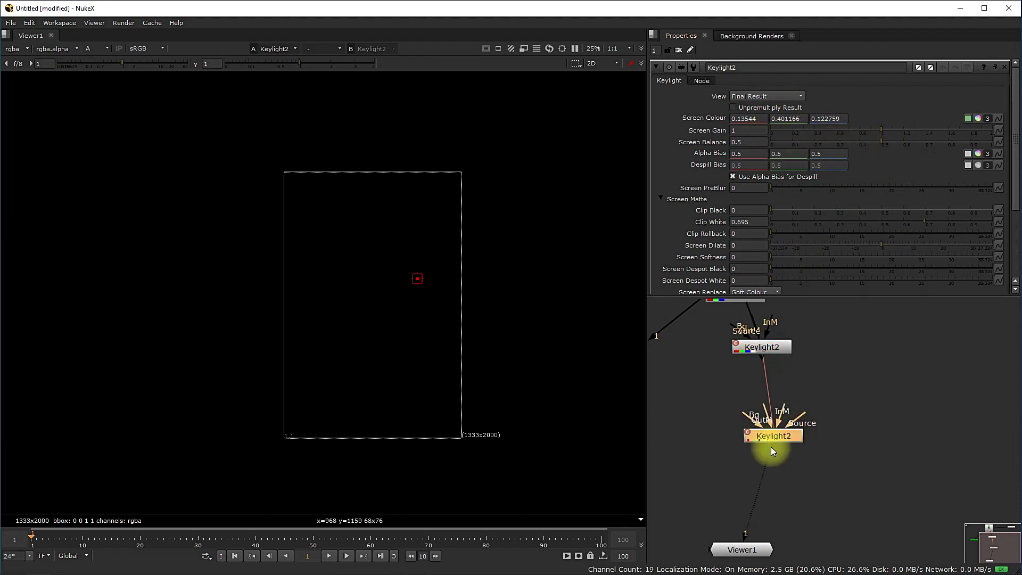
{"action": "scroll", "coordinate": [784, 440], "scroll_direction": "down", "scroll_amount": 1}
{"action": "middle_click_drag", "start_coordinate": [784, 440], "coordinate": [774, 430]}
{"action": "scroll", "coordinate": [774, 429], "scroll_direction": "up", "scroll_amount": 3}
{"action": "middle_click_drag", "start_coordinate": [807, 327], "coordinate": [818, 383]}
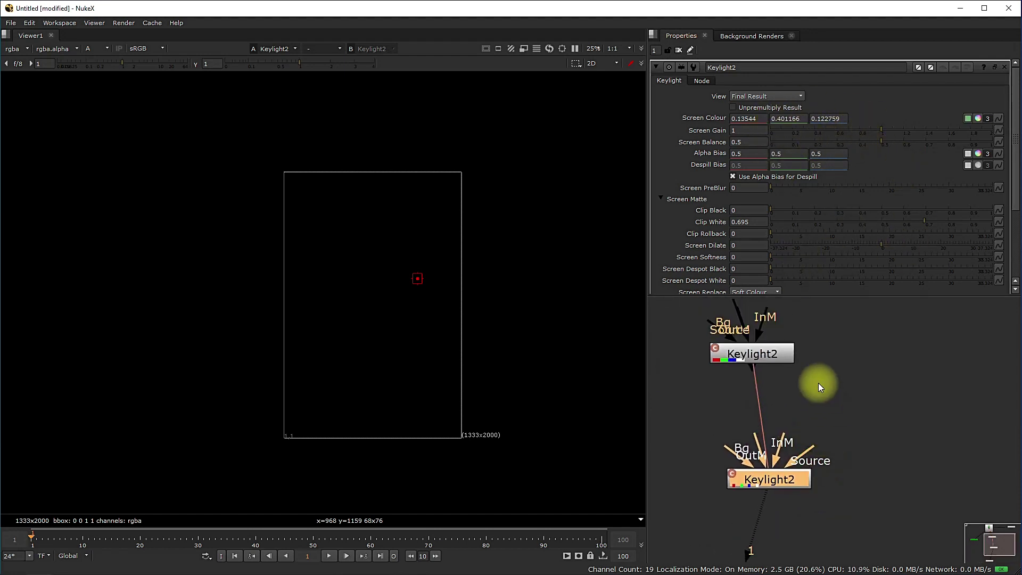
{"action": "left_click", "coordinate": [755, 354]}
{"action": "scroll", "coordinate": [787, 393], "scroll_direction": "down", "scroll_amount": 2}
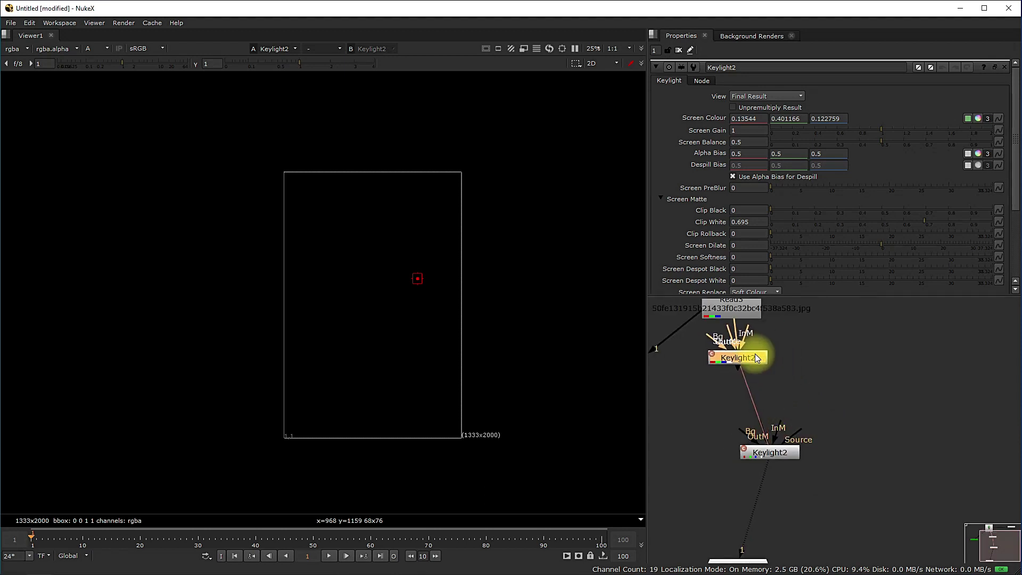
{"action": "left_click_drag", "start_coordinate": [778, 453], "coordinate": [745, 459]}
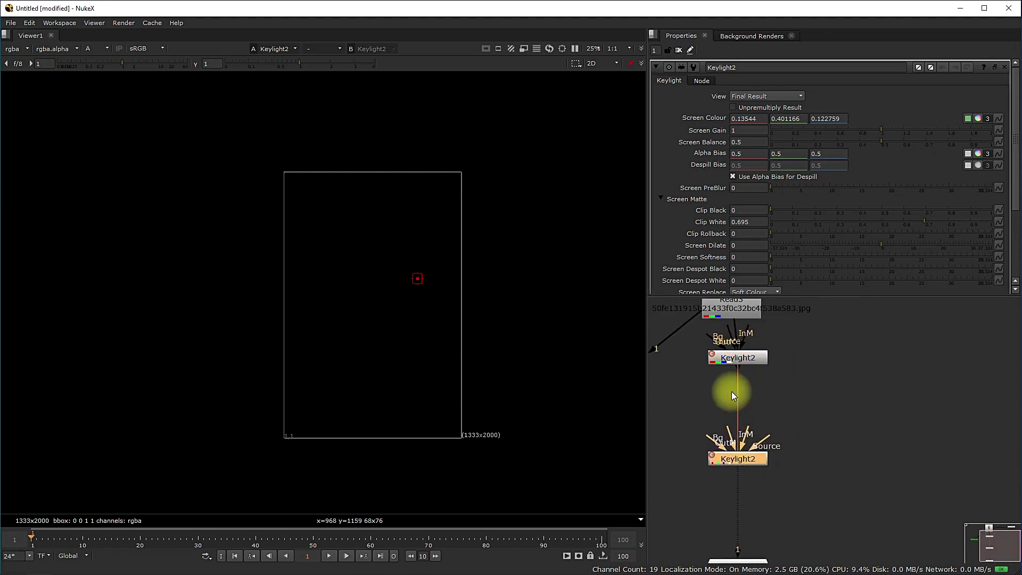
{"action": "scroll", "coordinate": [735, 402], "scroll_direction": "up", "scroll_amount": 2}
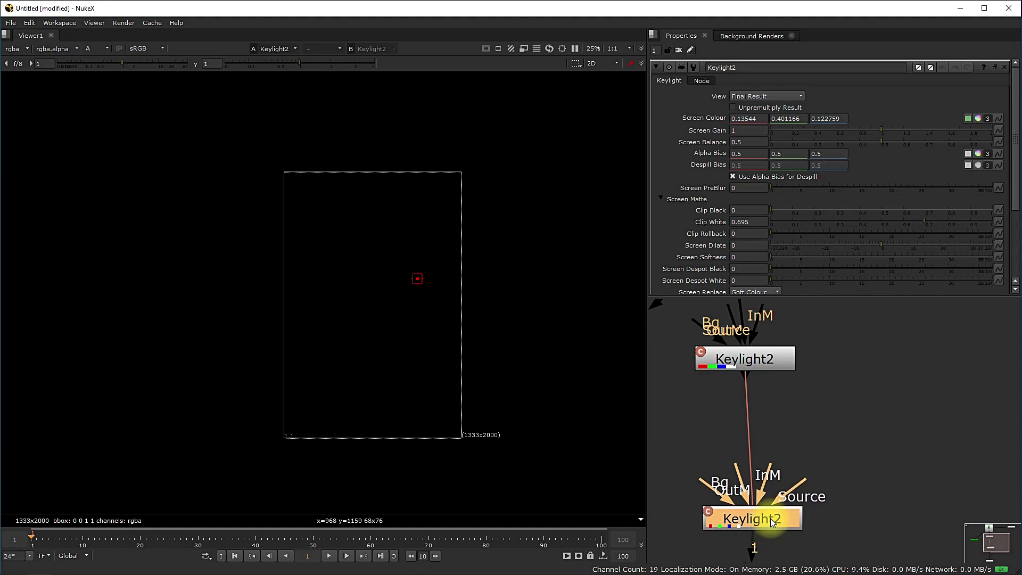
{"action": "scroll", "coordinate": [785, 414], "scroll_direction": "down", "scroll_amount": 3}
{"action": "left_click", "coordinate": [775, 379]}
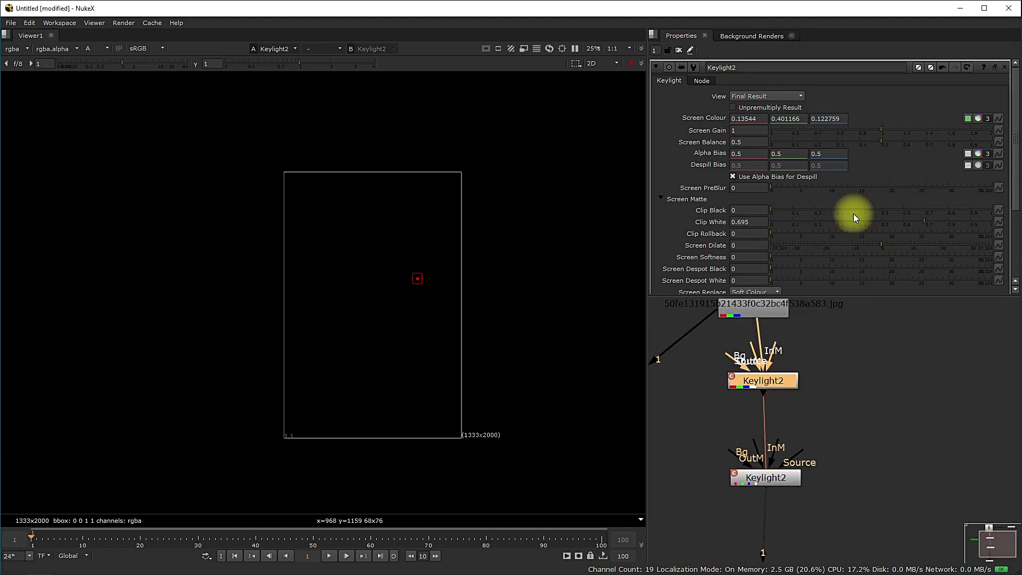
{"action": "mouse_move", "coordinate": [785, 380]}
{"action": "left_mouse_down"}
{"action": "mouse_move", "coordinate": [844, 394]}
{"action": "mouse_move", "coordinate": [768, 388]}
{"action": "mouse_move", "coordinate": [797, 378]}
{"action": "mouse_move", "coordinate": [762, 384]}
{"action": "mouse_move", "coordinate": [783, 381]}
{"action": "left_mouse_up"}
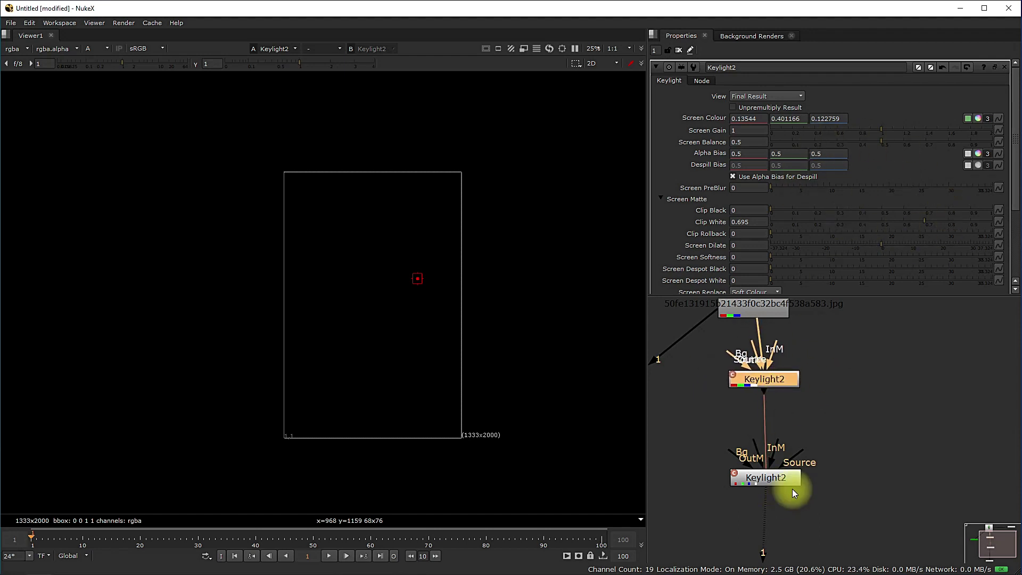
{"action": "middle_click_drag", "start_coordinate": [791, 489], "coordinate": [813, 450]}
{"action": "mouse_move", "coordinate": [812, 446]}
{"action": "left_mouse_down"}
{"action": "mouse_move", "coordinate": [802, 460]}
{"action": "mouse_move", "coordinate": [843, 463]}
{"action": "mouse_move", "coordinate": [819, 457]}
{"action": "left_mouse_up"}
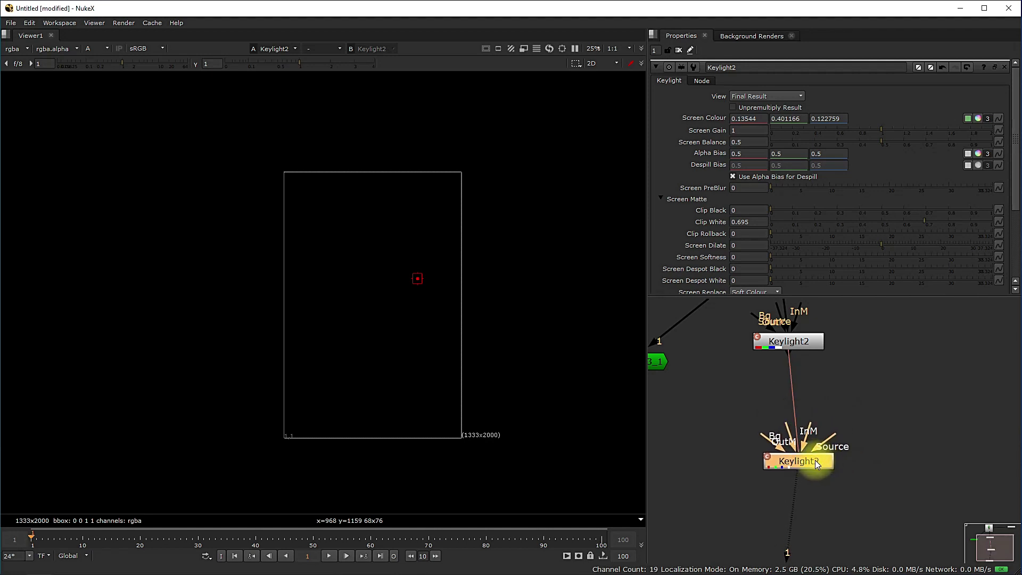
{"action": "mouse_move", "coordinate": [800, 342]}
{"action": "left_mouse_down"}
{"action": "mouse_move", "coordinate": [832, 349]}
{"action": "mouse_move", "coordinate": [812, 346]}
{"action": "left_mouse_up"}
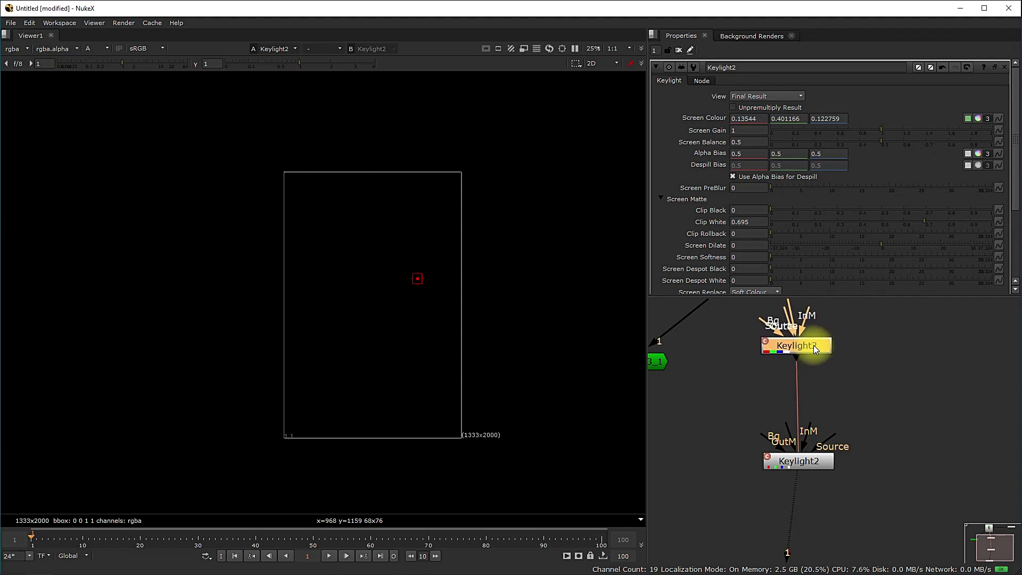
{"action": "left_click", "coordinate": [809, 465]}
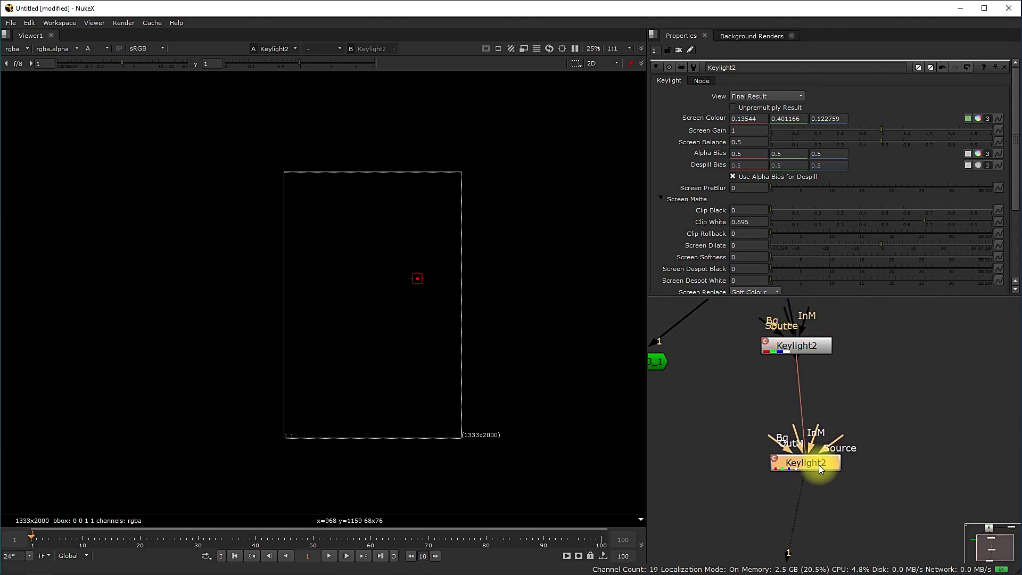
Step: Connect the Source input of the cloned Keylight2 to the IBKColourV3_1 node
{"action": "scroll", "coordinate": [818, 465], "scroll_direction": "down", "scroll_amount": 2}
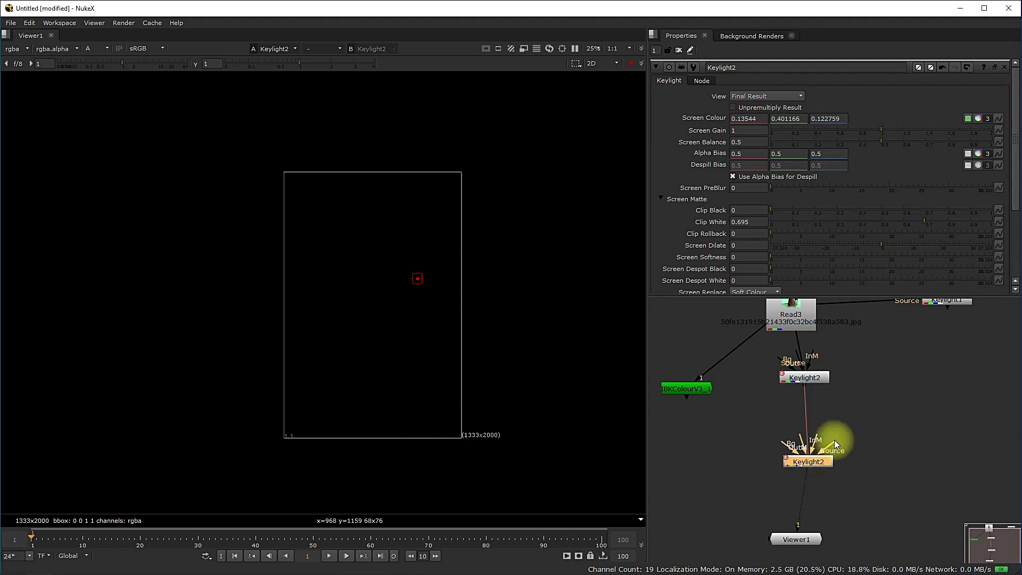
{"action": "scroll", "coordinate": [855, 429], "scroll_direction": "down", "scroll_amount": 2}
{"action": "scroll", "coordinate": [824, 342], "scroll_direction": "up", "scroll_amount": 2}
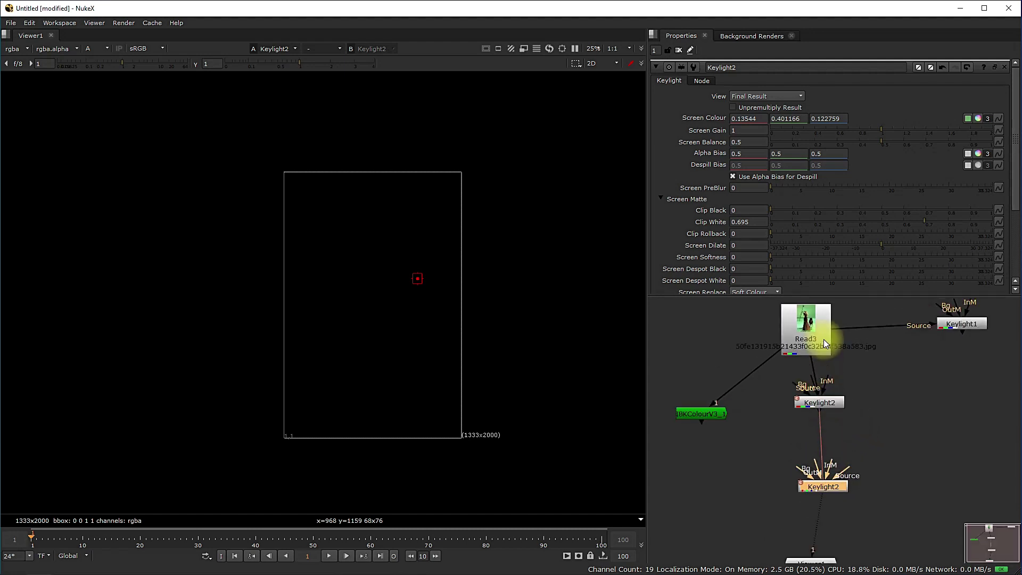
{"action": "left_click", "coordinate": [831, 404]}
{"action": "left_click_drag", "start_coordinate": [826, 487], "coordinate": [706, 413]}
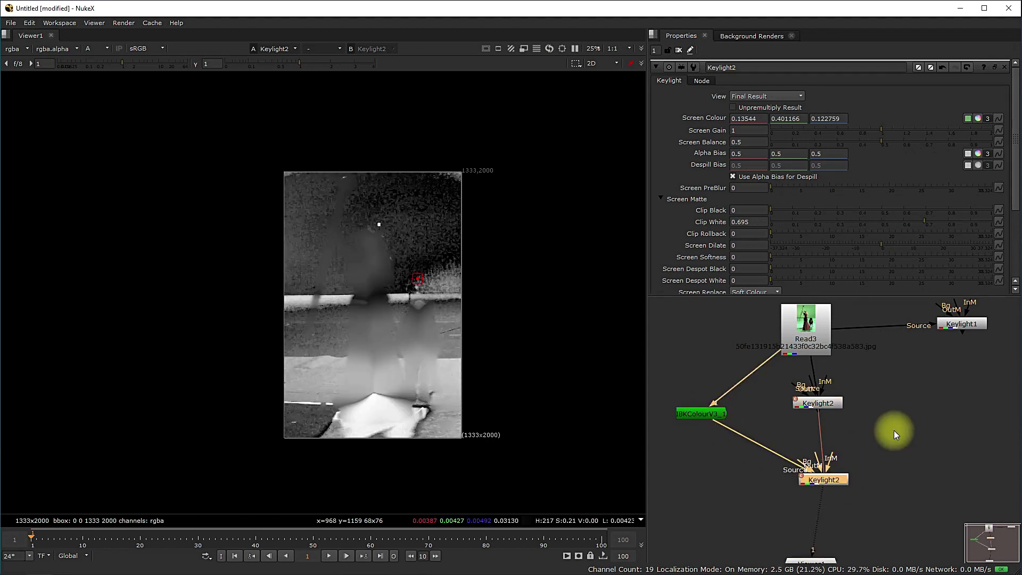
Step: Compare the alpha of the original Keylight2 with that of its clone in the viewer
{"action": "left_click", "coordinate": [837, 407]}
{"action": "key", "text": "1"}
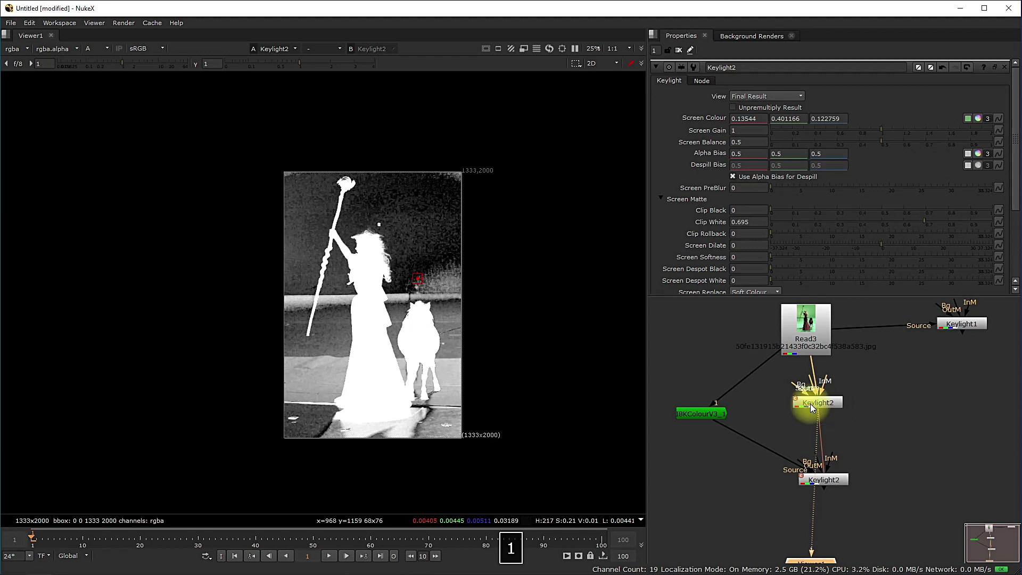
{"action": "left_click_drag", "start_coordinate": [825, 403], "coordinate": [829, 406]}
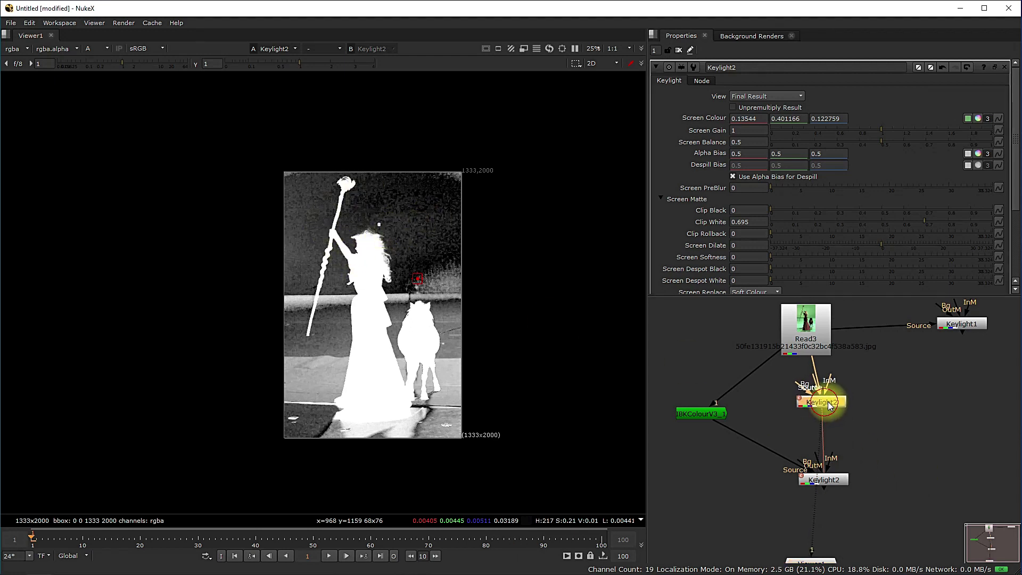
{"action": "left_click", "coordinate": [838, 482]}
{"action": "key", "text": "1"}
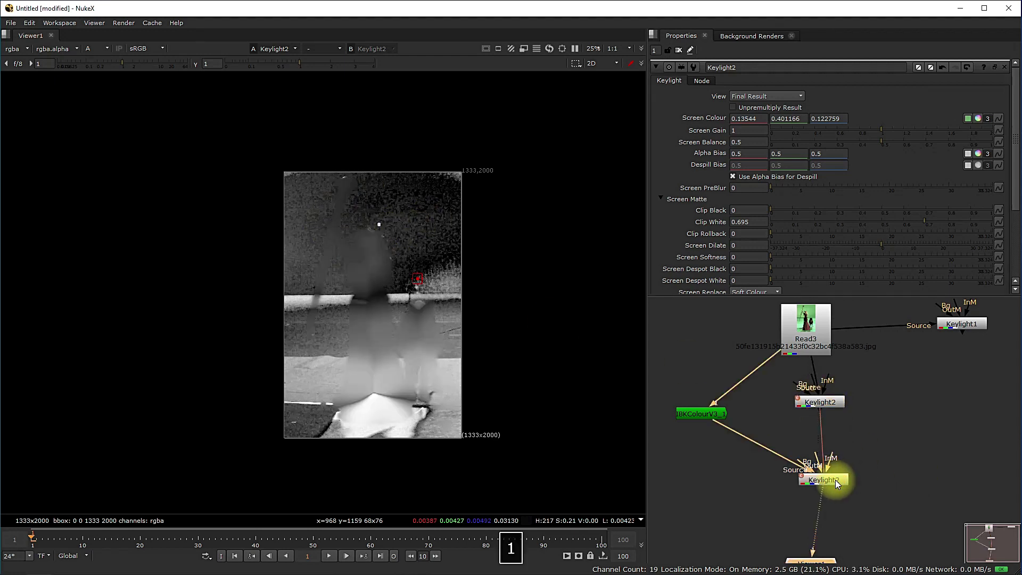
{"action": "left_click", "coordinate": [761, 412]}
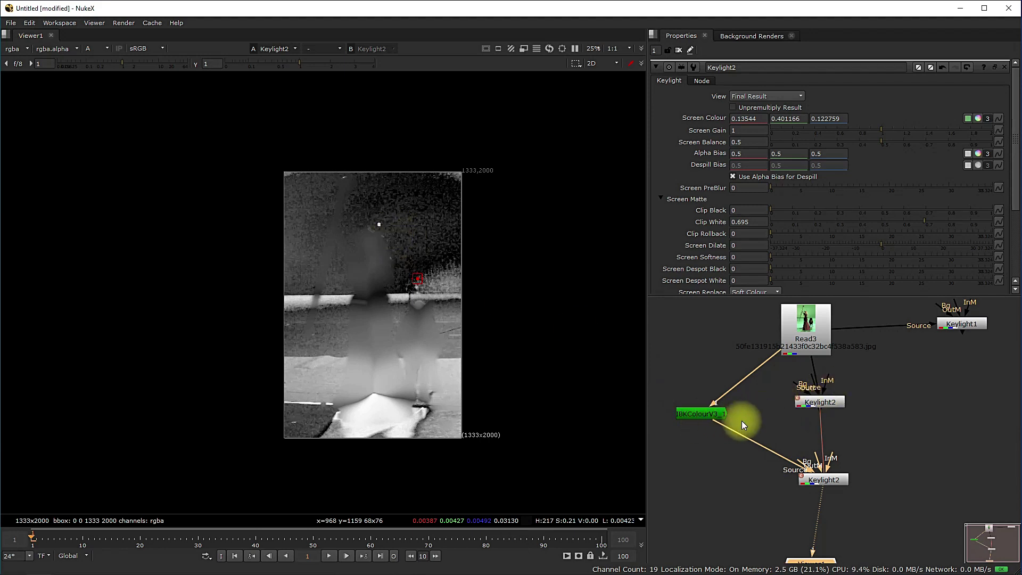
Step: Add an Invert node to the output of the original Keylight2 and place it beside that keyer
{"action": "middle_click_drag", "start_coordinate": [887, 432], "coordinate": [852, 424]}
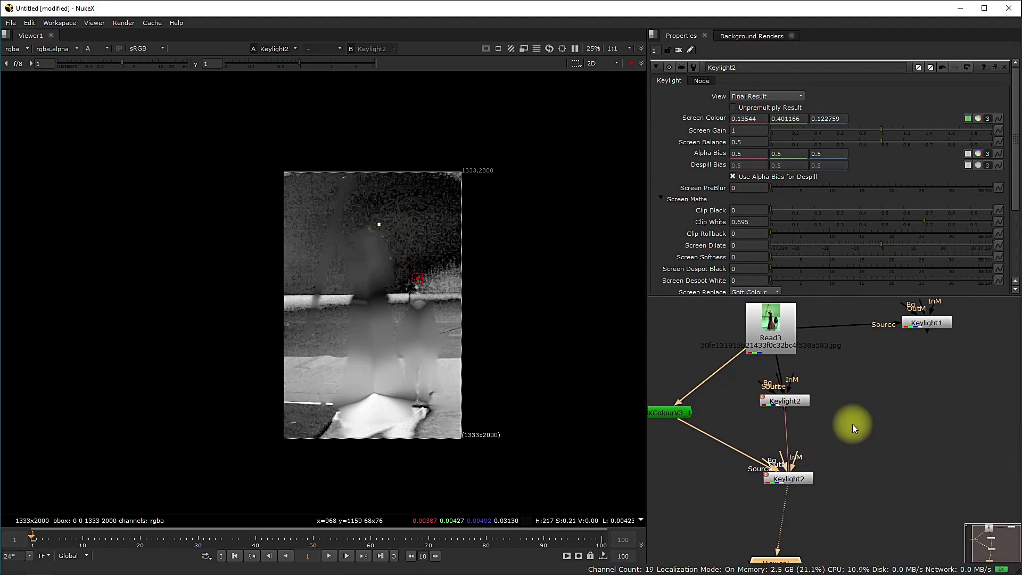
{"action": "left_click", "coordinate": [803, 401]}
{"action": "key", "text": "Tab"}
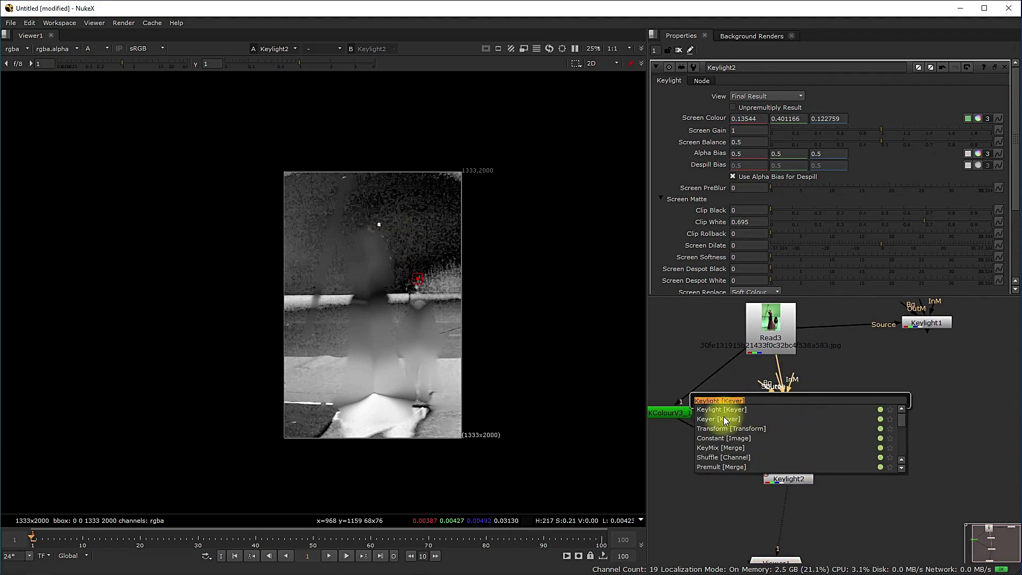
{"action": "type", "text": "in"}
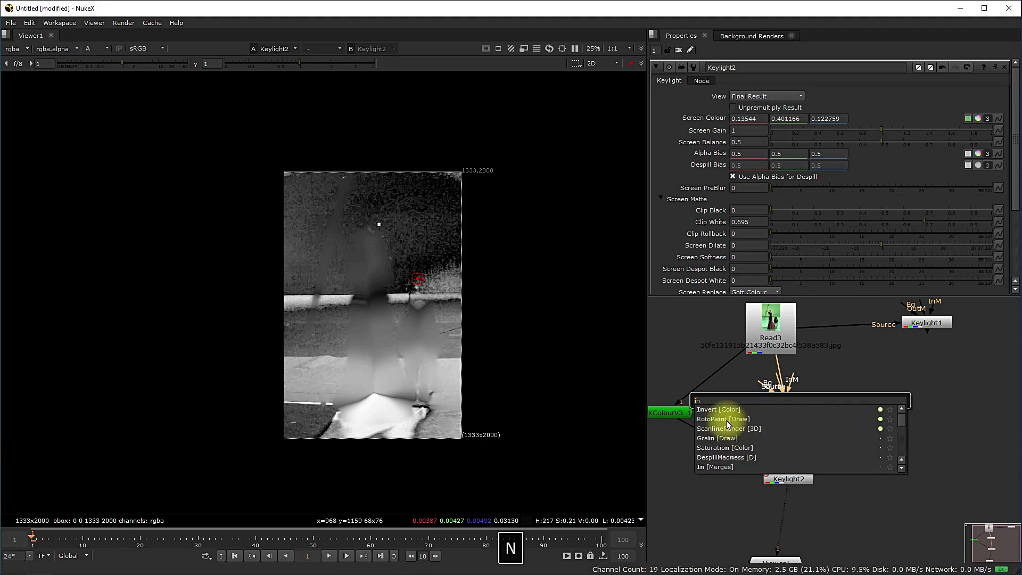
{"action": "left_click", "coordinate": [730, 409]}
{"action": "left_click_drag", "start_coordinate": [781, 415], "coordinate": [869, 407]}
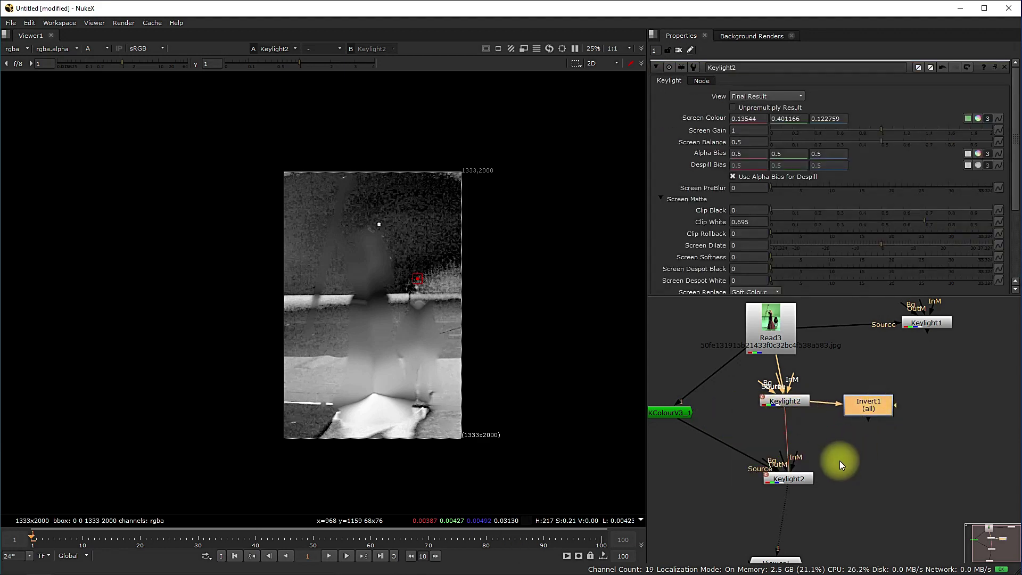
Step: Add a second Invert node to the output of the cloned Keylight2 and place it beside the clone
{"action": "left_click", "coordinate": [791, 478]}
{"action": "key", "text": "Tab"}
{"action": "left_click", "coordinate": [795, 478]}
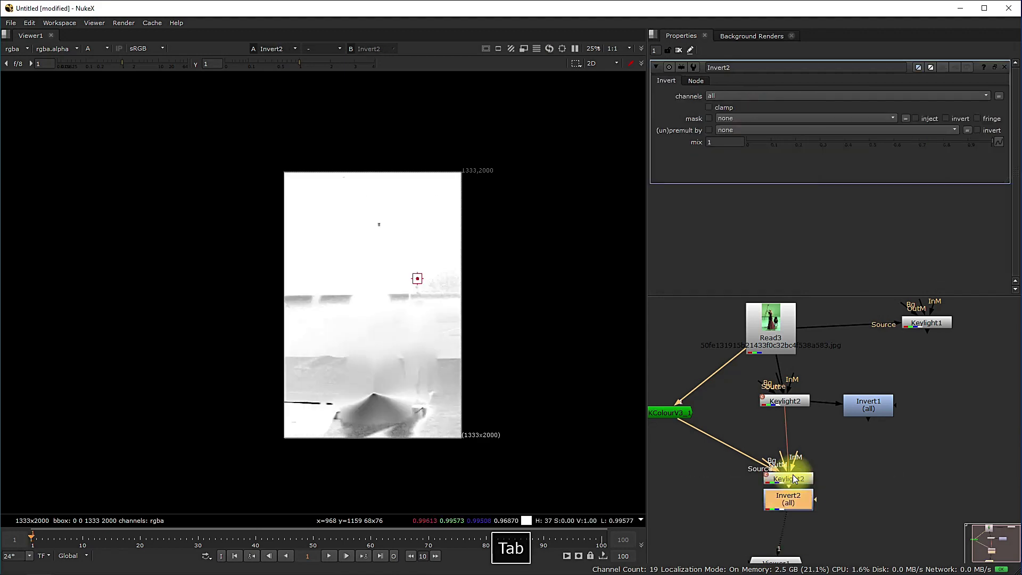
{"action": "left_click_drag", "start_coordinate": [807, 500], "coordinate": [881, 475]}
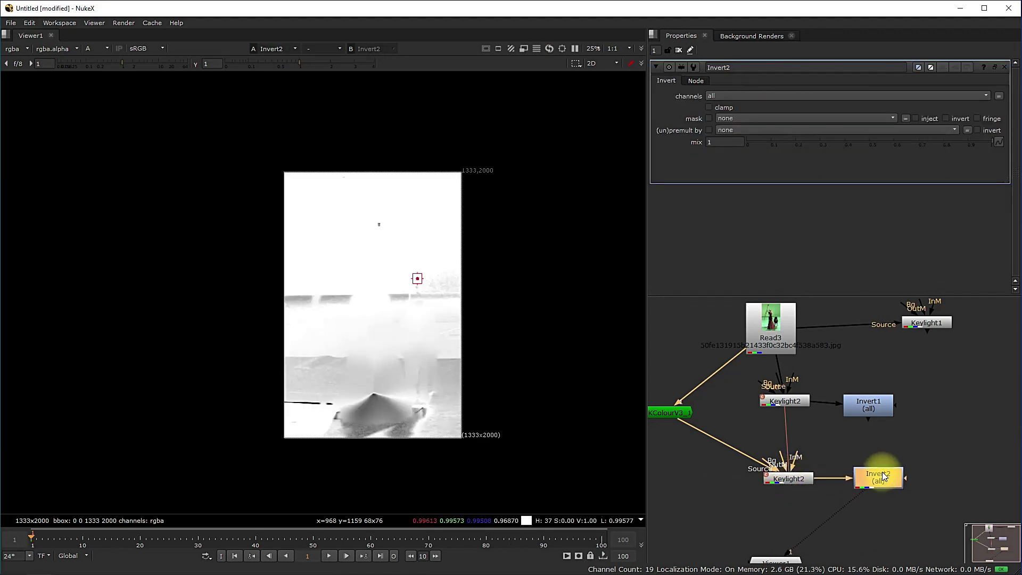
Step: Tidy the position of Invert1 and add an unconnected Merge node next to the two Invert nodes
{"action": "middle_click_drag", "start_coordinate": [901, 448], "coordinate": [710, 447]}
{"action": "left_click_drag", "start_coordinate": [676, 414], "coordinate": [686, 409]}
{"action": "scroll", "coordinate": [737, 444], "scroll_direction": "down", "scroll_amount": 2}
{"action": "middle_click_drag", "start_coordinate": [739, 445], "coordinate": [784, 453]}
{"action": "left_click", "coordinate": [799, 494]}
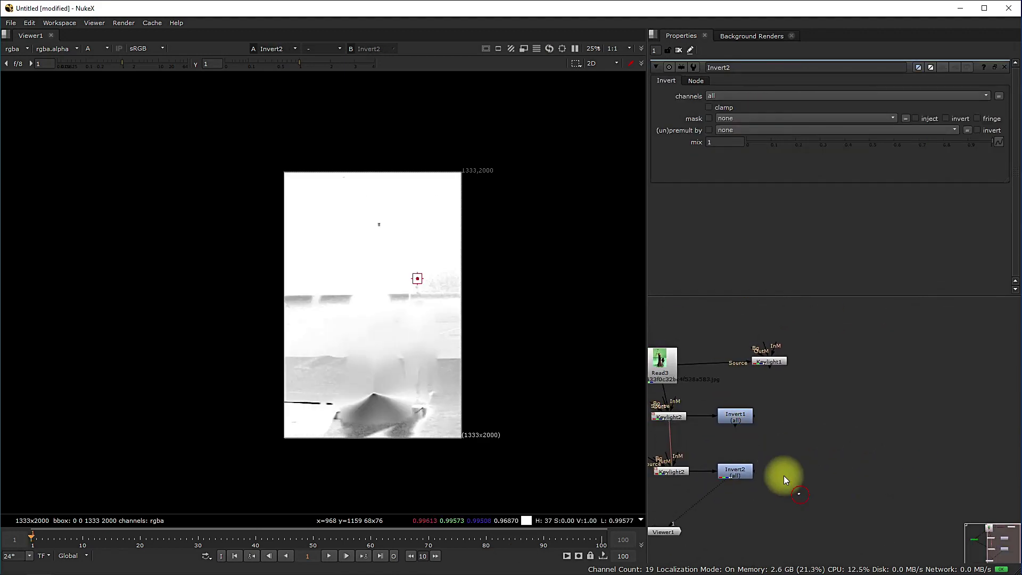
{"action": "left_click_drag", "start_coordinate": [784, 475], "coordinate": [733, 417]}
{"action": "left_click", "coordinate": [802, 415]}
{"action": "left_click", "coordinate": [792, 428]}
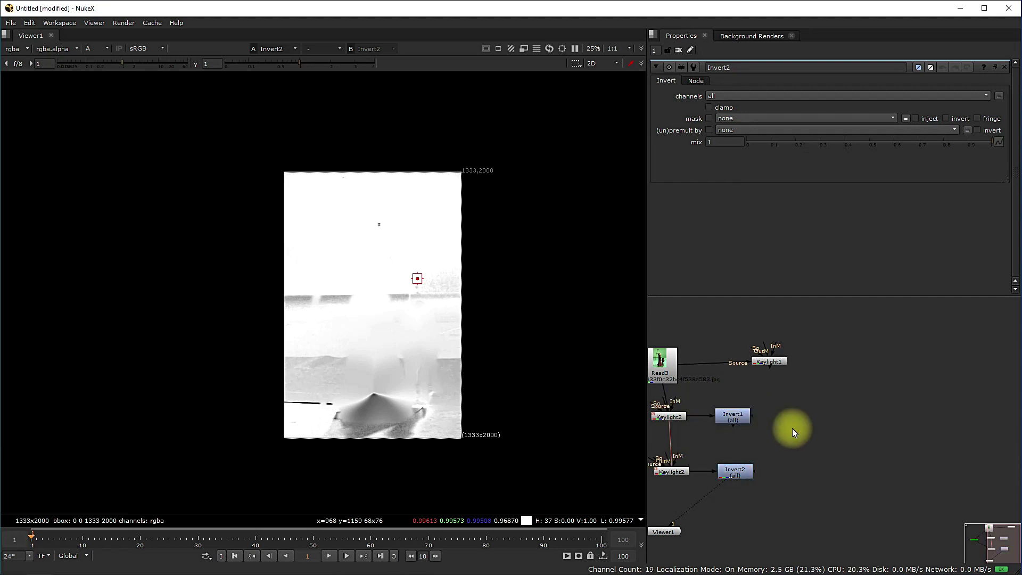
{"action": "key", "text": "m"}
{"action": "scroll", "coordinate": [791, 428], "scroll_direction": "up", "scroll_amount": 2}
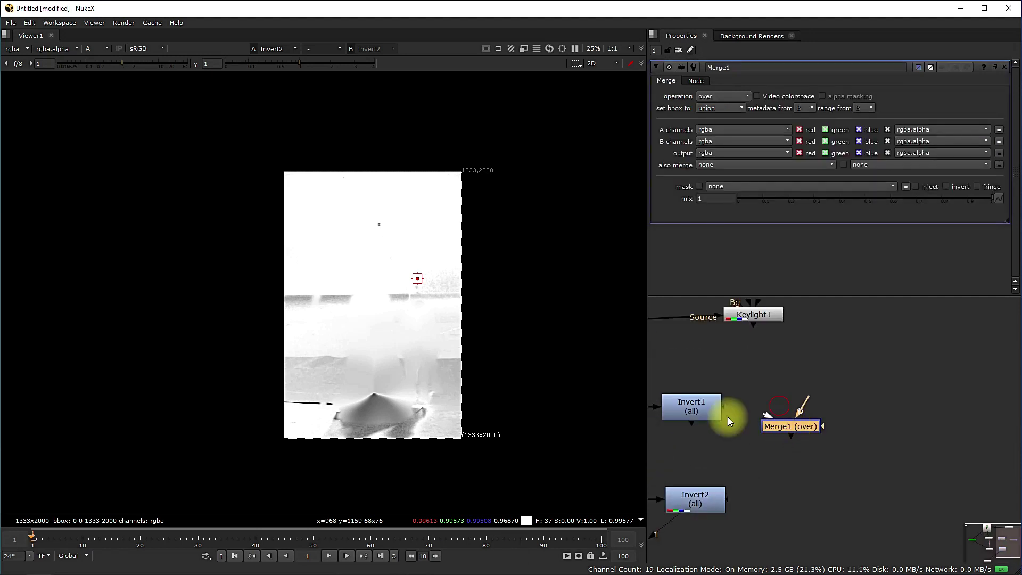
Step: Connect Merge1's A input to Invert1 and its B input to Invert2, and set its operation to divide
{"action": "scroll", "coordinate": [791, 436], "scroll_direction": "down", "scroll_amount": 1}
{"action": "left_click_drag", "start_coordinate": [805, 400], "coordinate": [738, 488]}
{"action": "scroll", "coordinate": [798, 466], "scroll_direction": "down", "scroll_amount": 2}
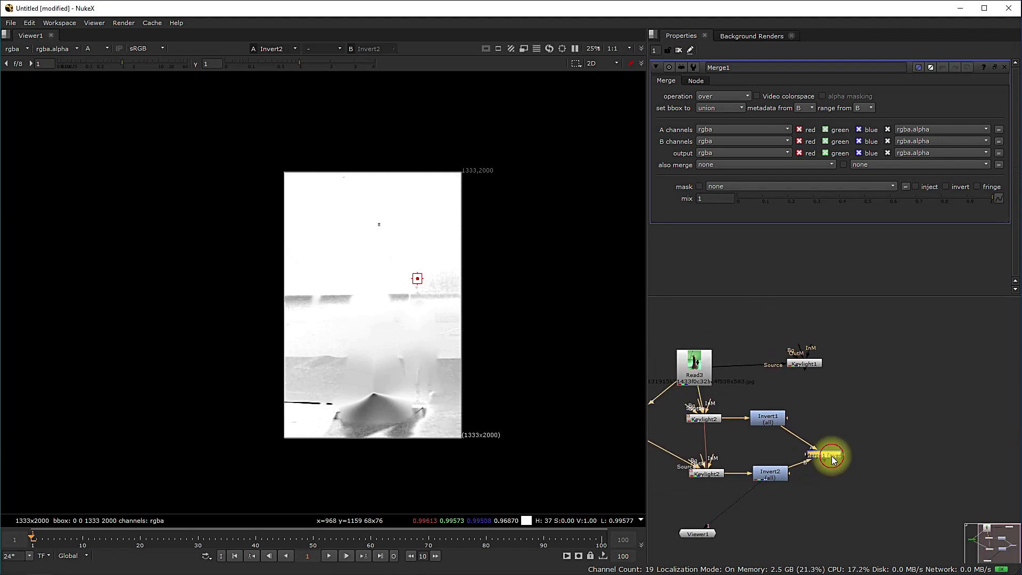
{"action": "middle_click_drag", "start_coordinate": [710, 402], "coordinate": [782, 401]}
{"action": "middle_click_drag", "start_coordinate": [902, 455], "coordinate": [841, 443]}
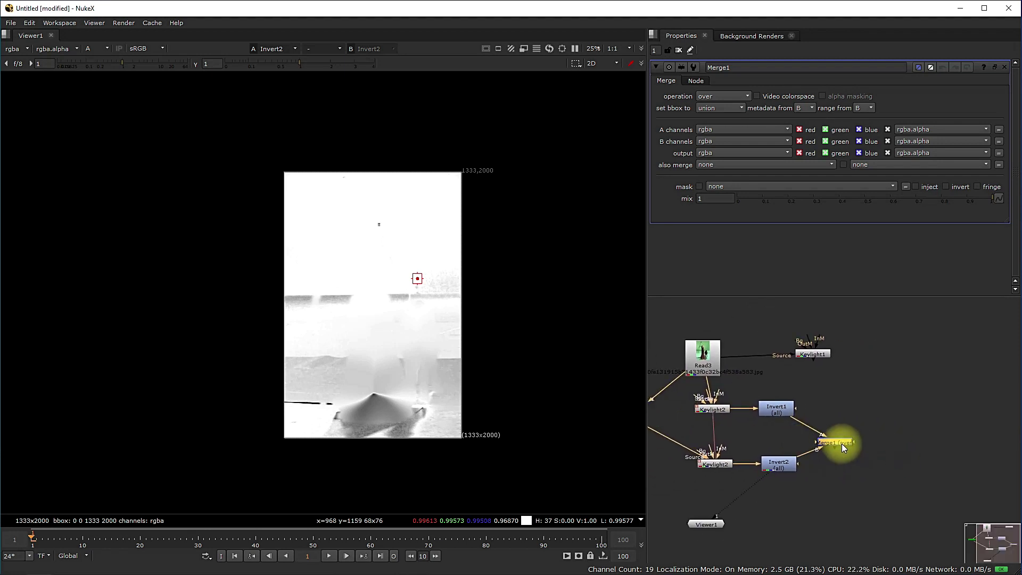
{"action": "left_click", "coordinate": [712, 97]}
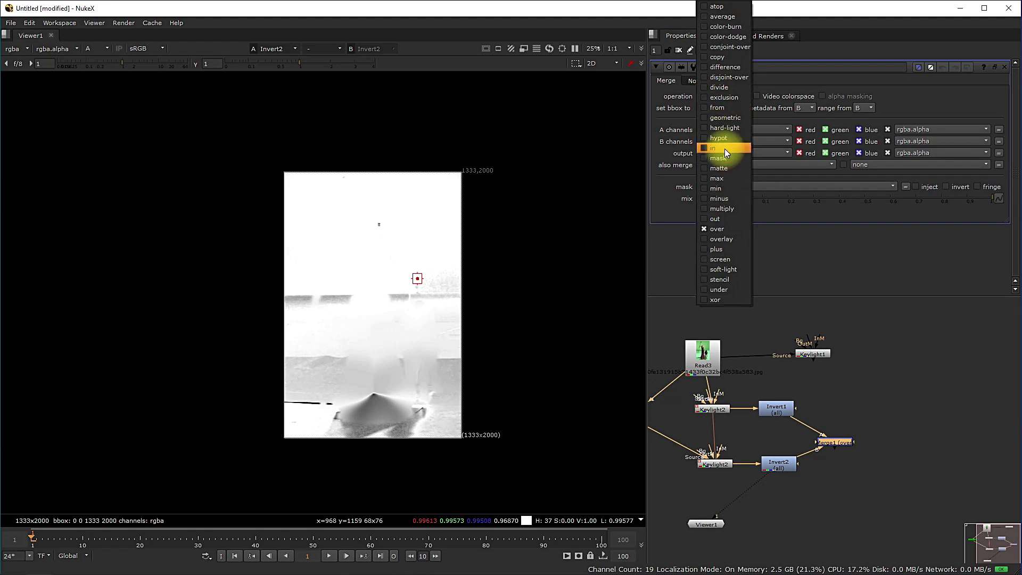
{"action": "left_click", "coordinate": [721, 89]}
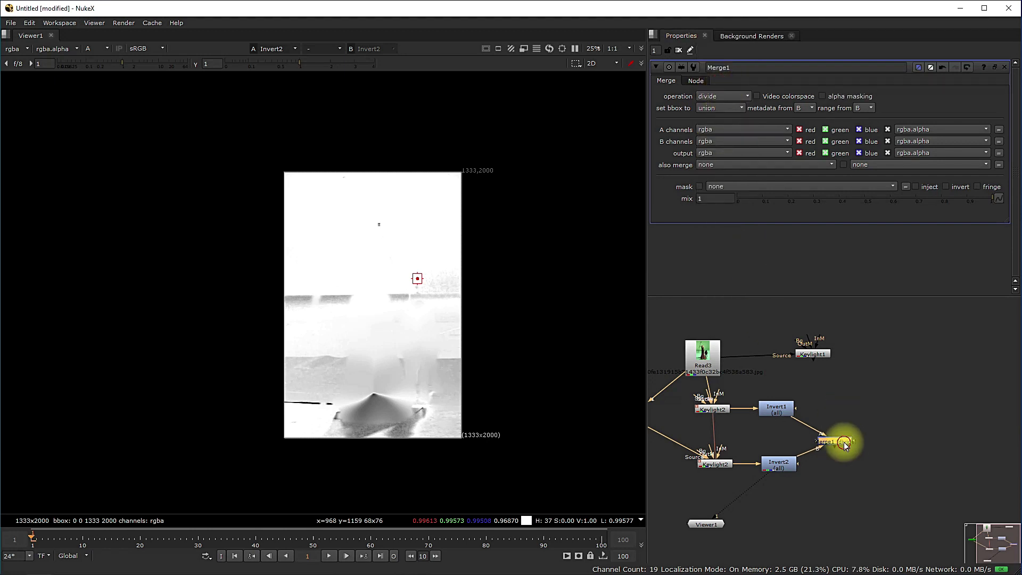
Step: View Merge1's output and examine the resulting matte around the hair, staff and floor edges
{"action": "left_click_drag", "start_coordinate": [846, 444], "coordinate": [845, 444]}
{"action": "left_click_drag", "start_coordinate": [716, 525], "coordinate": [853, 515]}
{"action": "scroll", "coordinate": [365, 255], "scroll_direction": "up", "scroll_amount": 3}
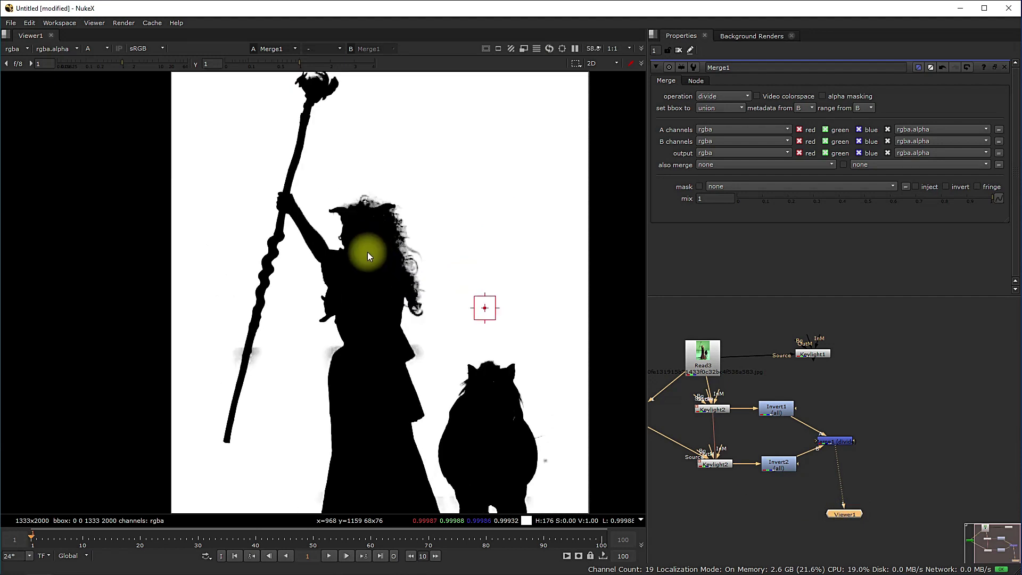
{"action": "scroll", "coordinate": [362, 201], "scroll_direction": "down", "scroll_amount": 1}
{"action": "scroll", "coordinate": [464, 381], "scroll_direction": "down", "scroll_amount": 2}
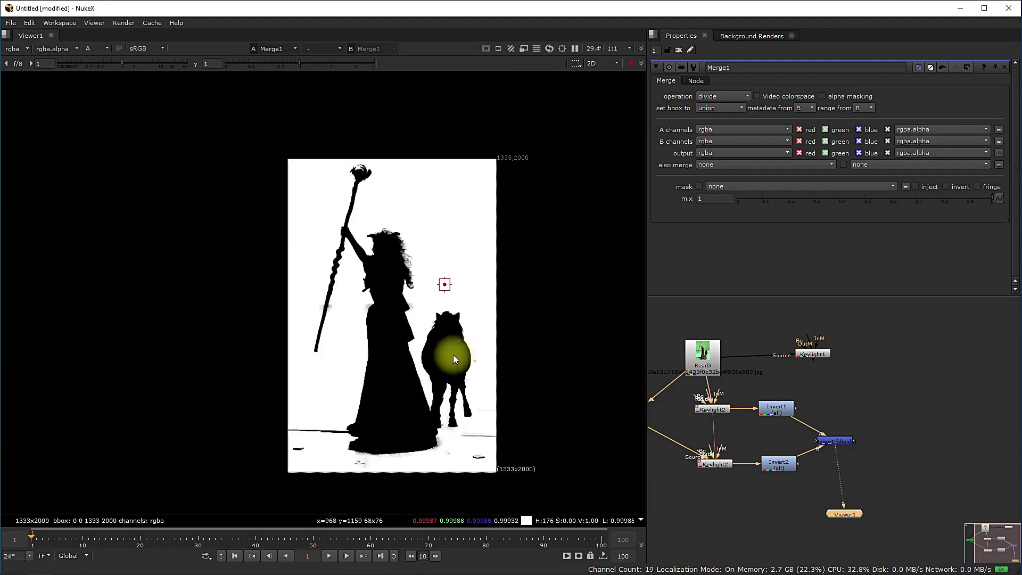
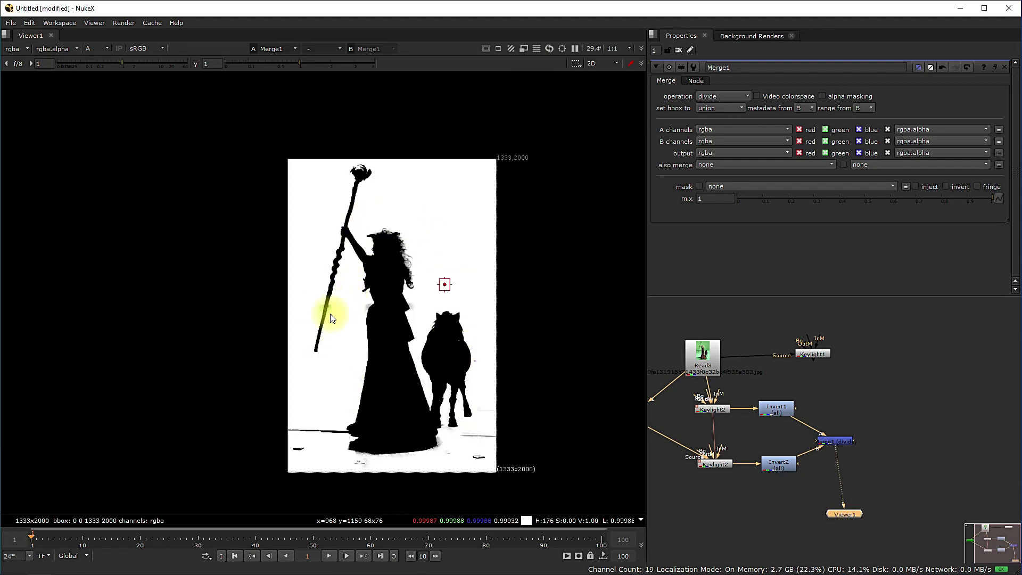
{"action": "scroll", "coordinate": [331, 319], "scroll_direction": "up", "scroll_amount": 5}
{"action": "middle_click_drag", "start_coordinate": [346, 310], "coordinate": [505, 285]}
{"action": "scroll", "coordinate": [503, 285], "scroll_direction": "down", "scroll_amount": 5}
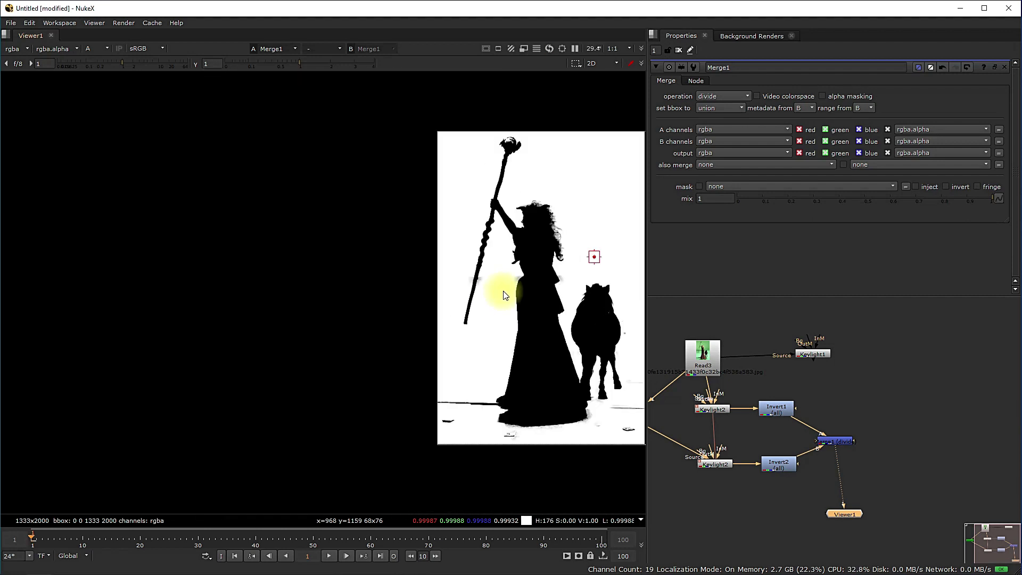
{"action": "scroll", "coordinate": [877, 449], "scroll_direction": "down", "scroll_amount": 1}
{"action": "scroll", "coordinate": [685, 458], "scroll_direction": "up", "scroll_amount": 3}
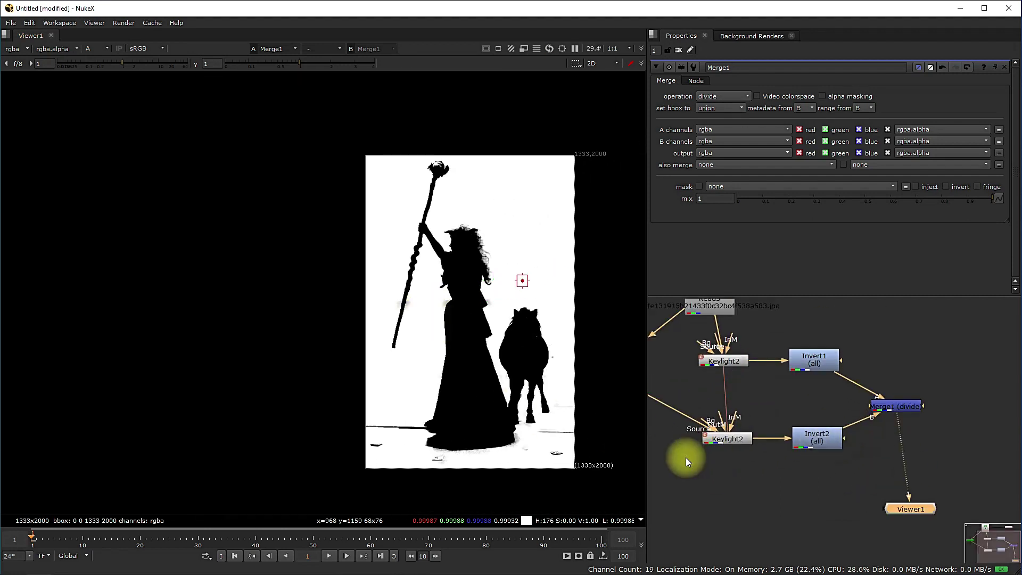
Step: Add a Constant node and copy the green-screen colour sampled from the Read3 plate into its color
{"action": "middle_click_drag", "start_coordinate": [685, 458], "coordinate": [836, 461]}
{"action": "left_click", "coordinate": [728, 479]}
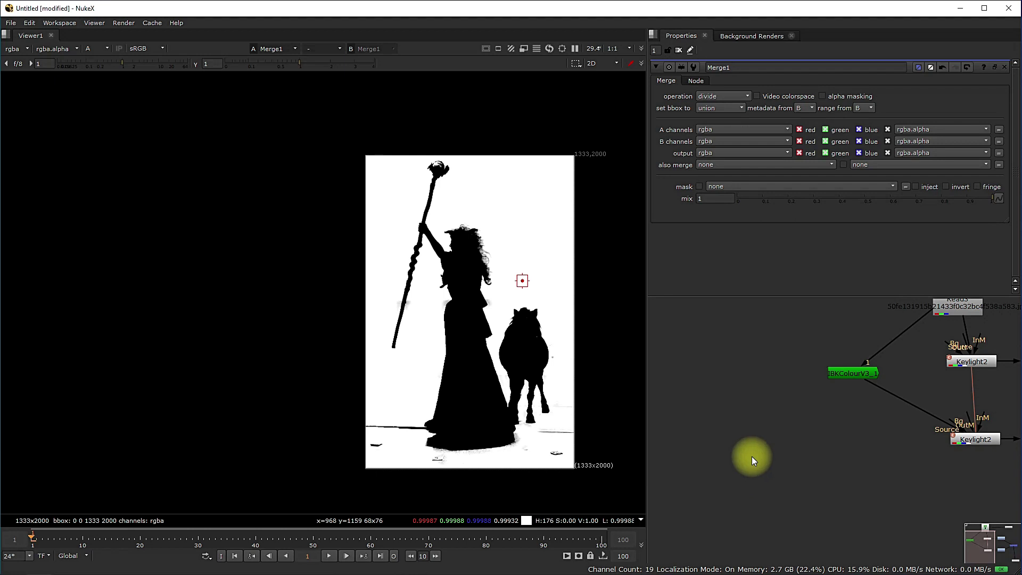
{"action": "key", "text": "Tab"}
{"action": "type", "text": "constant"}
{"action": "key", "text": "Return"}
{"action": "key", "text": "a"}
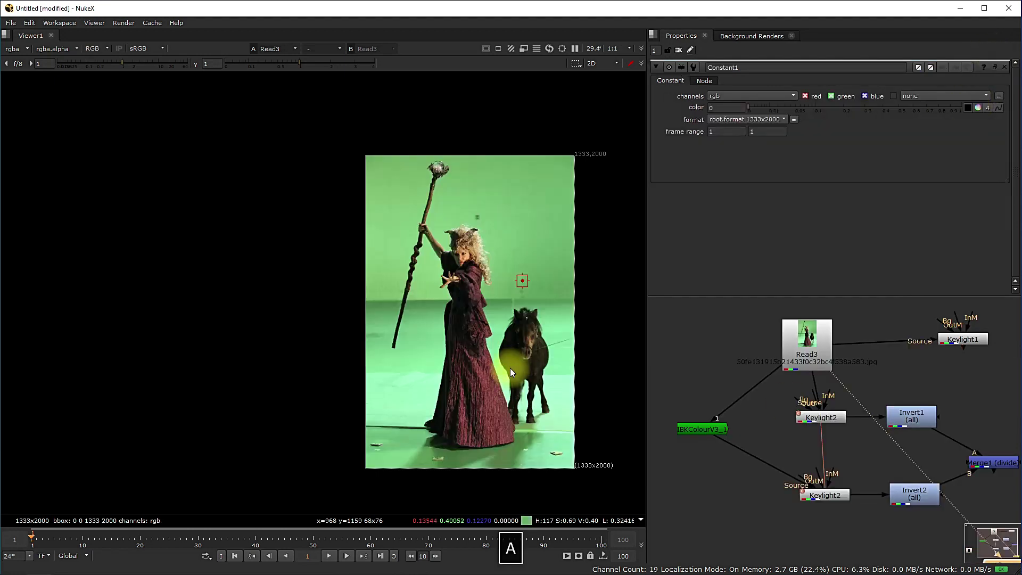
{"action": "left_click_drag", "start_coordinate": [526, 520], "coordinate": [967, 107]}
{"action": "scroll", "coordinate": [768, 530], "scroll_direction": "down", "scroll_amount": 2}
{"action": "middle_click_drag", "start_coordinate": [702, 529], "coordinate": [772, 491]}
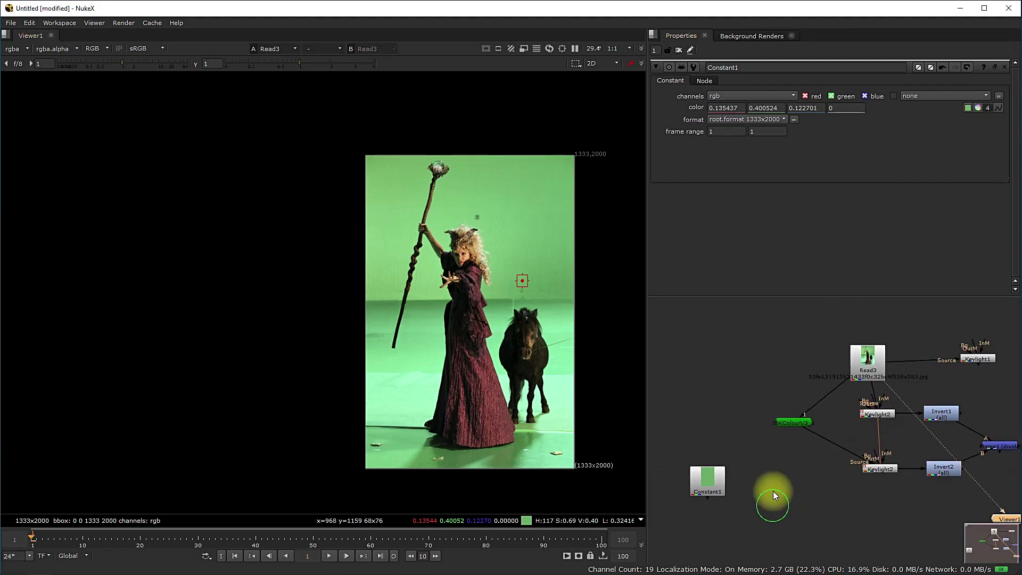
Step: Add a Merge node with the Constant as input A and IBKColourV3_1 as input B, and tidy the nodes' positions
{"action": "scroll", "coordinate": [747, 489], "scroll_direction": "up", "scroll_amount": 2}
{"action": "left_click", "coordinate": [686, 479]}
{"action": "key", "text": "m"}
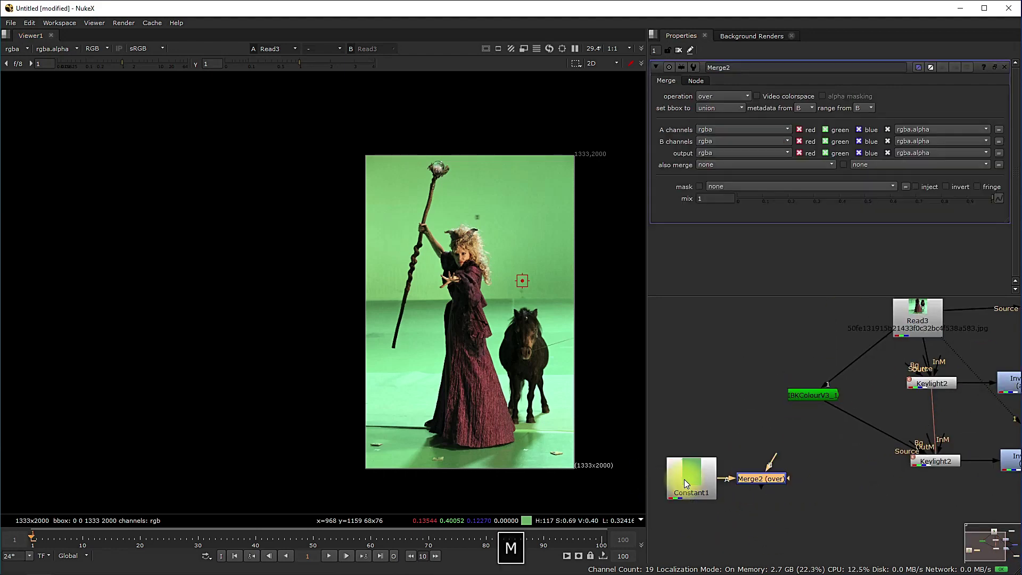
{"action": "scroll", "coordinate": [689, 483], "scroll_direction": "up", "scroll_amount": 3}
{"action": "left_click_drag", "start_coordinate": [813, 489], "coordinate": [867, 486]}
{"action": "scroll", "coordinate": [866, 483], "scroll_direction": "down", "scroll_amount": 3}
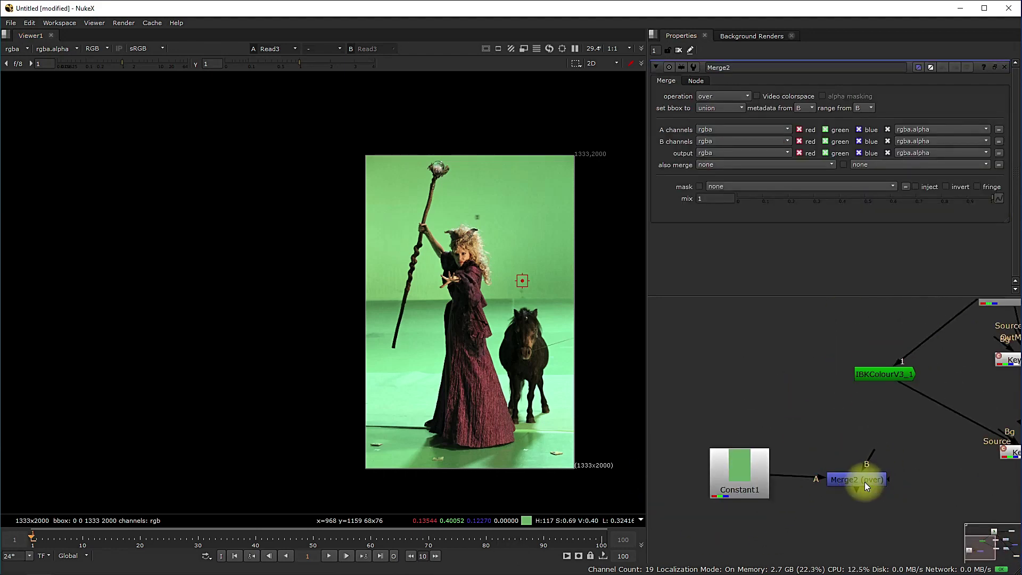
{"action": "left_click_drag", "start_coordinate": [835, 452], "coordinate": [848, 364]}
{"action": "left_click_drag", "start_coordinate": [835, 476], "coordinate": [868, 477]}
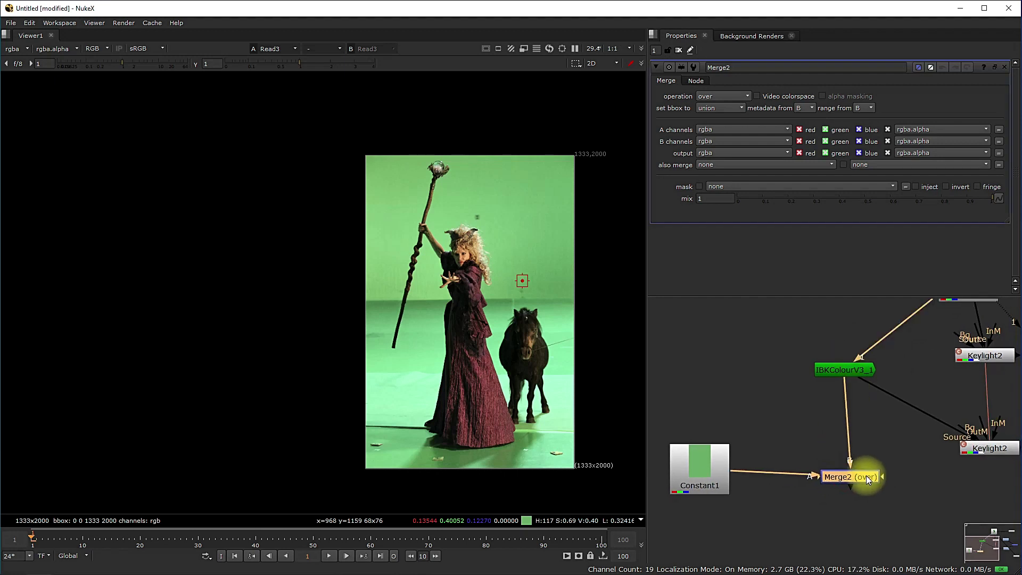
{"action": "left_click_drag", "start_coordinate": [725, 466], "coordinate": [743, 474]}
{"action": "middle_click_drag", "start_coordinate": [845, 466], "coordinate": [786, 465]}
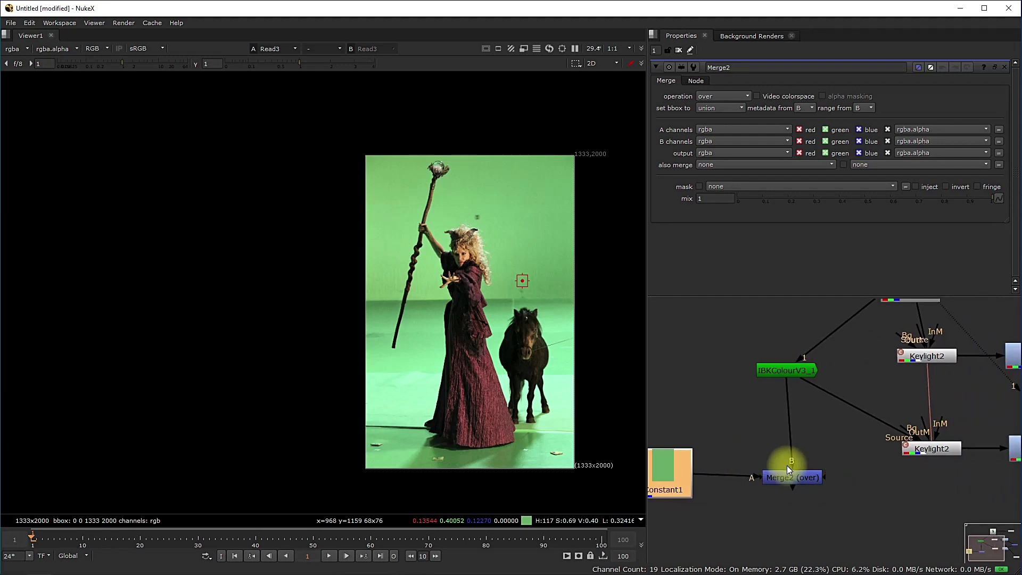
Step: Set the operation of the Merge joining the Constant and IBKColour to minus and view its output
{"action": "left_click", "coordinate": [777, 366]}
{"action": "left_click", "coordinate": [812, 480]}
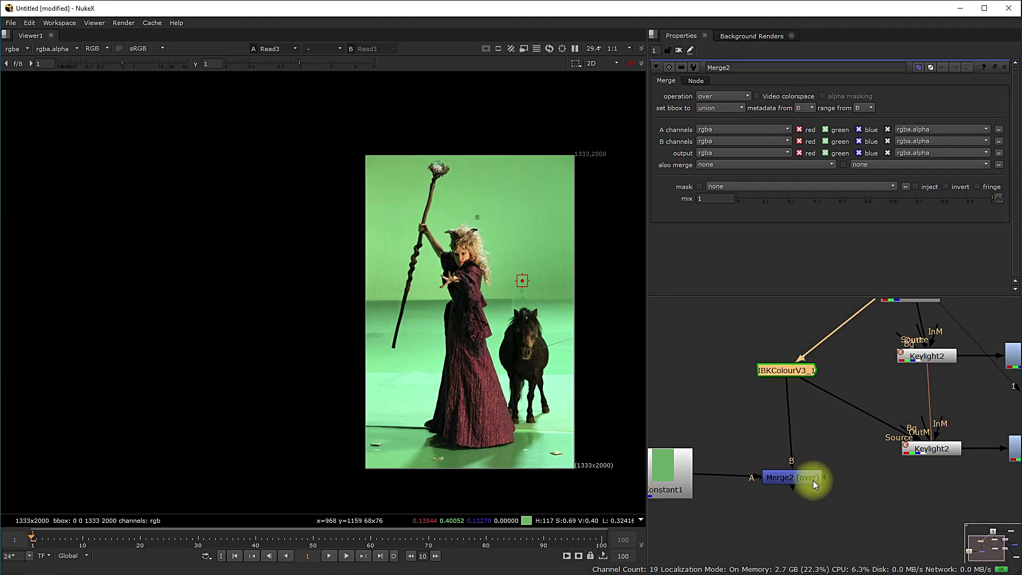
{"action": "left_click", "coordinate": [732, 97]}
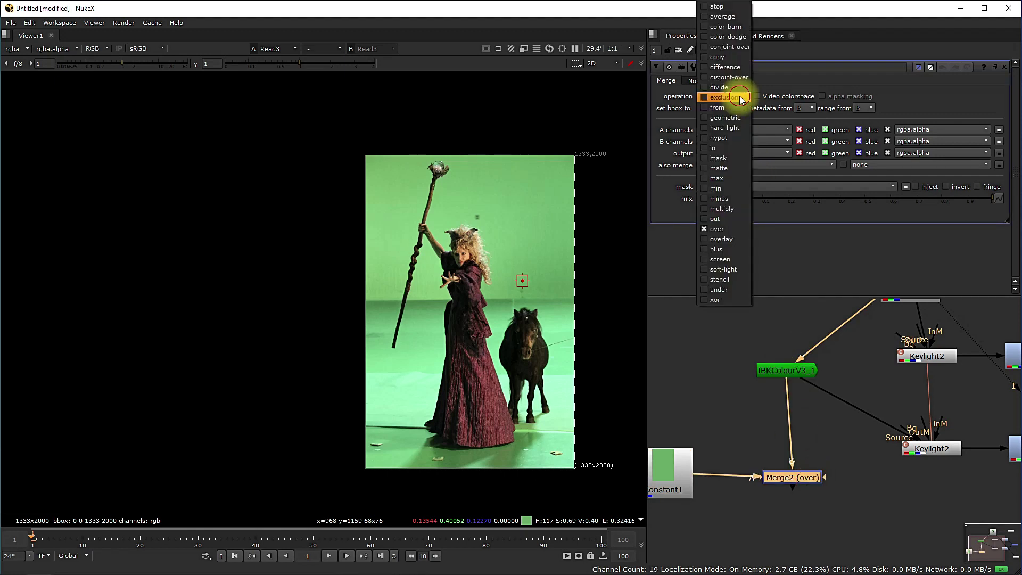
{"action": "left_click", "coordinate": [734, 199]}
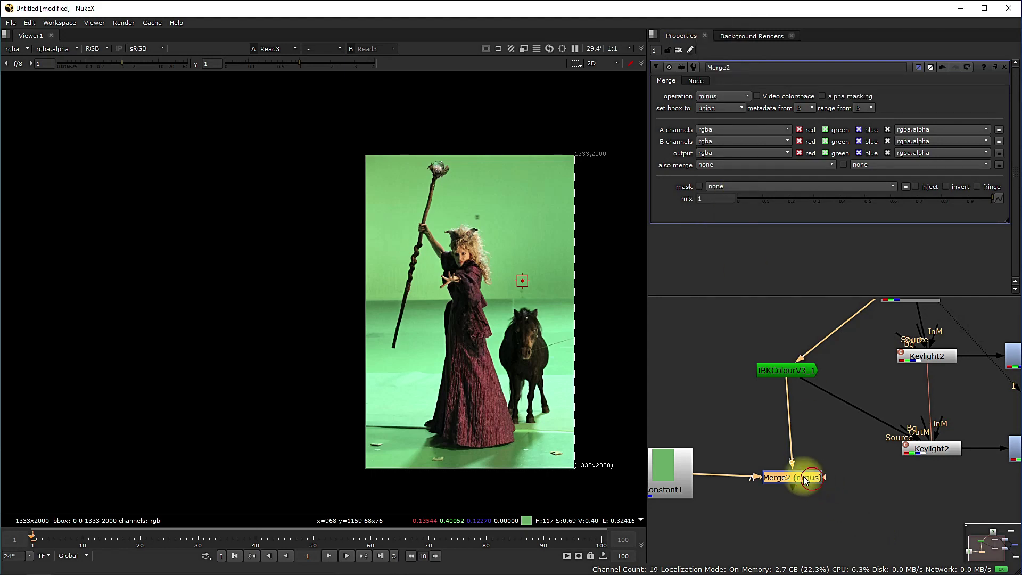
{"action": "key", "text": "1"}
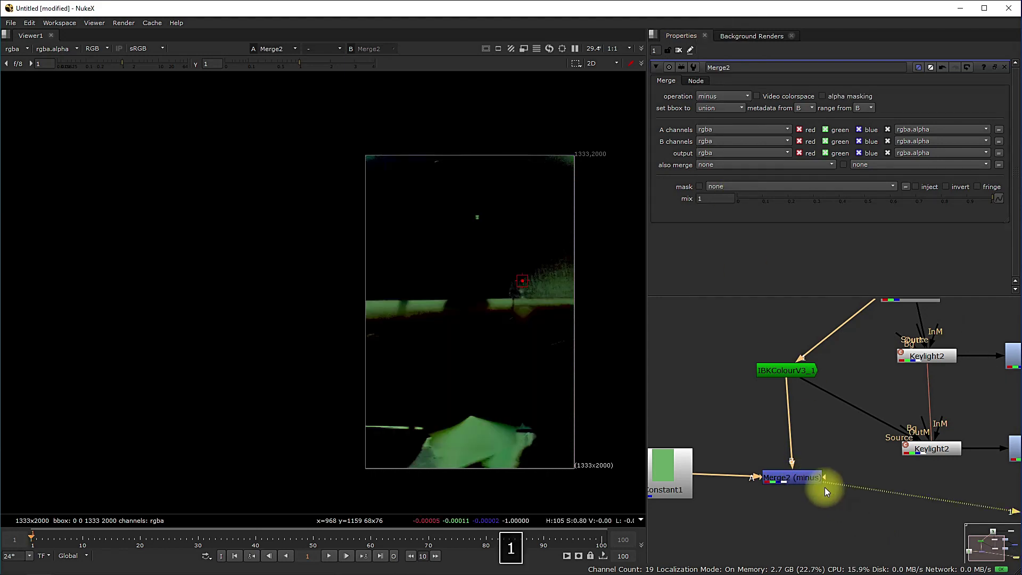
Step: Compare the IBKColour clean plate with the minus merge in the viewer, briefly adjusting the viewer gamma
{"action": "left_click", "coordinate": [797, 372]}
{"action": "key", "text": "1"}
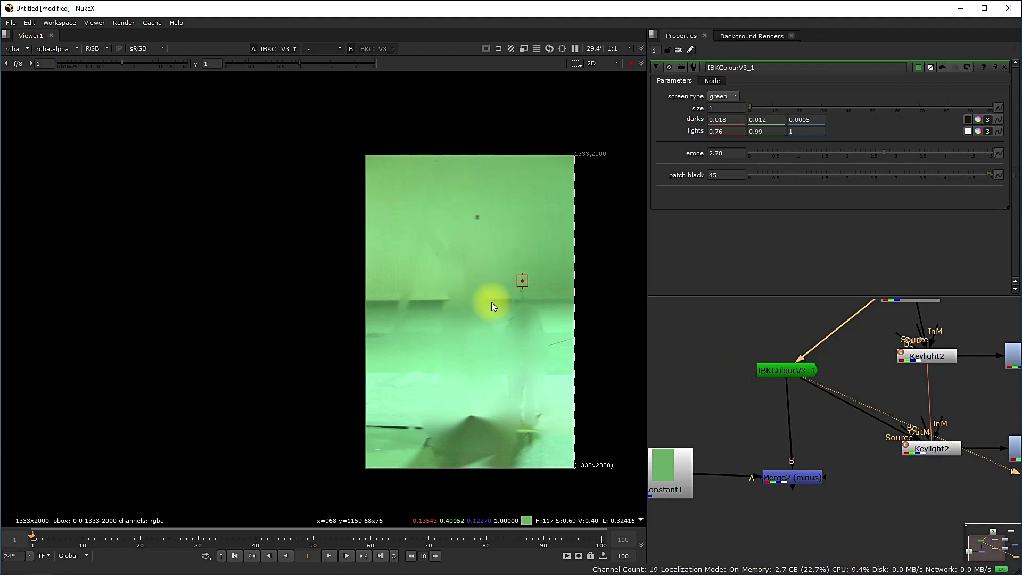
{"action": "left_click", "coordinate": [670, 488]}
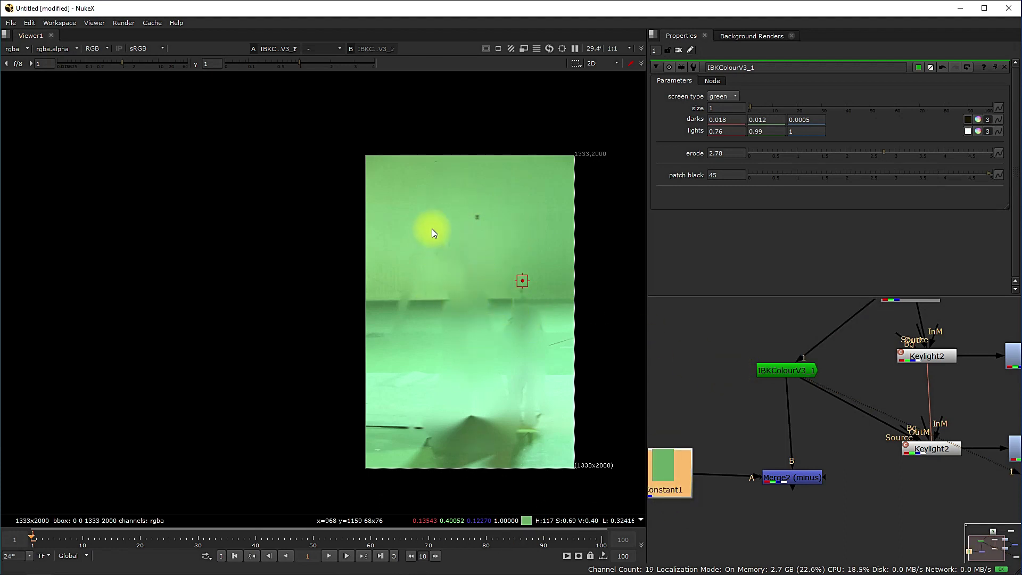
{"action": "left_click", "coordinate": [792, 478]}
{"action": "key", "text": "1"}
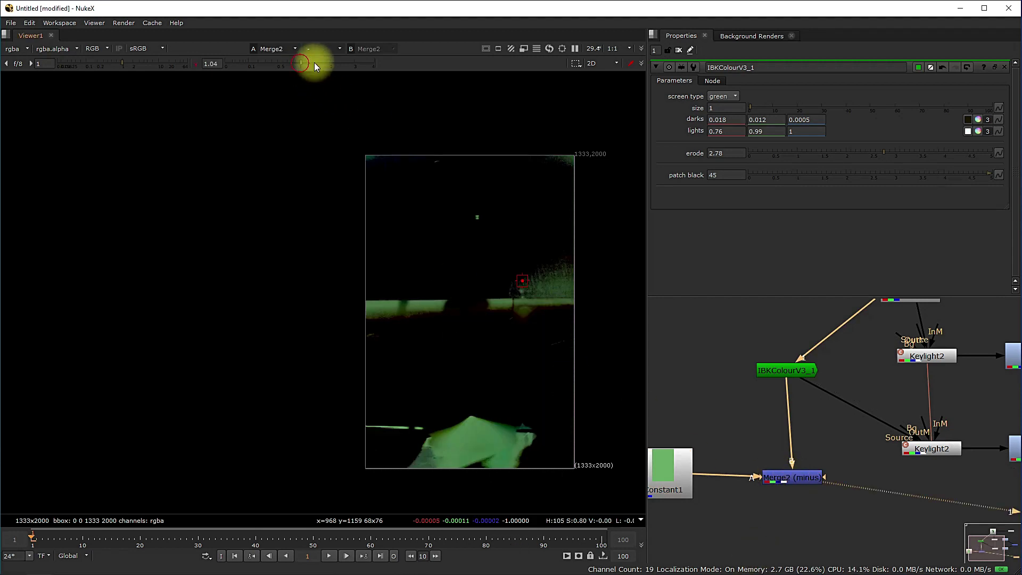
{"action": "mouse_move", "coordinate": [314, 62]}
{"action": "left_mouse_down"}
{"action": "mouse_move", "coordinate": [331, 63]}
{"action": "mouse_move", "coordinate": [267, 65]}
{"action": "mouse_move", "coordinate": [300, 64]}
{"action": "left_mouse_up"}
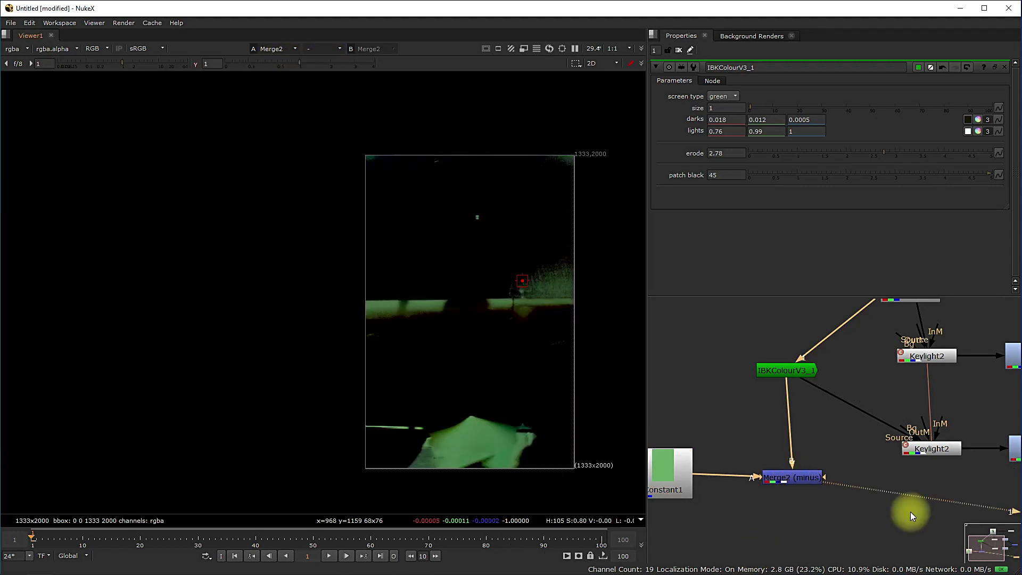
Step: Add a Merge below Merge1 with the minus merge as A and Merge1 as B, and set its operation to multiply
{"action": "middle_click_drag", "start_coordinate": [910, 512], "coordinate": [812, 507]}
{"action": "left_click", "coordinate": [713, 472]}
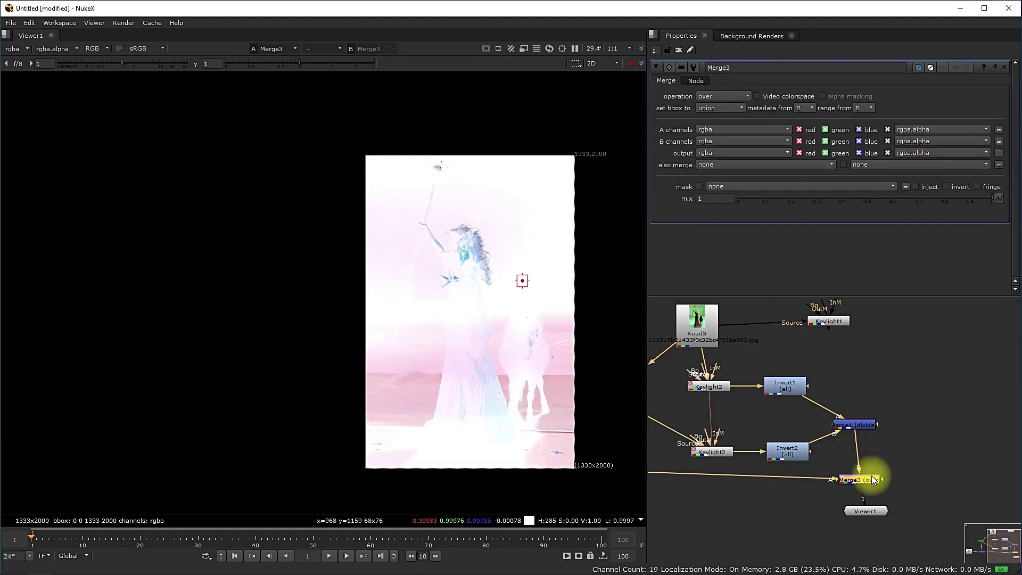
{"action": "left_click", "coordinate": [874, 470]}
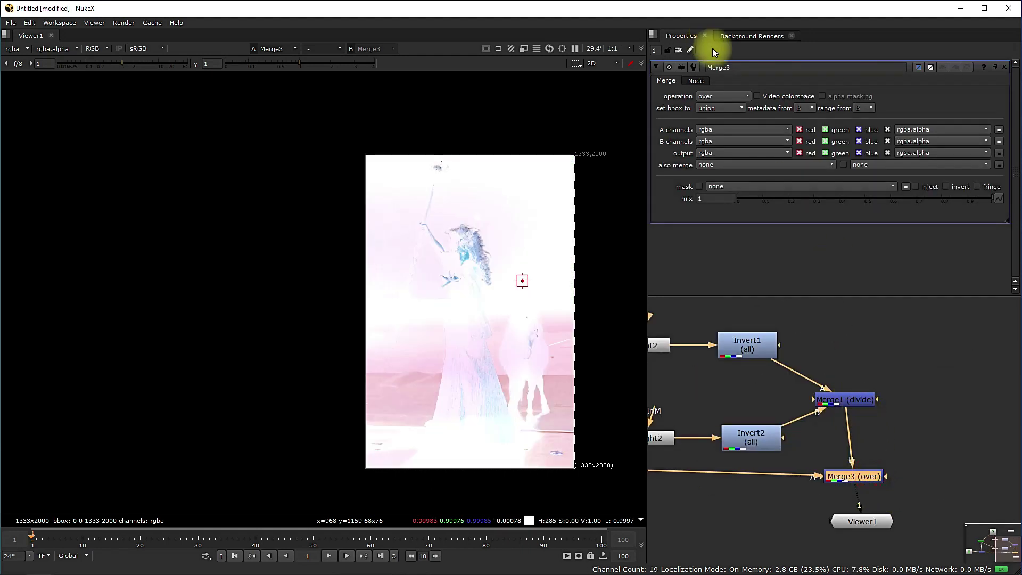
{"action": "left_click", "coordinate": [723, 95]}
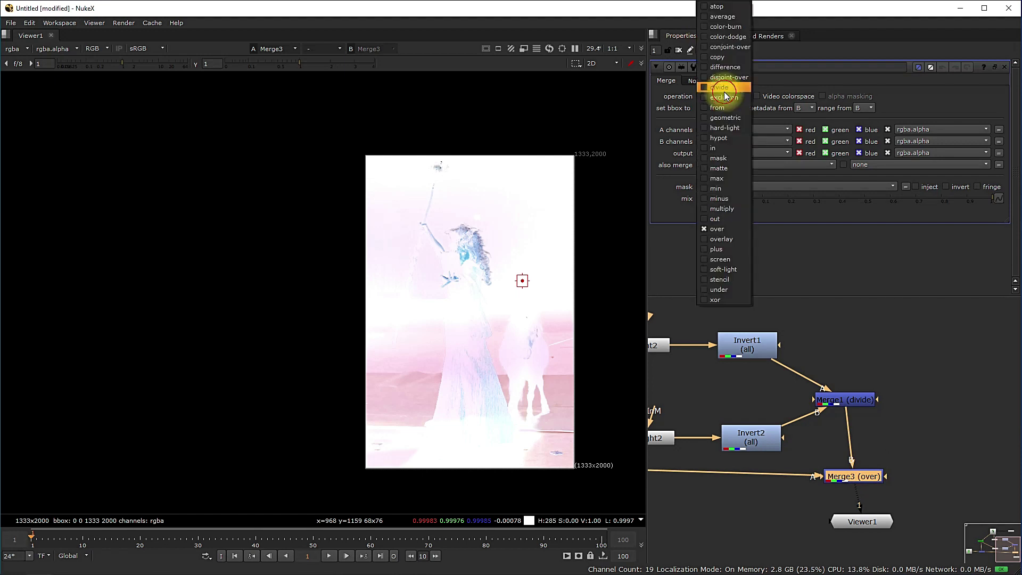
{"action": "left_click", "coordinate": [741, 208]}
Step: Insert a Shuffle node between Merge1 and the multiply merge, routing alpha into the red, green and blue channels
{"action": "left_click_drag", "start_coordinate": [861, 400], "coordinate": [860, 398]}
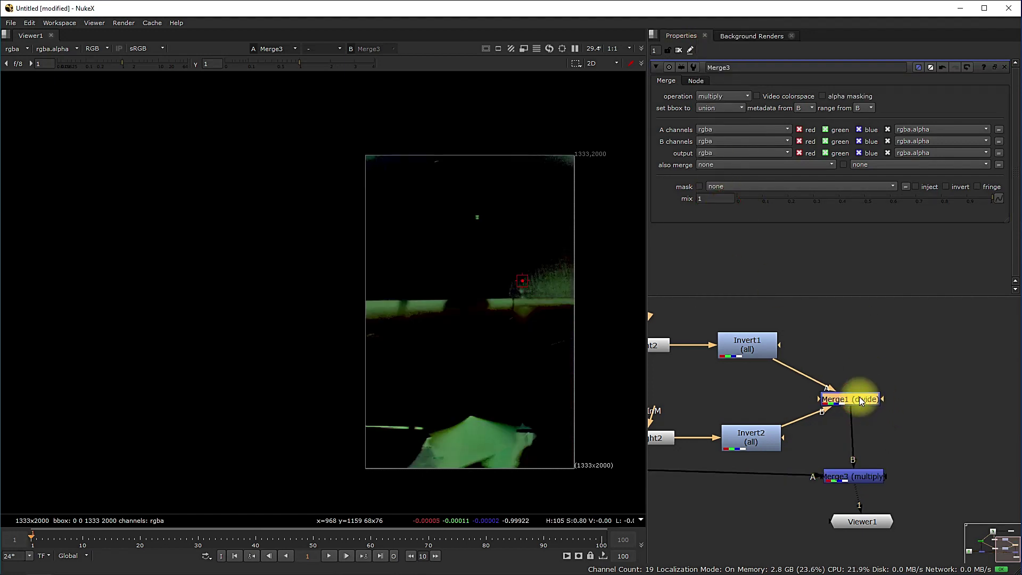
{"action": "key", "text": "Tab"}
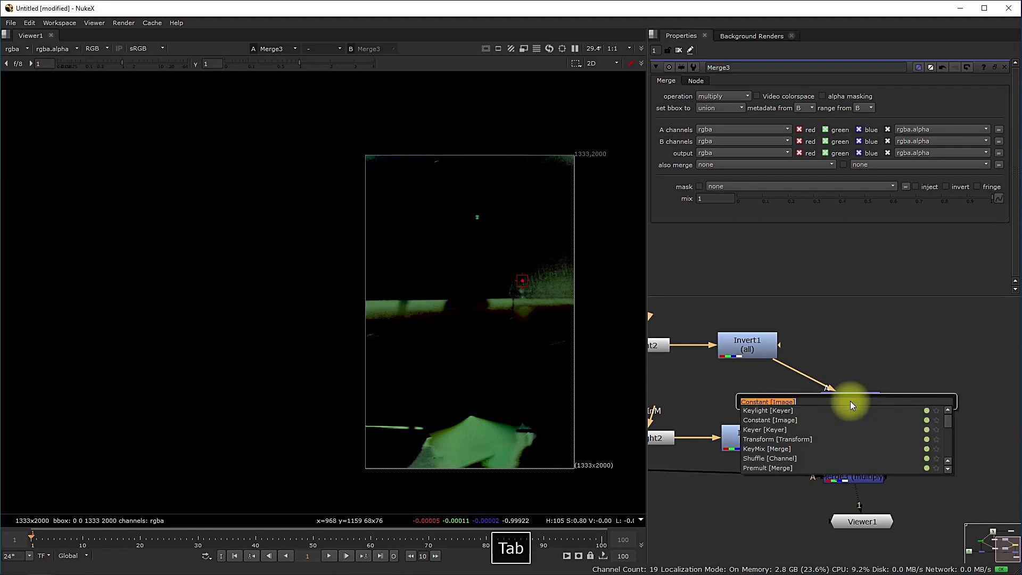
{"action": "type", "text": "shu"}
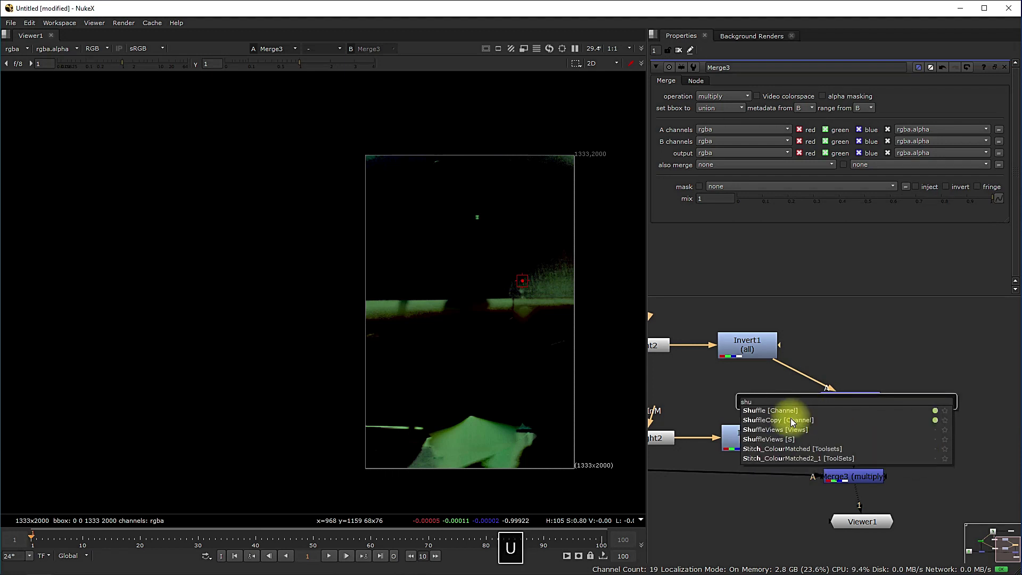
{"action": "left_click", "coordinate": [852, 410]}
{"action": "left_click_drag", "start_coordinate": [879, 424], "coordinate": [870, 433]}
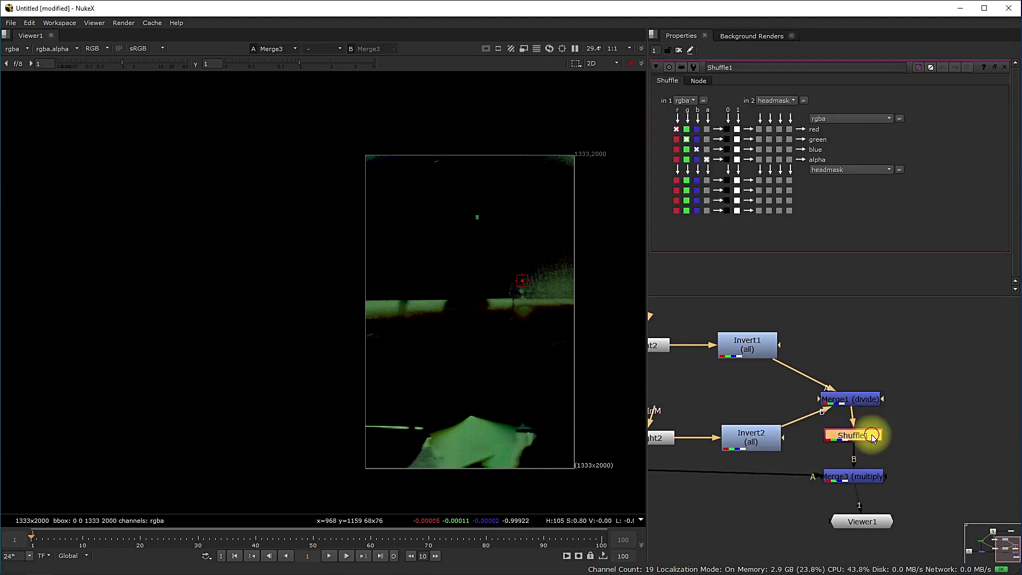
{"action": "left_click", "coordinate": [697, 149]}
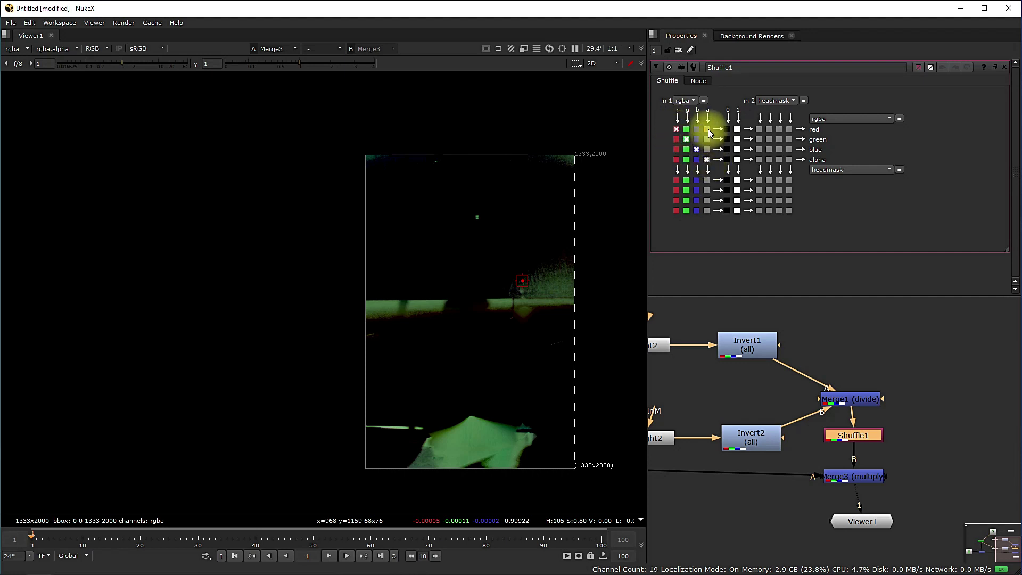
{"action": "left_click", "coordinate": [706, 129]}
{"action": "left_click", "coordinate": [706, 139]}
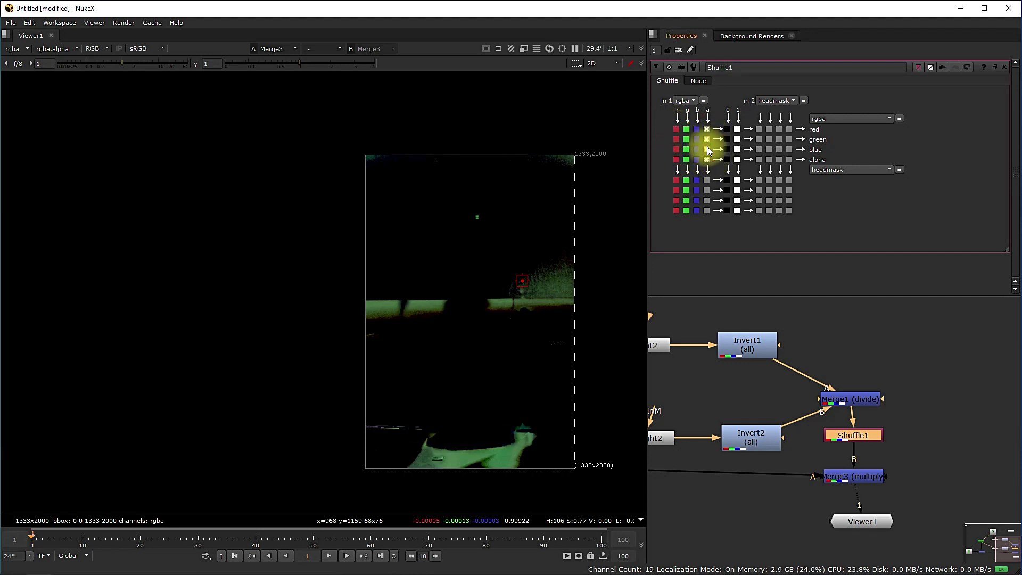
Step: View the Shuffle node's output and open Merge1's properties
{"action": "scroll", "coordinate": [871, 436], "scroll_direction": "down", "scroll_amount": 2}
{"action": "scroll", "coordinate": [873, 415], "scroll_direction": "up", "scroll_amount": 3}
{"action": "left_click", "coordinate": [866, 400]}
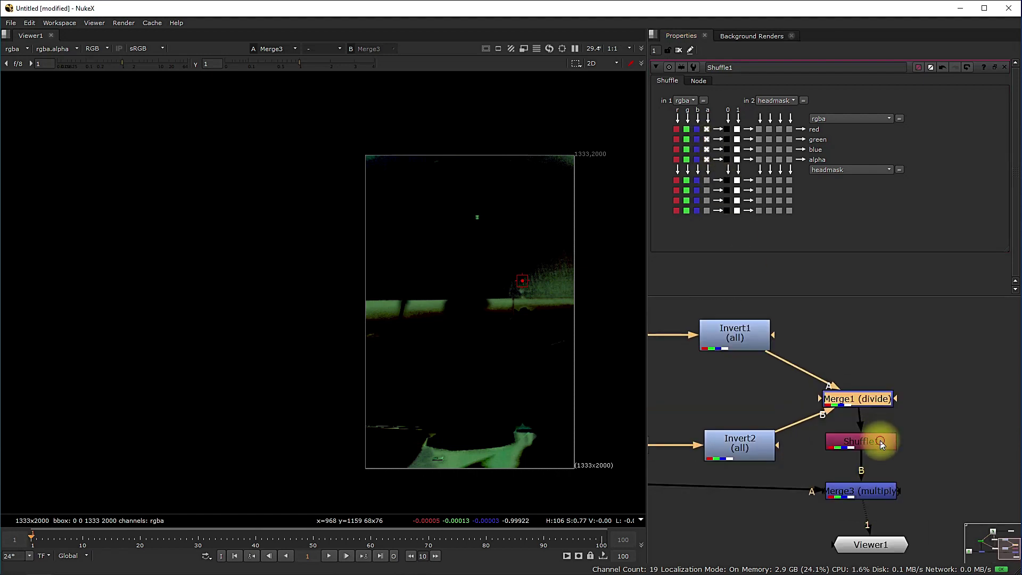
{"action": "left_click", "coordinate": [880, 442]}
{"action": "key", "text": "1"}
{"action": "double_click", "coordinate": [887, 405]}
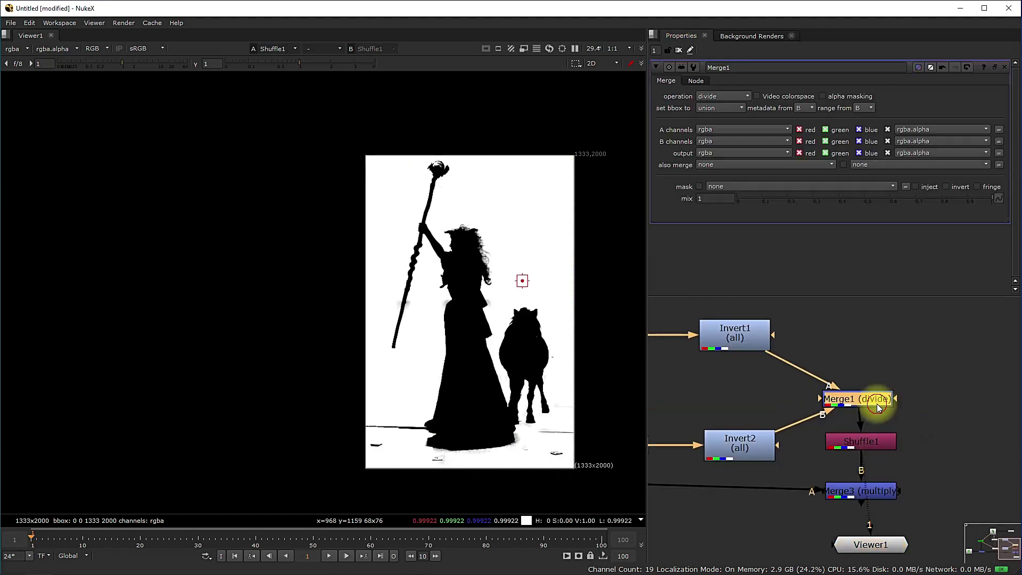
Step: Check the Shuffle node's channel routing and view the output of the minus merge
{"action": "left_click", "coordinate": [883, 443]}
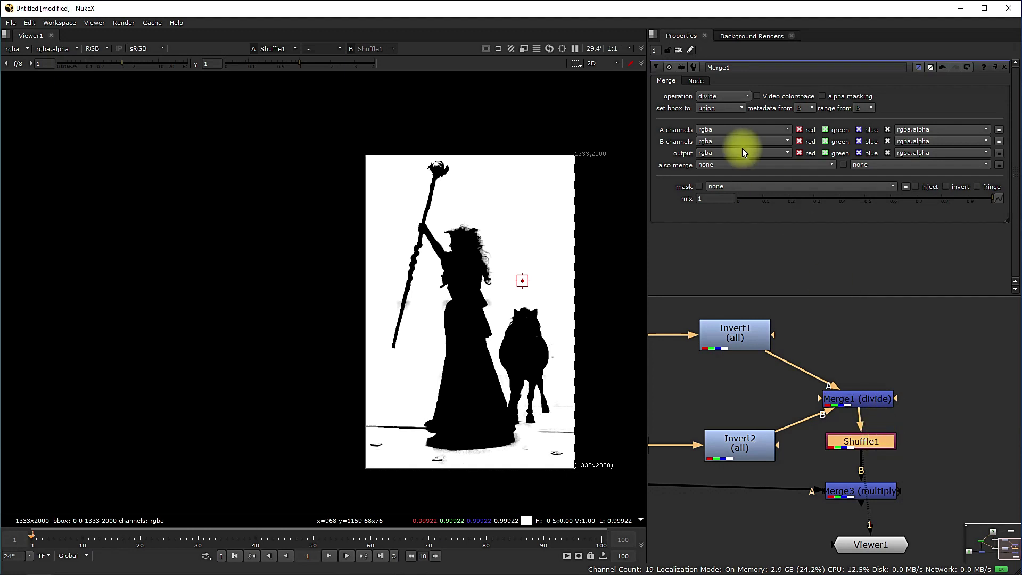
{"action": "double_click", "coordinate": [876, 444]}
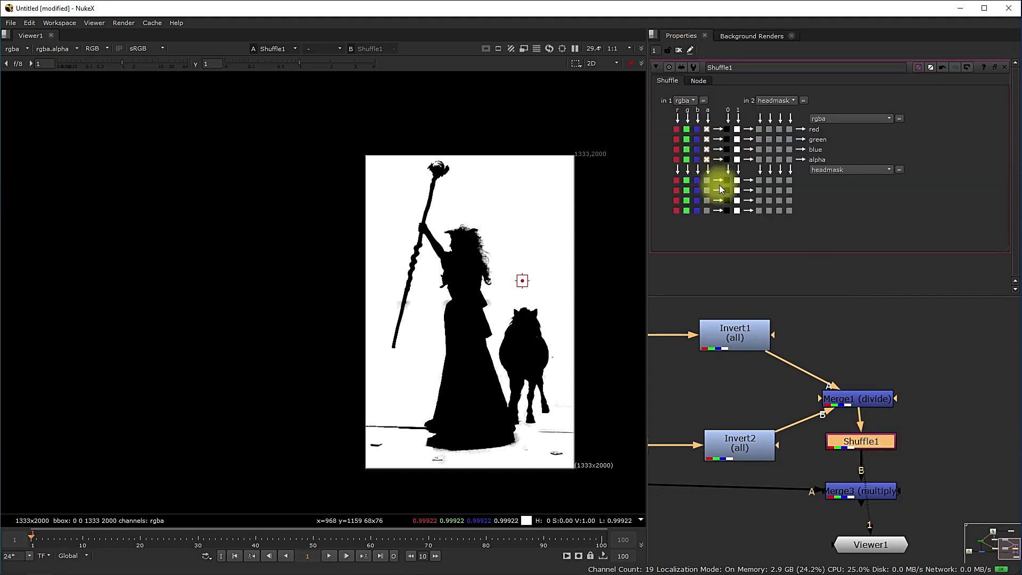
{"action": "scroll", "coordinate": [918, 378], "scroll_direction": "down", "scroll_amount": 4}
{"action": "scroll", "coordinate": [682, 408], "scroll_direction": "up", "scroll_amount": 2}
{"action": "middle_click_drag", "start_coordinate": [682, 409], "coordinate": [749, 412]}
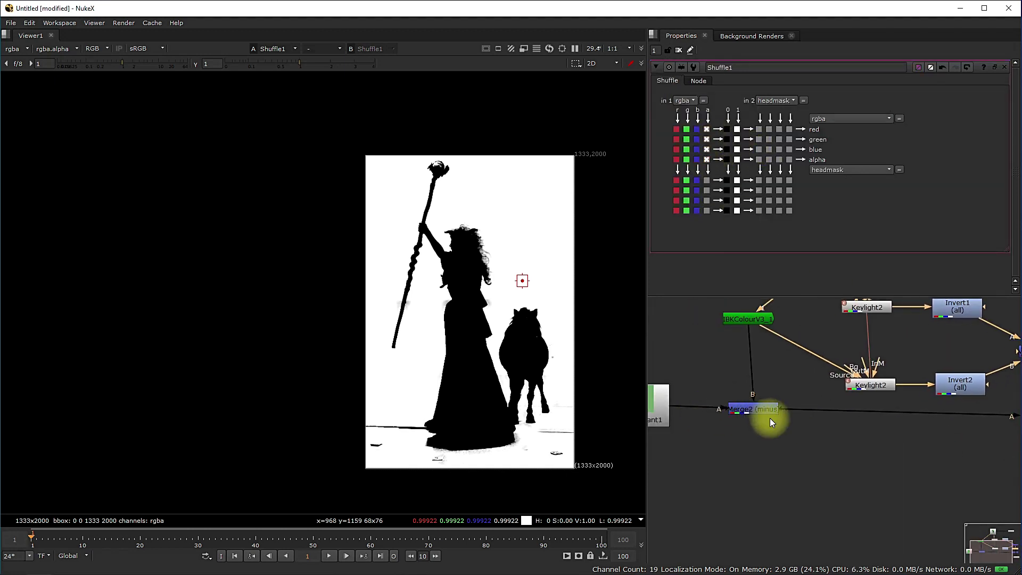
{"action": "double_click", "coordinate": [759, 410]}
{"action": "key", "text": "1"}
Step: View the output of the multiply merge and open its properties
{"action": "left_click_drag", "start_coordinate": [852, 434], "coordinate": [560, 438], "text": "alt"}
{"action": "double_click", "coordinate": [771, 419]}
{"action": "key", "text": "1"}
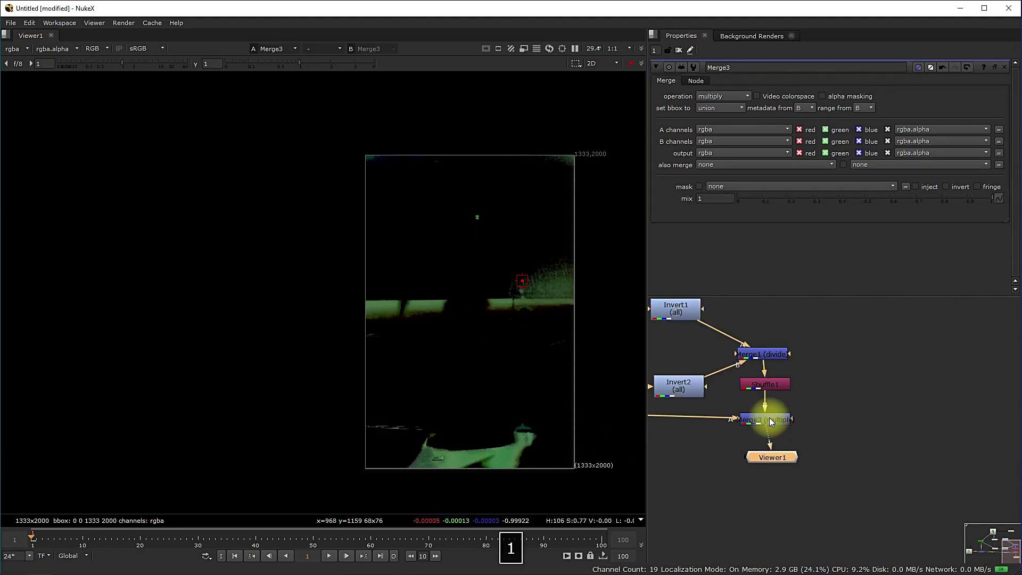
Step: Add a Merge with the multiply merge as A and Read3 as B through a Dot, and set its operation to plus
{"action": "left_click", "coordinate": [784, 422]}
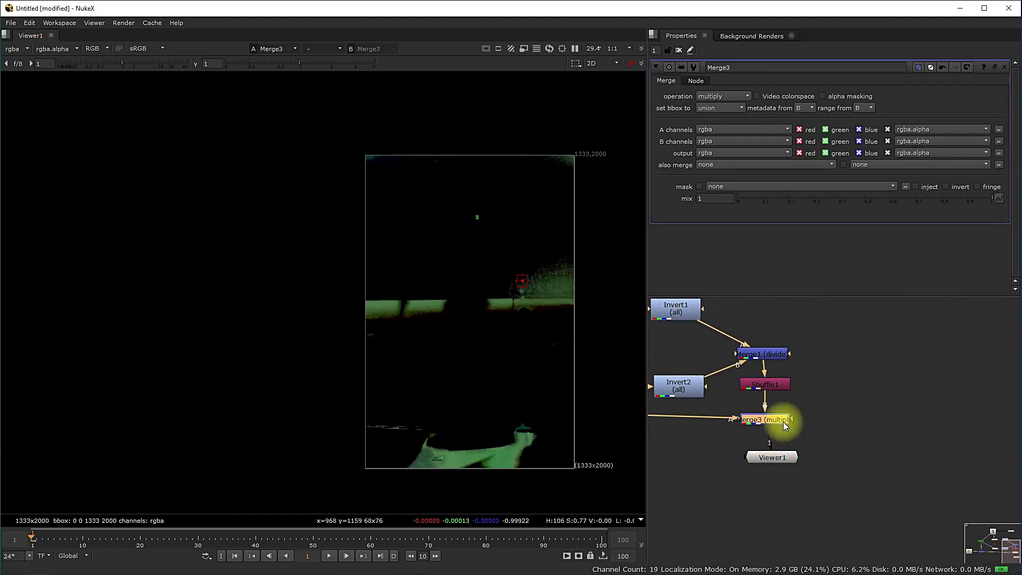
{"action": "key", "text": "m"}
{"action": "scroll", "coordinate": [847, 452], "scroll_direction": "down", "scroll_amount": 3}
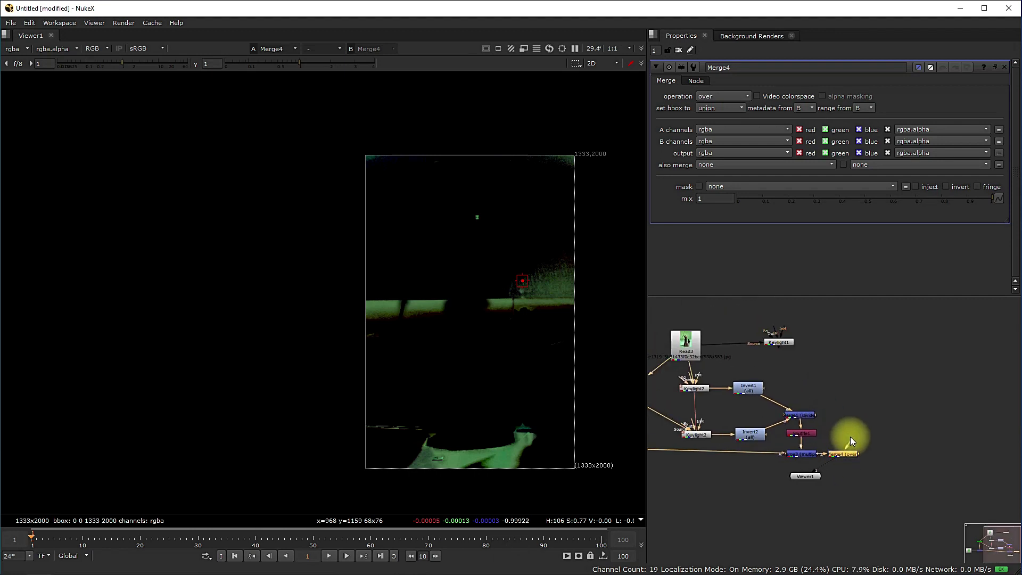
{"action": "left_click_drag", "start_coordinate": [851, 436], "coordinate": [684, 341]}
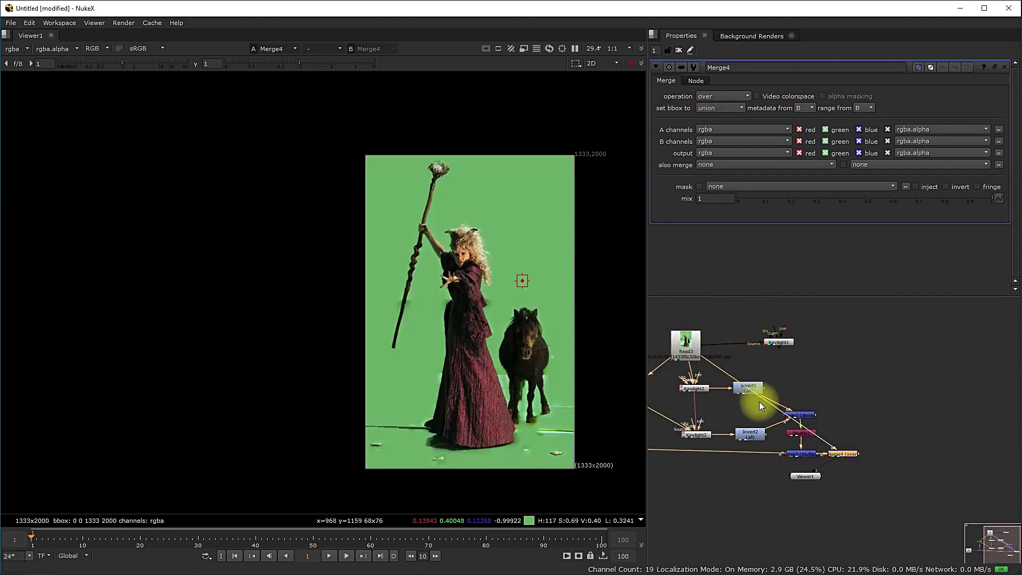
{"action": "left_click", "coordinate": [714, 93]}
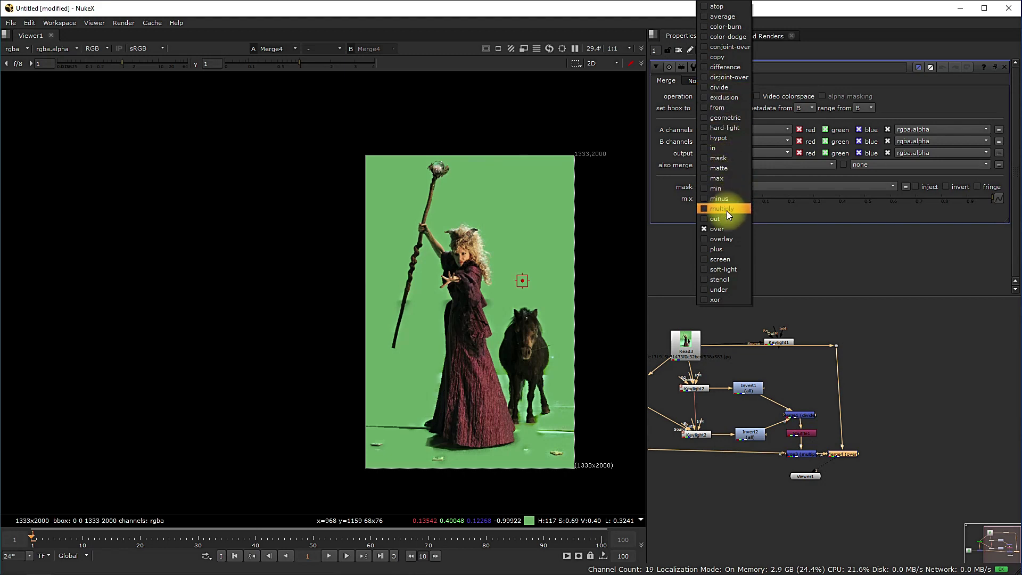
{"action": "left_click", "coordinate": [728, 248]}
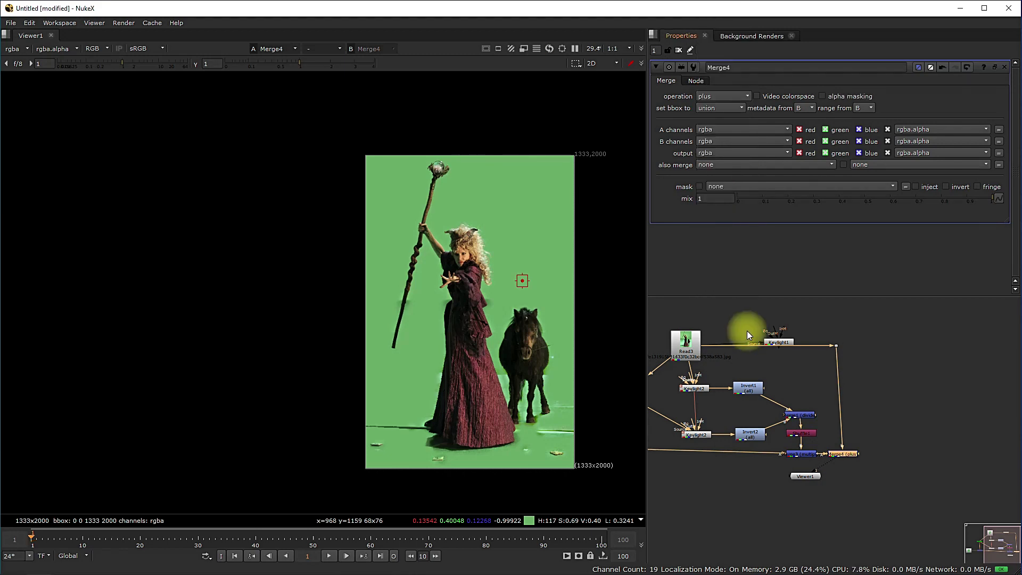
Step: Assign Read3 and the plus merge to separate viewer inputs and compare the original plate with the evened green screen
{"action": "scroll", "coordinate": [482, 267], "scroll_direction": "up", "scroll_amount": 4}
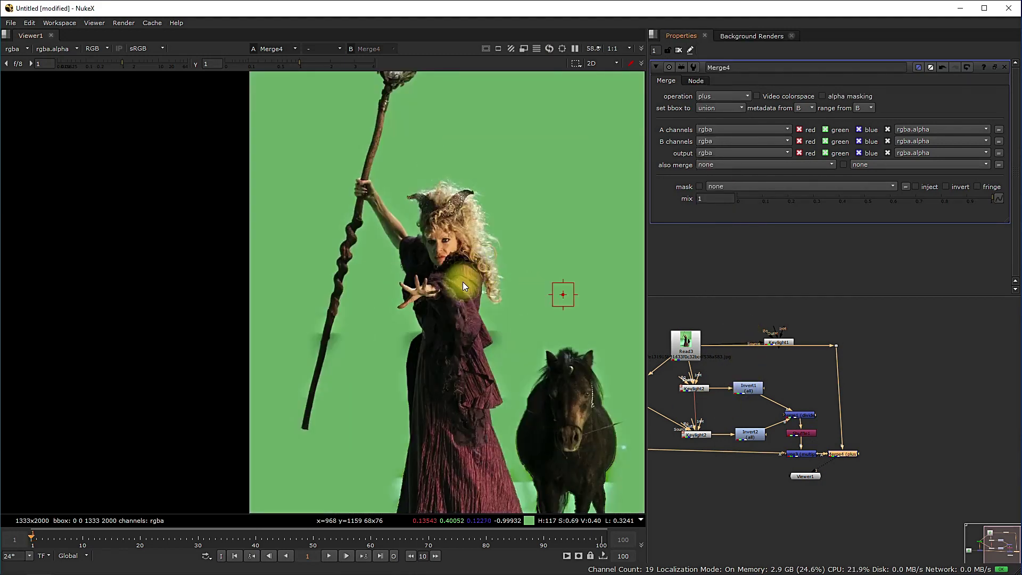
{"action": "scroll", "coordinate": [479, 269], "scroll_direction": "down", "scroll_amount": 4}
{"action": "scroll", "coordinate": [507, 297], "scroll_direction": "up", "scroll_amount": 2}
{"action": "scroll", "coordinate": [508, 297], "scroll_direction": "down", "scroll_amount": 2}
{"action": "left_click", "coordinate": [686, 343]}
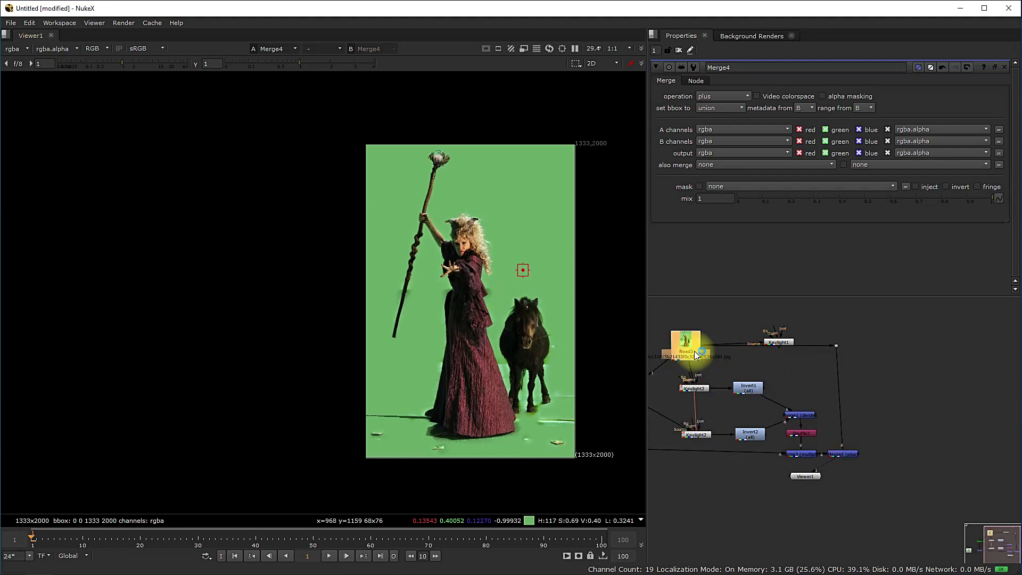
{"action": "key", "text": "1"}
{"action": "left_click", "coordinate": [850, 455]}
{"action": "key", "text": "2"}
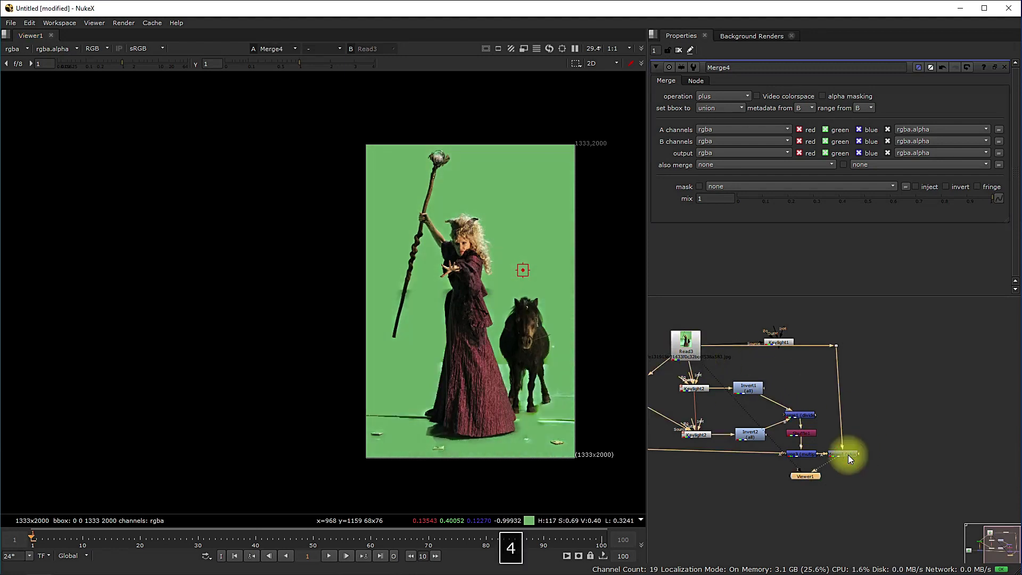
{"action": "key", "text": "1"}
{"action": "key", "text": "2"}
{"action": "key", "text": "1"}
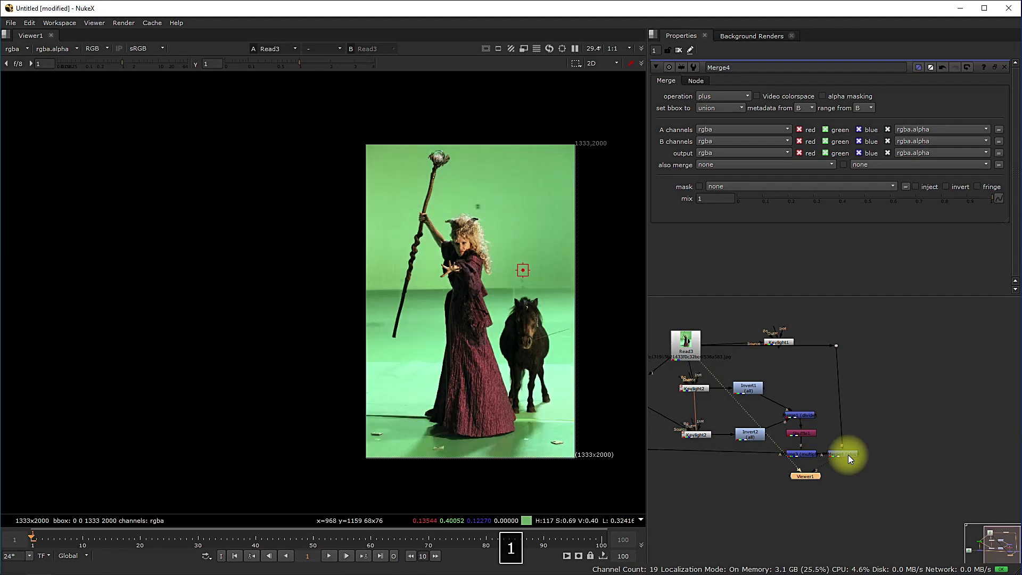
{"action": "key", "text": "2"}
{"action": "key", "text": "1"}
{"action": "key", "text": "2"}
{"action": "key", "text": "1"}
{"action": "key", "text": "2"}
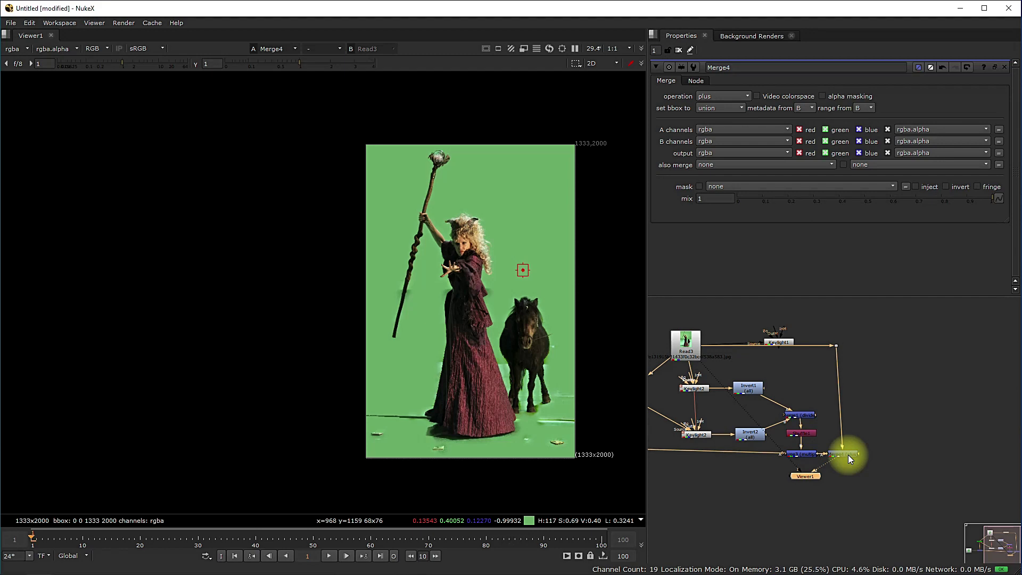
Step: Compare the hair and hand detail up close between the original plate and the plus merge
{"action": "scroll", "coordinate": [504, 227], "scroll_direction": "up", "scroll_amount": 8}
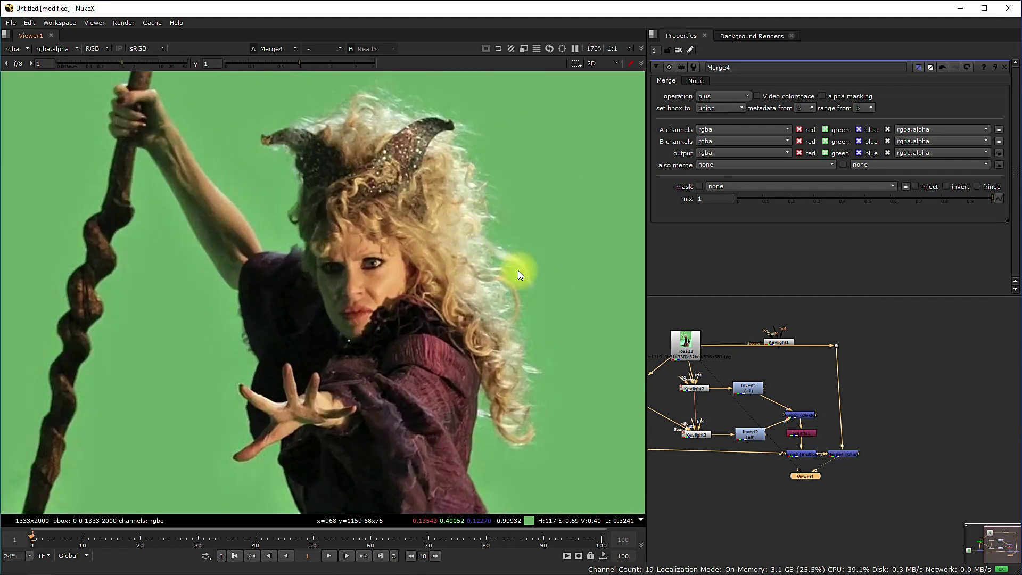
{"action": "key", "text": "1"}
{"action": "key", "text": "2"}
{"action": "key", "text": "1"}
{"action": "key", "text": "2"}
{"action": "key", "text": "1"}
{"action": "key", "text": "2"}
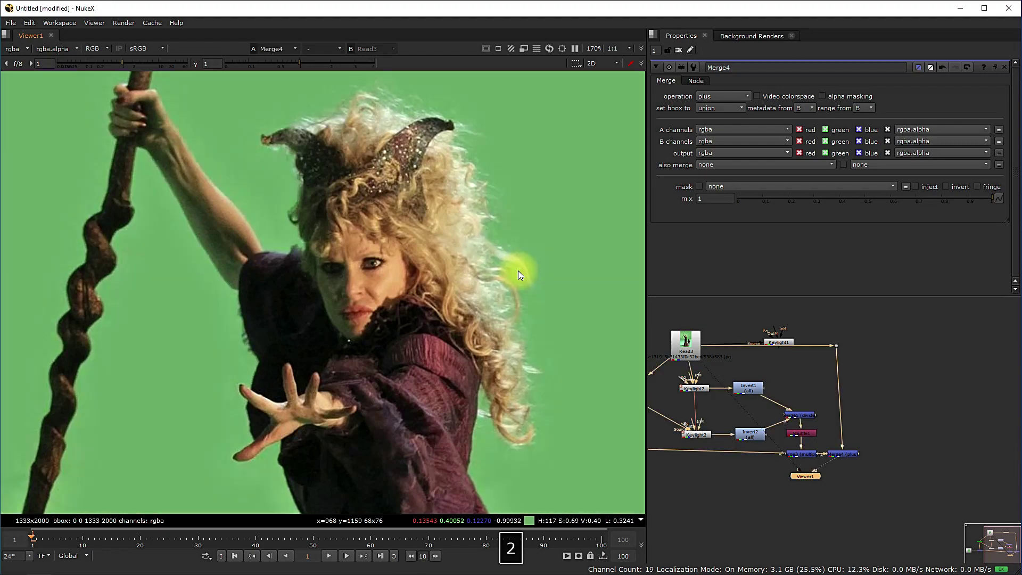
{"action": "key", "text": "1"}
{"action": "key", "text": "2"}
{"action": "key", "text": "1"}
{"action": "key", "text": "2"}
Step: Examine the evened screen around the staff, dress and horse for leftover dark edges
{"action": "scroll", "coordinate": [270, 222], "scroll_direction": "down", "scroll_amount": 3}
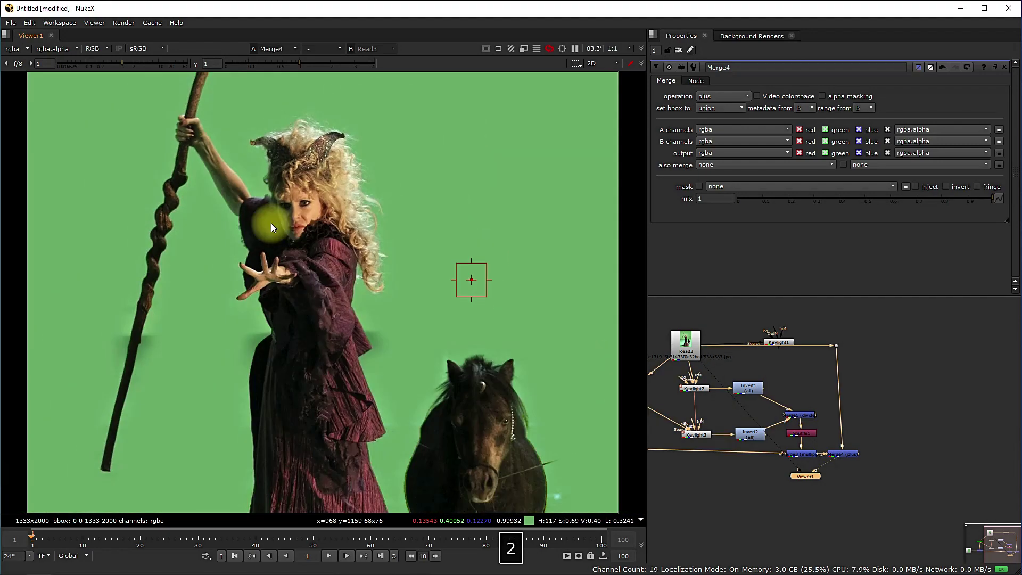
{"action": "scroll", "coordinate": [334, 283], "scroll_direction": "down", "scroll_amount": 2}
{"action": "scroll", "coordinate": [433, 334], "scroll_direction": "down", "scroll_amount": 2}
{"action": "scroll", "coordinate": [433, 333], "scroll_direction": "up", "scroll_amount": 3}
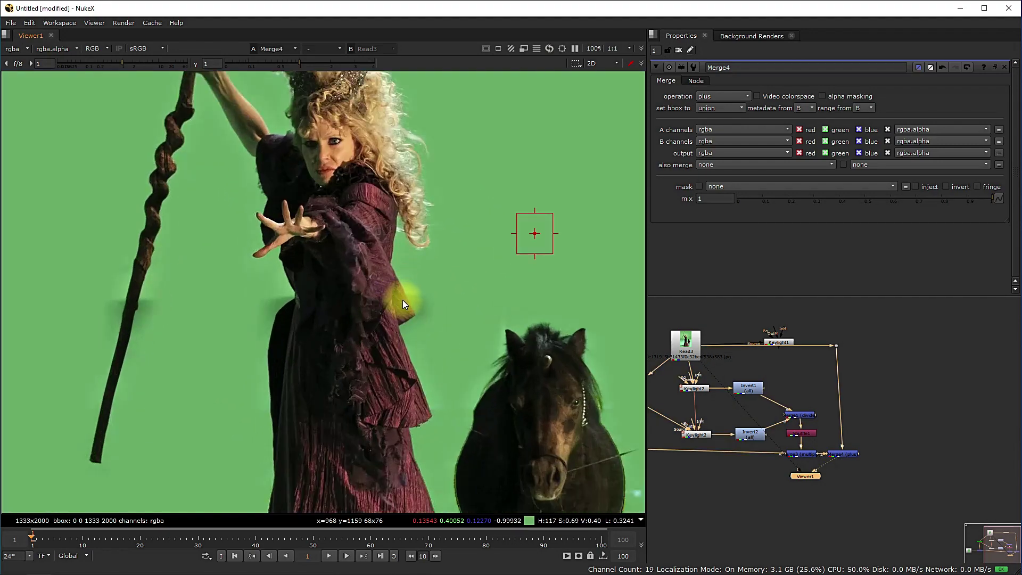
{"action": "scroll", "coordinate": [402, 300], "scroll_direction": "up", "scroll_amount": 3}
{"action": "scroll", "coordinate": [206, 285], "scroll_direction": "down", "scroll_amount": 3}
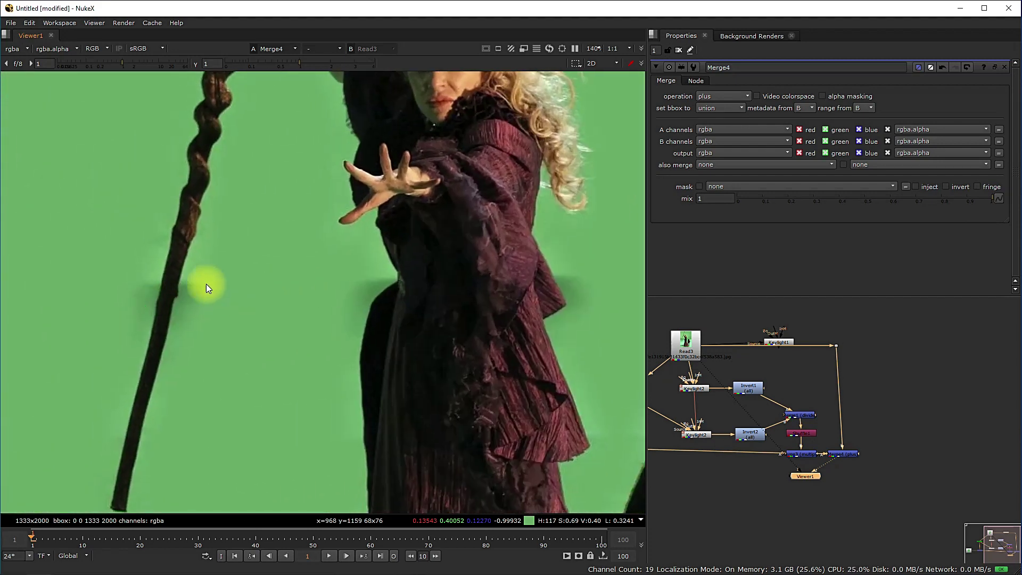
{"action": "scroll", "coordinate": [282, 321], "scroll_direction": "down", "scroll_amount": 2}
{"action": "scroll", "coordinate": [848, 404], "scroll_direction": "down", "scroll_amount": 2}
Step: View the IBKColour clean plate and open its patch black value for editing
{"action": "scroll", "coordinate": [848, 403], "scroll_direction": "up", "scroll_amount": 5}
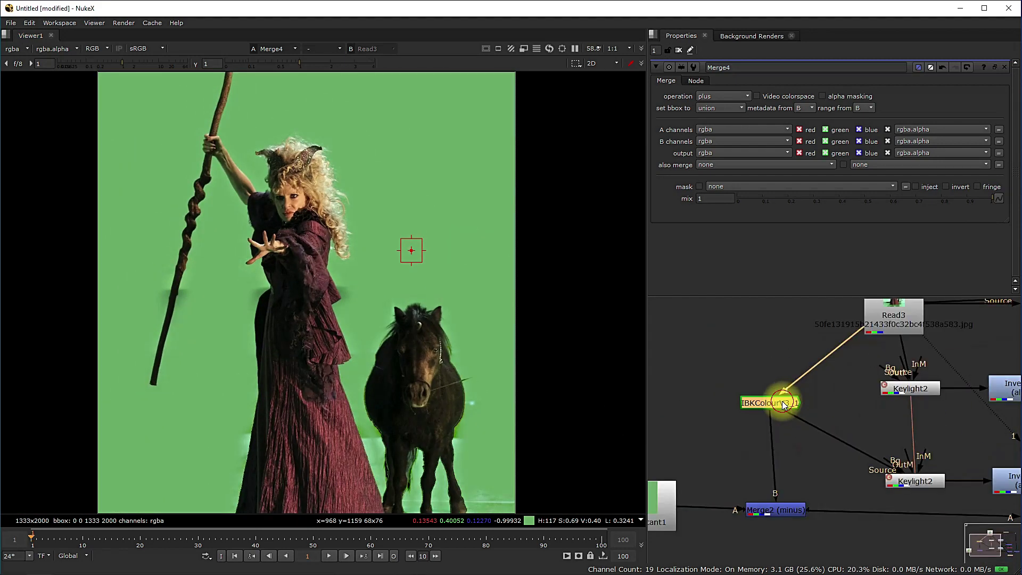
{"action": "left_click", "coordinate": [781, 401]}
{"action": "key", "text": "1"}
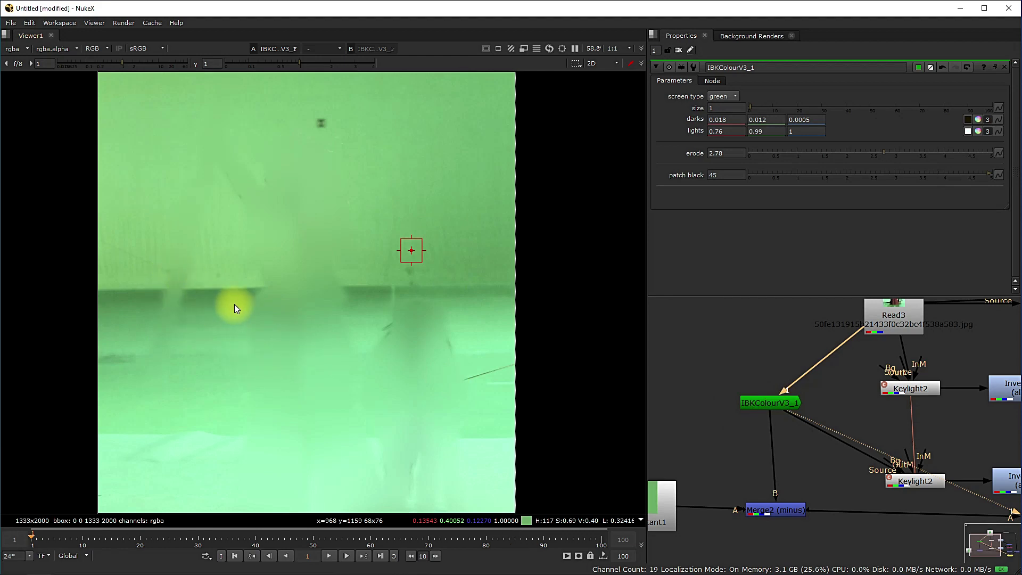
{"action": "left_click", "coordinate": [711, 175]}
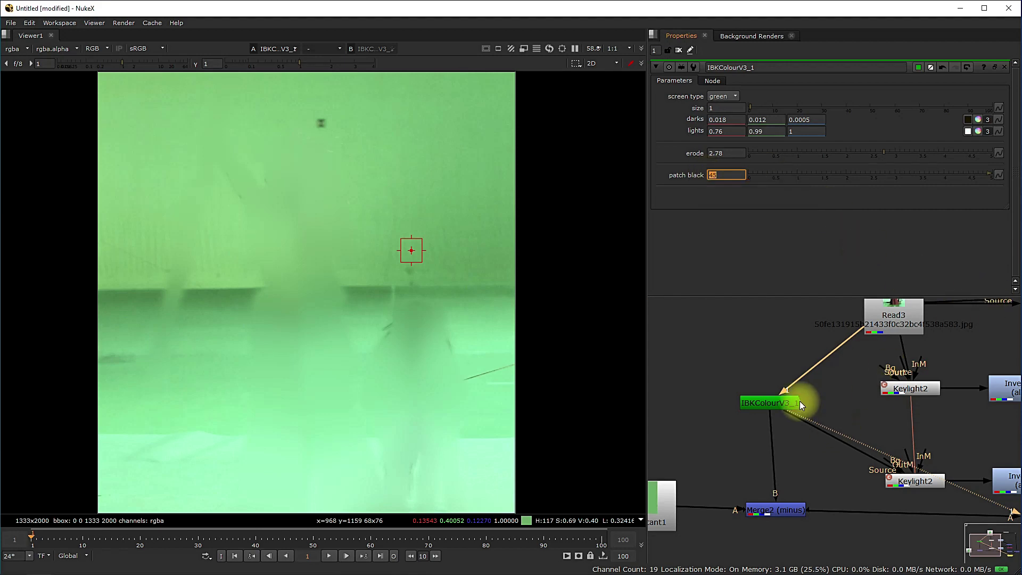
Step: Return the viewer to the plus merge's output and review the full image alongside the node tree
{"action": "scroll", "coordinate": [863, 458], "scroll_direction": "down", "scroll_amount": 1}
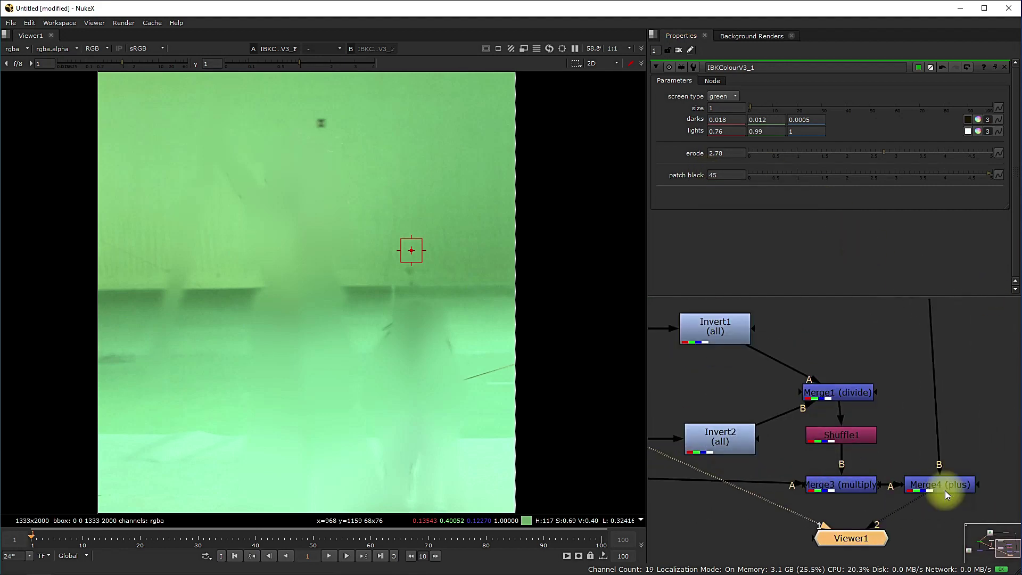
{"action": "left_click", "coordinate": [946, 487]}
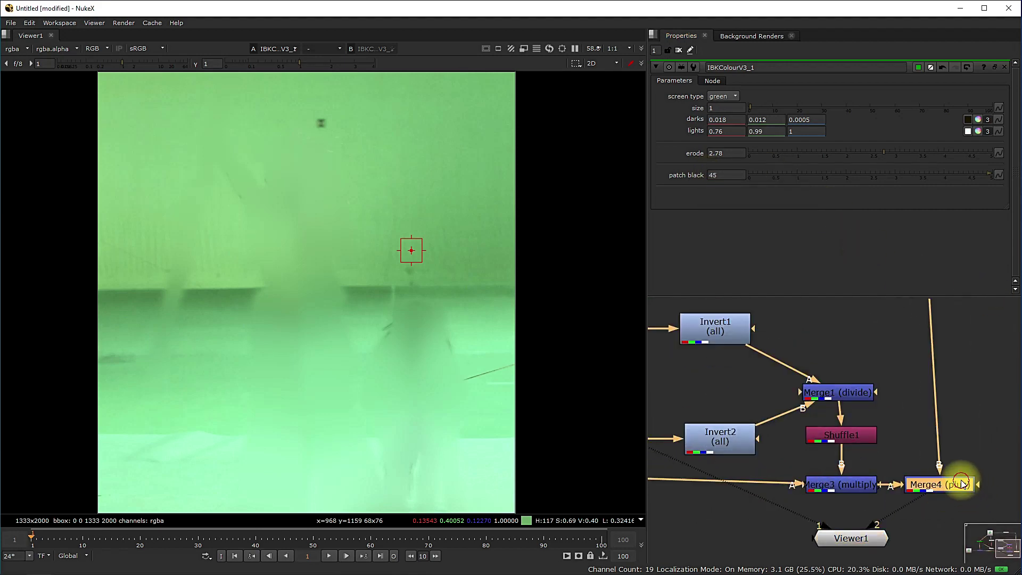
{"action": "key", "text": "1"}
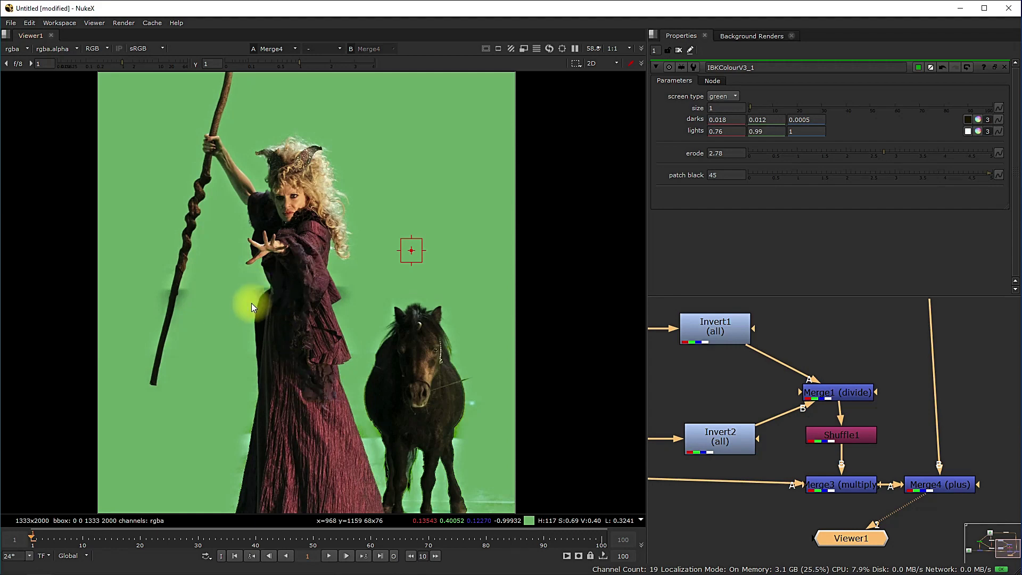
{"action": "scroll", "coordinate": [330, 330], "scroll_direction": "down", "scroll_amount": 3}
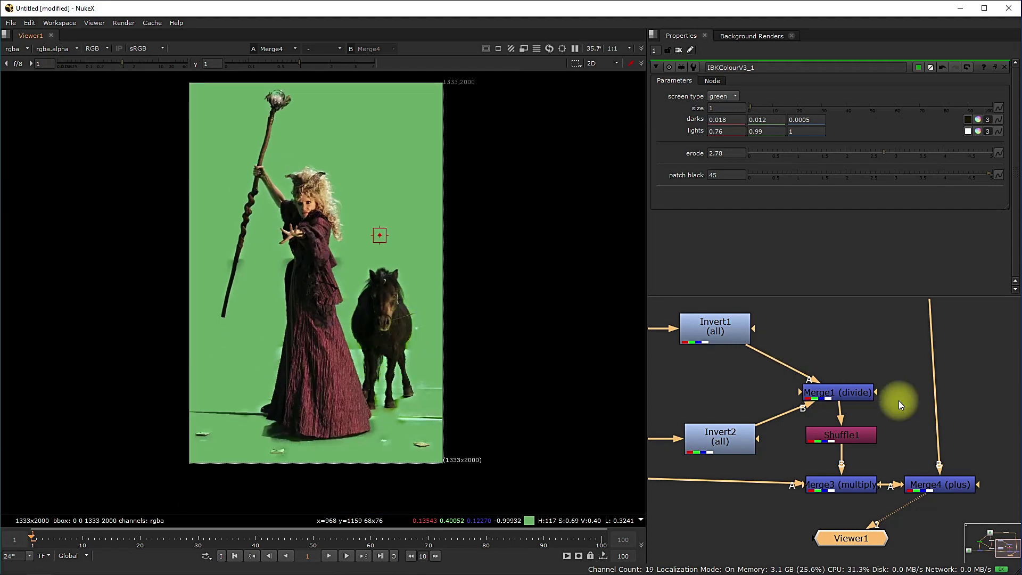
{"action": "scroll", "coordinate": [897, 399], "scroll_direction": "down", "scroll_amount": 2}
{"action": "scroll", "coordinate": [898, 395], "scroll_direction": "down", "scroll_amount": 3}
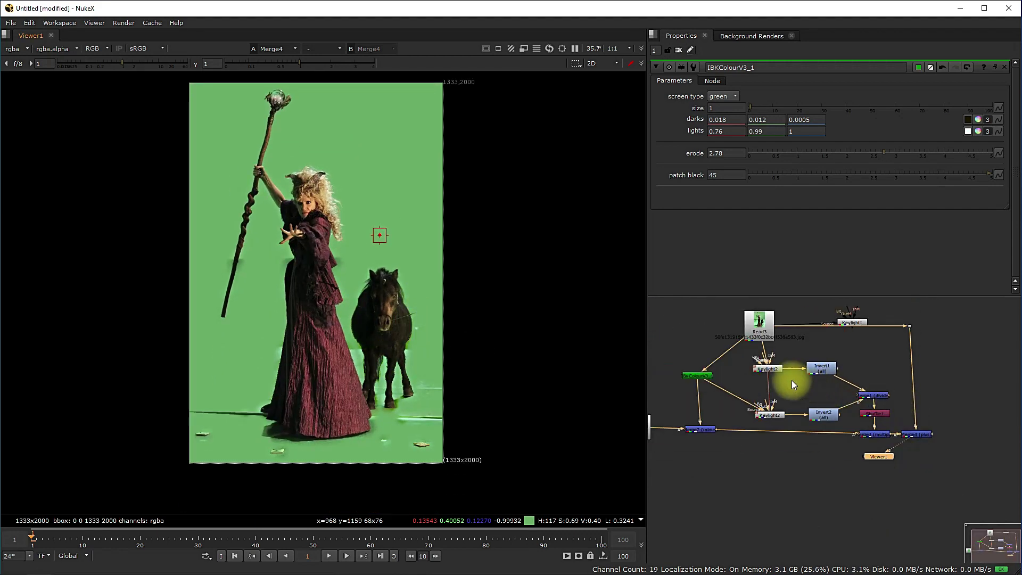
{"action": "scroll", "coordinate": [791, 380], "scroll_direction": "up", "scroll_amount": 1}
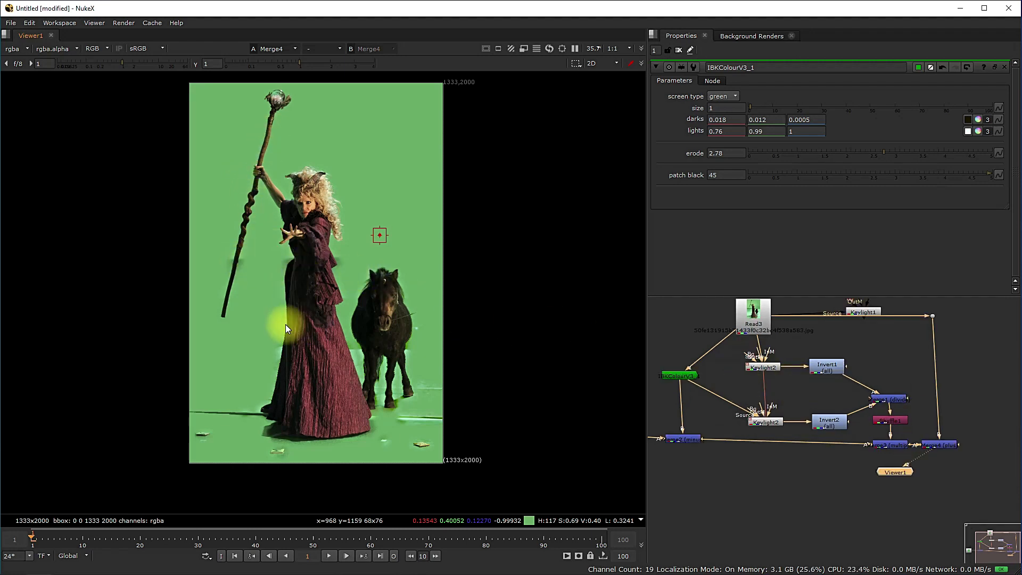
{"action": "middle_click_drag", "start_coordinate": [340, 269], "coordinate": [402, 282]}
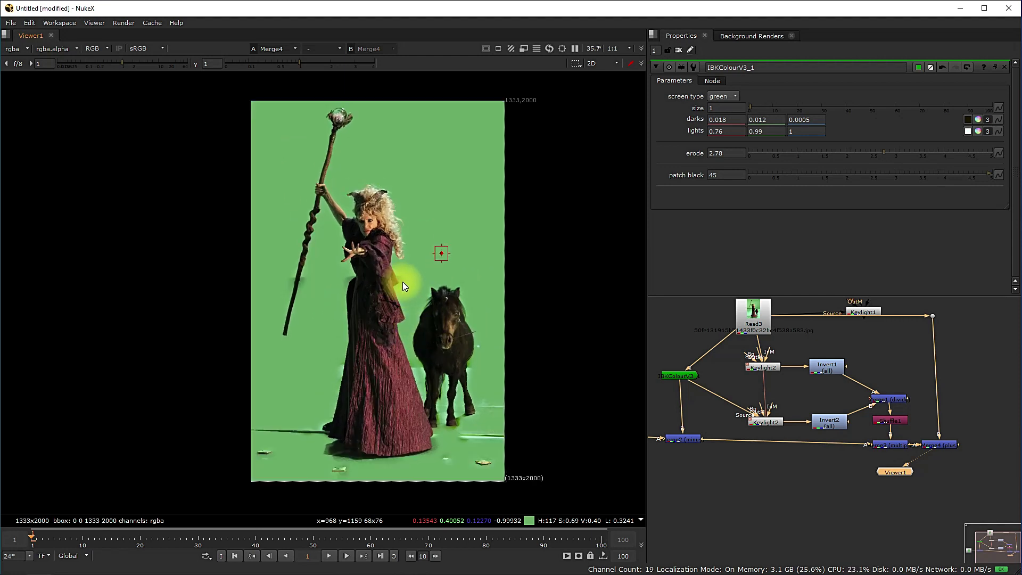
Step: Load Read3 and the plus merge into two viewer inputs and switch repeatedly between them at full-frame view
{"action": "left_click_drag", "start_coordinate": [749, 311], "coordinate": [754, 312]}
{"action": "key", "text": "1"}
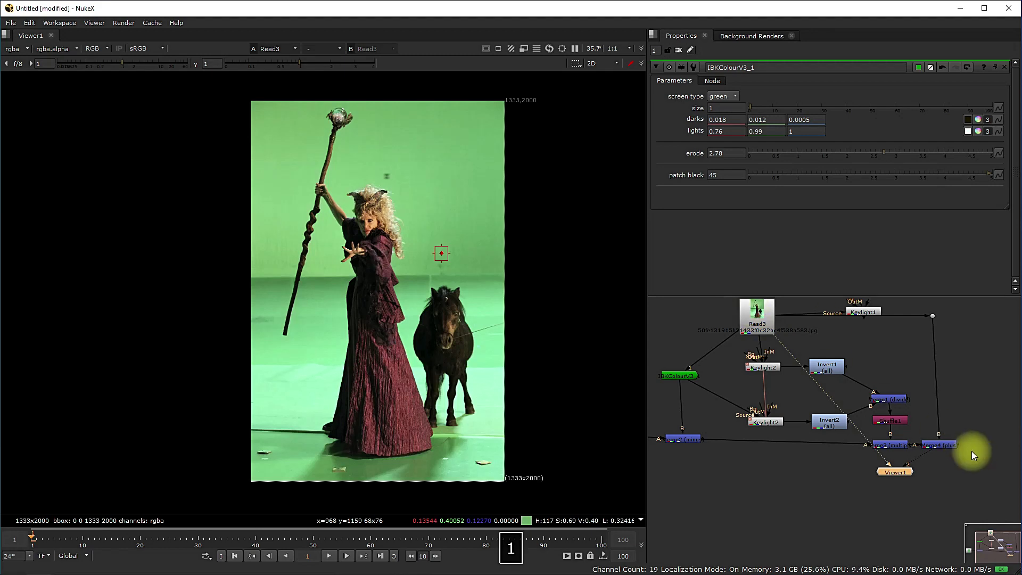
{"action": "left_click", "coordinate": [940, 449]}
{"action": "key", "text": "2"}
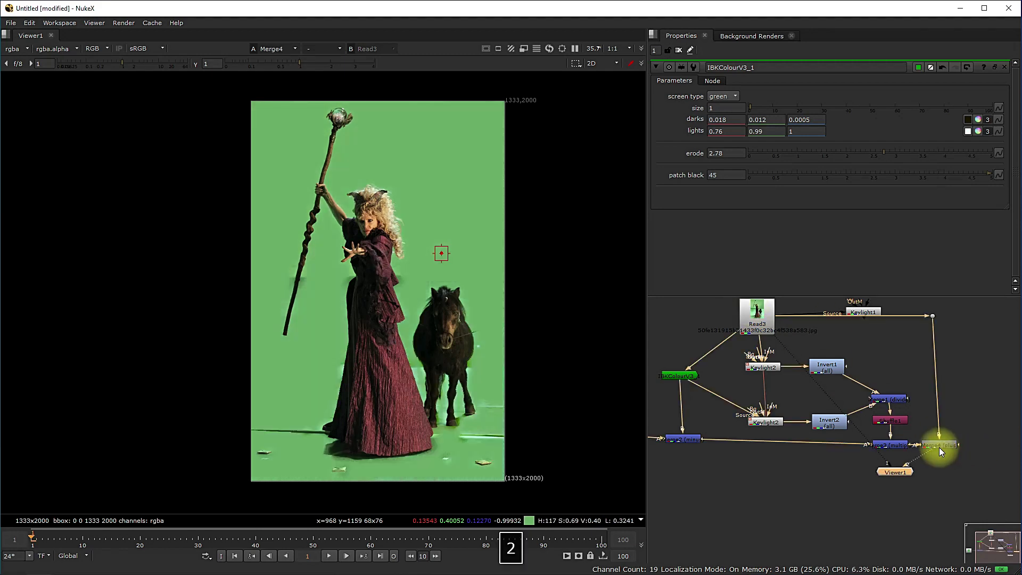
{"action": "key", "text": "1"}
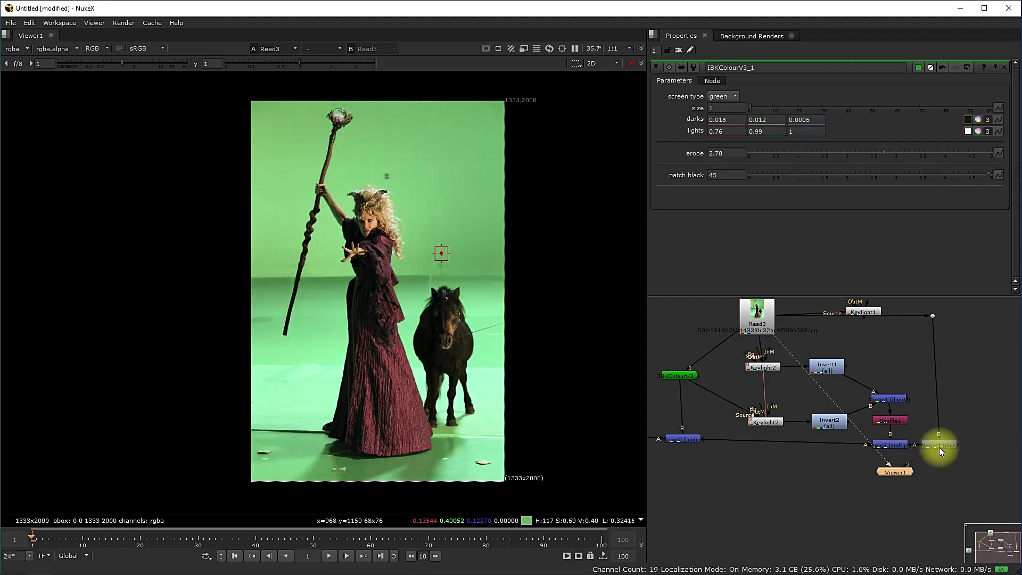
{"action": "key", "text": "2"}
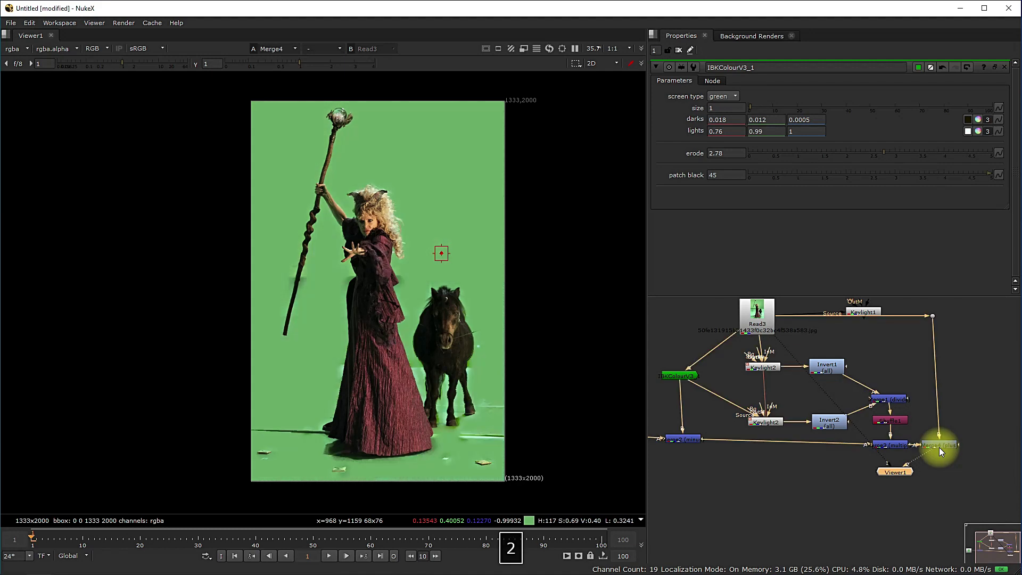
{"action": "key", "text": "1"}
{"action": "key", "text": "2"}
{"action": "key", "text": "1"}
{"action": "key", "text": "2"}
{"action": "key", "text": "1"}
{"action": "key", "text": "2"}
{"action": "key", "text": "1"}
{"action": "key", "text": "2"}
{"action": "key", "text": "1"}
{"action": "key", "text": "2"}
{"action": "key", "text": "1"}
{"action": "key", "text": "2"}
{"action": "key", "text": "1"}
{"action": "key", "text": "2"}
{"action": "key", "text": "1"}
{"action": "key", "text": "2"}
{"action": "key", "text": "1"}
{"action": "key", "text": "2"}
Step: Add a Keylight node below the plus merge, feed its Source from that merge, and view the keyer's output
{"action": "scroll", "coordinate": [903, 452], "scroll_direction": "down", "scroll_amount": 2}
{"action": "scroll", "coordinate": [849, 451], "scroll_direction": "up", "scroll_amount": 3}
{"action": "left_click_drag", "start_coordinate": [926, 488], "coordinate": [979, 548]}
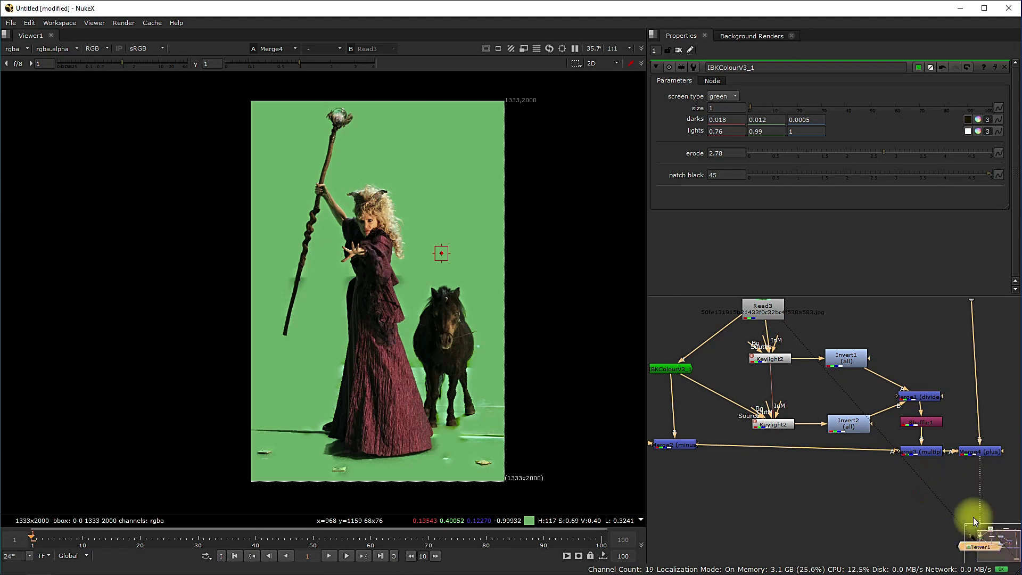
{"action": "scroll", "coordinate": [937, 482], "scroll_direction": "down", "scroll_amount": 2}
{"action": "key", "text": "Tab"}
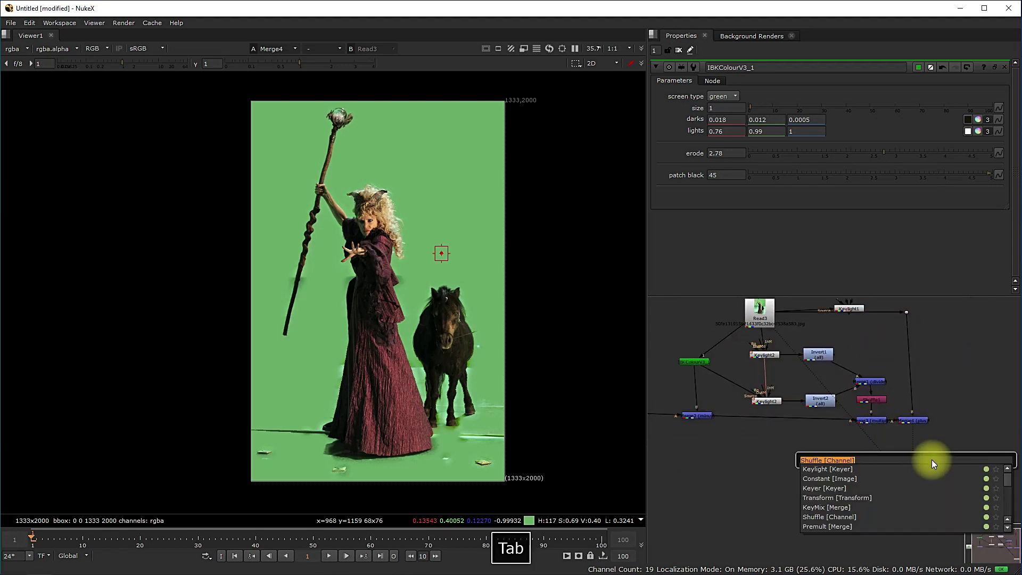
{"action": "type", "text": "key"}
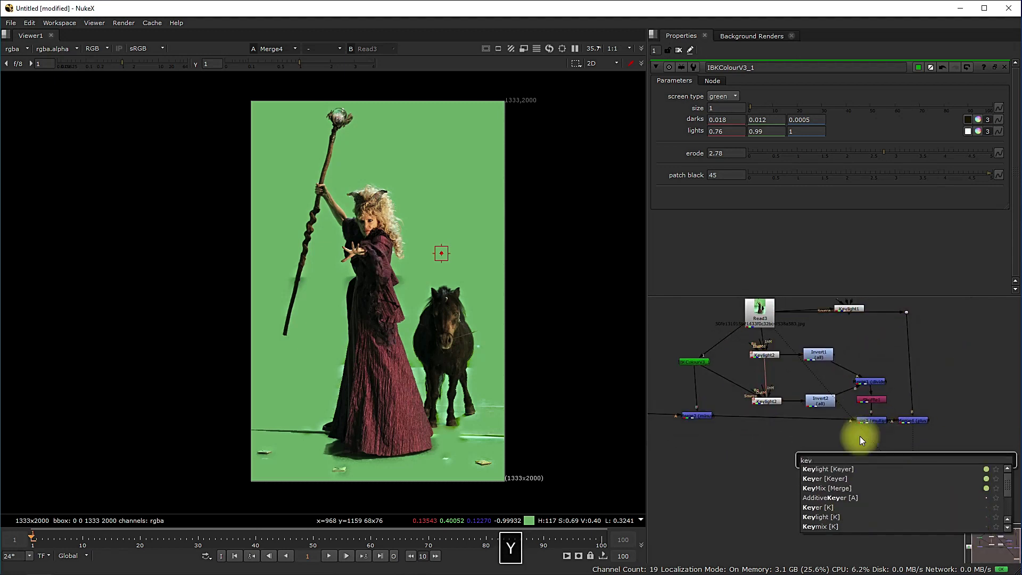
{"action": "key", "text": "Return"}
{"action": "scroll", "coordinate": [889, 436], "scroll_direction": "up", "scroll_amount": 2}
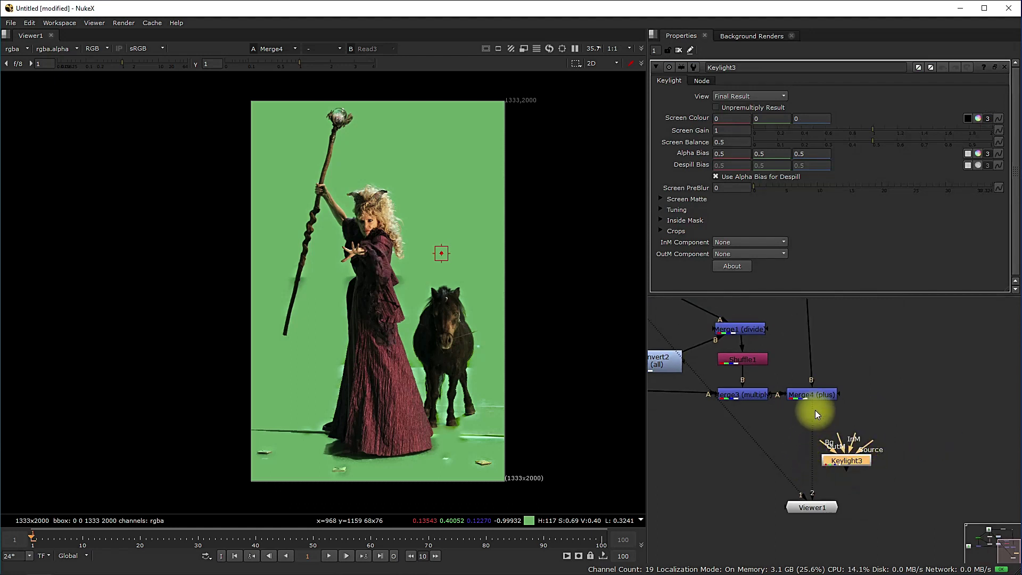
{"action": "mouse_move", "coordinate": [813, 409]}
{"action": "left_mouse_down"}
{"action": "mouse_move", "coordinate": [852, 448]}
{"action": "mouse_move", "coordinate": [832, 456]}
{"action": "mouse_move", "coordinate": [823, 394]}
{"action": "left_mouse_up"}
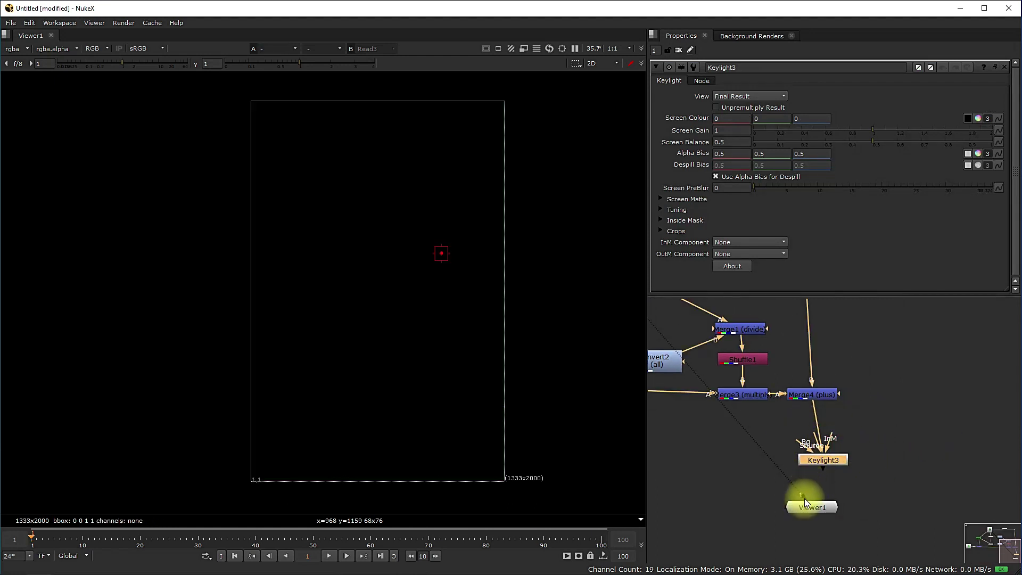
{"action": "left_click_drag", "start_coordinate": [804, 498], "coordinate": [836, 453]}
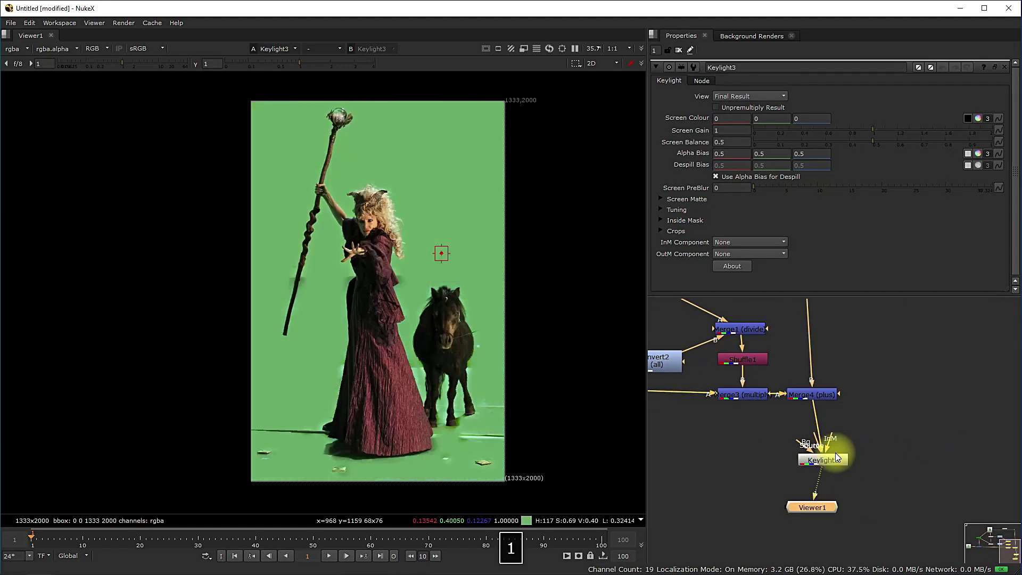
{"action": "left_click", "coordinate": [835, 453]}
Step: Pick the new Keylight's Screen Colour from the green area beside the woman's hair and view the alpha channel
{"action": "left_click", "coordinate": [968, 118]}
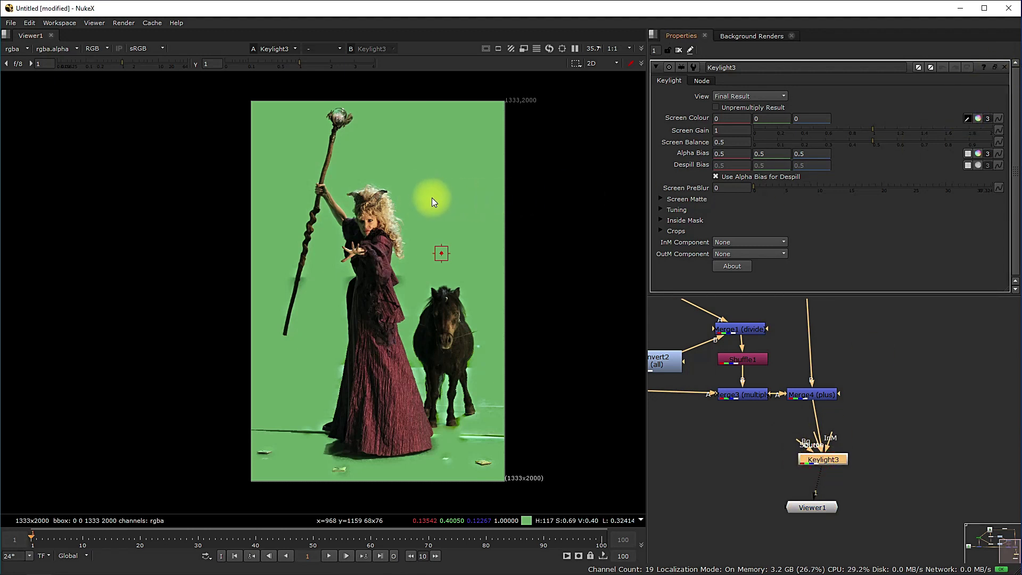
{"action": "left_click", "coordinate": [419, 211], "text": "ctrl+alt+shift"}
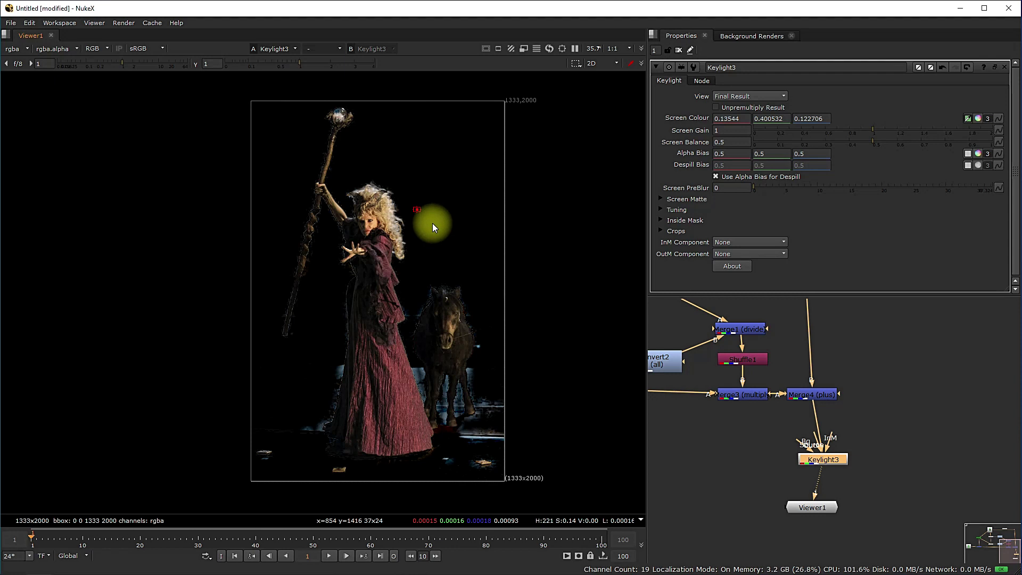
{"action": "key", "text": "a"}
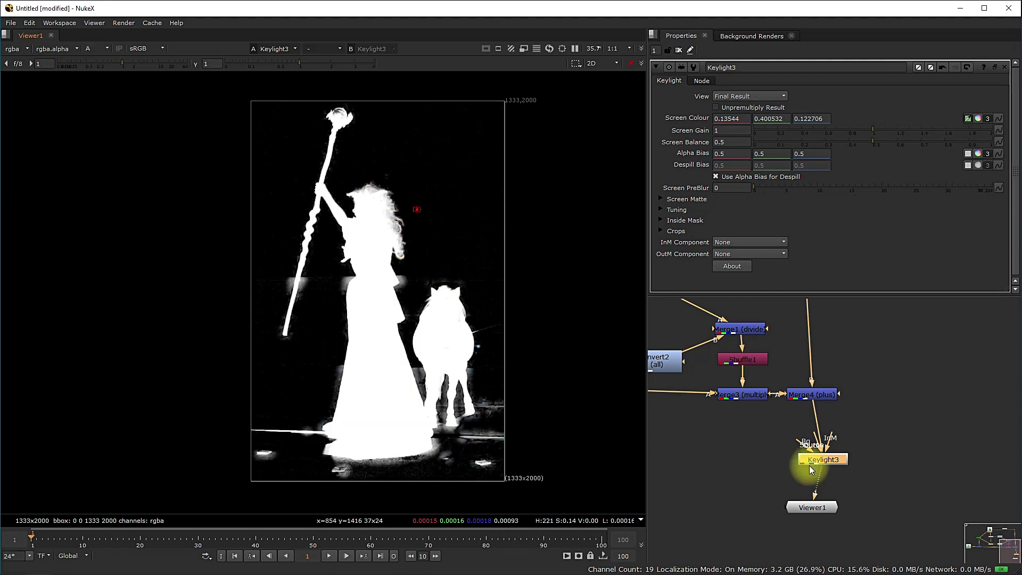
Step: Raise the viewer gamma to 3.85 and set Keylight3's Screen Gain to 1.095 to clean the matte background
{"action": "left_click", "coordinate": [873, 130]}
{"action": "left_click_drag", "start_coordinate": [874, 131], "coordinate": [875, 131]}
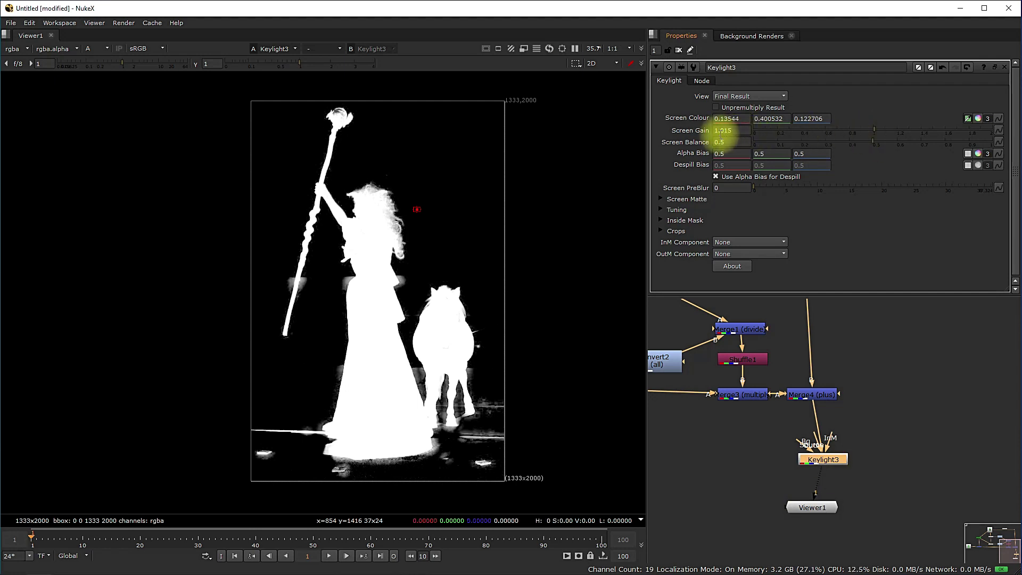
{"action": "scroll", "coordinate": [354, 229], "scroll_direction": "up", "scroll_amount": 2}
{"action": "scroll", "coordinate": [456, 211], "scroll_direction": "down", "scroll_amount": 2}
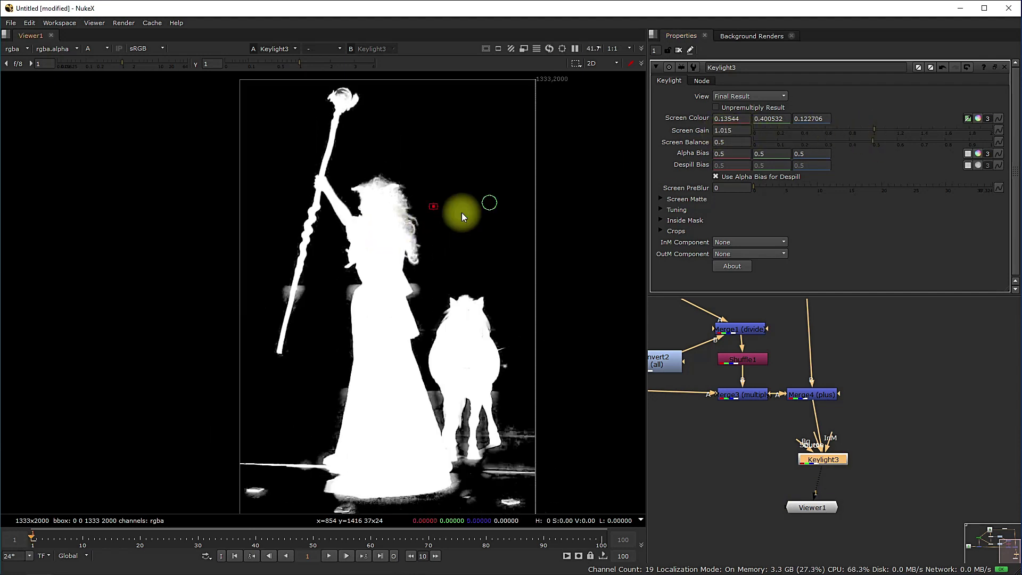
{"action": "left_click_drag", "start_coordinate": [298, 63], "coordinate": [372, 64]}
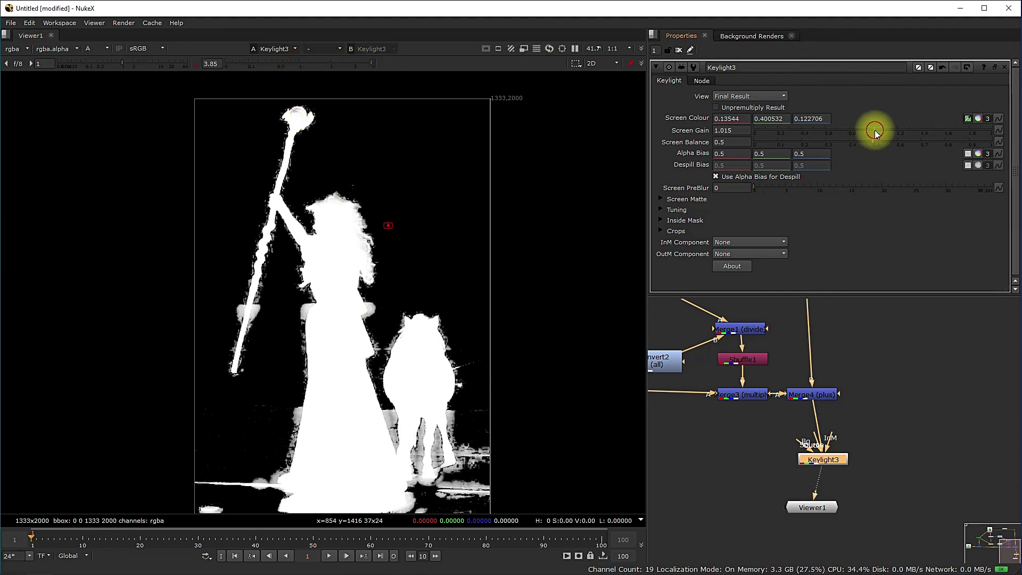
{"action": "left_click_drag", "start_coordinate": [875, 130], "coordinate": [884, 131]}
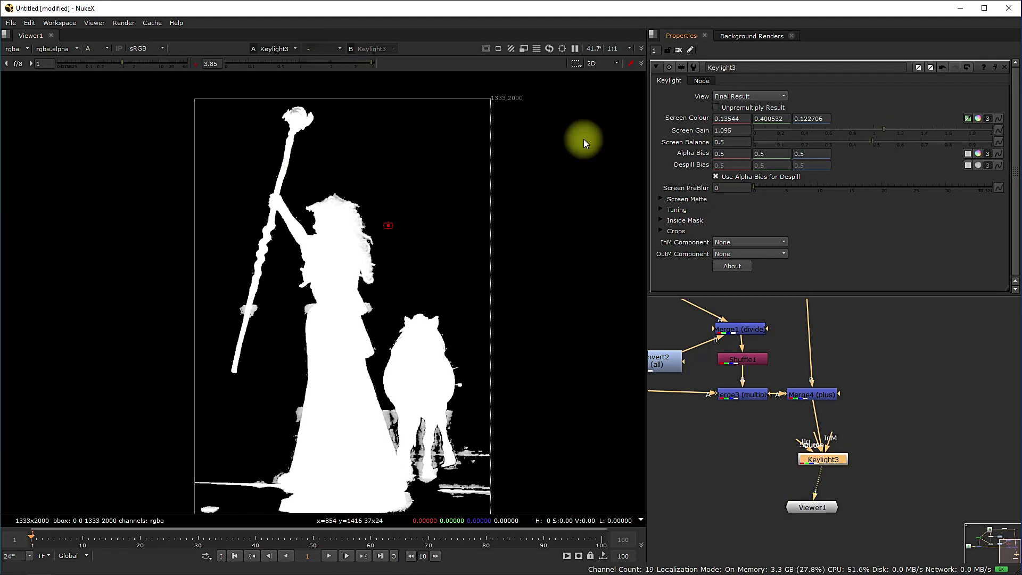
Step: Move Keylight1 clear of the node tree and open its settings to check its gain and clip values
{"action": "scroll", "coordinate": [838, 409], "scroll_direction": "down", "scroll_amount": 3}
{"action": "middle_click_drag", "start_coordinate": [816, 303], "coordinate": [794, 423]}
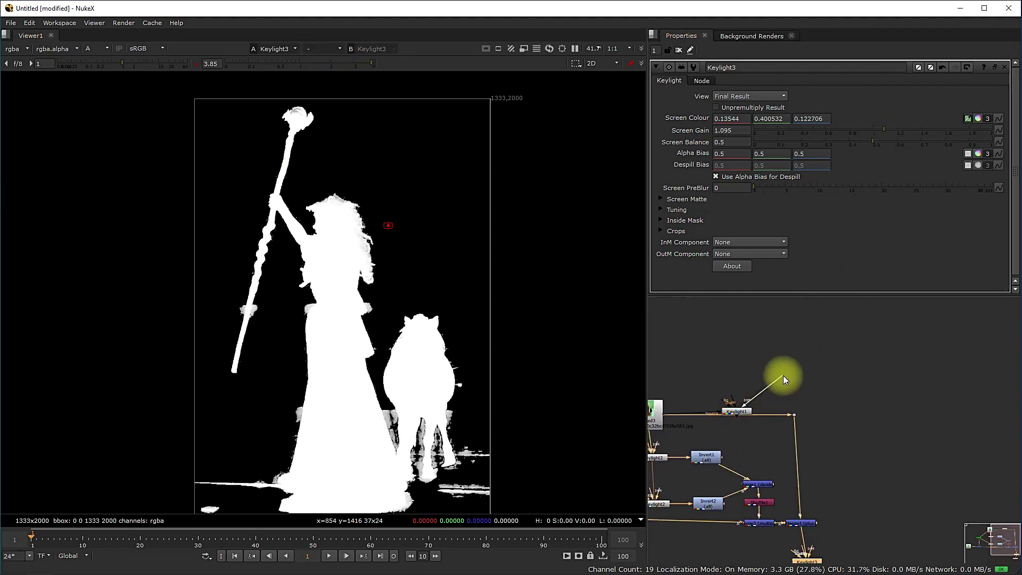
{"action": "left_click_drag", "start_coordinate": [748, 412], "coordinate": [839, 384]}
{"action": "double_click", "coordinate": [839, 383]}
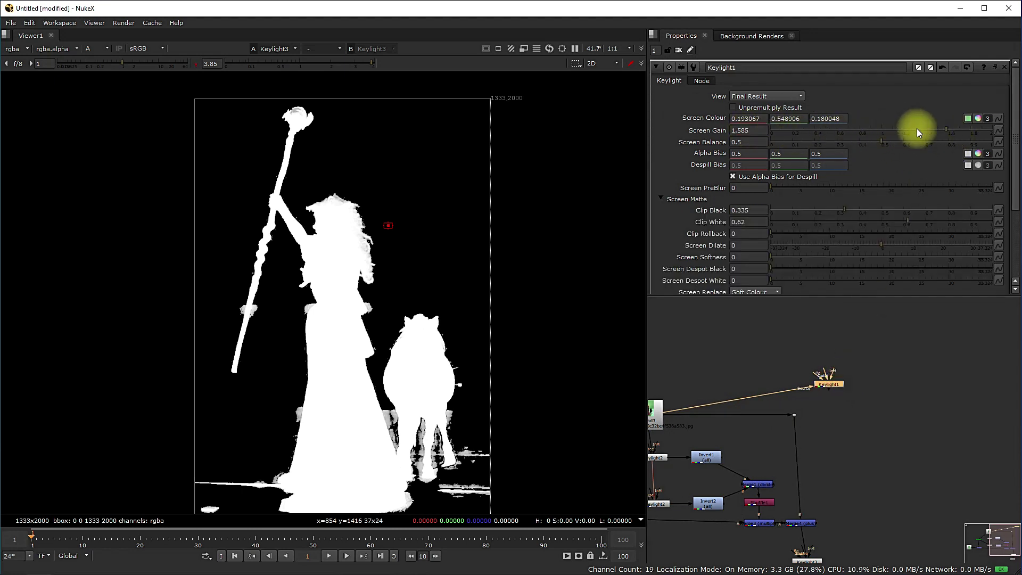
Step: Reopen Keylight3's settings and set Clip Black in its Screen Matte section to 0.125
{"action": "middle_click_drag", "start_coordinate": [784, 478], "coordinate": [791, 408]}
{"action": "double_click", "coordinate": [791, 409]}
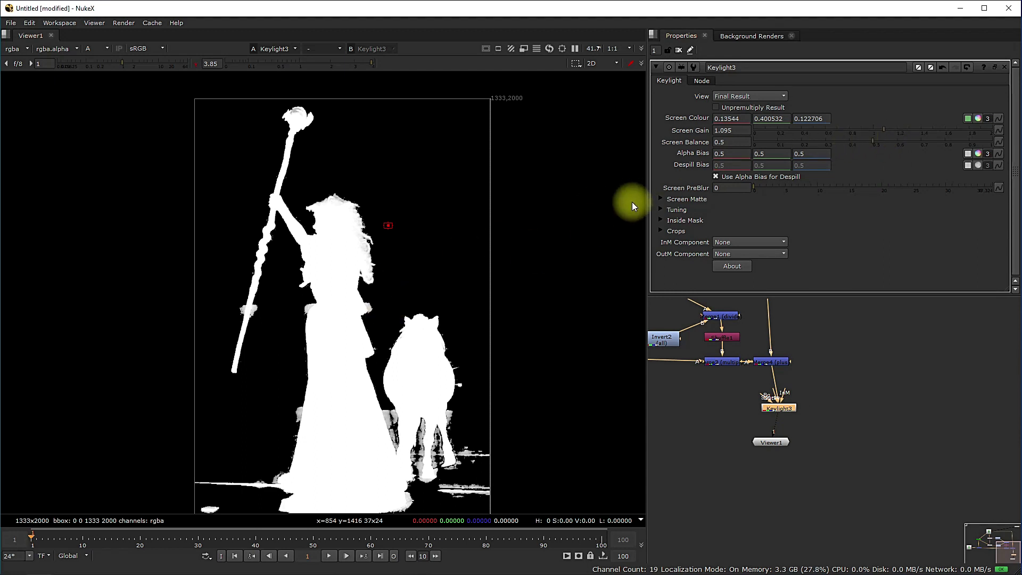
{"action": "left_click", "coordinate": [661, 199]}
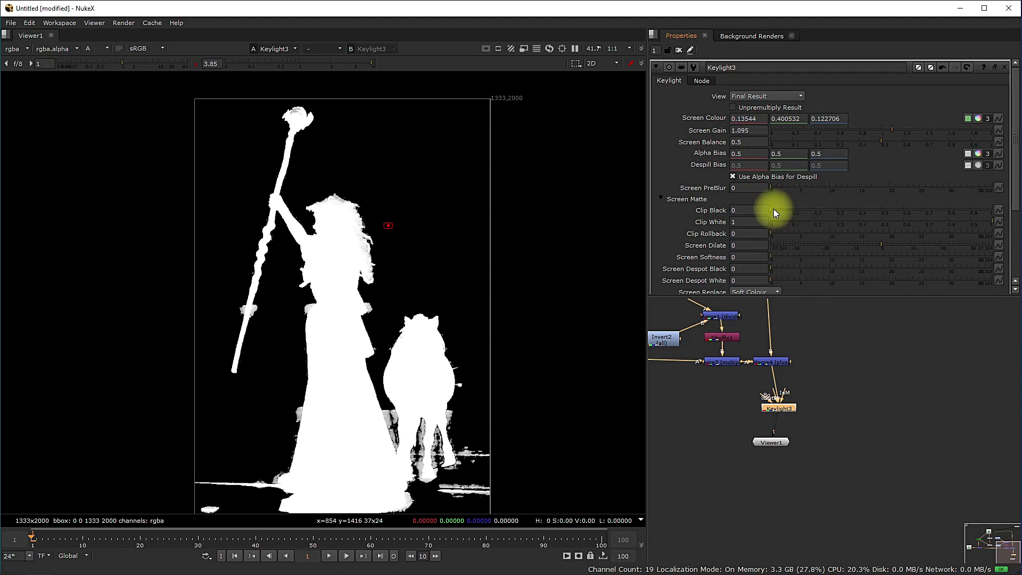
{"action": "left_click_drag", "start_coordinate": [774, 209], "coordinate": [790, 210]}
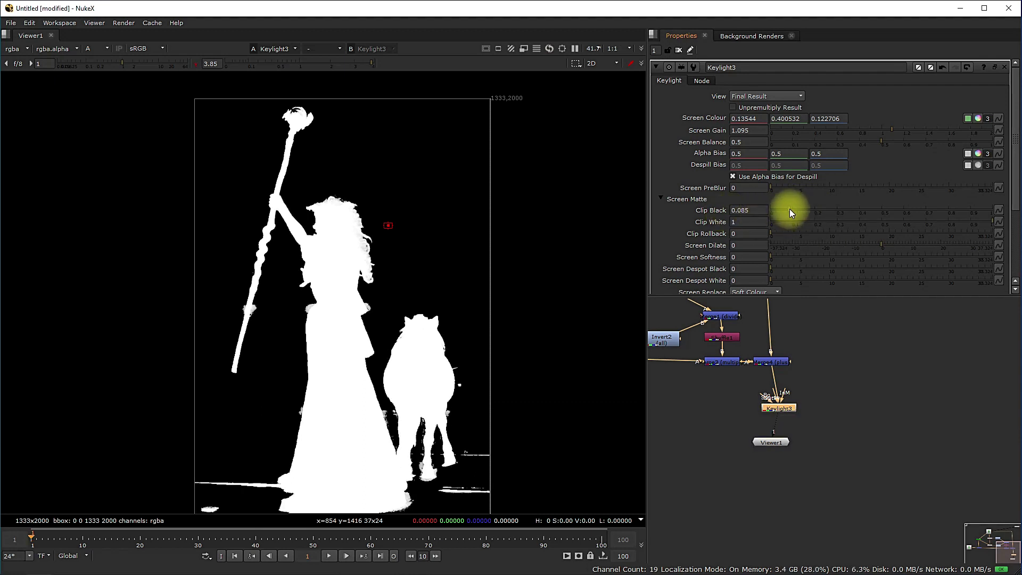
{"action": "left_click_drag", "start_coordinate": [790, 209], "coordinate": [797, 209]}
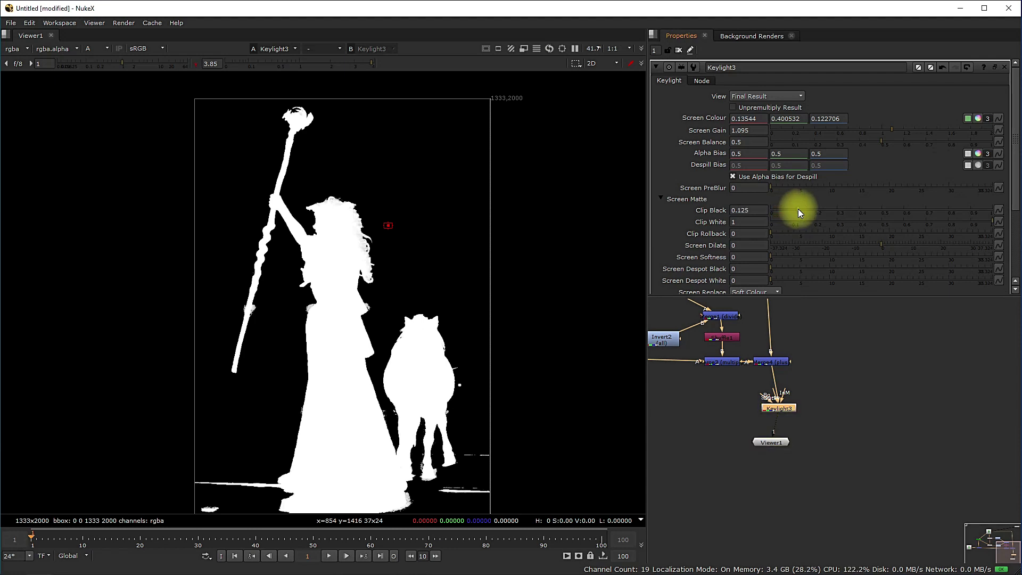
Step: Reset the viewer gamma to 1 and inspect the keyed colour image around the woman's hair
{"action": "left_click", "coordinate": [294, 67], "text": "ctrl"}
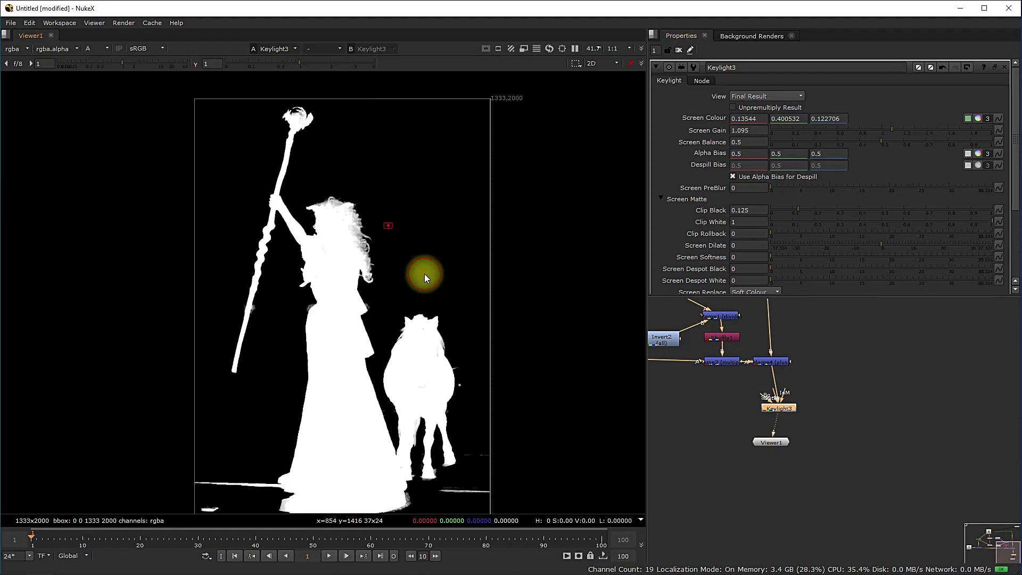
{"action": "key", "text": "a"}
{"action": "scroll", "coordinate": [362, 226], "scroll_direction": "up", "scroll_amount": 3}
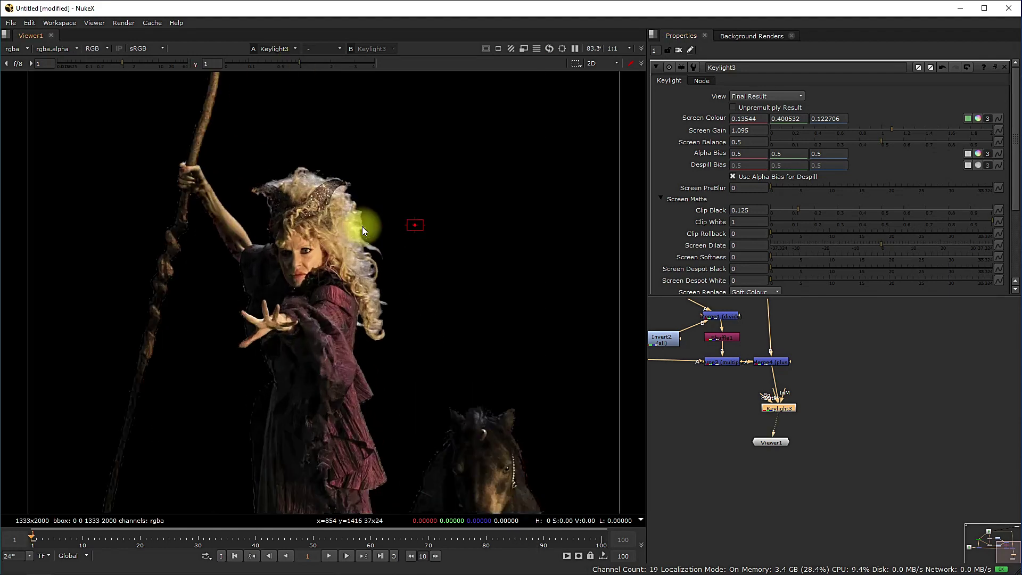
{"action": "scroll", "coordinate": [362, 225], "scroll_direction": "up", "scroll_amount": 4}
{"action": "scroll", "coordinate": [376, 276], "scroll_direction": "down", "scroll_amount": 2}
{"action": "scroll", "coordinate": [786, 396], "scroll_direction": "down", "scroll_amount": 2}
Step: Load Keylight1 into viewer input 1 and Keylight3 into viewer input 2
{"action": "middle_click_drag", "start_coordinate": [787, 396], "coordinate": [777, 465]}
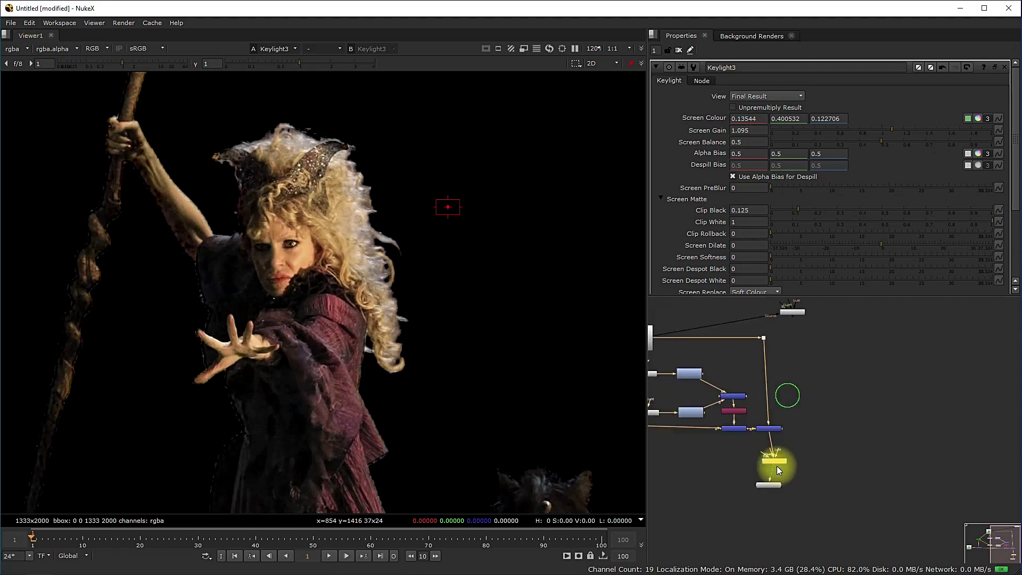
{"action": "left_click", "coordinate": [784, 327]}
{"action": "key", "text": "1"}
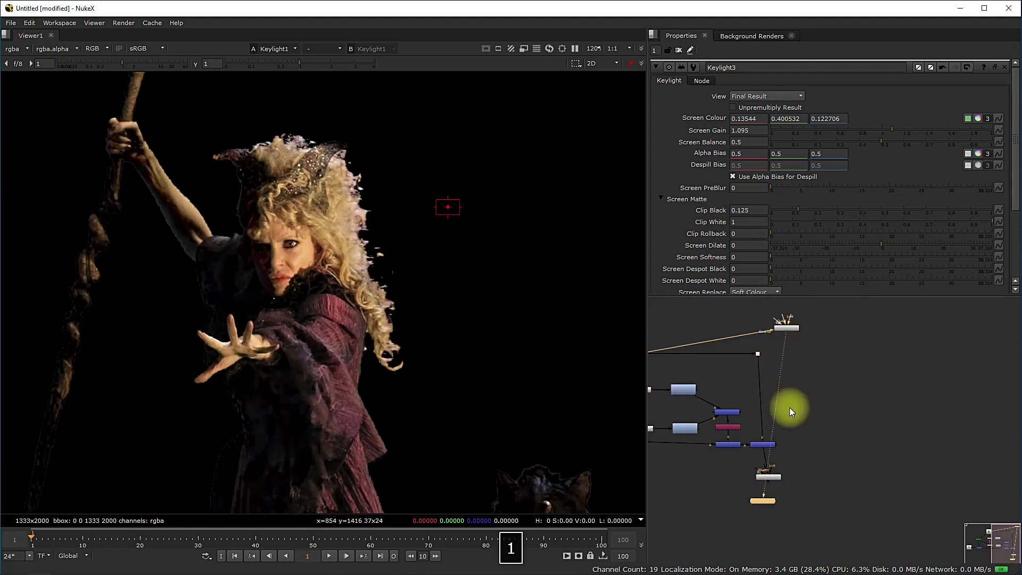
{"action": "scroll", "coordinate": [766, 426], "scroll_direction": "up", "scroll_amount": 2}
{"action": "left_click", "coordinate": [755, 426]}
{"action": "key", "text": "2"}
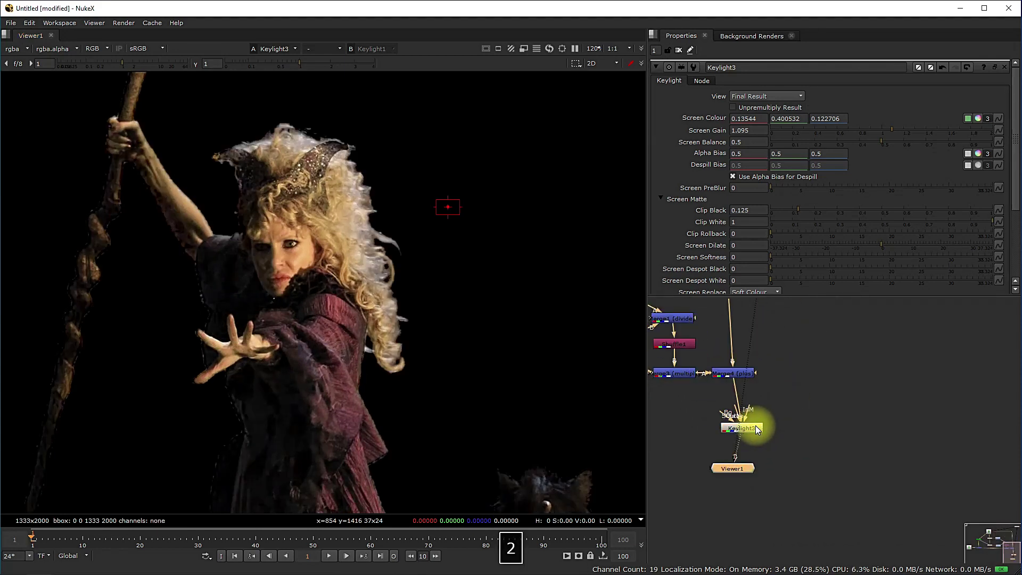
Step: Switch repeatedly between the Keylight1 and Keylight3 results to compare the hair edges, ending on Keylight3
{"action": "key", "text": "1"}
{"action": "key", "text": "2"}
{"action": "key", "text": "1"}
{"action": "key", "text": "2"}
{"action": "key", "text": "1"}
{"action": "key", "text": "2"}
{"action": "key", "text": "1"}
{"action": "key", "text": "2"}
{"action": "key", "text": "1"}
{"action": "key", "text": "2"}
{"action": "key", "text": "1"}
{"action": "key", "text": "2"}
{"action": "key", "text": "1"}
{"action": "key", "text": "2"}
{"action": "key", "text": "1"}
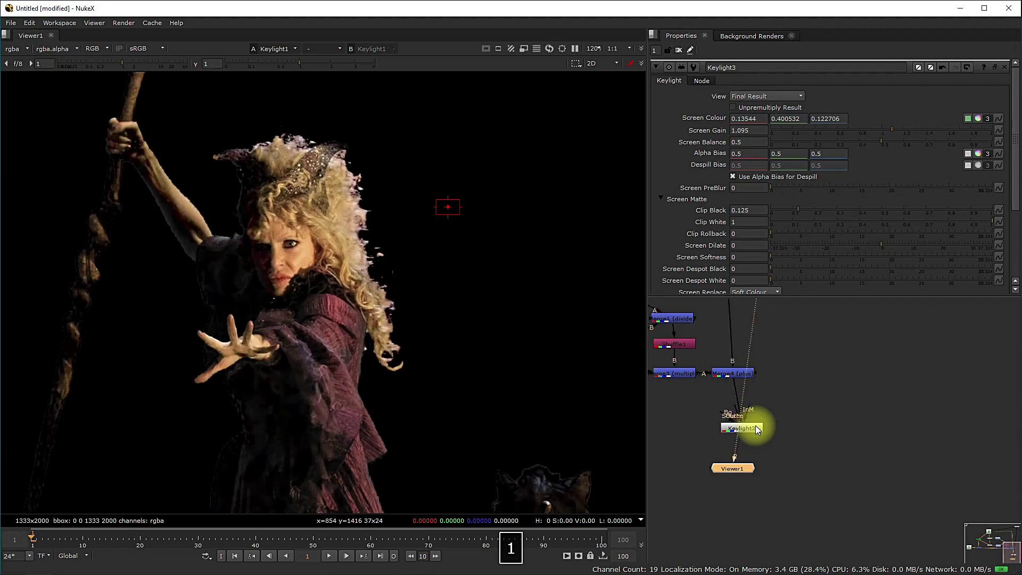
{"action": "key", "text": "2"}
{"action": "key", "text": "1"}
{"action": "key", "text": "2"}
{"action": "key", "text": "1"}
{"action": "key", "text": "2"}
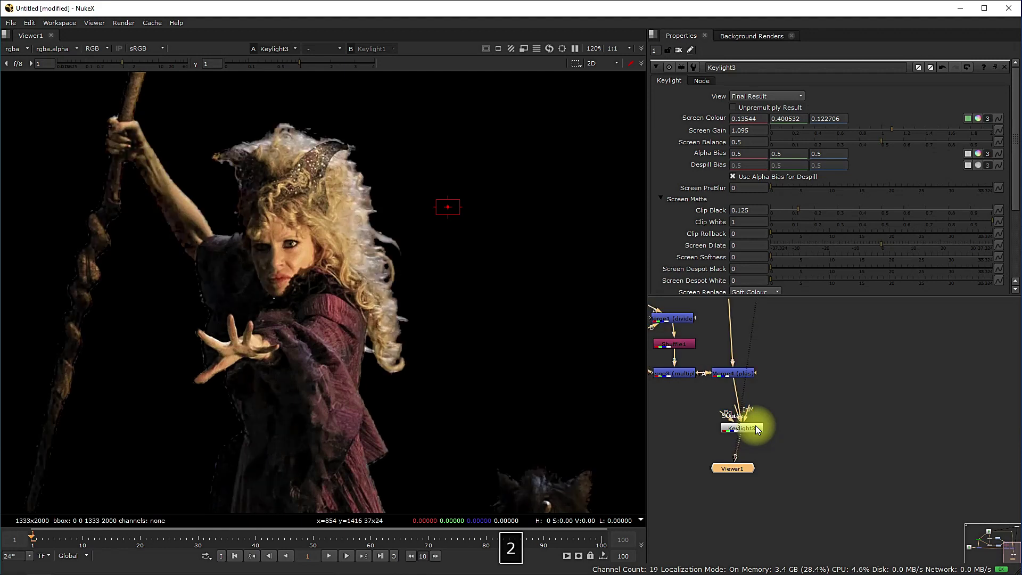
{"action": "key", "text": "1"}
{"action": "key", "text": "2"}
Step: Examine Keylight3's result across the whole figure and horse, together with the node tree that produces it
{"action": "scroll", "coordinate": [522, 351], "scroll_direction": "down", "scroll_amount": 3}
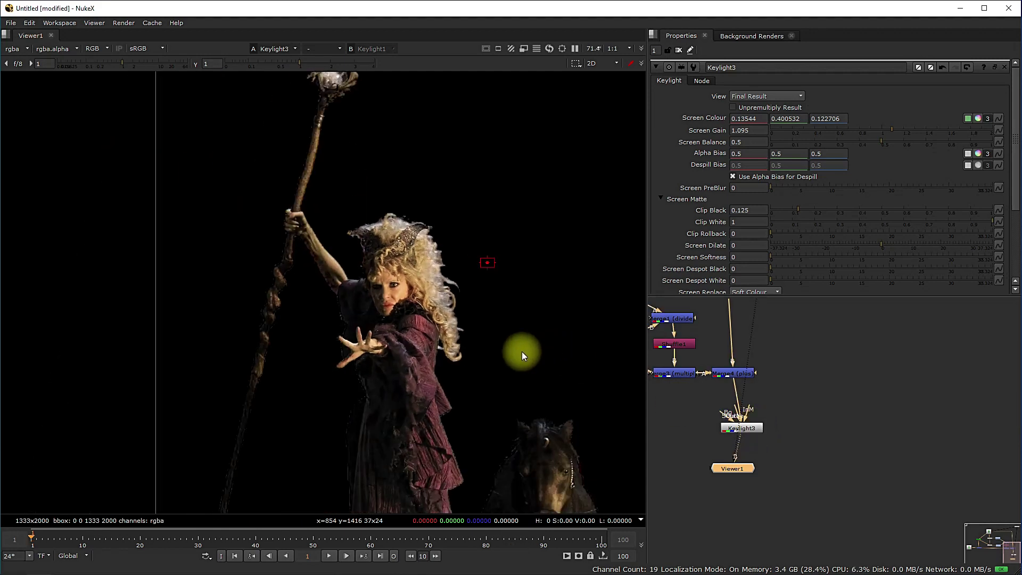
{"action": "scroll", "coordinate": [522, 351], "scroll_direction": "down", "scroll_amount": 2}
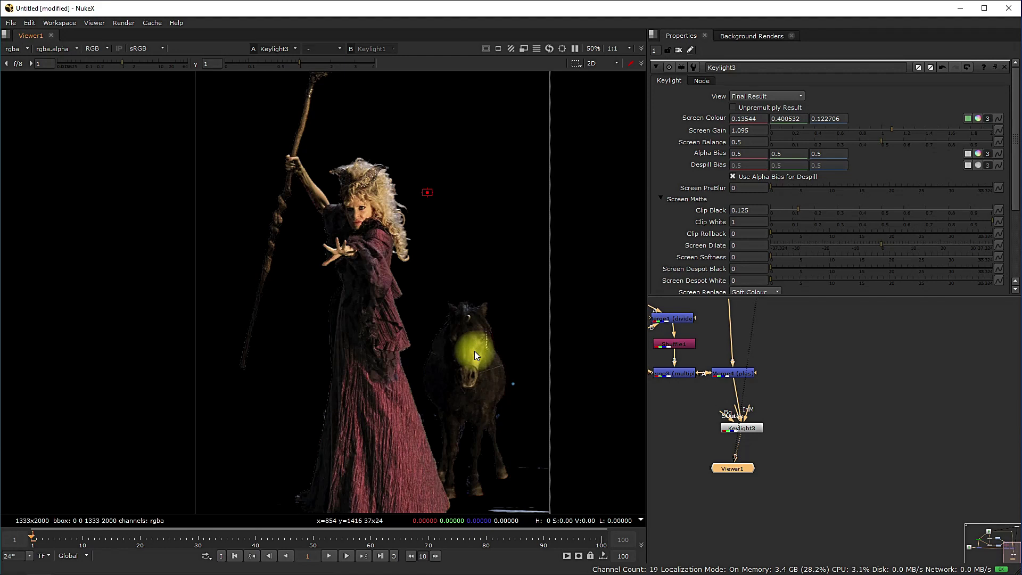
{"action": "scroll", "coordinate": [423, 427], "scroll_direction": "down", "scroll_amount": 2}
{"action": "scroll", "coordinate": [468, 383], "scroll_direction": "up", "scroll_amount": 1}
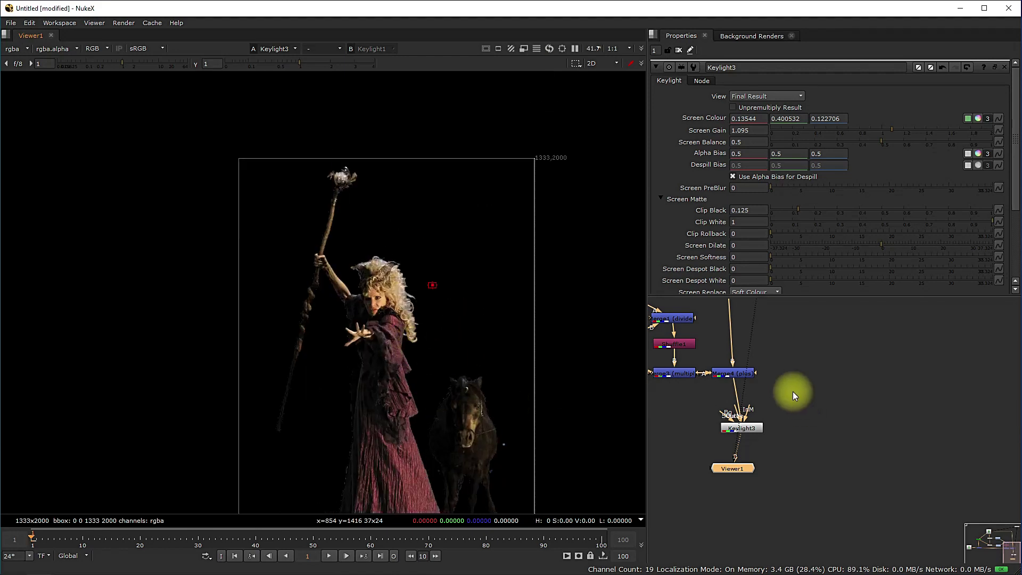
{"action": "middle_click_drag", "start_coordinate": [793, 392], "coordinate": [863, 422]}
{"action": "scroll", "coordinate": [821, 402], "scroll_direction": "down", "scroll_amount": 4}
{"action": "scroll", "coordinate": [722, 375], "scroll_direction": "up", "scroll_amount": 3}
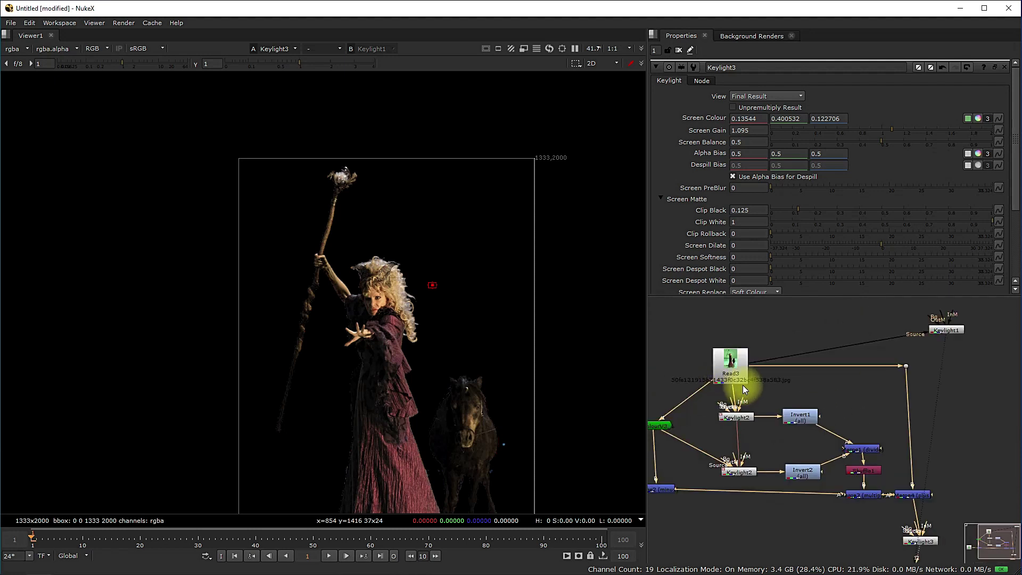
{"action": "scroll", "coordinate": [797, 396], "scroll_direction": "down", "scroll_amount": 4}
{"action": "left_click_drag", "start_coordinate": [669, 380], "coordinate": [639, 372]}
{"action": "left_click", "coordinate": [905, 447]}
Step: Move Read3 higher in the node tree and view the original green screen image
{"action": "scroll", "coordinate": [858, 405], "scroll_direction": "up", "scroll_amount": 5}
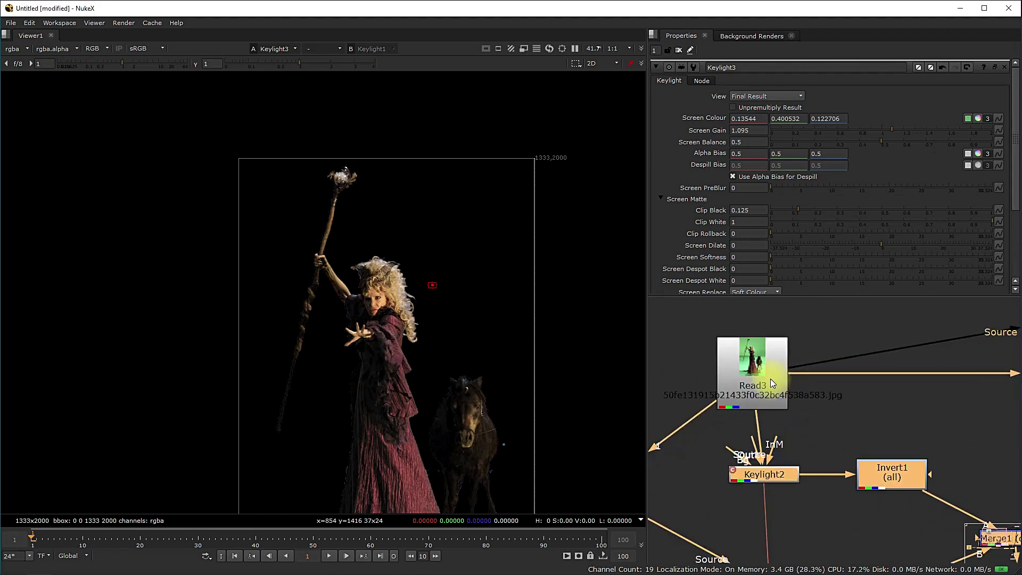
{"action": "left_click_drag", "start_coordinate": [771, 379], "coordinate": [772, 330]}
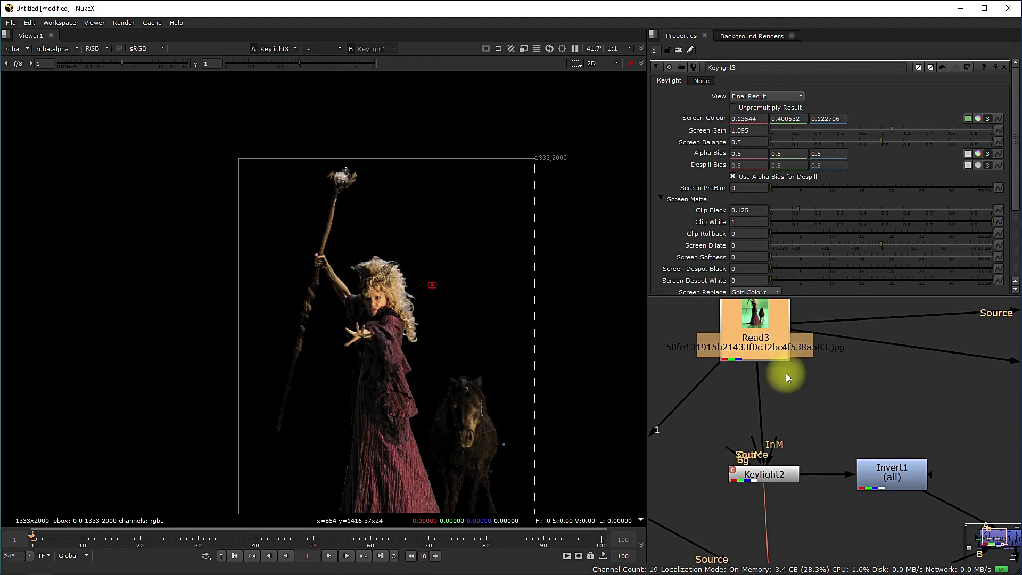
{"action": "scroll", "coordinate": [774, 442], "scroll_direction": "down", "scroll_amount": 6}
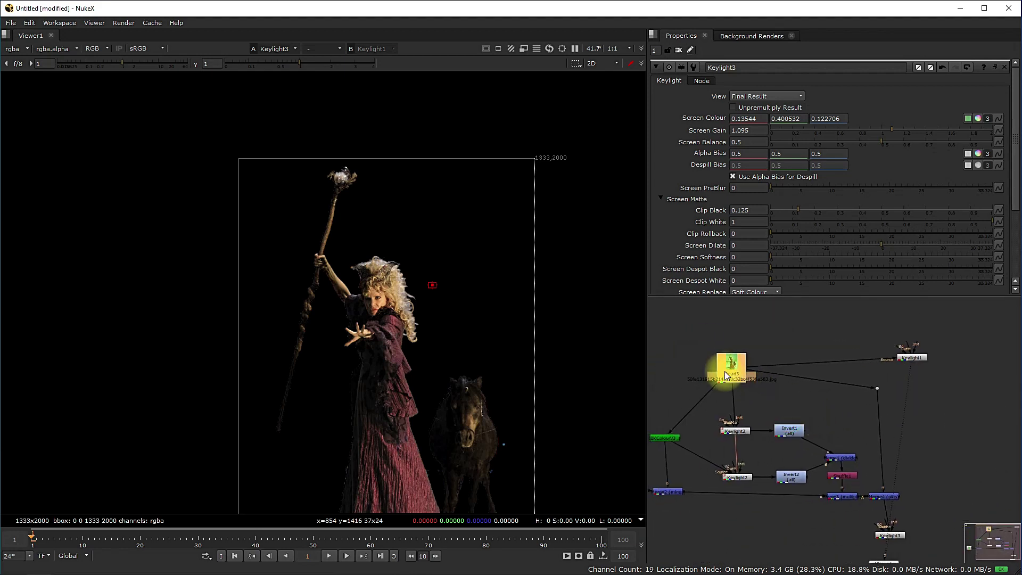
{"action": "key", "text": "1"}
{"action": "scroll", "coordinate": [745, 398], "scroll_direction": "up", "scroll_amount": 4}
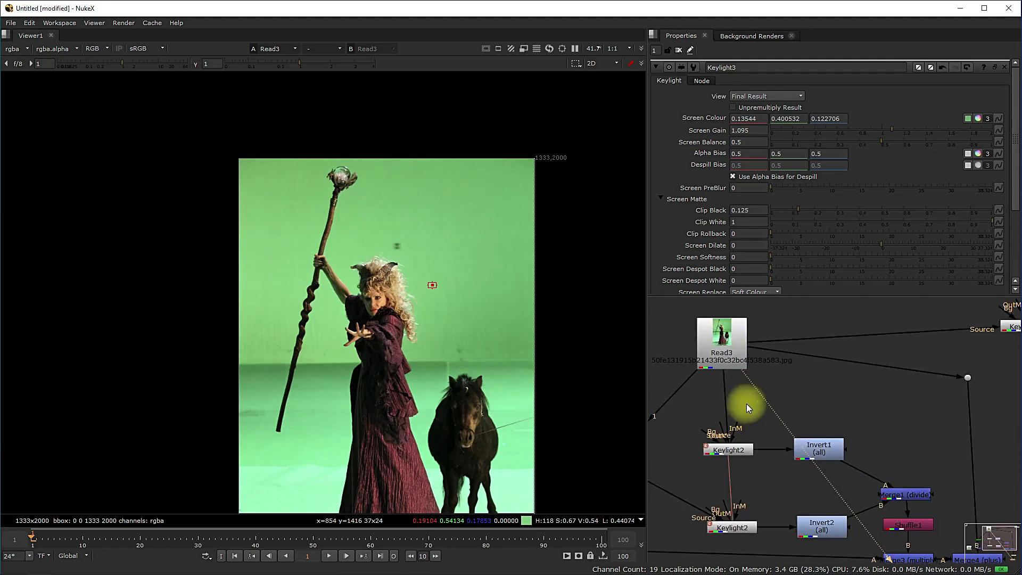
Step: Open the IBKColourV3_1 settings and view the clean plate it generates across the whole frame
{"action": "left_click", "coordinate": [687, 403]}
{"action": "left_click_drag", "start_coordinate": [688, 401], "coordinate": [689, 400]}
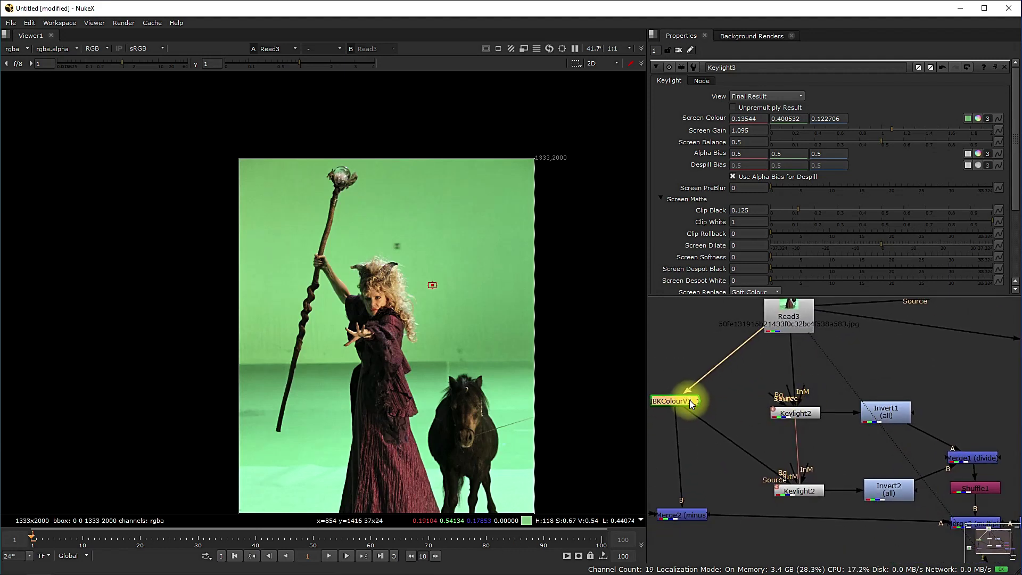
{"action": "double_click", "coordinate": [689, 399]}
{"action": "key", "text": "1"}
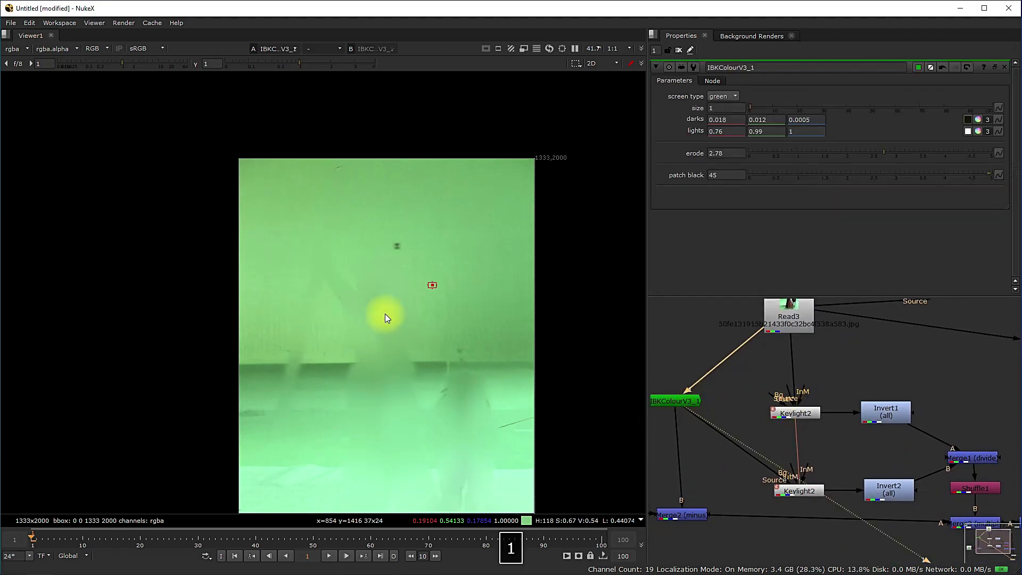
{"action": "scroll", "coordinate": [461, 324], "scroll_direction": "down", "scroll_amount": 2}
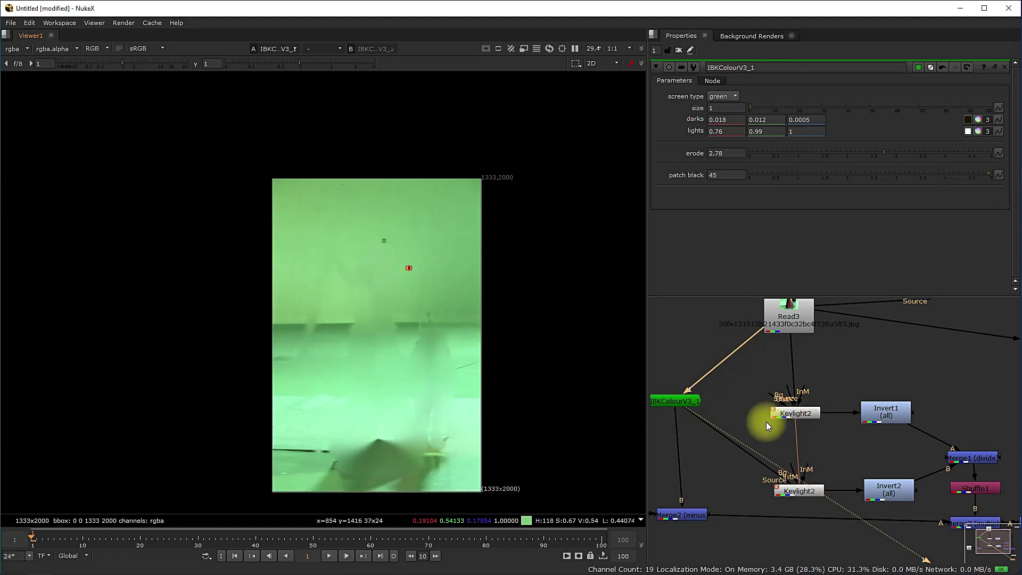
{"action": "left_click_drag", "start_coordinate": [690, 403], "coordinate": [697, 403]}
{"action": "middle_click_drag", "start_coordinate": [824, 375], "coordinate": [804, 421]}
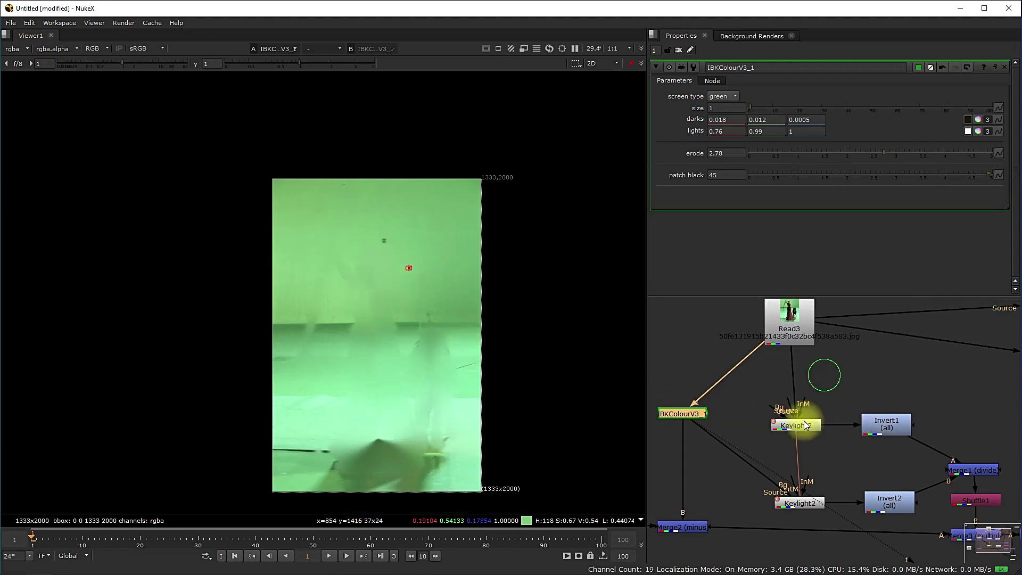
Step: Open the Keylight2 node fed directly by Read3 and view its result in colour and as an alpha matte
{"action": "double_click", "coordinate": [805, 425]}
{"action": "left_click", "coordinate": [793, 317]}
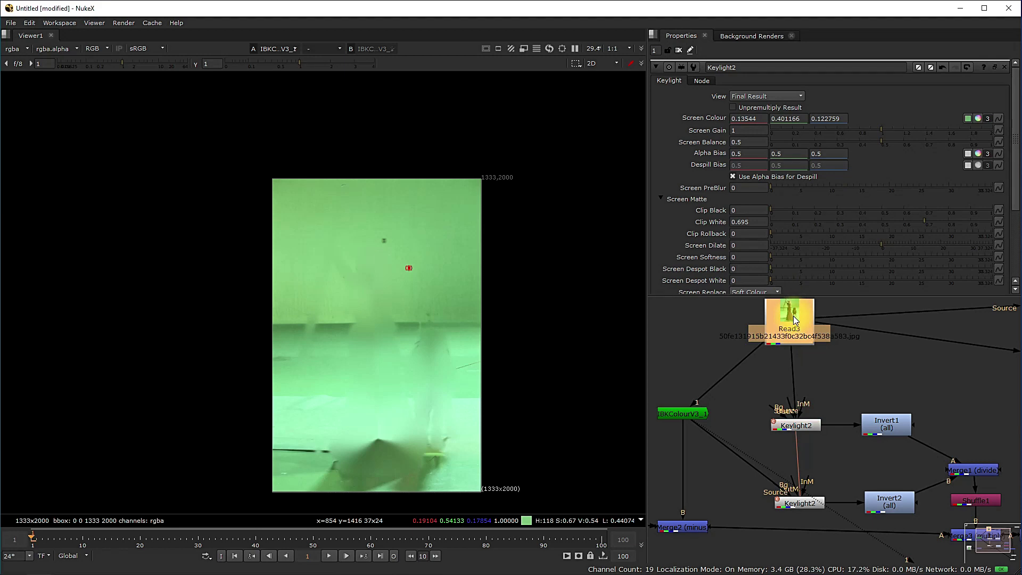
{"action": "left_click", "coordinate": [783, 425]}
{"action": "key", "text": "1"}
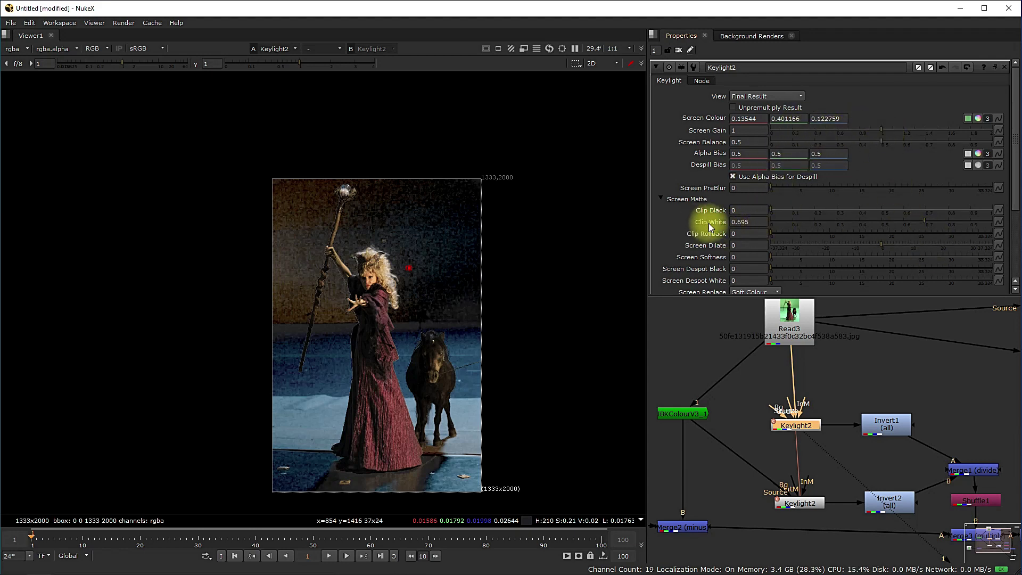
{"action": "scroll", "coordinate": [371, 315], "scroll_direction": "up", "scroll_amount": 2}
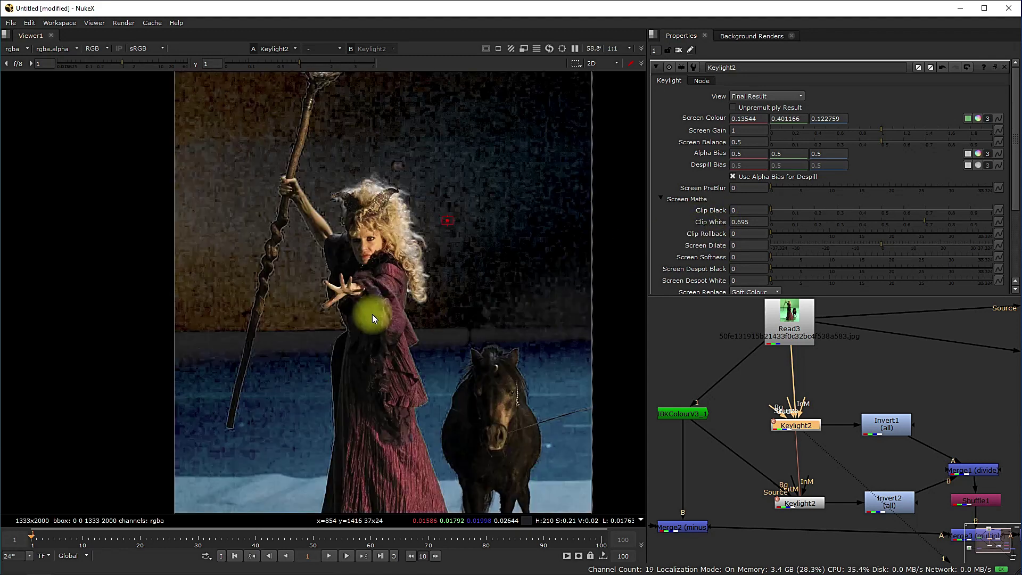
{"action": "key", "text": "a"}
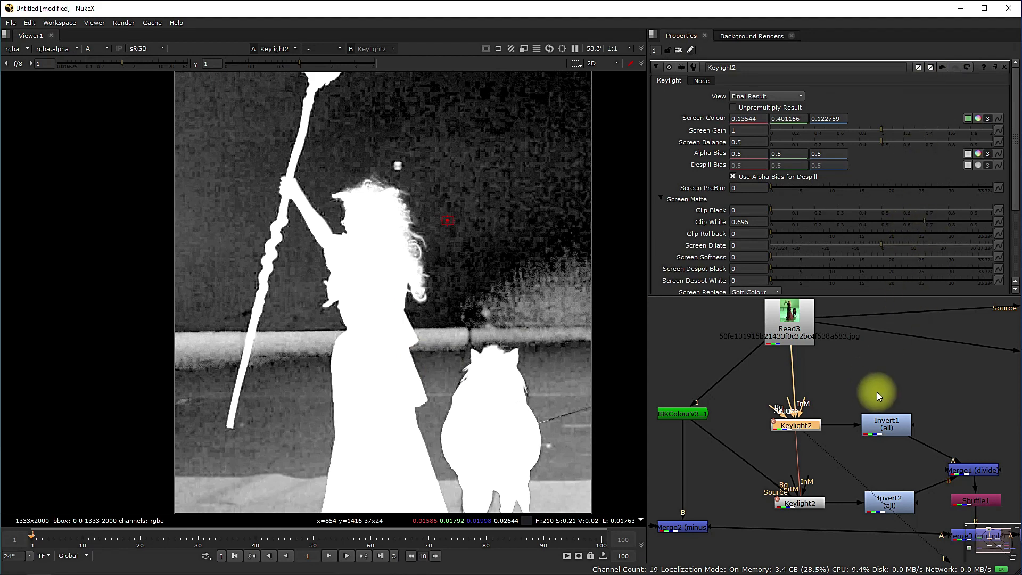
Step: Trace how Read3 and IBKColourV3_1 feed the two Keylight2 nodes, and return the viewer to full colour
{"action": "scroll", "coordinate": [857, 362], "scroll_direction": "down", "scroll_amount": 3}
{"action": "scroll", "coordinate": [838, 362], "scroll_direction": "up", "scroll_amount": 3}
{"action": "middle_click_drag", "start_coordinate": [787, 373], "coordinate": [795, 390]}
{"action": "left_click_drag", "start_coordinate": [807, 355], "coordinate": [811, 356]}
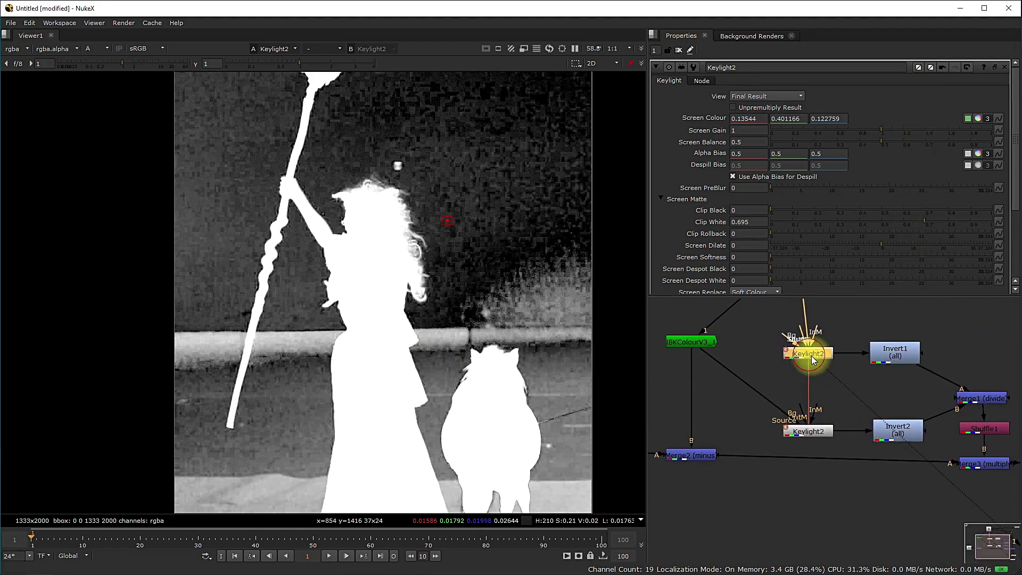
{"action": "left_click", "coordinate": [826, 433]}
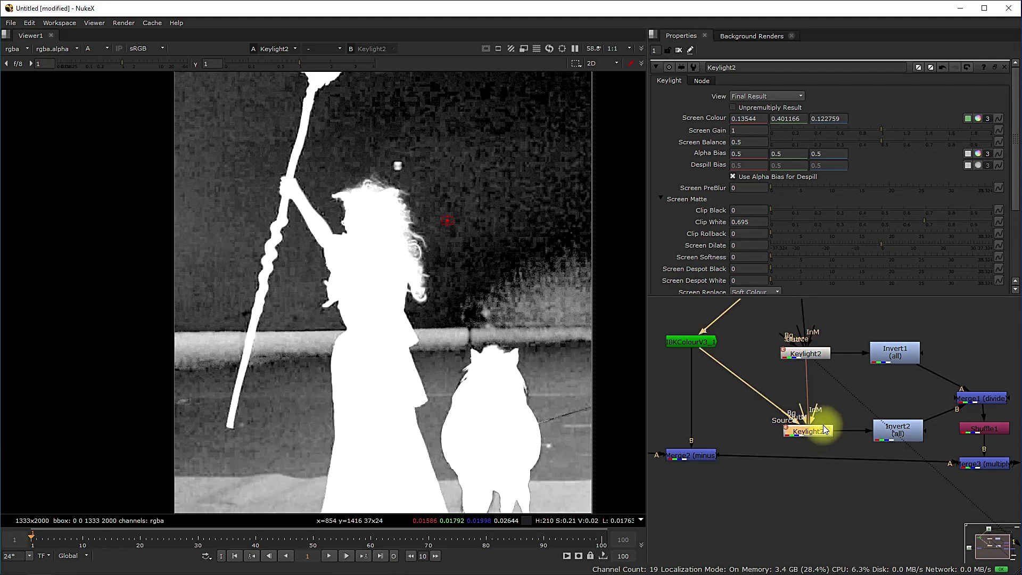
{"action": "scroll", "coordinate": [824, 429], "scroll_direction": "down", "scroll_amount": 2}
{"action": "left_click", "coordinate": [818, 418]}
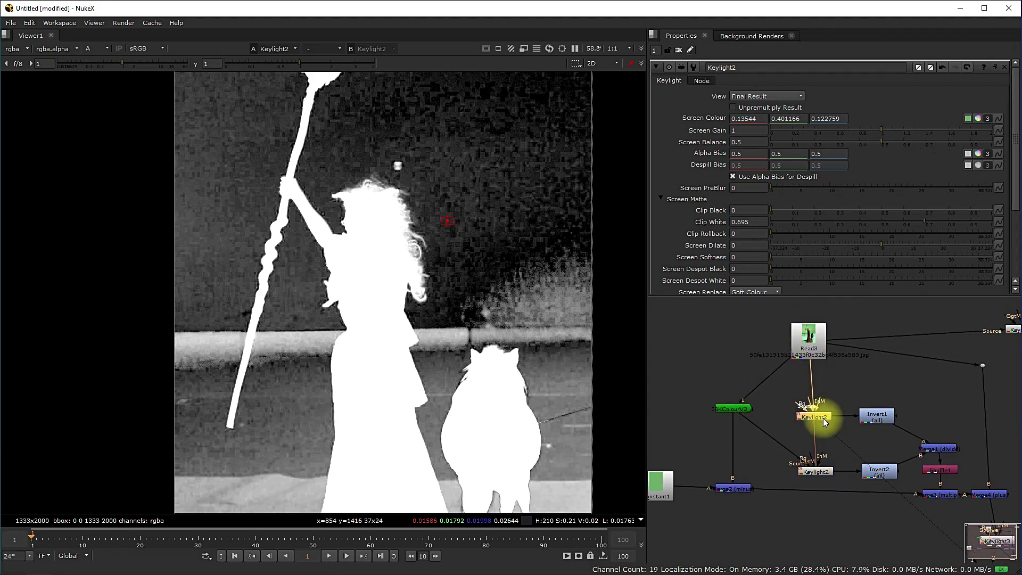
{"action": "left_click", "coordinate": [814, 471]}
{"action": "left_click", "coordinate": [735, 409]}
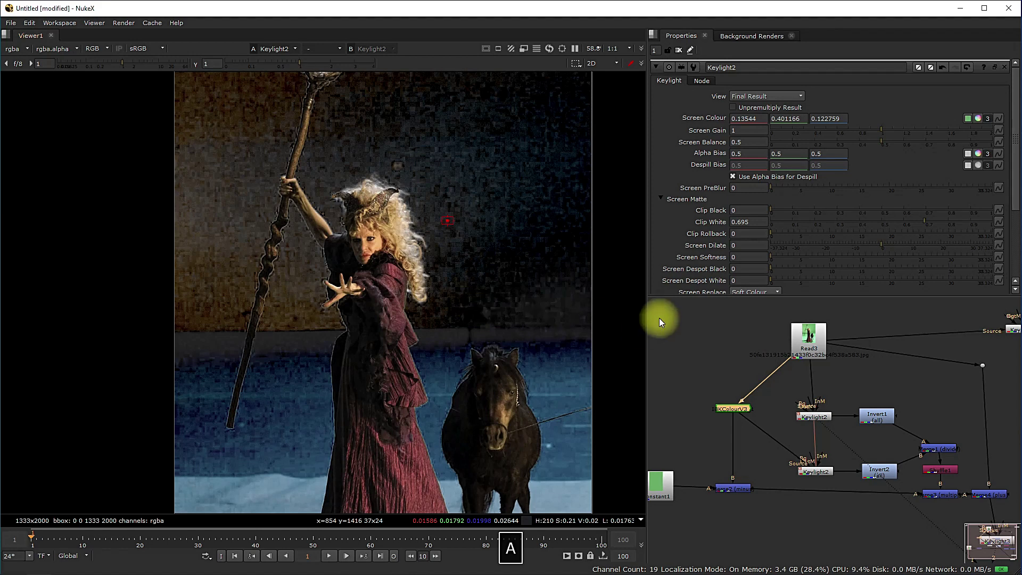
Step: Load the Read3-fed Keylight2 into viewer input 1 and the IBKColour-fed Keylight2 into input 2 to compare them
{"action": "left_click", "coordinate": [807, 420]}
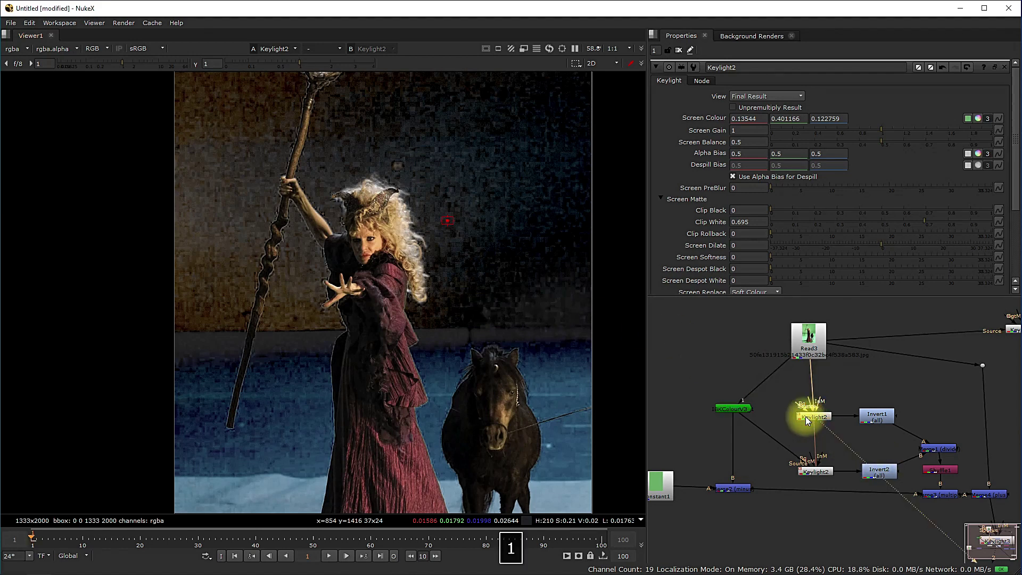
{"action": "scroll", "coordinate": [423, 279], "scroll_direction": "down", "scroll_amount": 2}
{"action": "left_click", "coordinate": [811, 472]}
{"action": "key", "text": "2"}
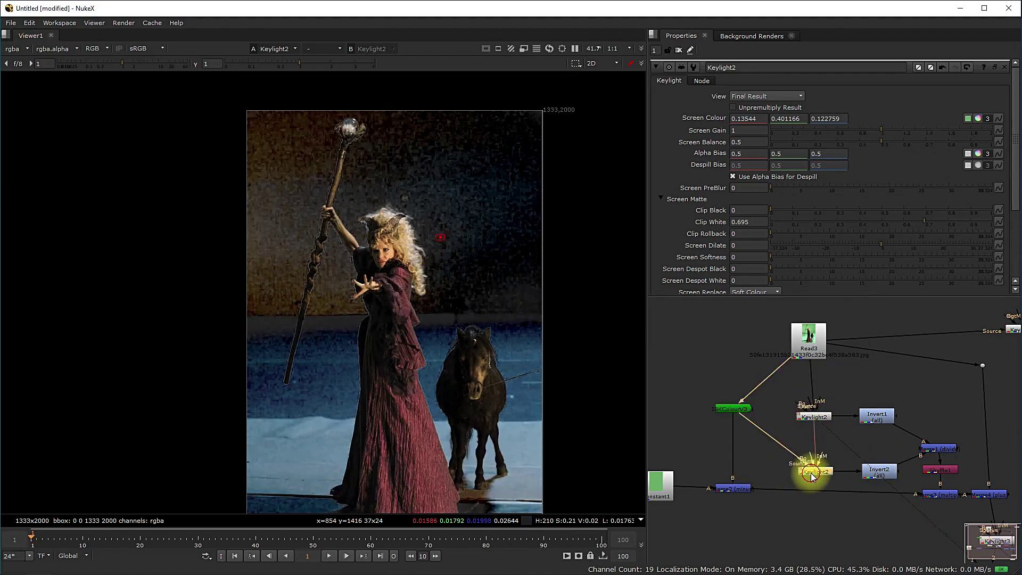
{"action": "key", "text": "1"}
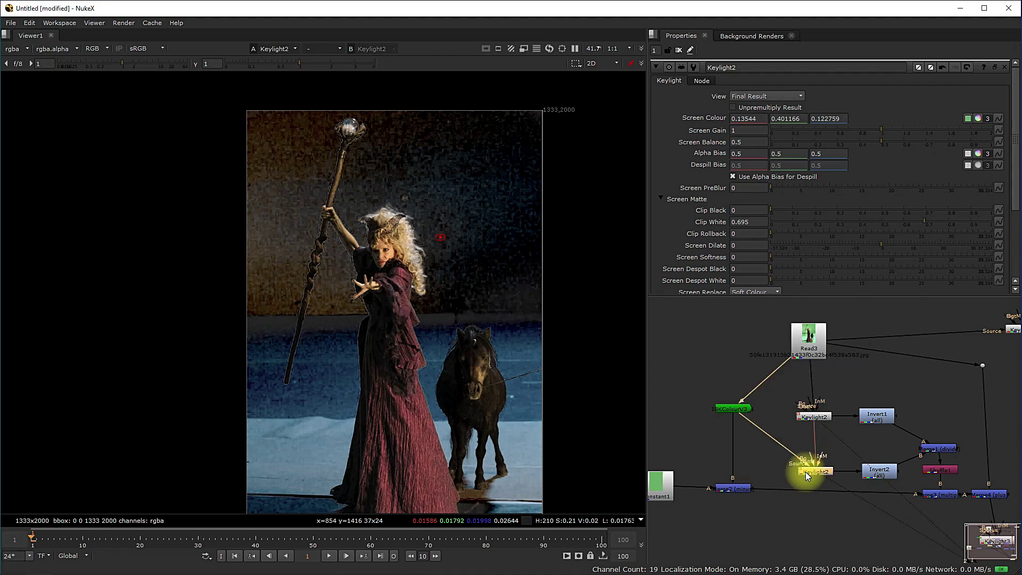
{"action": "key", "text": "2"}
{"action": "key", "text": "1"}
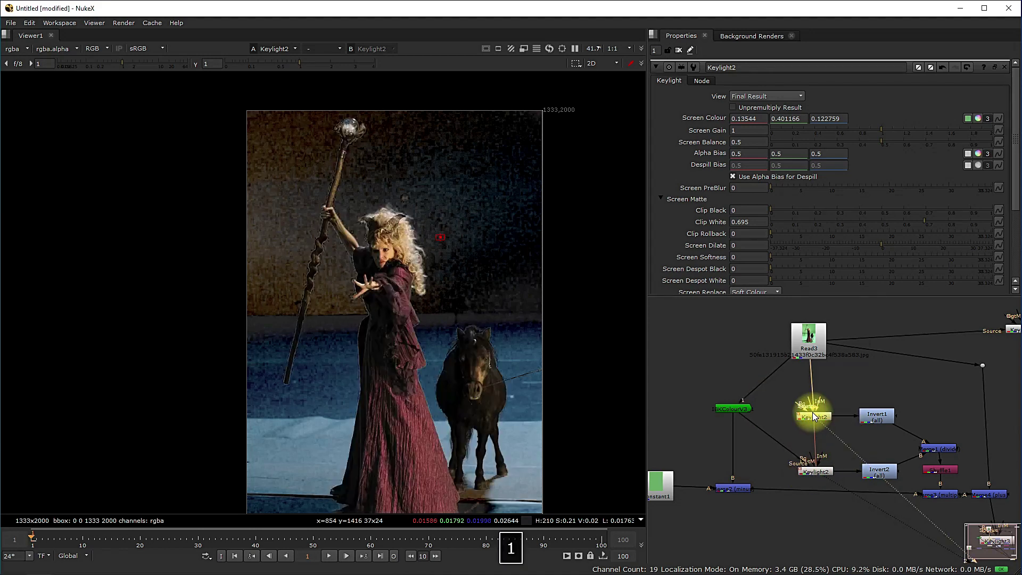
{"action": "key", "text": "2"}
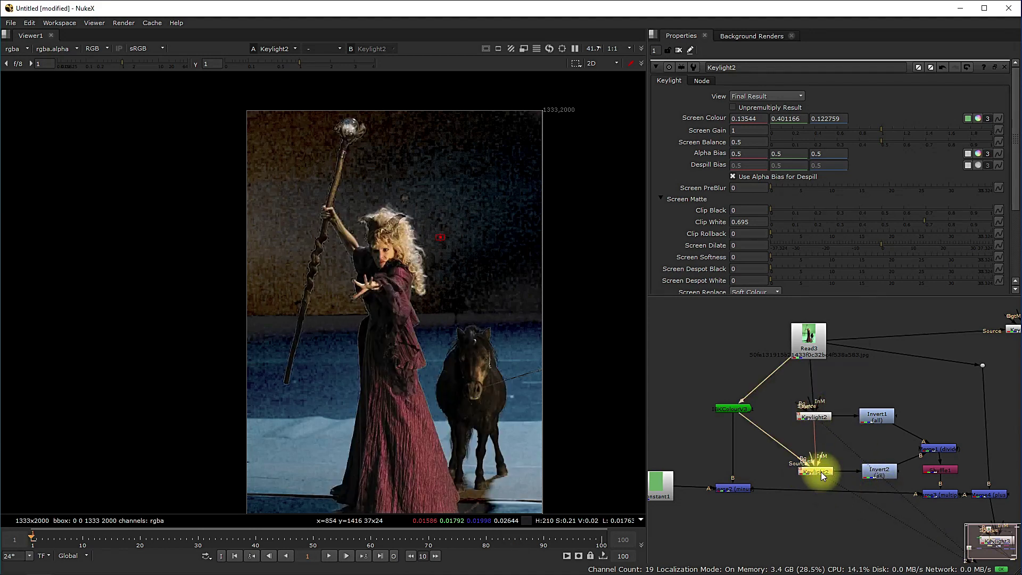
Step: Follow both Keylight2 branches through the node tree and select Invert1 and Invert2
{"action": "middle_click_drag", "start_coordinate": [869, 466], "coordinate": [779, 459]}
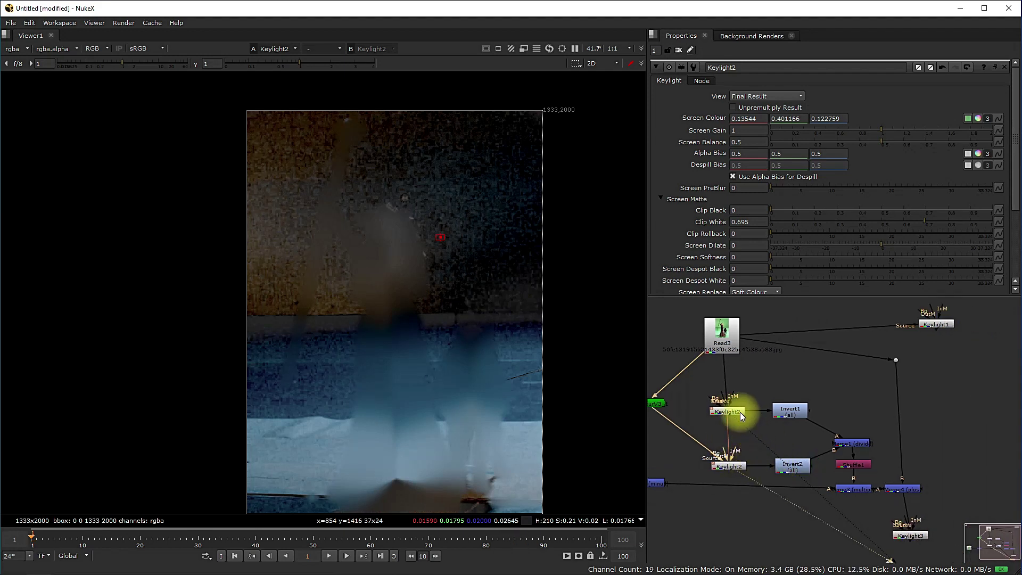
{"action": "scroll", "coordinate": [745, 448], "scroll_direction": "down", "scroll_amount": 1}
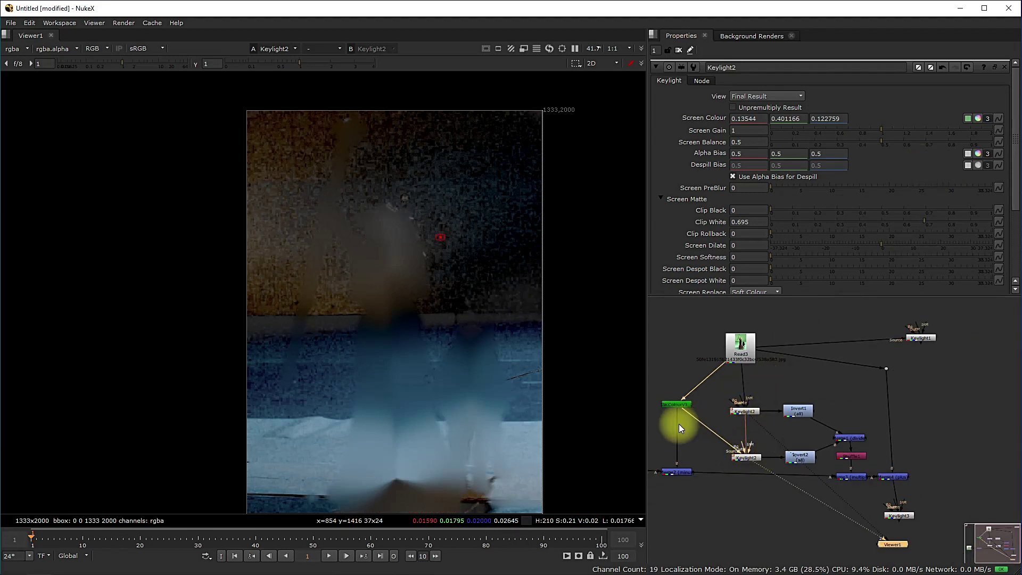
{"action": "scroll", "coordinate": [685, 408], "scroll_direction": "up", "scroll_amount": 3}
{"action": "scroll", "coordinate": [809, 468], "scroll_direction": "down", "scroll_amount": 2}
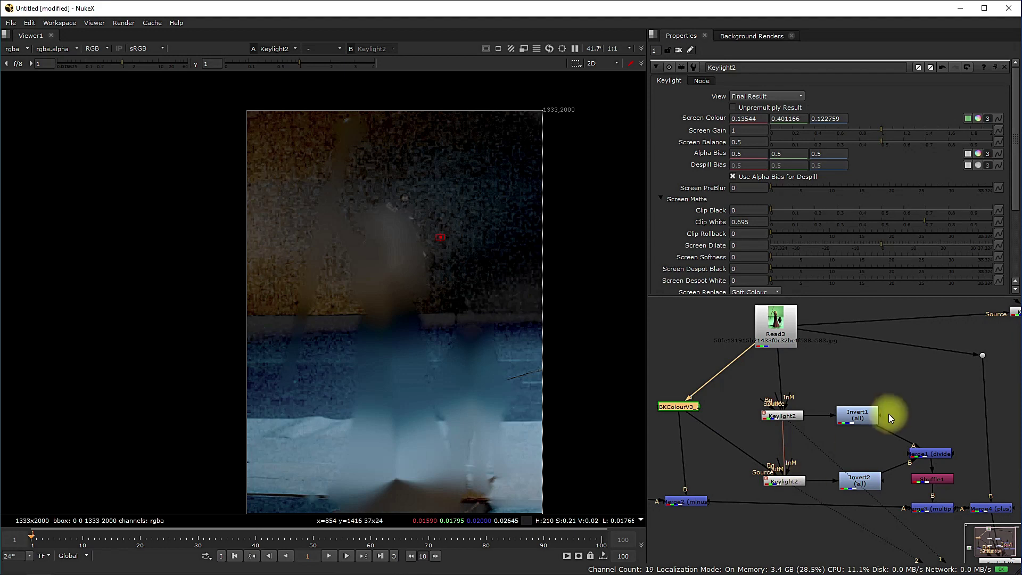
{"action": "middle_click_drag", "start_coordinate": [889, 410], "coordinate": [821, 400]}
{"action": "left_click_drag", "start_coordinate": [741, 378], "coordinate": [826, 494]}
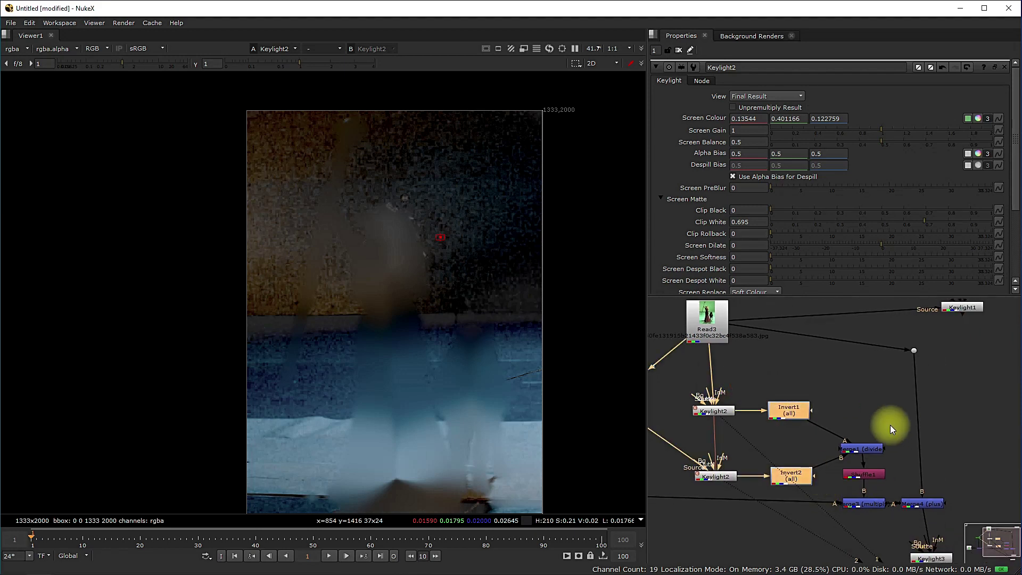
Step: Open the Merge1 settings to check the divide operation and view the merged result
{"action": "double_click", "coordinate": [863, 448]}
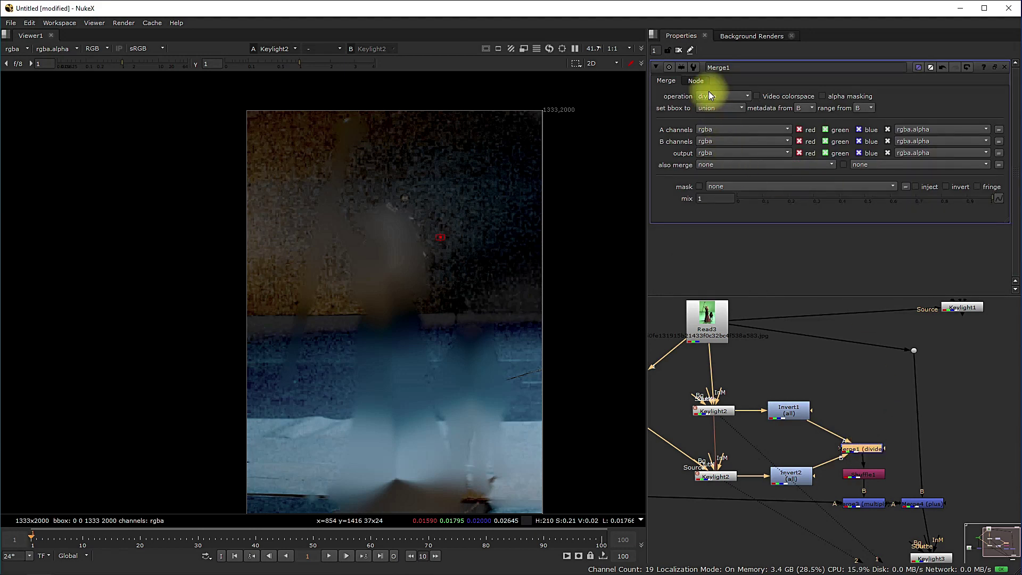
{"action": "scroll", "coordinate": [848, 436], "scroll_direction": "up", "scroll_amount": 4}
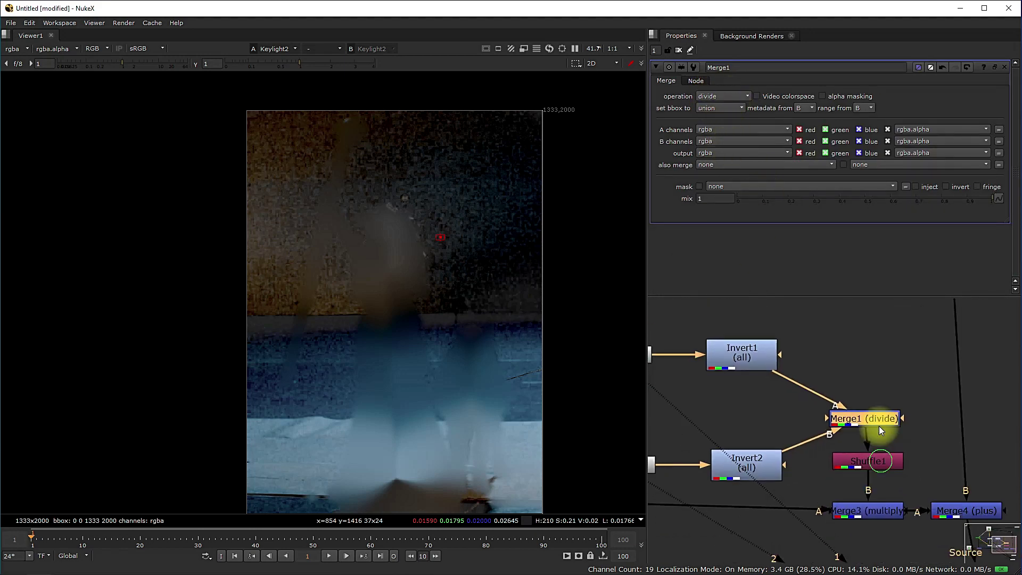
{"action": "key", "text": "1"}
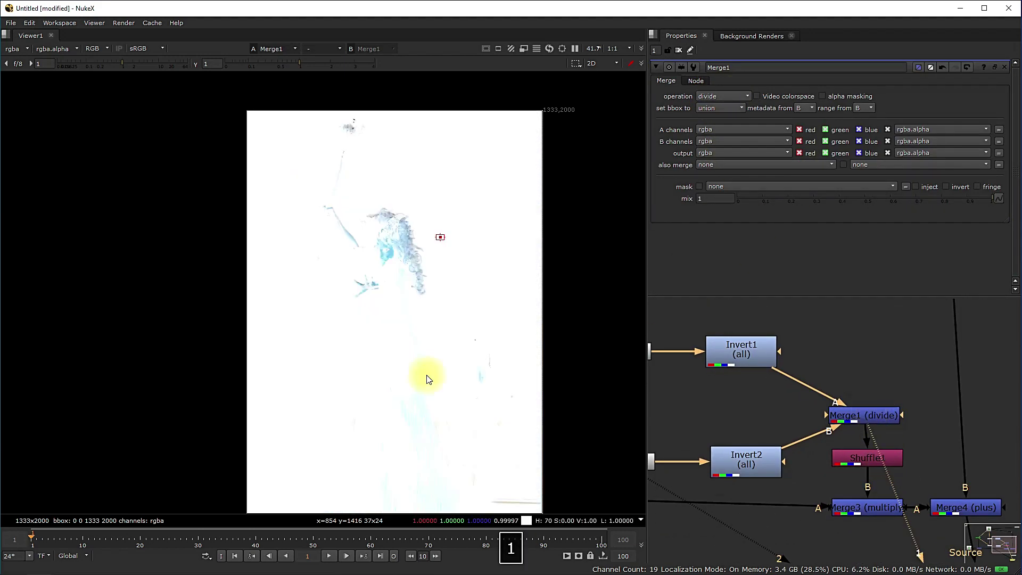
Step: Open Shuffle1 to check the alpha routing into the red, green, blue and alpha outputs, and view its result
{"action": "double_click", "coordinate": [879, 465]}
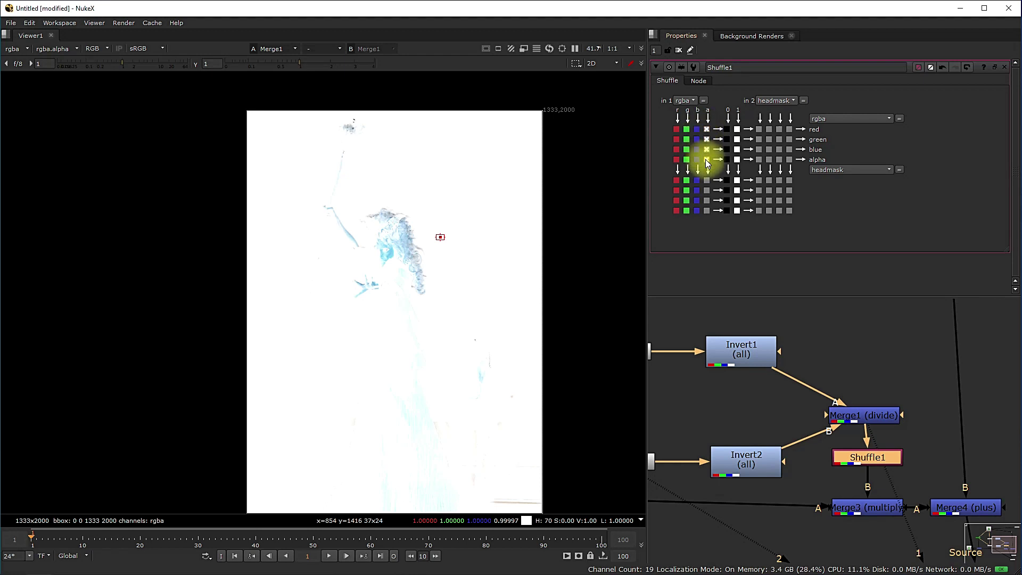
{"action": "left_click", "coordinate": [706, 139]}
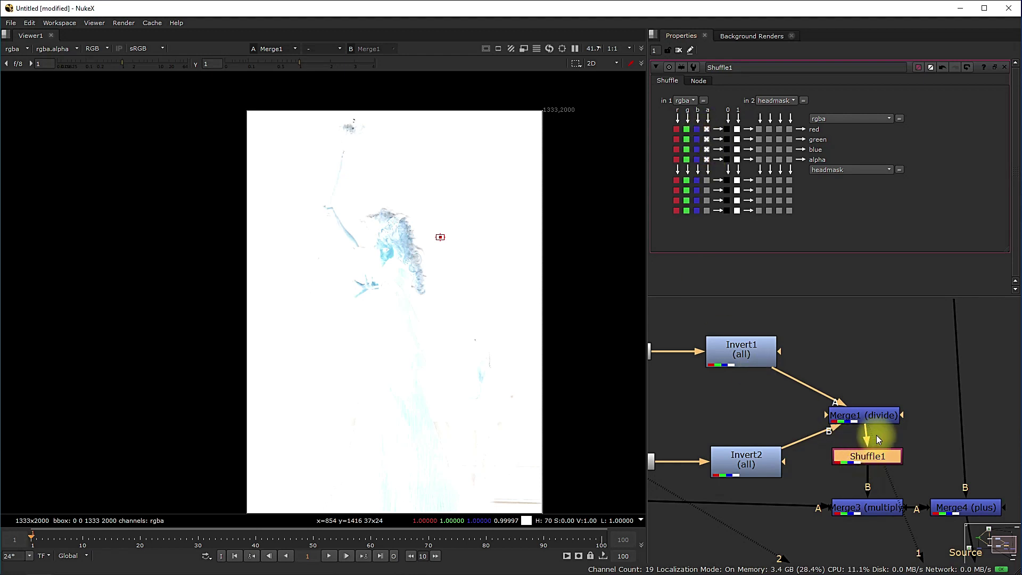
{"action": "key", "text": "1"}
{"action": "scroll", "coordinate": [397, 303], "scroll_direction": "down", "scroll_amount": 1}
{"action": "middle_click_drag", "start_coordinate": [364, 251], "coordinate": [407, 225]}
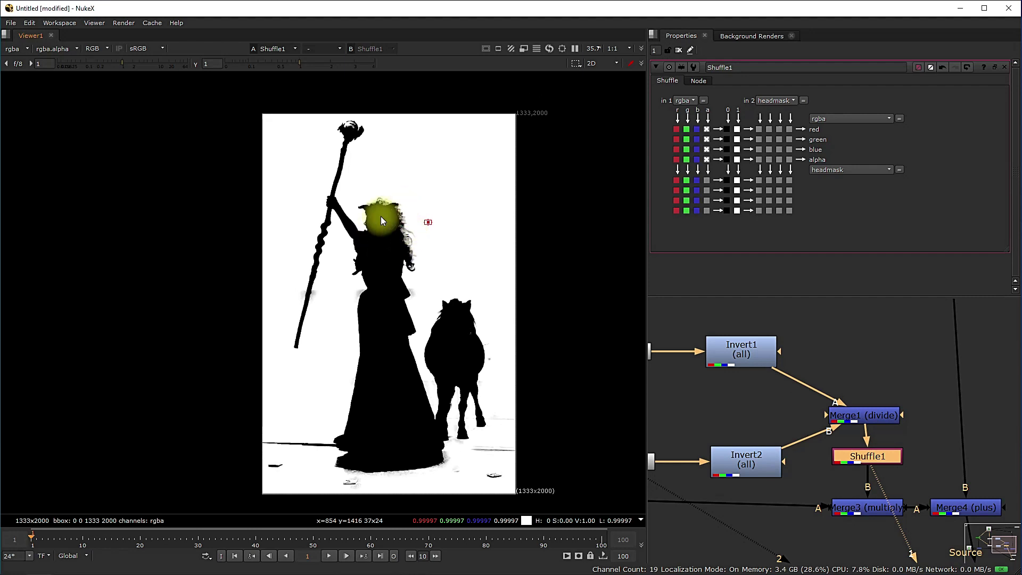
{"action": "scroll", "coordinate": [382, 214], "scroll_direction": "up", "scroll_amount": 2}
{"action": "scroll", "coordinate": [383, 212], "scroll_direction": "down", "scroll_amount": 2}
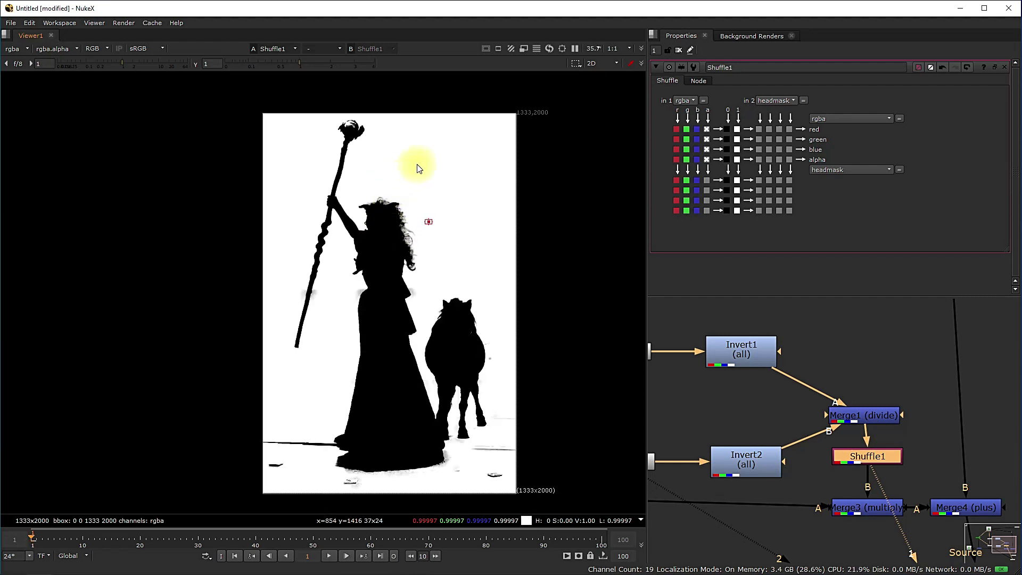
Step: Compare the Merge1 (divide) image with the Shuffle1 matte, ending on Shuffle1
{"action": "left_click", "coordinate": [867, 414]}
{"action": "key", "text": "1"}
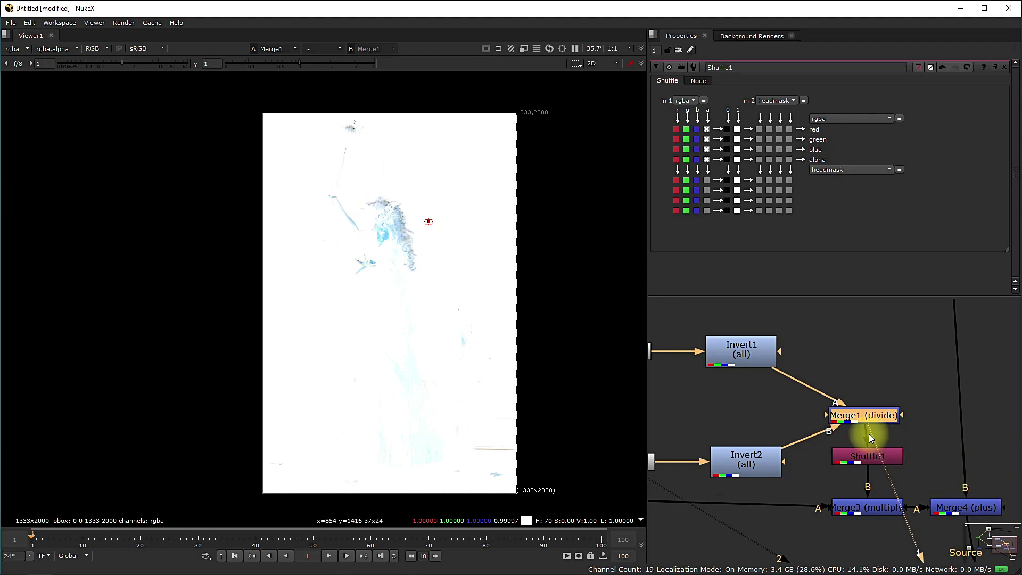
{"action": "left_click_drag", "start_coordinate": [872, 437], "coordinate": [877, 463]}
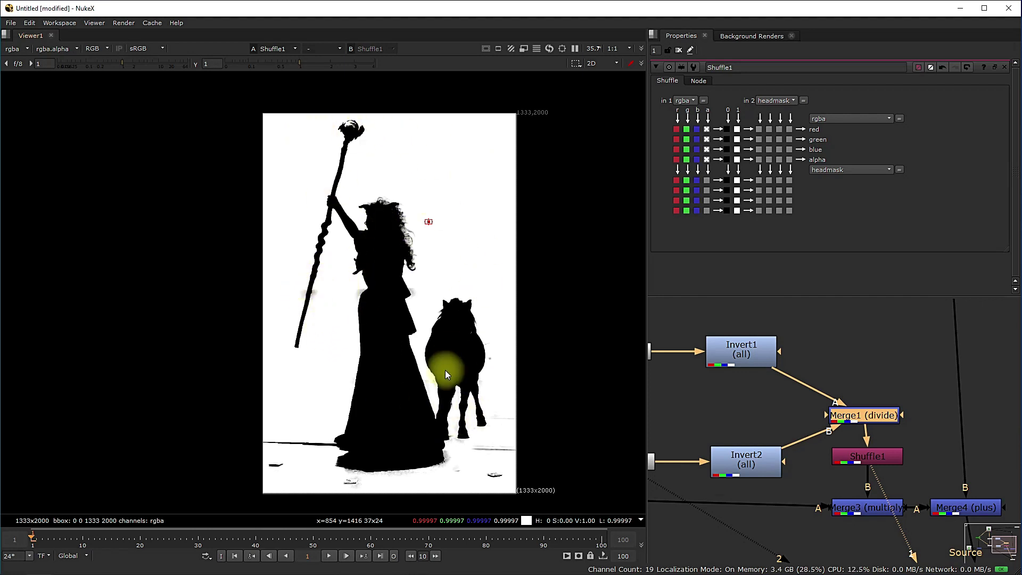
Step: Move Constant1 slightly farther away from the Merge2 (minus) node in the node tree
{"action": "scroll", "coordinate": [986, 476], "scroll_direction": "down", "scroll_amount": 1}
{"action": "scroll", "coordinate": [899, 477], "scroll_direction": "down", "scroll_amount": 1}
{"action": "middle_click_drag", "start_coordinate": [733, 487], "coordinate": [885, 439]}
{"action": "scroll", "coordinate": [884, 438], "scroll_direction": "down", "scroll_amount": 2}
{"action": "scroll", "coordinate": [744, 442], "scroll_direction": "up", "scroll_amount": 2}
{"action": "left_click_drag", "start_coordinate": [740, 442], "coordinate": [699, 445]}
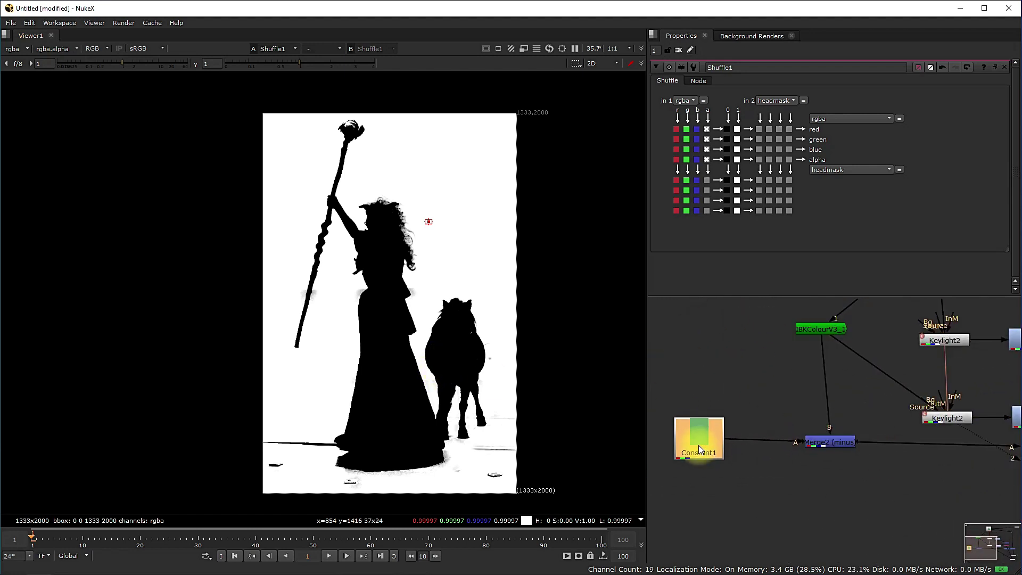
{"action": "scroll", "coordinate": [837, 432], "scroll_direction": "down", "scroll_amount": 1}
{"action": "middle_click_drag", "start_coordinate": [837, 432], "coordinate": [768, 454]}
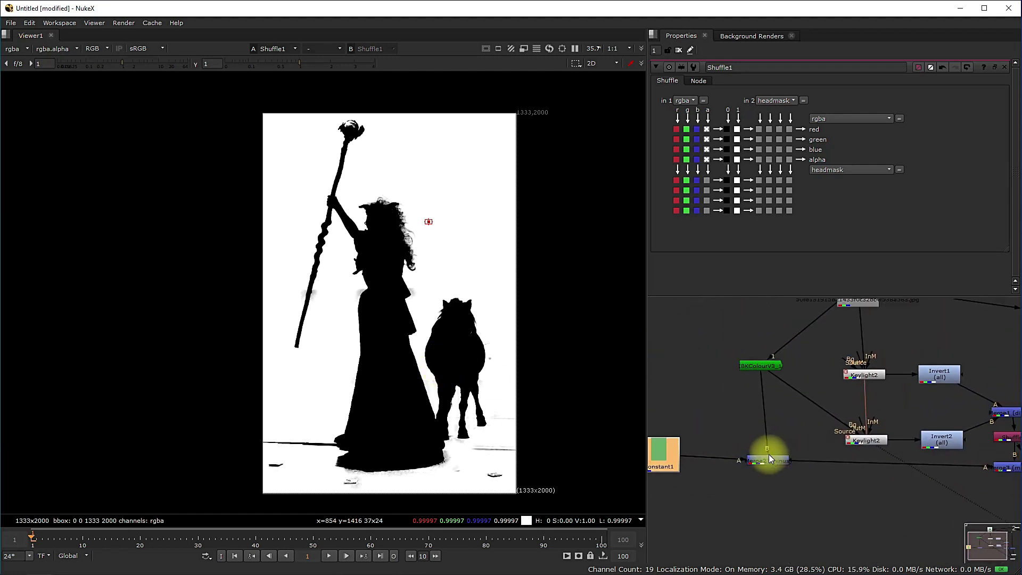
Step: Open the Merge2 settings to check the minus operation on IBKColourV3_1 and Constant1, and view its result
{"action": "left_click", "coordinate": [766, 366]}
{"action": "scroll", "coordinate": [790, 458], "scroll_direction": "up", "scroll_amount": 3}
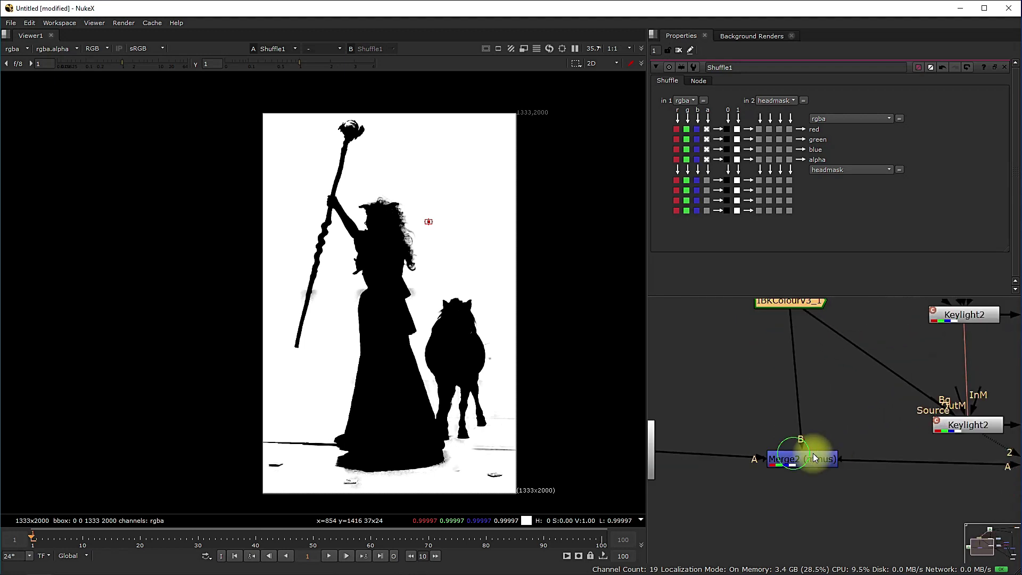
{"action": "double_click", "coordinate": [801, 453]}
{"action": "key", "text": "1"}
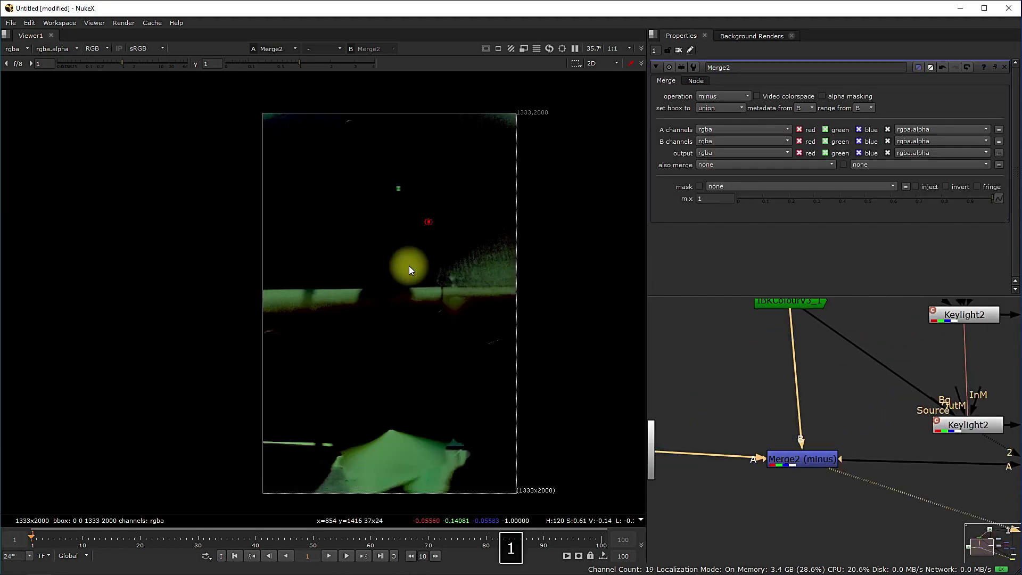
Step: Open the Merge3 settings to check the multiply operation on Merge2 and Shuffle1, and view its result
{"action": "scroll", "coordinate": [424, 294], "scroll_direction": "down", "scroll_amount": 2}
{"action": "middle_click_drag", "start_coordinate": [953, 447], "coordinate": [656, 435]}
{"action": "scroll", "coordinate": [834, 452], "scroll_direction": "down", "scroll_amount": 3}
{"action": "left_click", "coordinate": [763, 446]}
{"action": "scroll", "coordinate": [761, 429], "scroll_direction": "up", "scroll_amount": 2}
{"action": "left_click", "coordinate": [826, 403]}
{"action": "scroll", "coordinate": [813, 383], "scroll_direction": "down", "scroll_amount": 3}
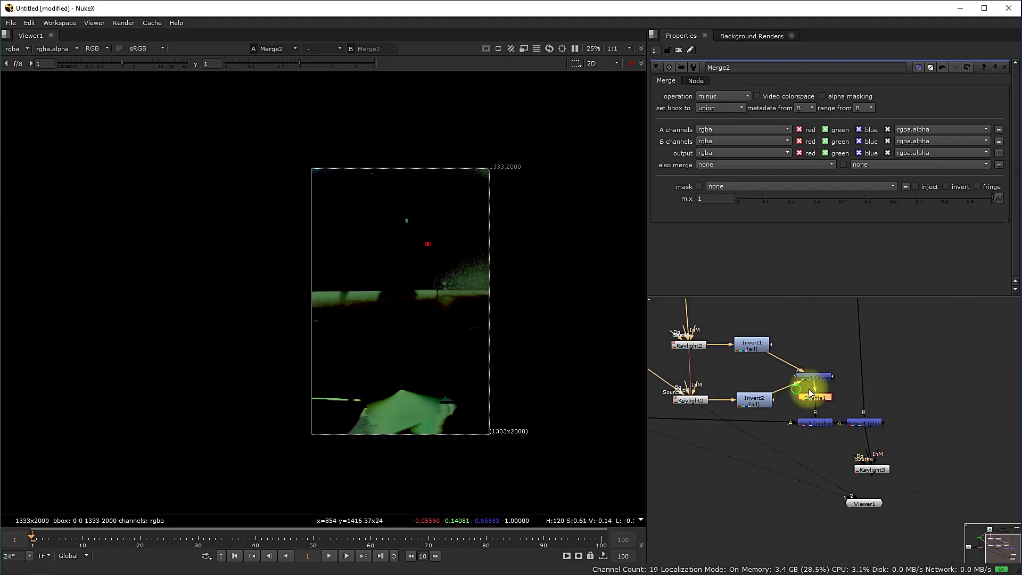
{"action": "middle_click_drag", "start_coordinate": [809, 388], "coordinate": [867, 396]}
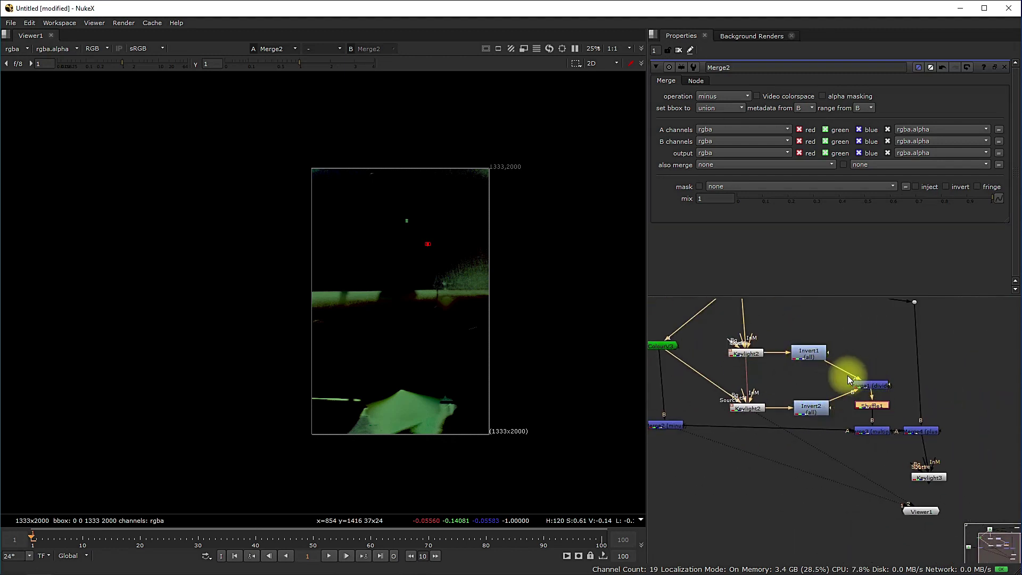
{"action": "scroll", "coordinate": [880, 411], "scroll_direction": "up", "scroll_amount": 3}
{"action": "scroll", "coordinate": [880, 411], "scroll_direction": "up", "scroll_amount": 2}
{"action": "left_click", "coordinate": [879, 466]}
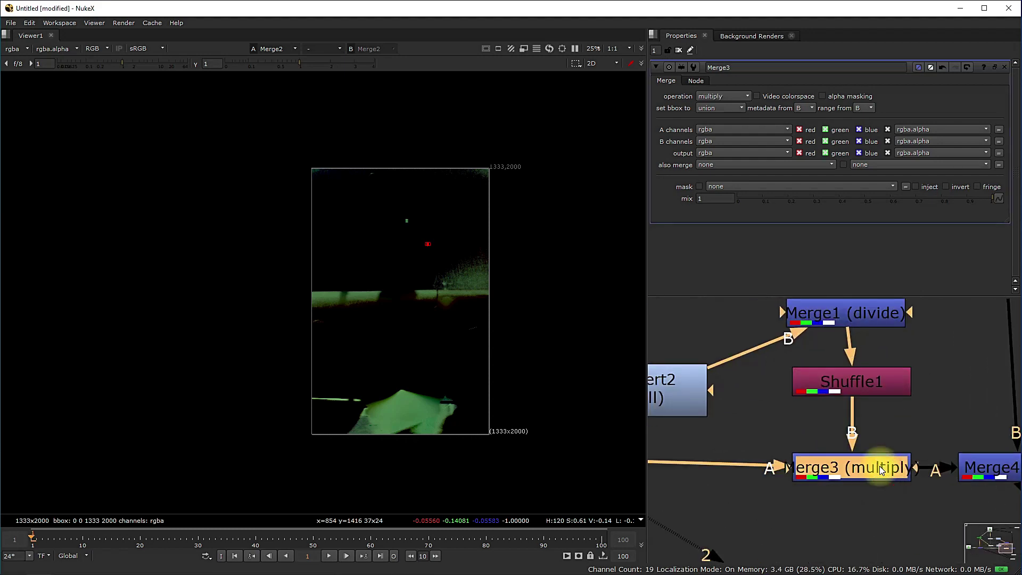
{"action": "key", "text": "1"}
Step: Trace the Merge4 (plus) B input back to Read3 and view the Merge4 result
{"action": "scroll", "coordinate": [886, 426], "scroll_direction": "down", "scroll_amount": 5}
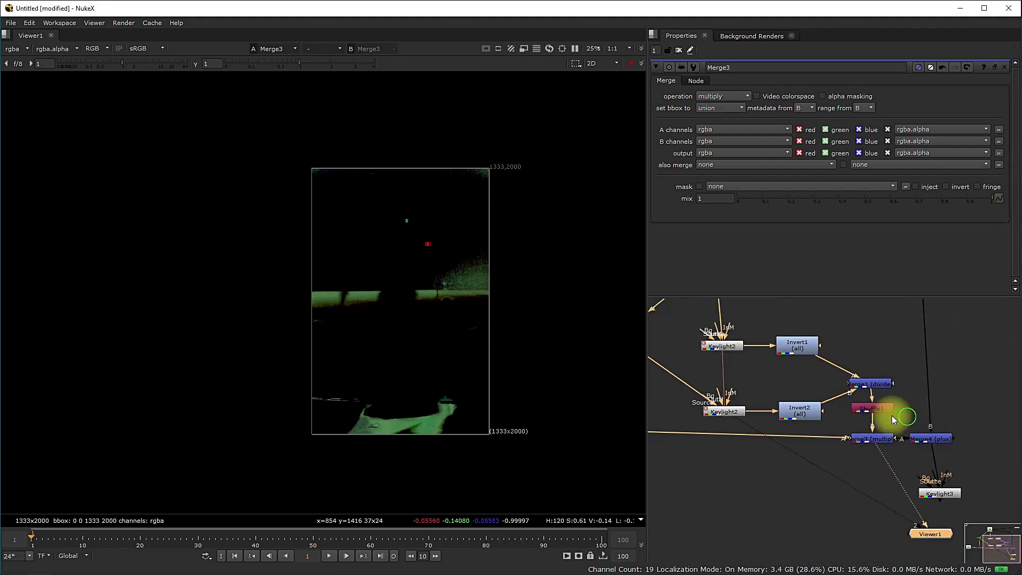
{"action": "scroll", "coordinate": [813, 383], "scroll_direction": "down", "scroll_amount": 2}
{"action": "middle_click_drag", "start_coordinate": [847, 407], "coordinate": [845, 432]}
{"action": "scroll", "coordinate": [847, 430], "scroll_direction": "up", "scroll_amount": 3}
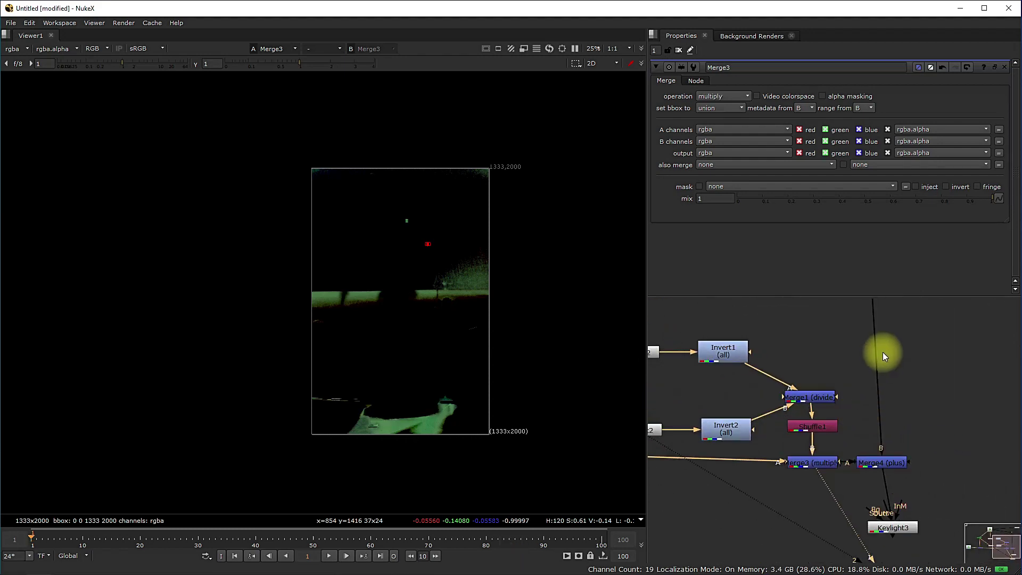
{"action": "middle_click_drag", "start_coordinate": [883, 353], "coordinate": [894, 399]}
{"action": "left_click_drag", "start_coordinate": [883, 328], "coordinate": [883, 309]}
{"action": "scroll", "coordinate": [883, 309], "scroll_direction": "down", "scroll_amount": 3}
{"action": "left_click", "coordinate": [727, 320]}
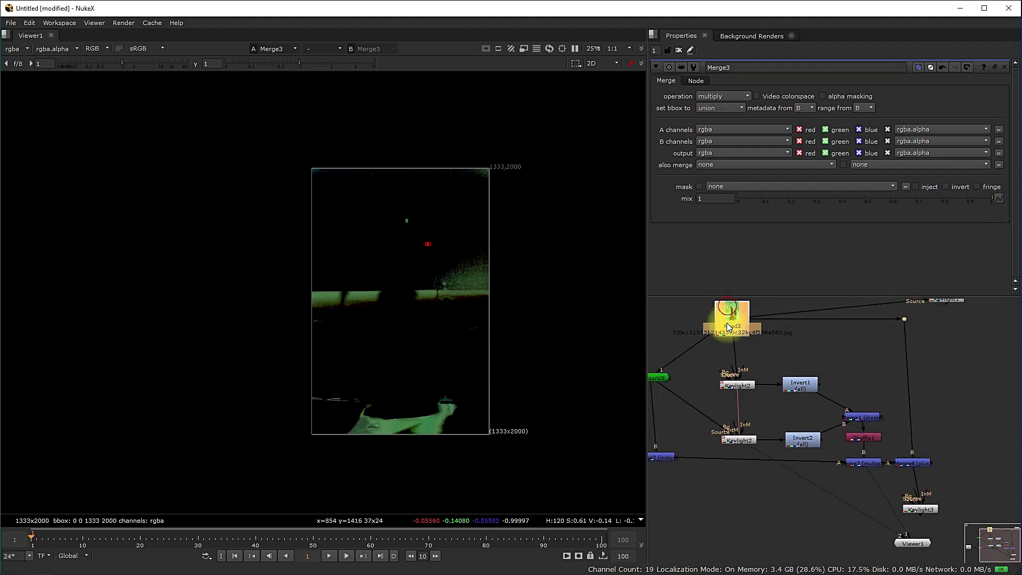
{"action": "left_click", "coordinate": [919, 461]}
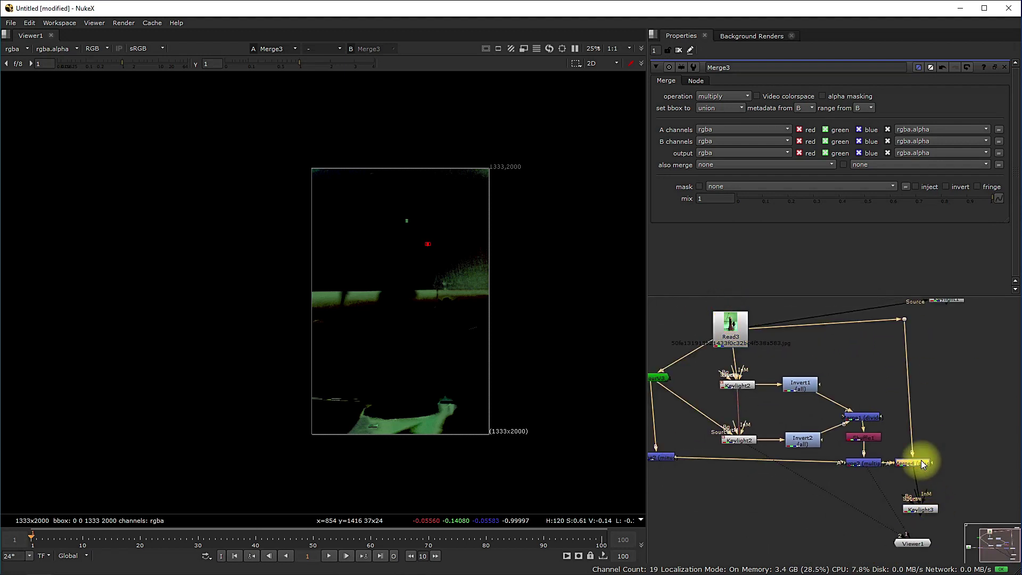
{"action": "key", "text": "1"}
{"action": "scroll", "coordinate": [793, 347], "scroll_direction": "down", "scroll_amount": 3}
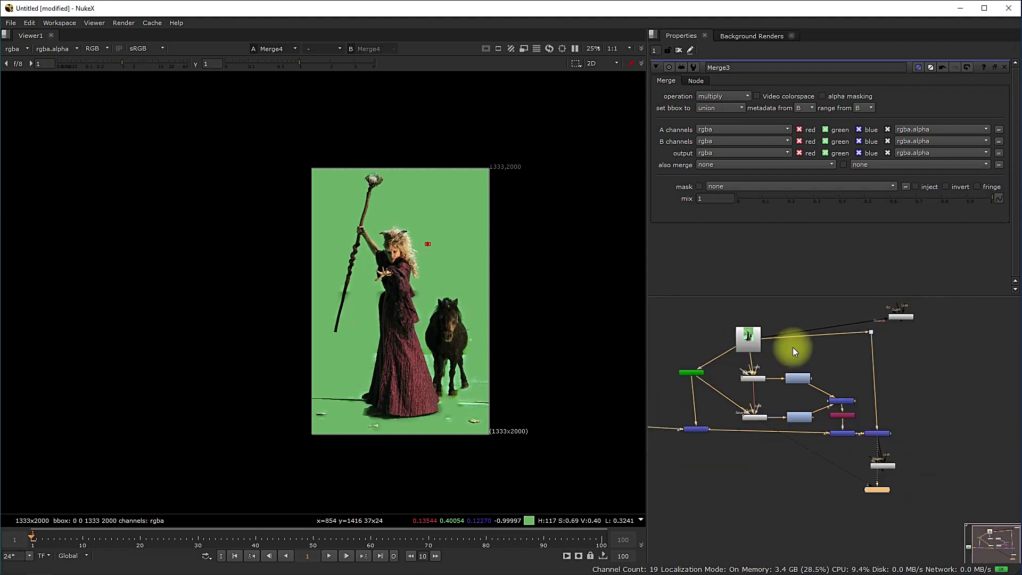
Step: Check the Read3 source feeding Merge4, and view the Merge4 result followed by the original Read3 plate
{"action": "left_click", "coordinate": [755, 361]}
{"action": "scroll", "coordinate": [765, 361], "scroll_direction": "up", "scroll_amount": 3}
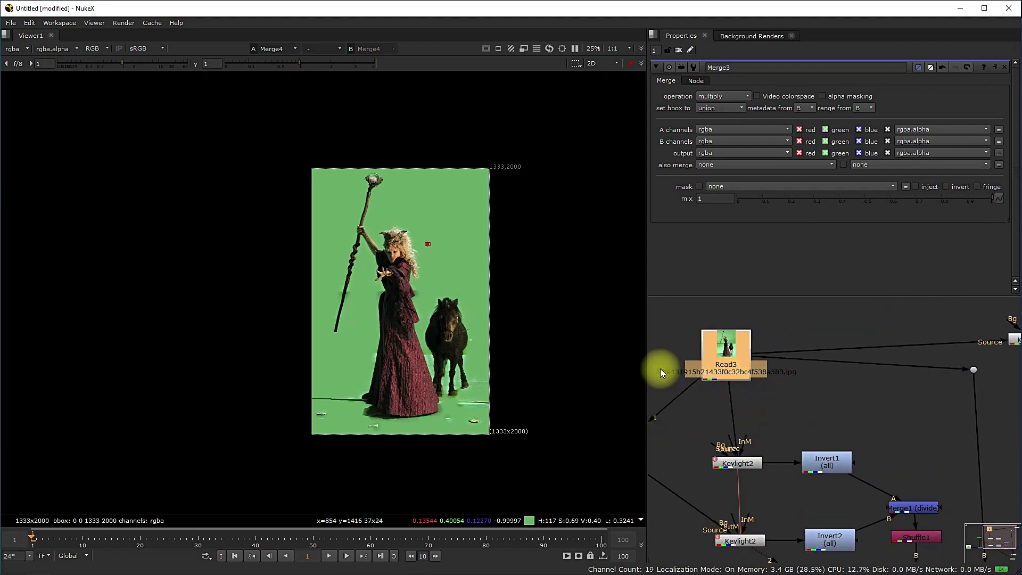
{"action": "scroll", "coordinate": [888, 410], "scroll_direction": "down", "scroll_amount": 2}
{"action": "scroll", "coordinate": [975, 527], "scroll_direction": "up", "scroll_amount": 3}
{"action": "middle_click_drag", "start_coordinate": [975, 527], "coordinate": [943, 475]}
{"action": "left_click", "coordinate": [939, 475]}
{"action": "key", "text": "1"}
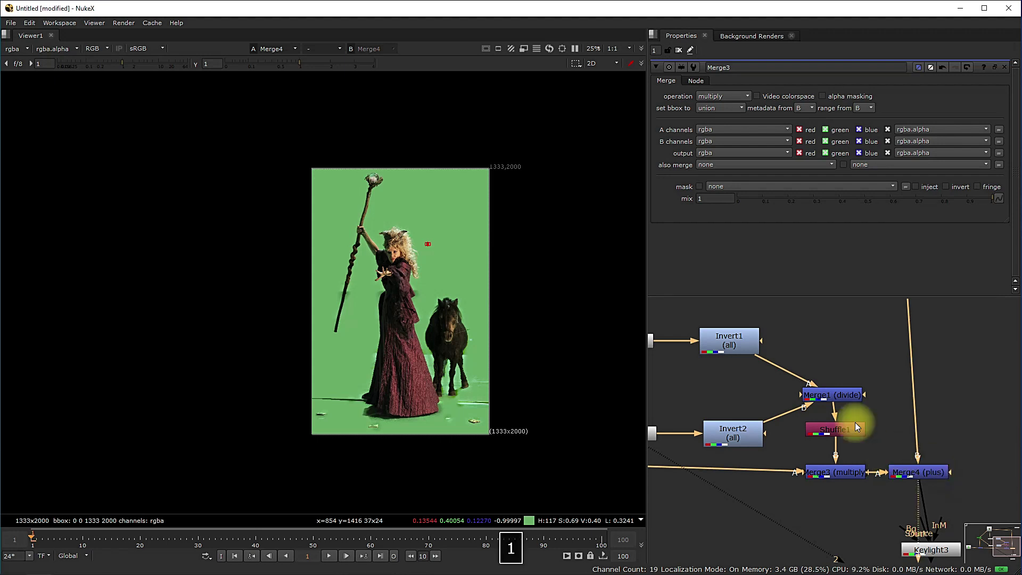
{"action": "scroll", "coordinate": [854, 423], "scroll_direction": "down", "scroll_amount": 3}
{"action": "middle_click_drag", "start_coordinate": [760, 353], "coordinate": [823, 414]}
{"action": "left_click", "coordinate": [767, 355]}
{"action": "key", "text": "1"}
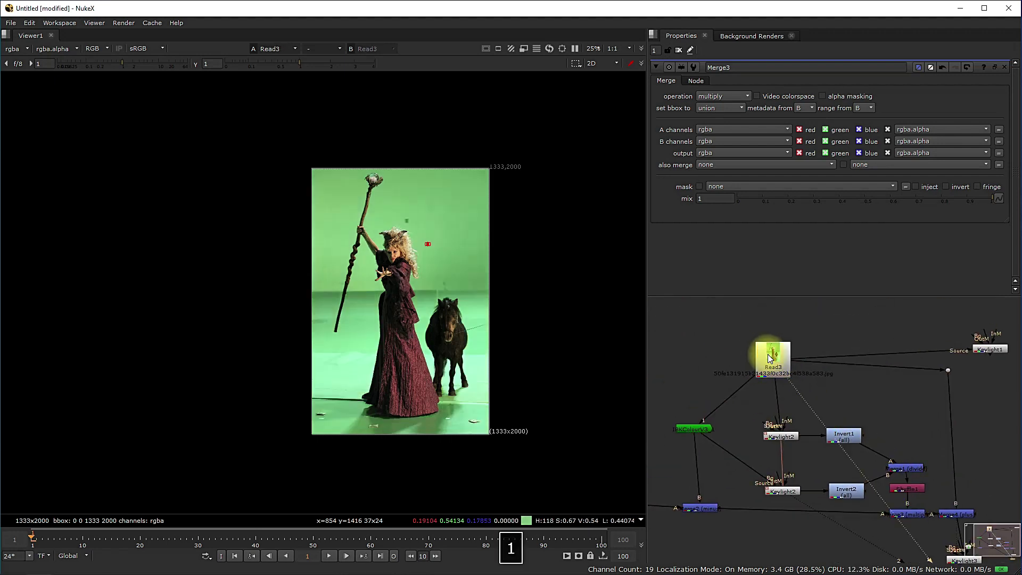
Step: Load Merge4 (plus) as the second viewer input and compare it repeatedly with the original Read3 plate, ending on Merge4
{"action": "middle_click_drag", "start_coordinate": [989, 515], "coordinate": [820, 419]}
{"action": "left_click", "coordinate": [791, 417]}
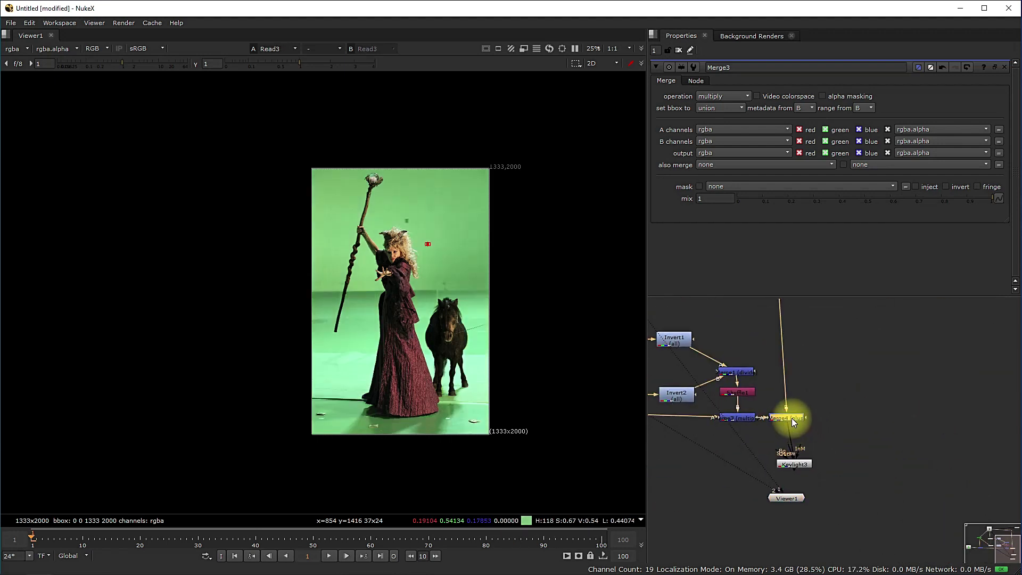
{"action": "key", "text": "2"}
{"action": "key", "text": "1"}
{"action": "key", "text": "2"}
{"action": "key", "text": "1"}
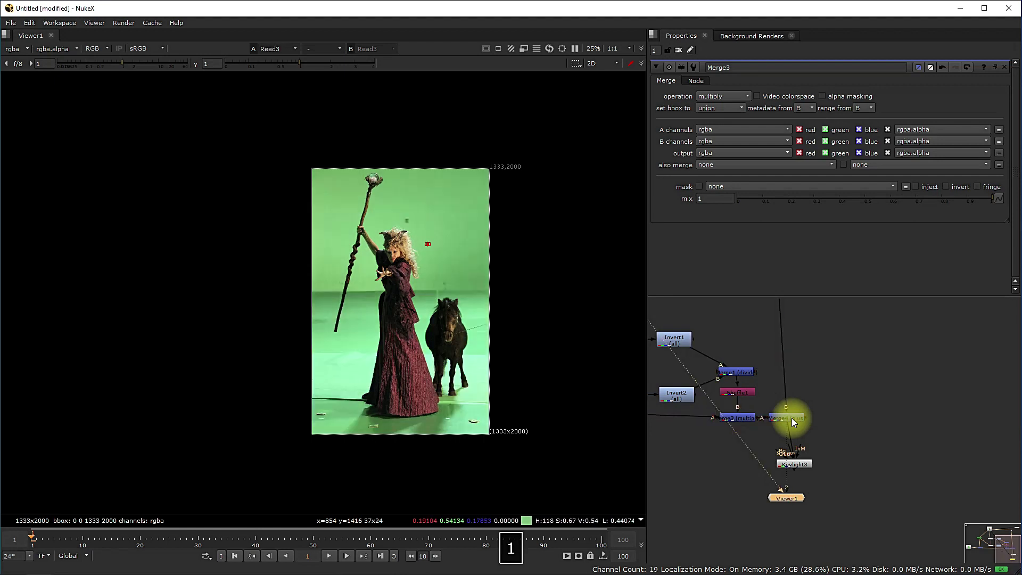
{"action": "key", "text": "2"}
{"action": "key", "text": "1"}
{"action": "key", "text": "2"}
{"action": "key", "text": "1"}
{"action": "key", "text": "2"}
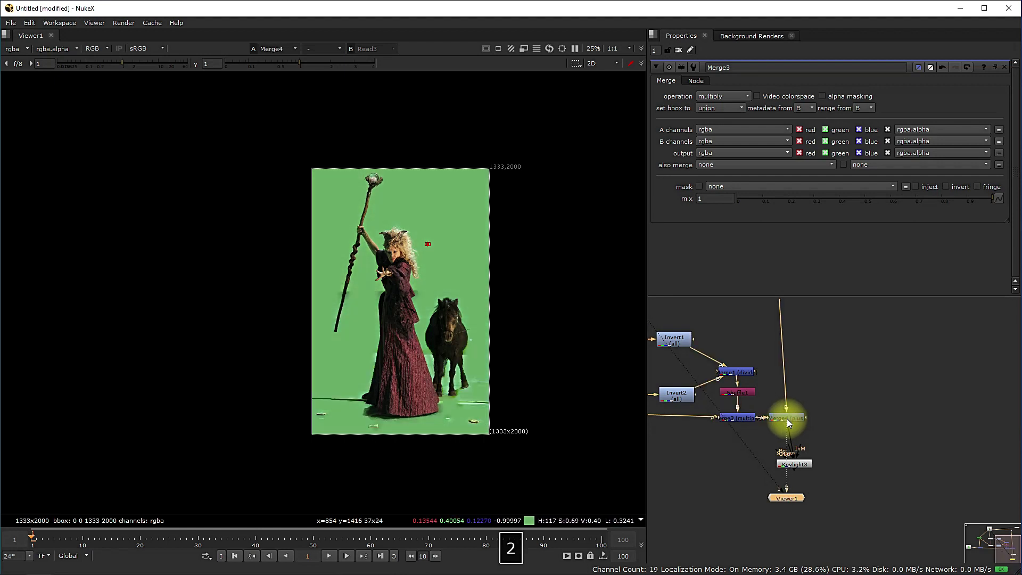
Step: Move Keylight3 out to the side of Merge4 (plus) and inspect its keyed result around the woman's hair
{"action": "scroll", "coordinate": [822, 441], "scroll_direction": "down", "scroll_amount": 2}
{"action": "scroll", "coordinate": [822, 441], "scroll_direction": "up", "scroll_amount": 2}
{"action": "left_click_drag", "start_coordinate": [780, 424], "coordinate": [859, 399]}
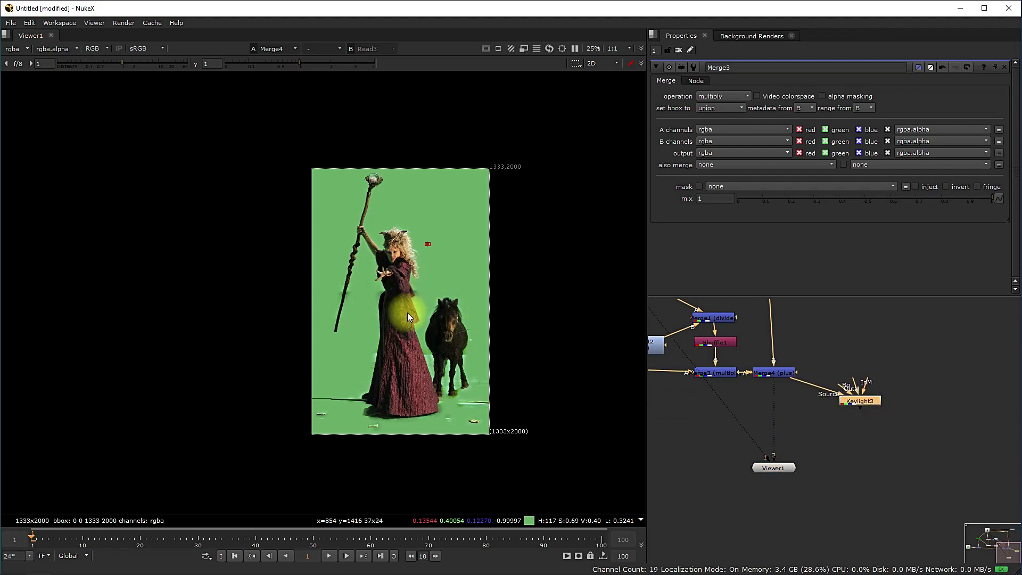
{"action": "scroll", "coordinate": [407, 312], "scroll_direction": "up", "scroll_amount": 4}
{"action": "scroll", "coordinate": [486, 272], "scroll_direction": "up", "scroll_amount": 2}
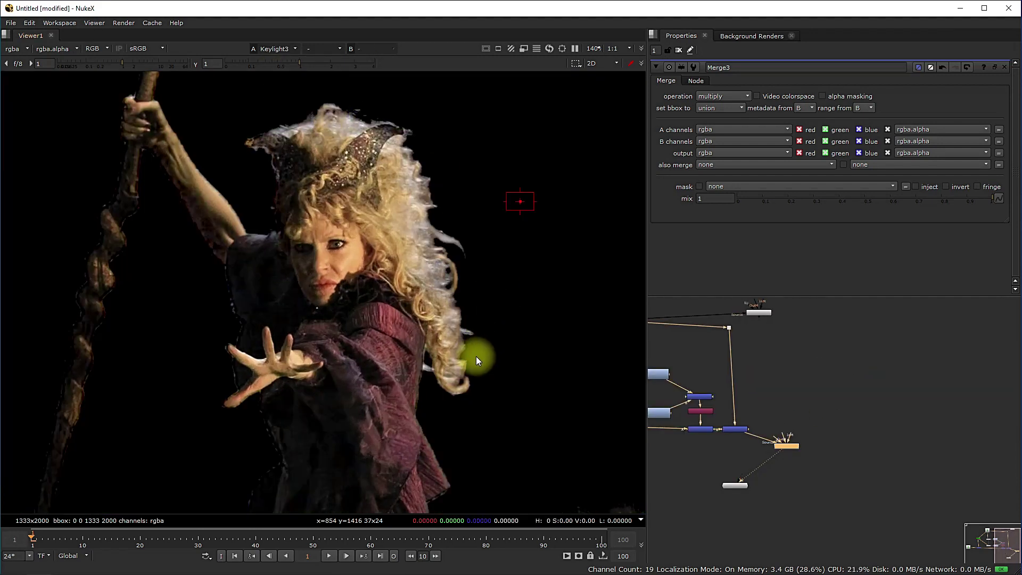
Step: Move Keylight1 slightly farther from the correction branch and inspect its direct key around the hair, dress and horse
{"action": "scroll", "coordinate": [477, 356], "scroll_direction": "down", "scroll_amount": 5}
{"action": "middle_click_drag", "start_coordinate": [691, 343], "coordinate": [669, 410]}
{"action": "left_click_drag", "start_coordinate": [738, 381], "coordinate": [747, 365]}
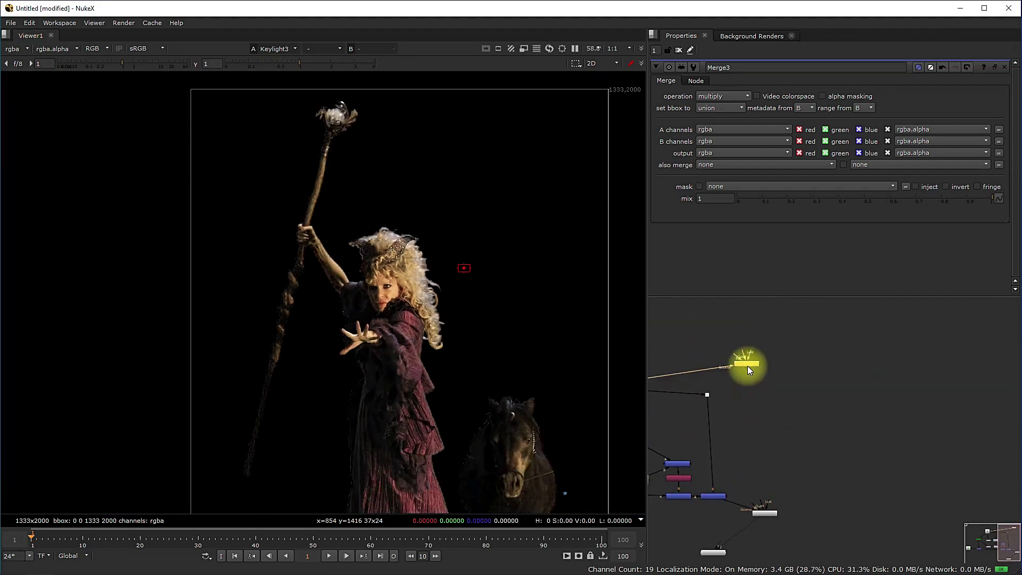
{"action": "key", "text": "1"}
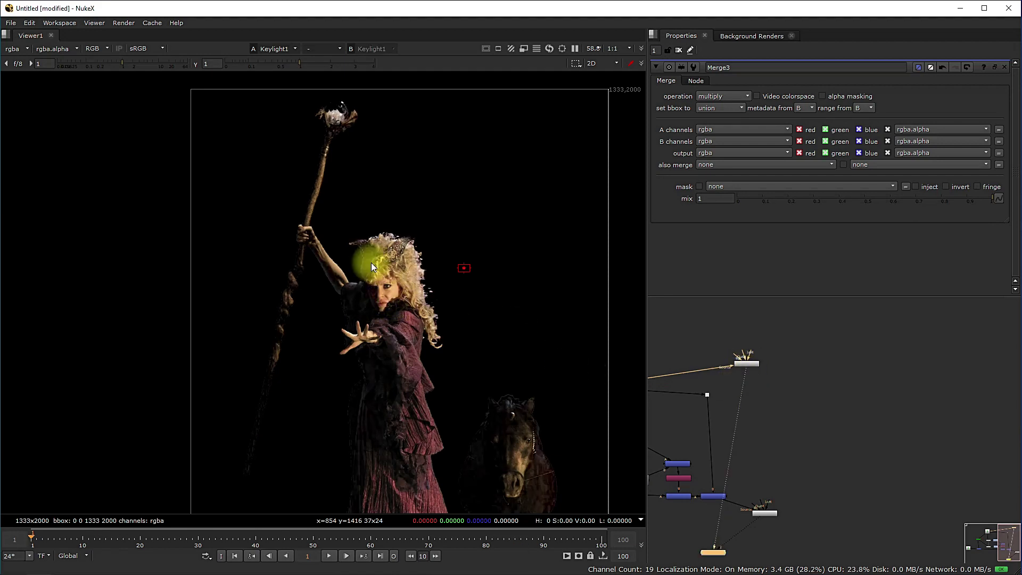
{"action": "scroll", "coordinate": [394, 274], "scroll_direction": "up", "scroll_amount": 3}
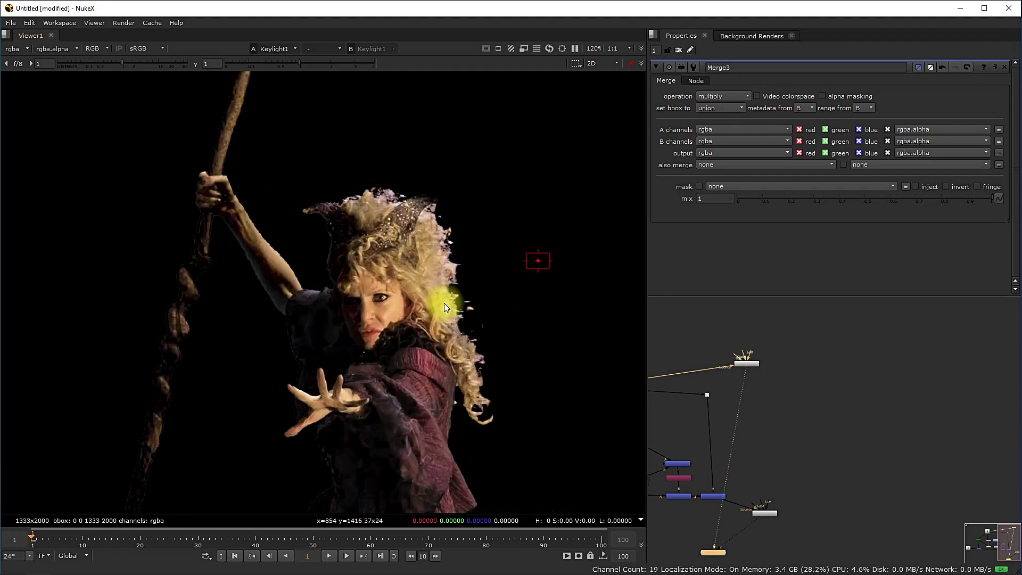
{"action": "scroll", "coordinate": [638, 393], "scroll_direction": "down", "scroll_amount": 3}
{"action": "scroll", "coordinate": [530, 383], "scroll_direction": "down", "scroll_amount": 3}
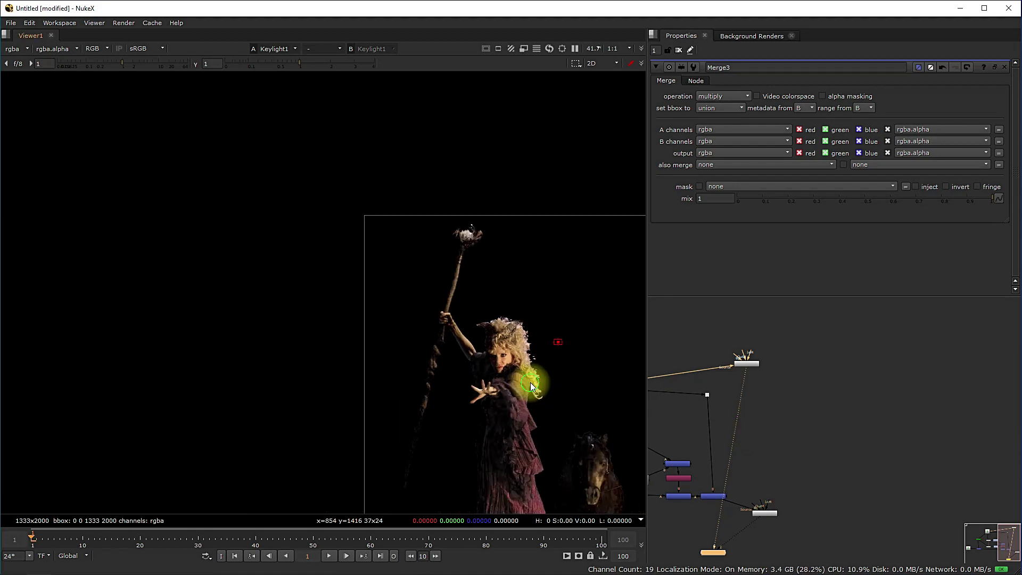
{"action": "middle_click", "coordinate": [530, 382]}
{"action": "scroll", "coordinate": [417, 366], "scroll_direction": "up", "scroll_amount": 3}
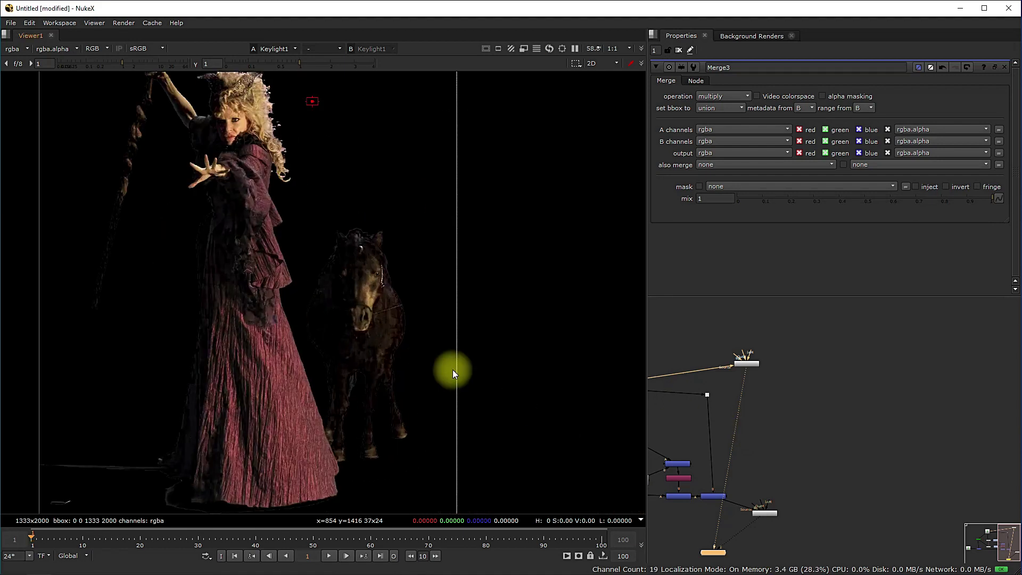
Step: Review the whole correction branch of the node tree and line up Read3 directly above the two Keylight2 nodes
{"action": "scroll", "coordinate": [836, 432], "scroll_direction": "down", "scroll_amount": 3}
{"action": "middle_click_drag", "start_coordinate": [835, 432], "coordinate": [888, 407]}
{"action": "scroll", "coordinate": [799, 426], "scroll_direction": "up", "scroll_amount": 4}
{"action": "scroll", "coordinate": [778, 424], "scroll_direction": "down", "scroll_amount": 2}
{"action": "middle_click_drag", "start_coordinate": [778, 424], "coordinate": [798, 419]}
{"action": "scroll", "coordinate": [723, 380], "scroll_direction": "up", "scroll_amount": 3}
{"action": "middle_click_drag", "start_coordinate": [723, 381], "coordinate": [784, 391]}
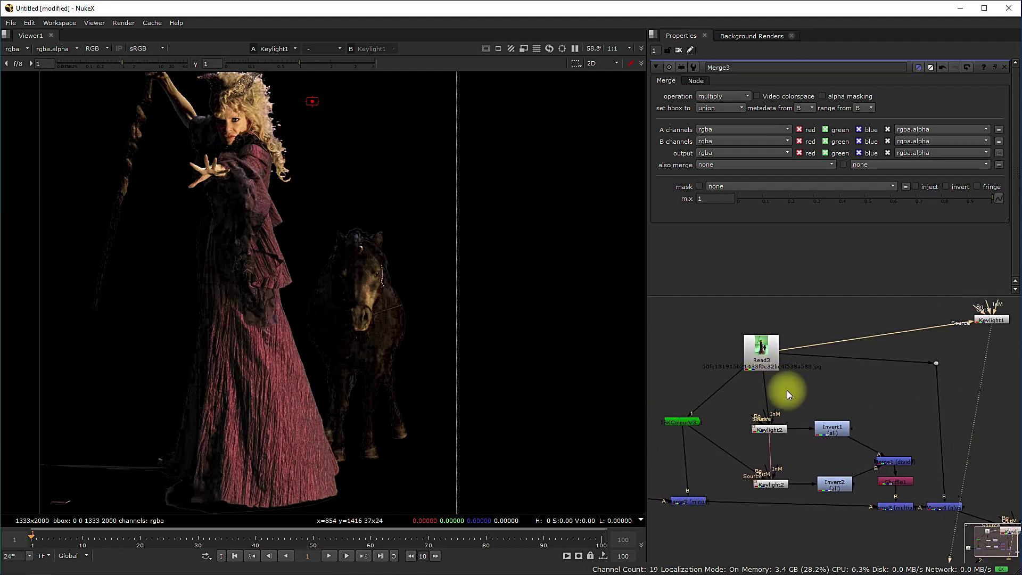
{"action": "scroll", "coordinate": [785, 400], "scroll_direction": "down", "scroll_amount": 4}
{"action": "scroll", "coordinate": [766, 404], "scroll_direction": "up", "scroll_amount": 1}
{"action": "scroll", "coordinate": [755, 400], "scroll_direction": "down", "scroll_amount": 2}
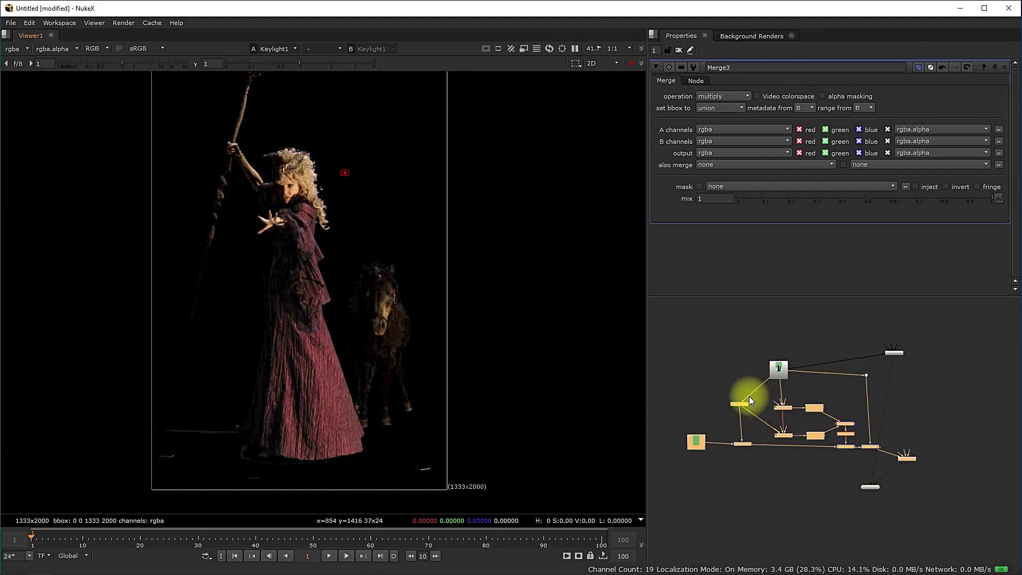
{"action": "scroll", "coordinate": [749, 393], "scroll_direction": "up", "scroll_amount": 1}
{"action": "left_click", "coordinate": [755, 385]}
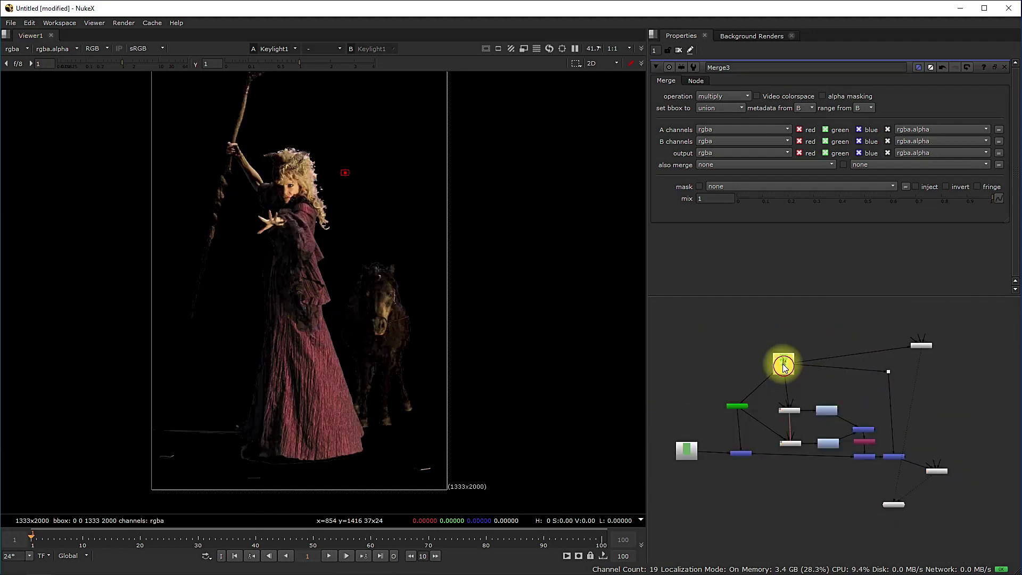
{"action": "left_click_drag", "start_coordinate": [787, 371], "coordinate": [791, 341]}
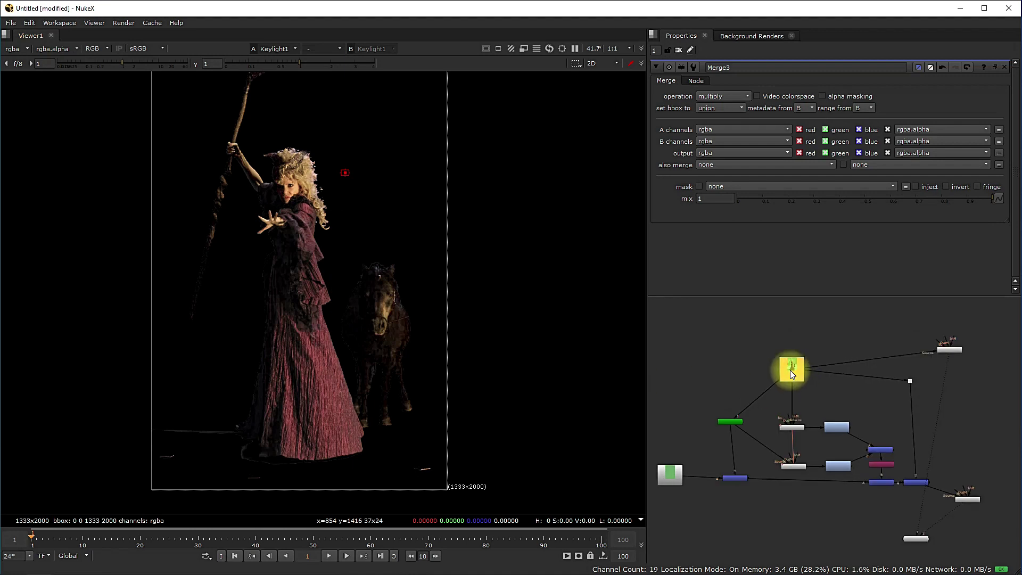
Step: Compare the original Read3 plate, the evened Merge4 screen and the Keylight3 result, ending on Merge4
{"action": "key", "text": "1"}
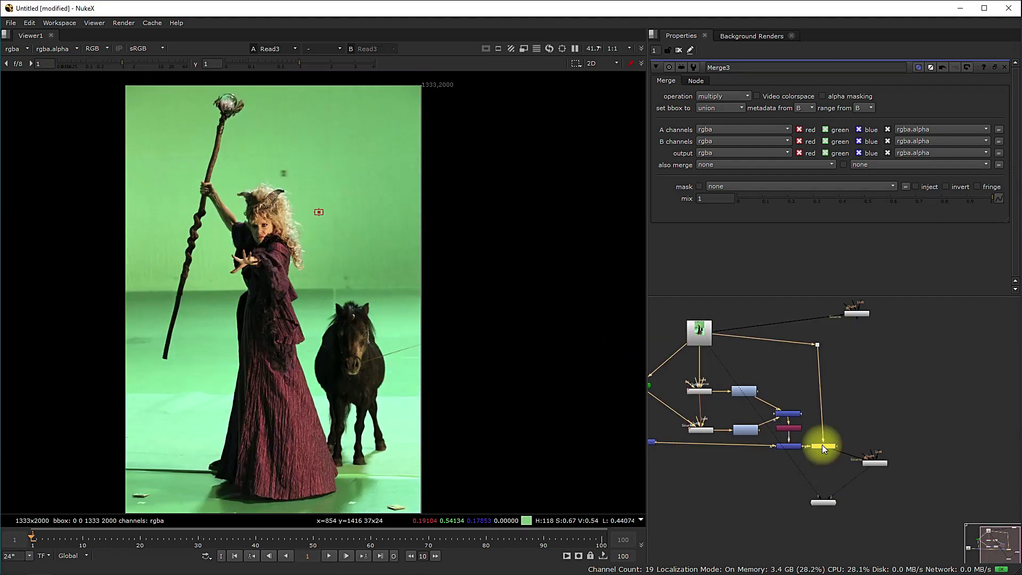
{"action": "key", "text": "1"}
{"action": "key", "text": "2"}
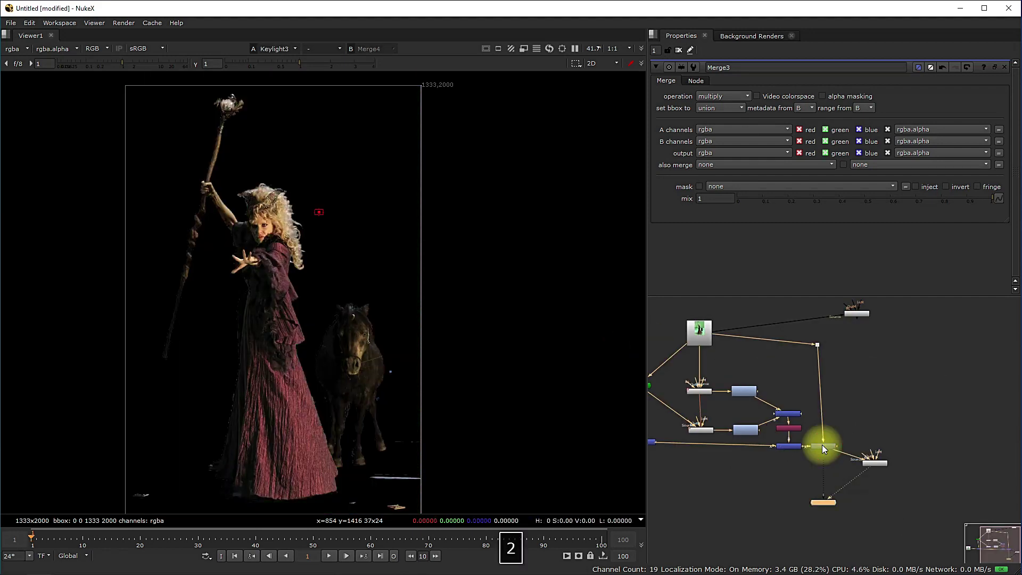
{"action": "key", "text": "1"}
{"action": "middle_click_drag", "start_coordinate": [916, 417], "coordinate": [863, 413]}
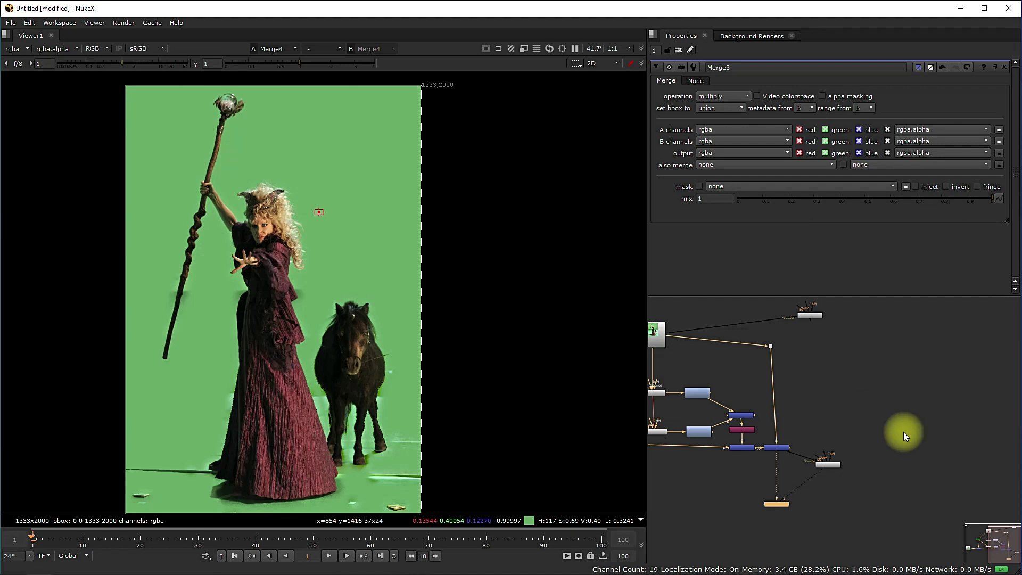
Step: Add a ScreenCorrect node and place it in the empty space between Keylight1 and Keylight3
{"action": "scroll", "coordinate": [838, 379], "scroll_direction": "down", "scroll_amount": 1}
{"action": "left_click", "coordinate": [829, 378]}
{"action": "middle_click_drag", "start_coordinate": [819, 378], "coordinate": [839, 382]}
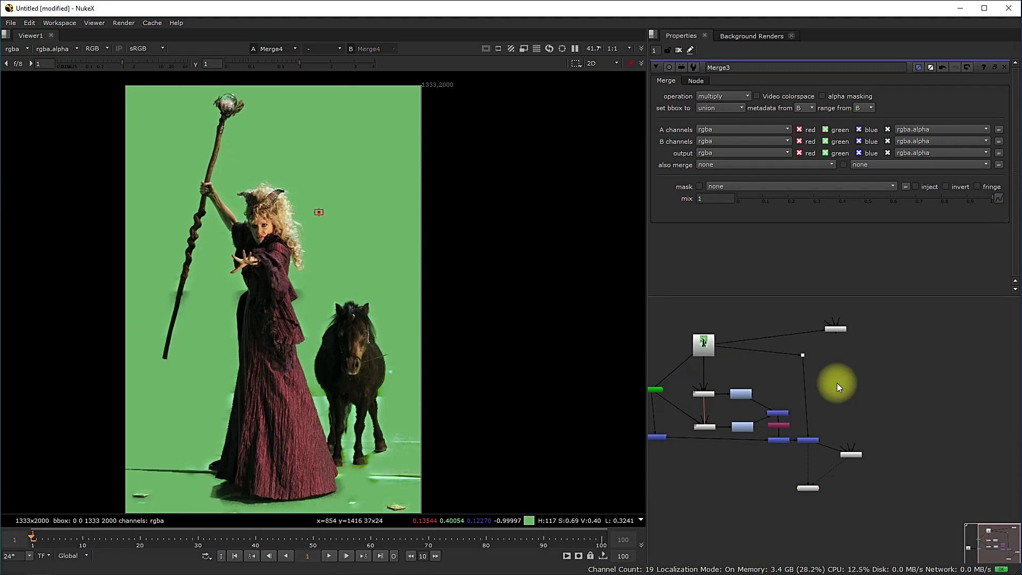
{"action": "key", "text": "Tab"}
{"action": "type", "text": "sc"}
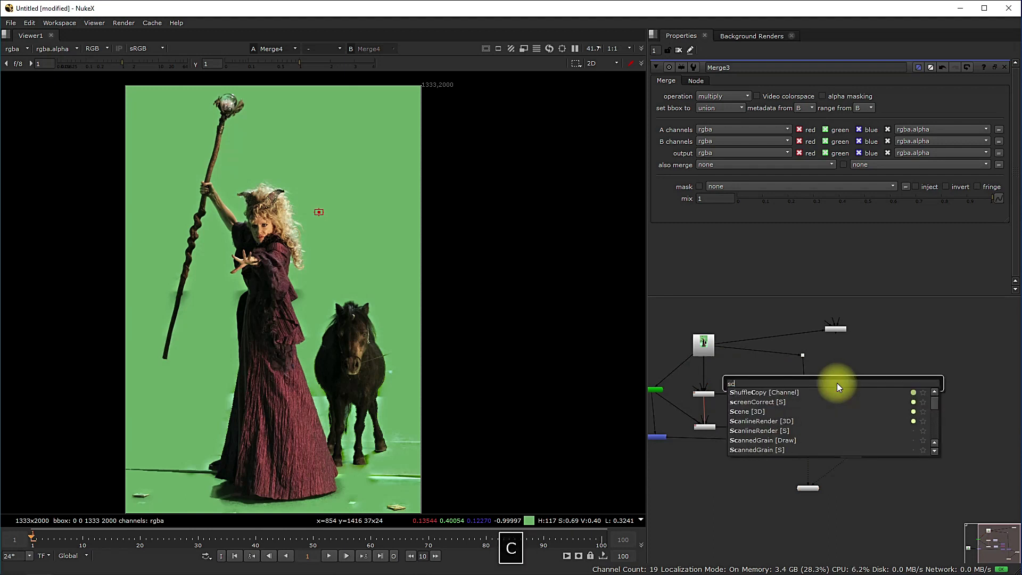
{"action": "key", "text": "Return"}
{"action": "left_click_drag", "start_coordinate": [821, 406], "coordinate": [850, 412]}
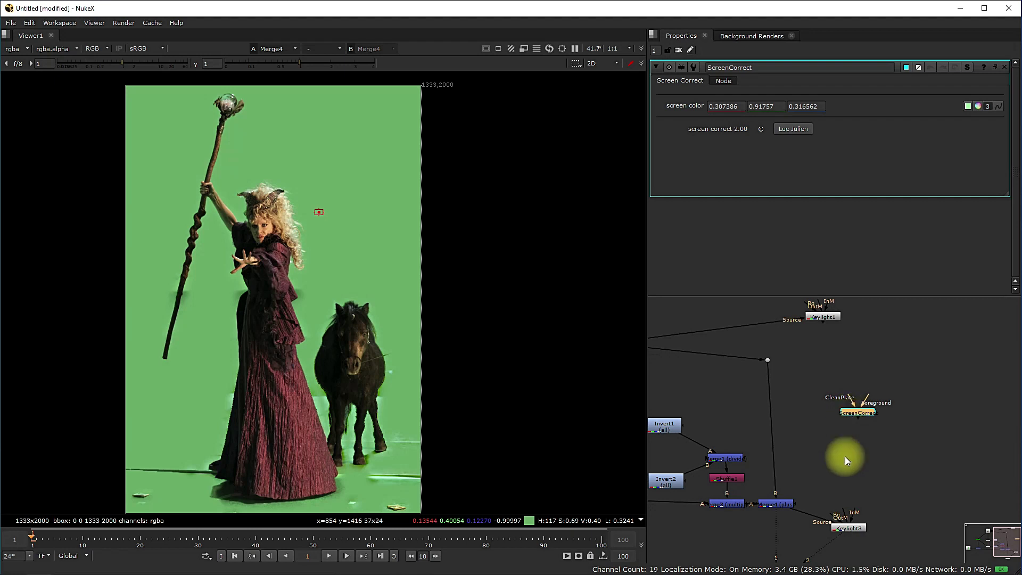
Step: Frame the node tree, look over the correction nodes, and shift ScreenCorrect slightly farther away from them
{"action": "key", "text": "f"}
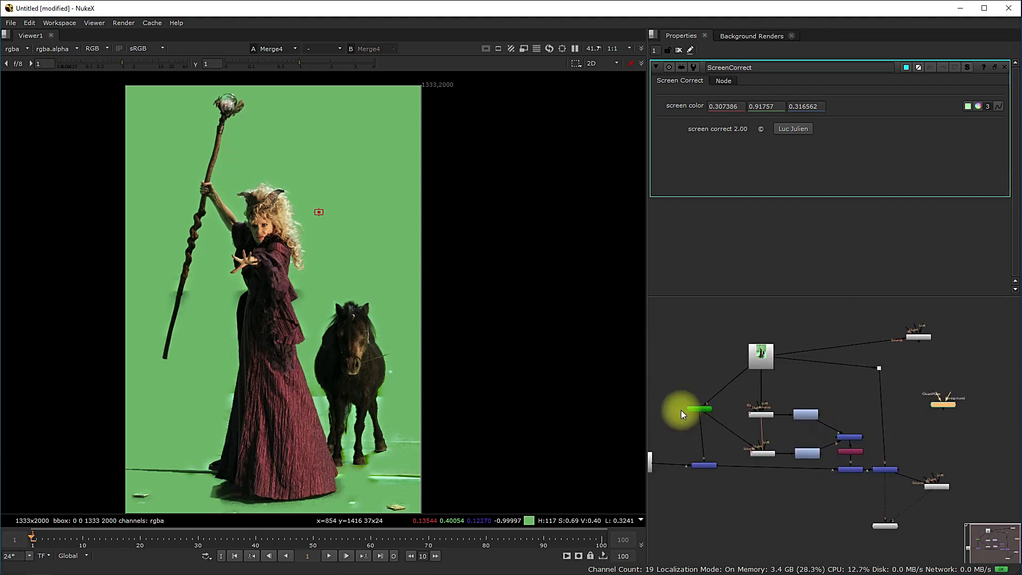
{"action": "left_click_drag", "start_coordinate": [666, 399], "coordinate": [973, 488]}
{"action": "middle_click_drag", "start_coordinate": [961, 453], "coordinate": [940, 455]}
{"action": "left_click", "coordinate": [945, 443]}
{"action": "left_click_drag", "start_coordinate": [930, 410], "coordinate": [937, 401]}
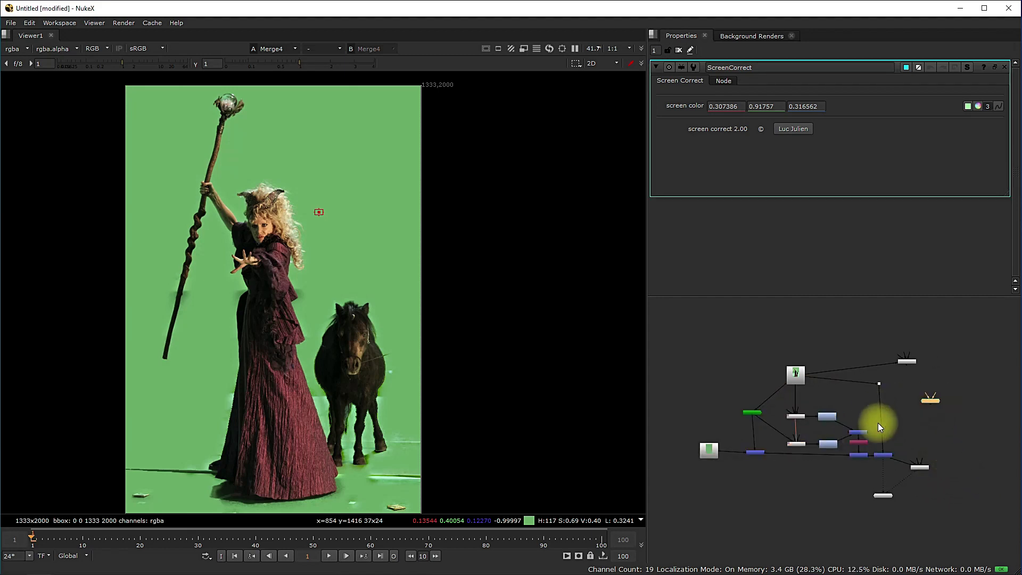
Step: Examine the correction branch from IBKColour through Merge4 and Keylight3 alongside the ScreenCorrect node
{"action": "scroll", "coordinate": [846, 410], "scroll_direction": "up", "scroll_amount": 3}
{"action": "middle_click_drag", "start_coordinate": [836, 421], "coordinate": [861, 423]}
{"action": "scroll", "coordinate": [848, 421], "scroll_direction": "down", "scroll_amount": 3}
{"action": "left_click_drag", "start_coordinate": [693, 389], "coordinate": [989, 480]}
{"action": "middle_click_drag", "start_coordinate": [994, 469], "coordinate": [845, 454]}
{"action": "left_click", "coordinate": [820, 400]}
{"action": "scroll", "coordinate": [820, 399], "scroll_direction": "down", "scroll_amount": 1}
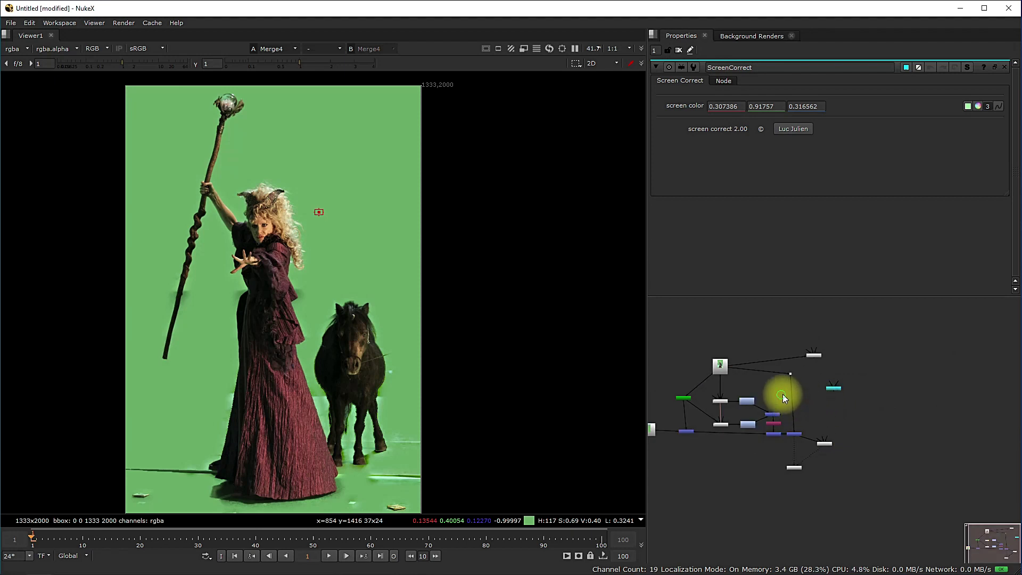
{"action": "middle_click_drag", "start_coordinate": [783, 393], "coordinate": [829, 395]}
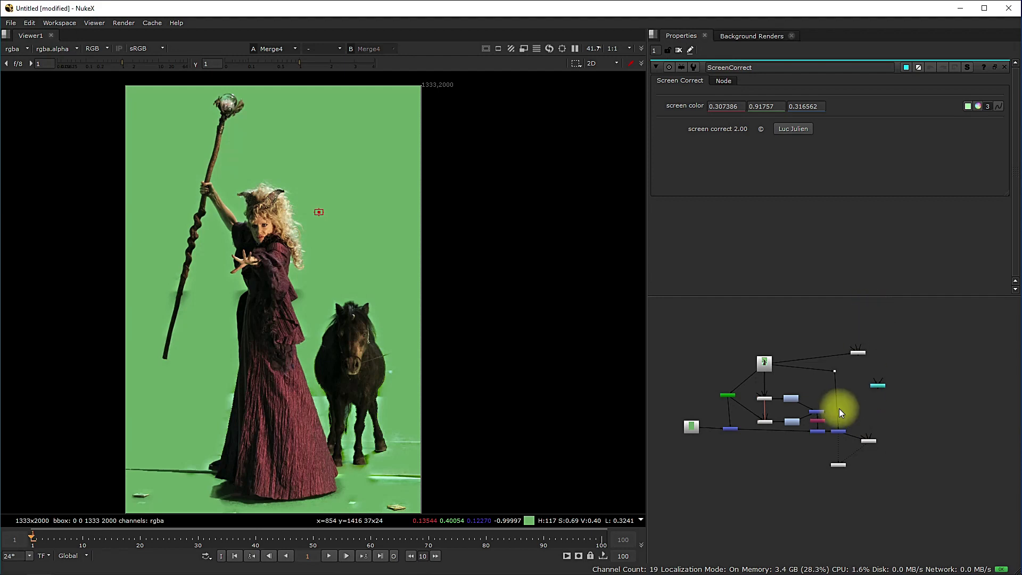
Step: Move Read3 up in the node tree until it is level with Keylight1
{"action": "scroll", "coordinate": [790, 375], "scroll_direction": "up", "scroll_amount": 3}
{"action": "left_click_drag", "start_coordinate": [756, 355], "coordinate": [756, 336]}
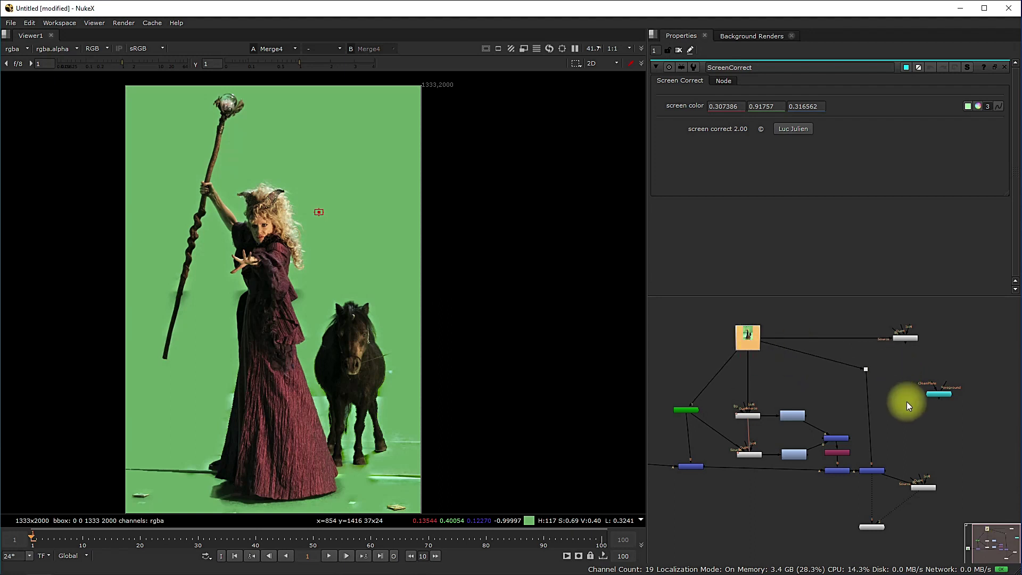
{"action": "scroll", "coordinate": [886, 424], "scroll_direction": "down", "scroll_amount": 1}
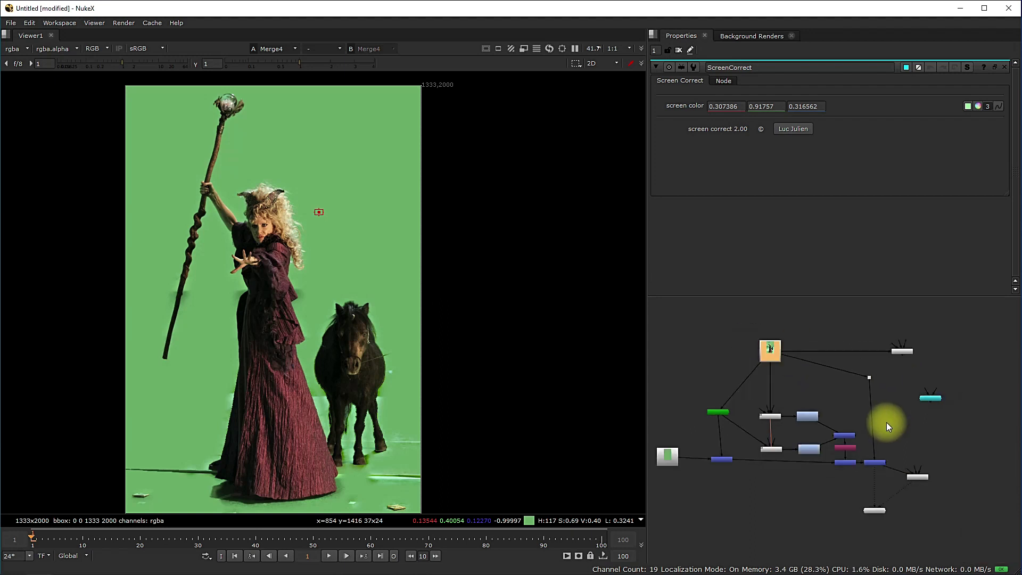
{"action": "middle_click_drag", "start_coordinate": [904, 488], "coordinate": [900, 428]}
{"action": "scroll", "coordinate": [900, 428], "scroll_direction": "up", "scroll_amount": 3}
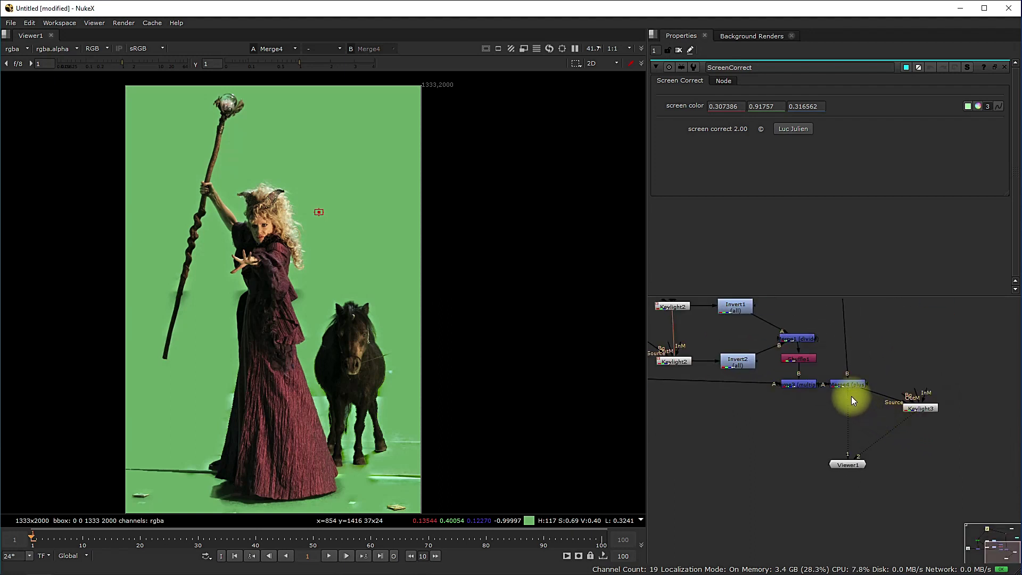